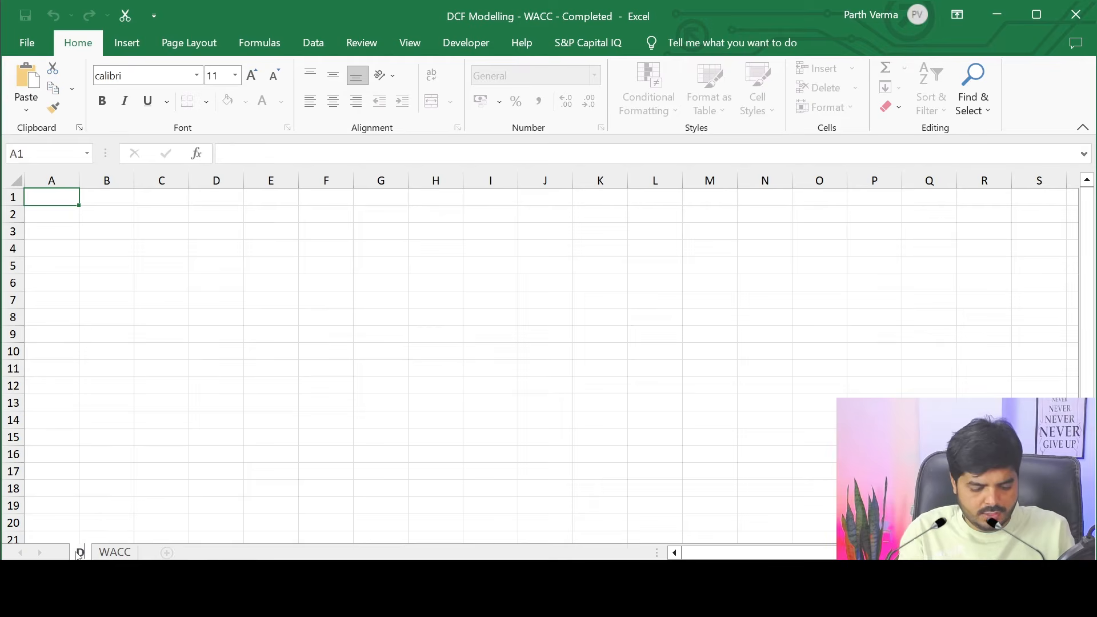
# Finish renaming the first sheet as DCF> and colour its tab dark blue.
pyautogui.write('>')
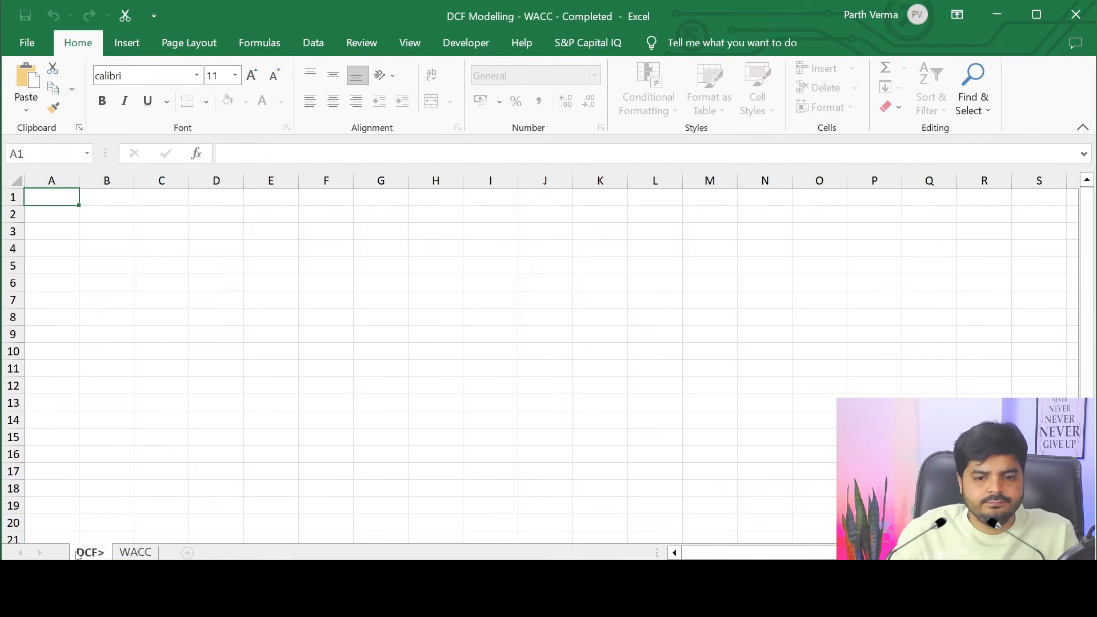
pyautogui.press('Return')
pyautogui.rightClick(80, 552)
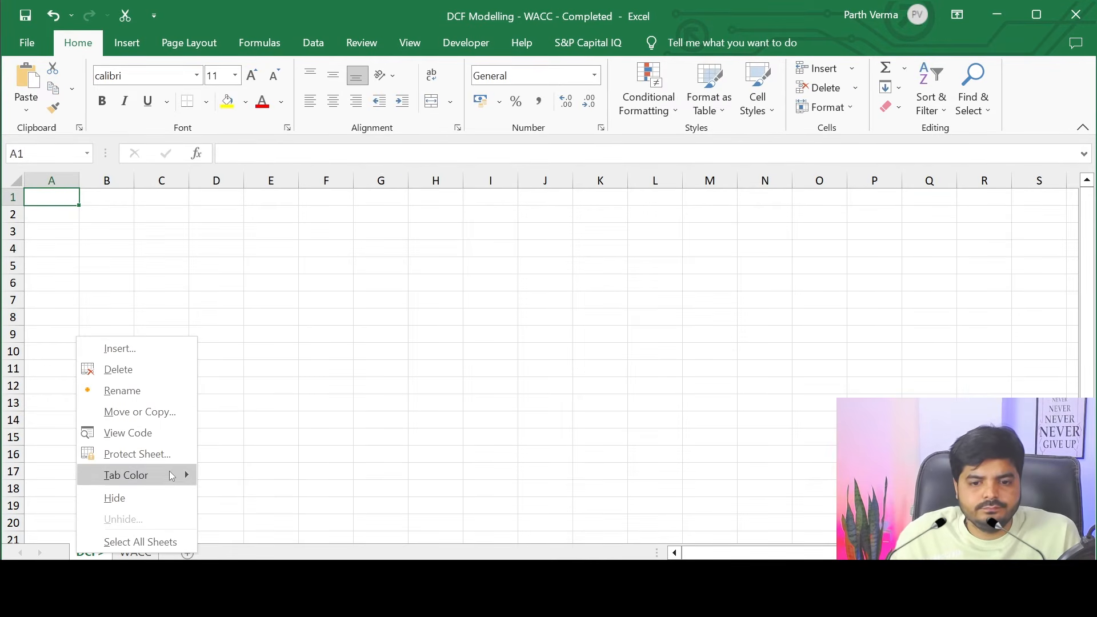
pyautogui.moveTo(173, 477)
pyautogui.click(324, 495)
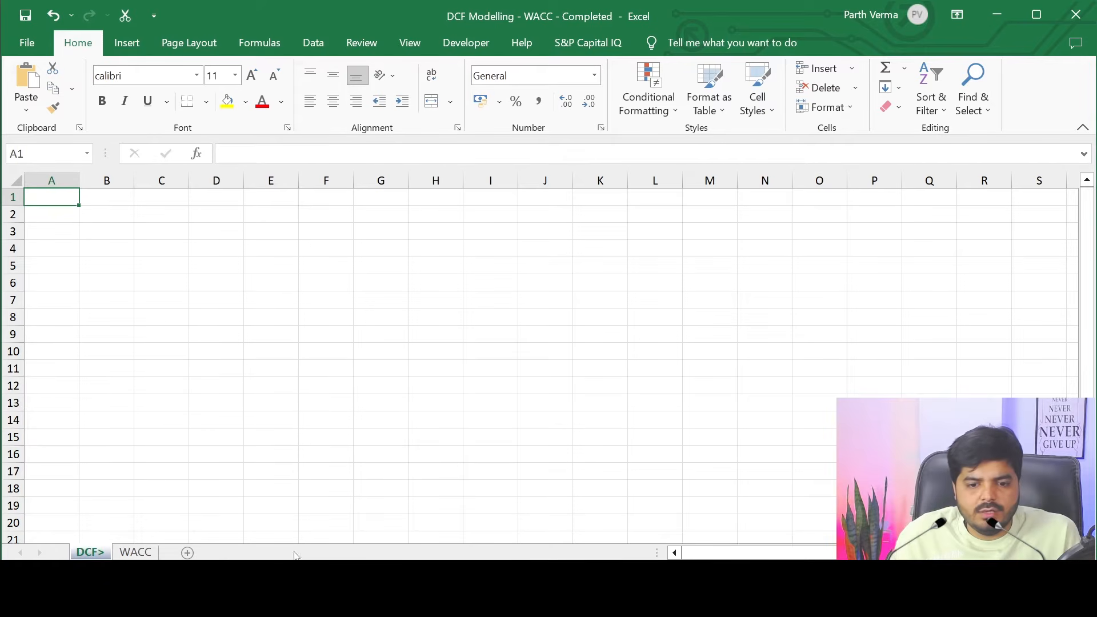
# Add a new sheet after WACC and name it Data>.
pyautogui.click(136, 553)
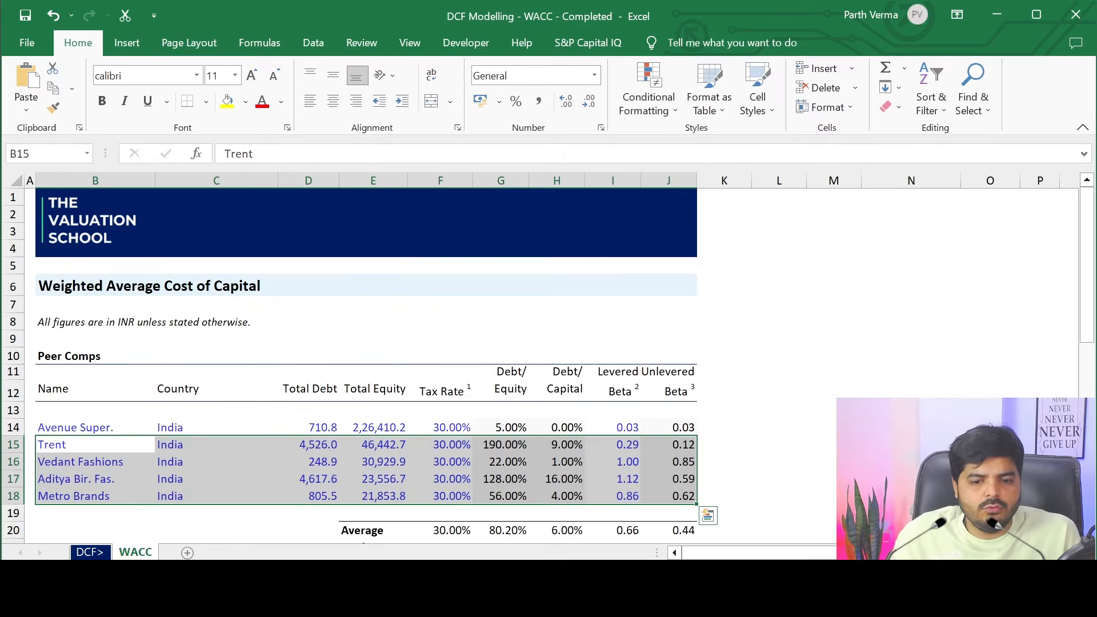
pyautogui.click(187, 553)
pyautogui.doubleClick(184, 552)
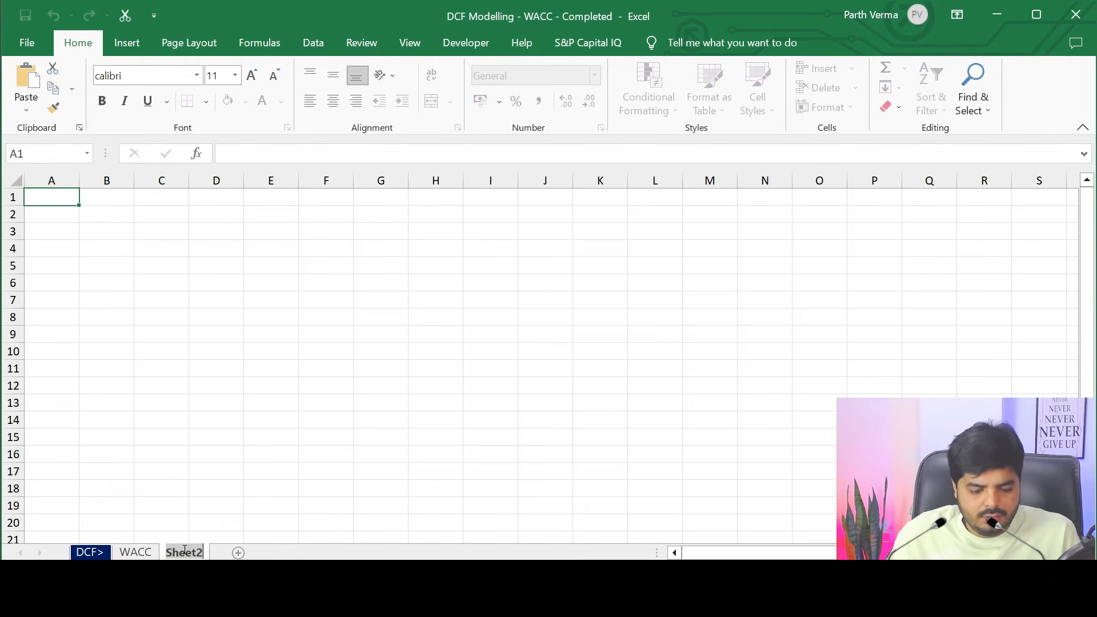
pyautogui.write('Da')
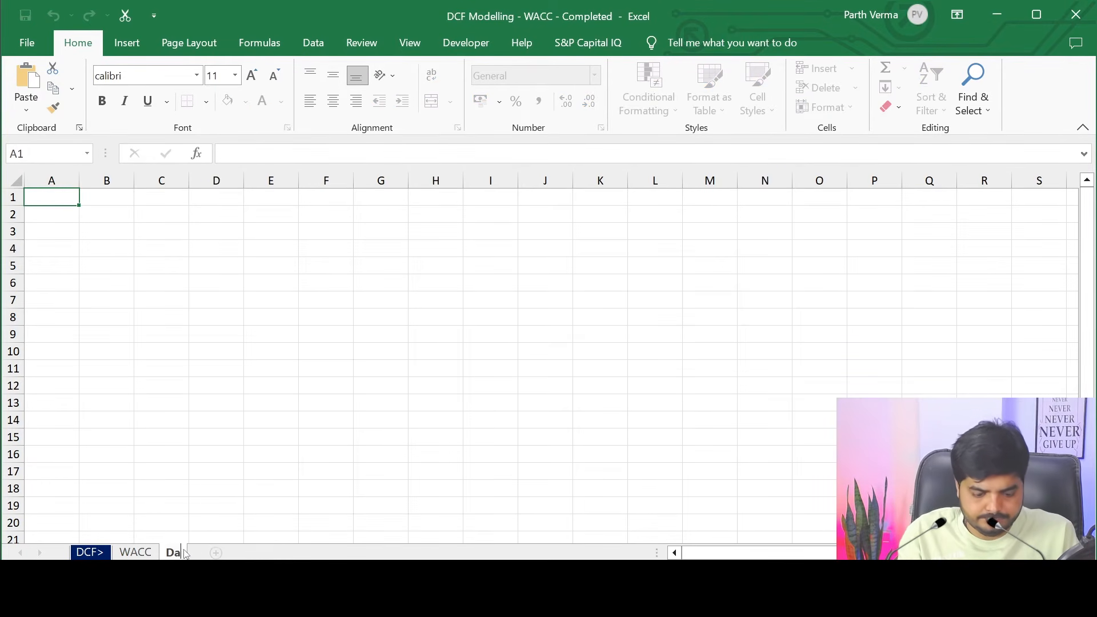
pyautogui.write('ta>')
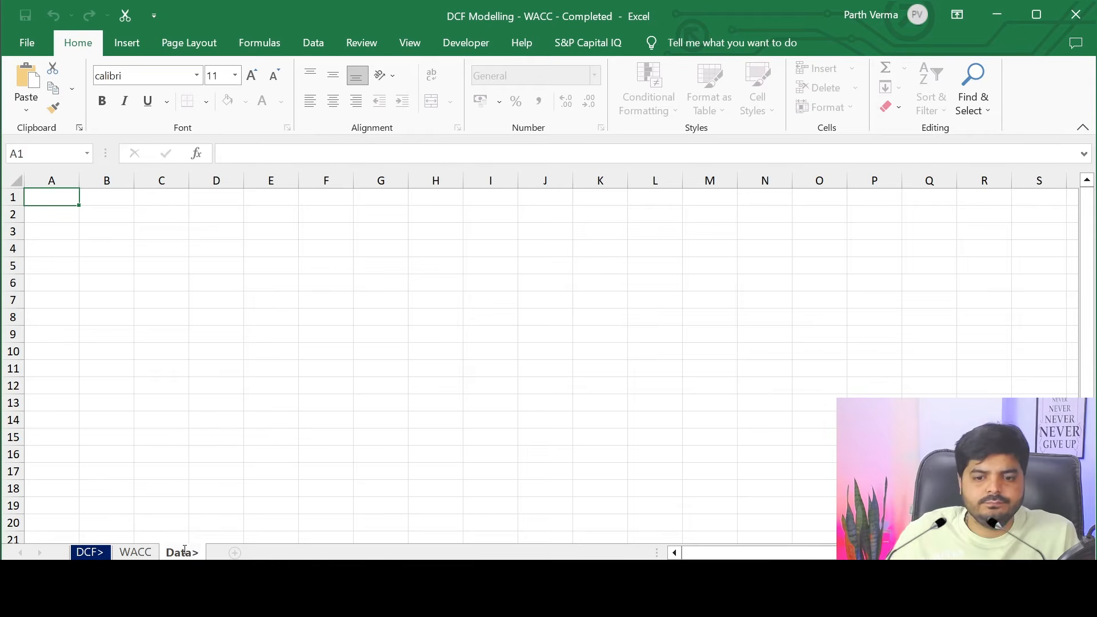
pyautogui.click(269, 399)
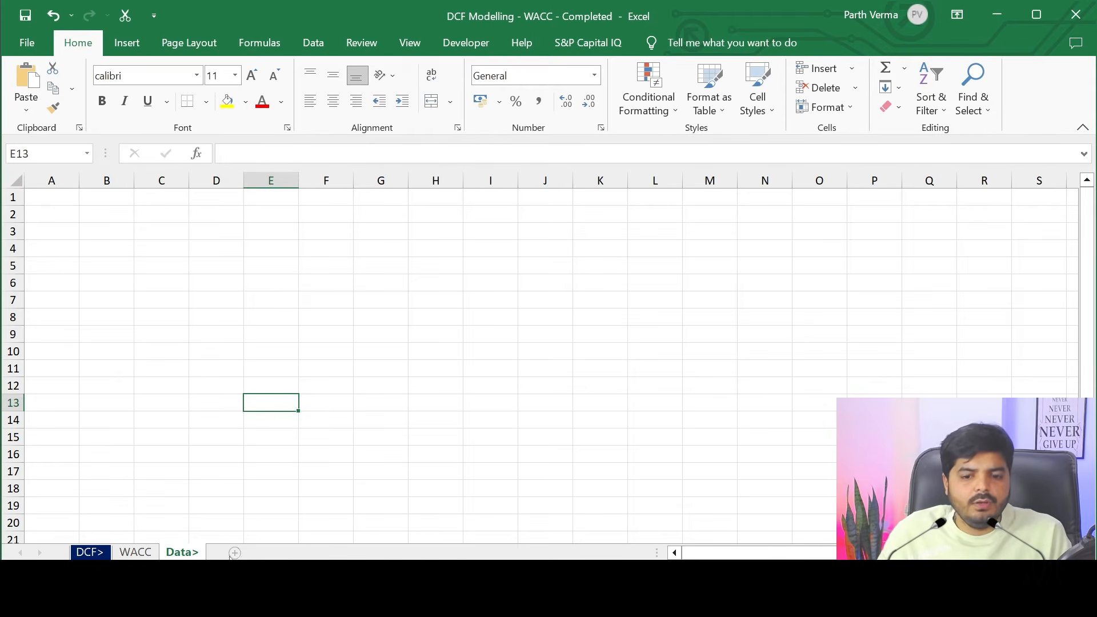
# Colour the Data> sheet tab with the standard dark blue.
pyautogui.rightClick(184, 553)
pyautogui.moveTo(246, 477)
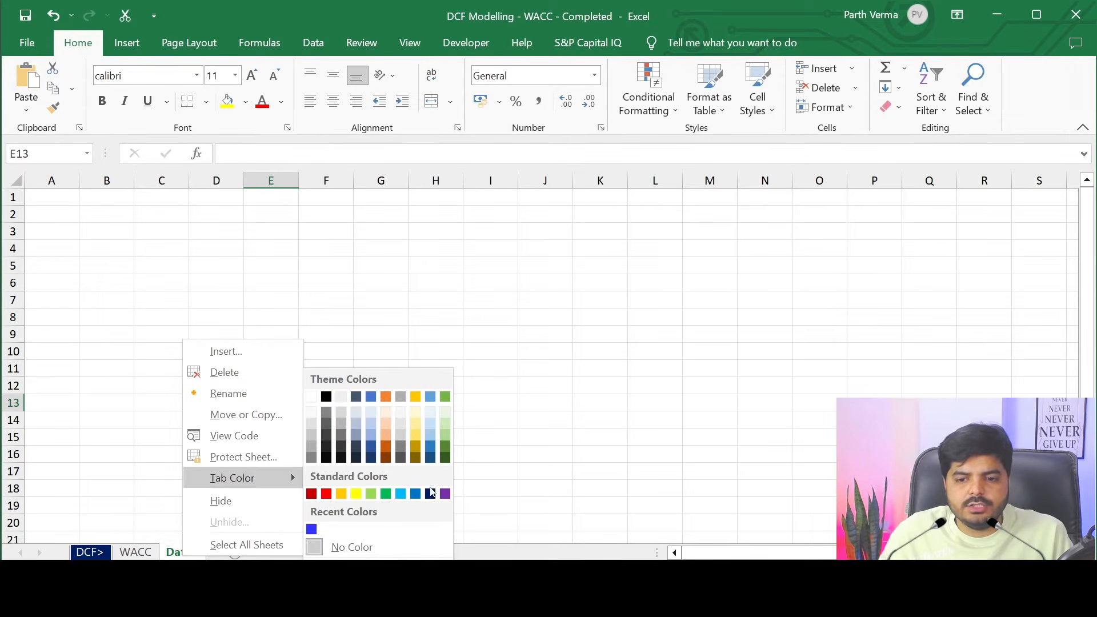
pyautogui.click(430, 493)
# Add a new sheet after Data> and name it Beta.
pyautogui.click(234, 553)
pyautogui.click(271, 489)
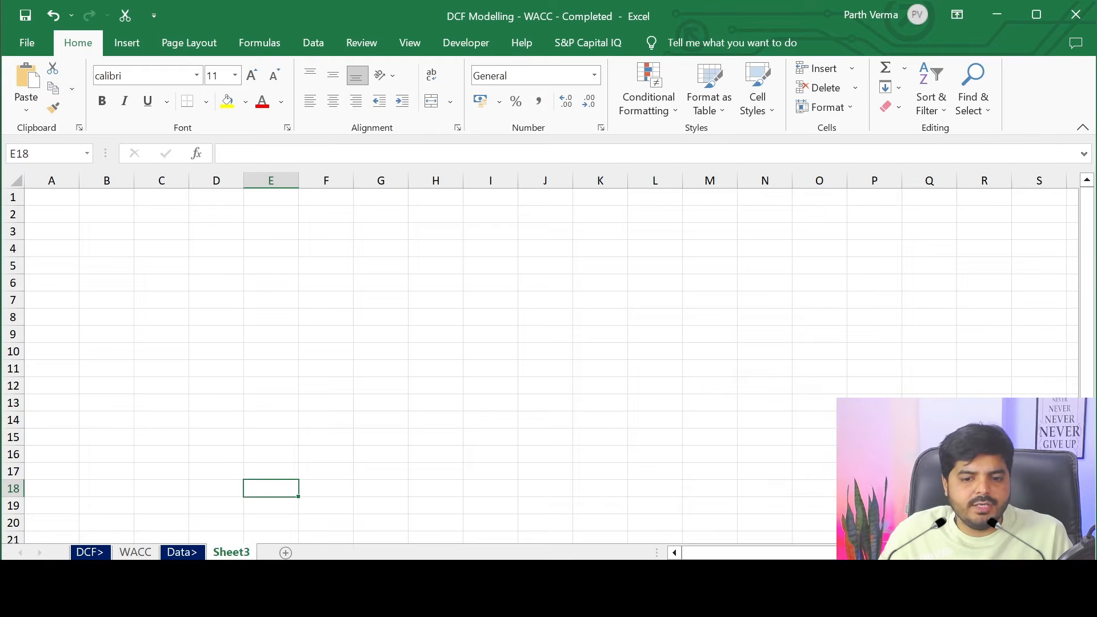
pyautogui.doubleClick(236, 552)
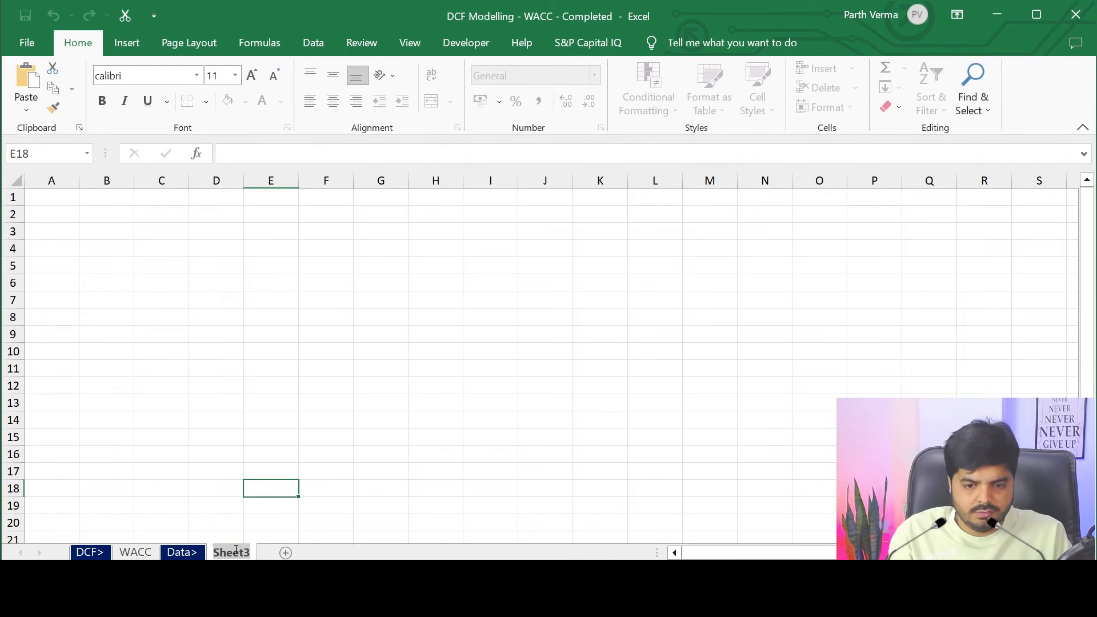
pyautogui.write('Be')
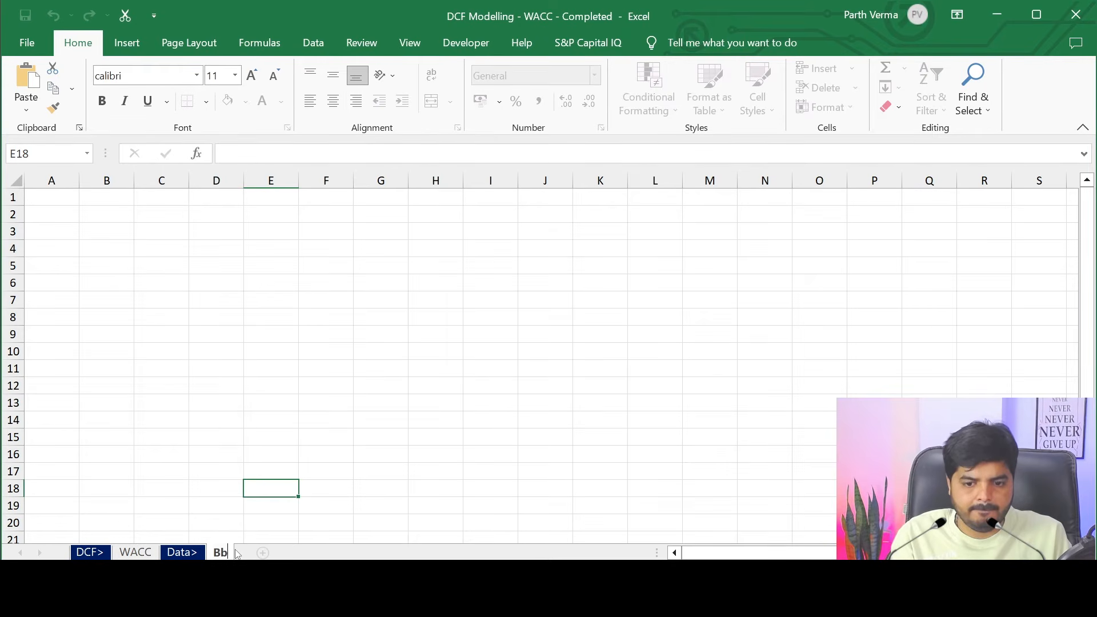
pyautogui.write('ta')
pyautogui.press('Return')
# Copy the banner in rows 1 to 4 of the WACC sheet to cell A1 of the Beta sheet.
pyautogui.click(135, 553)
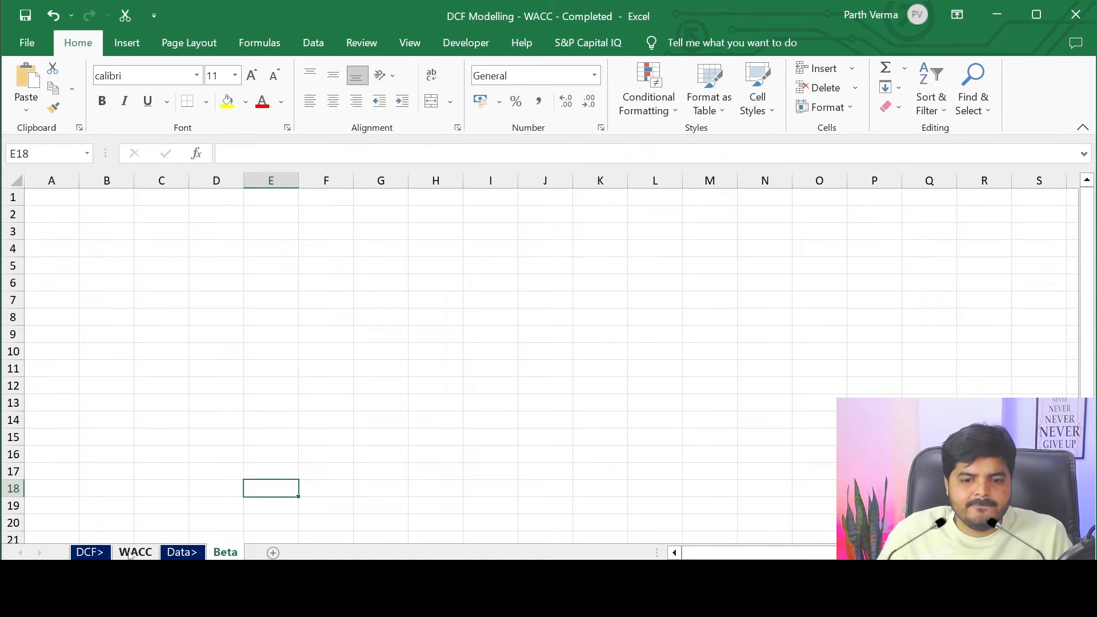
pyautogui.moveTo(13, 197); pyautogui.dragTo(13, 248)
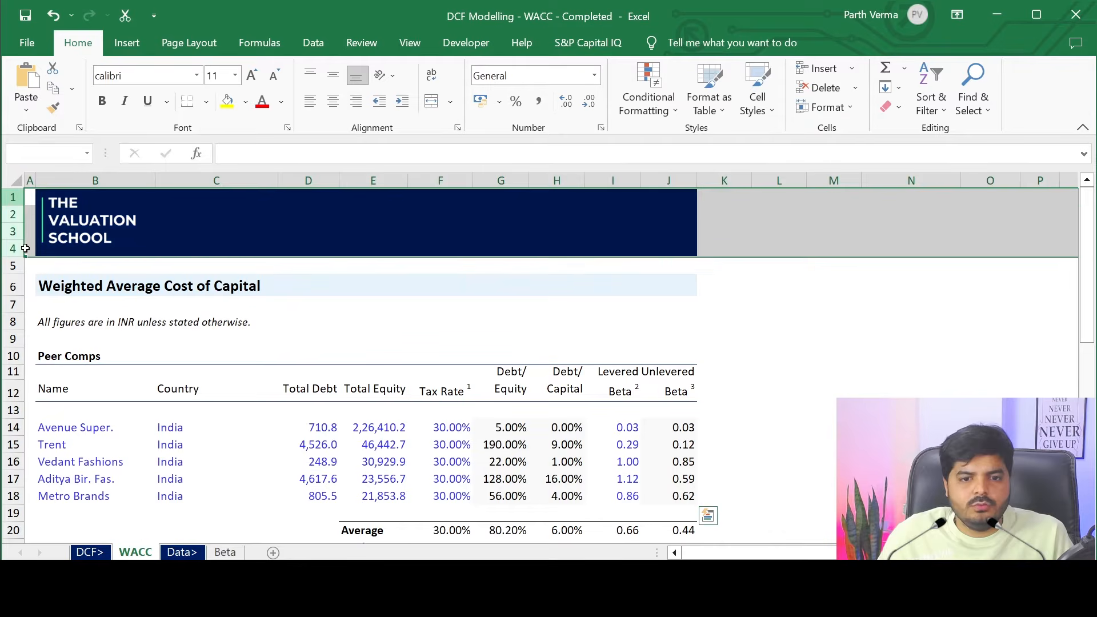
pyautogui.hotkey('ctrl', 'c')
pyautogui.click(225, 553)
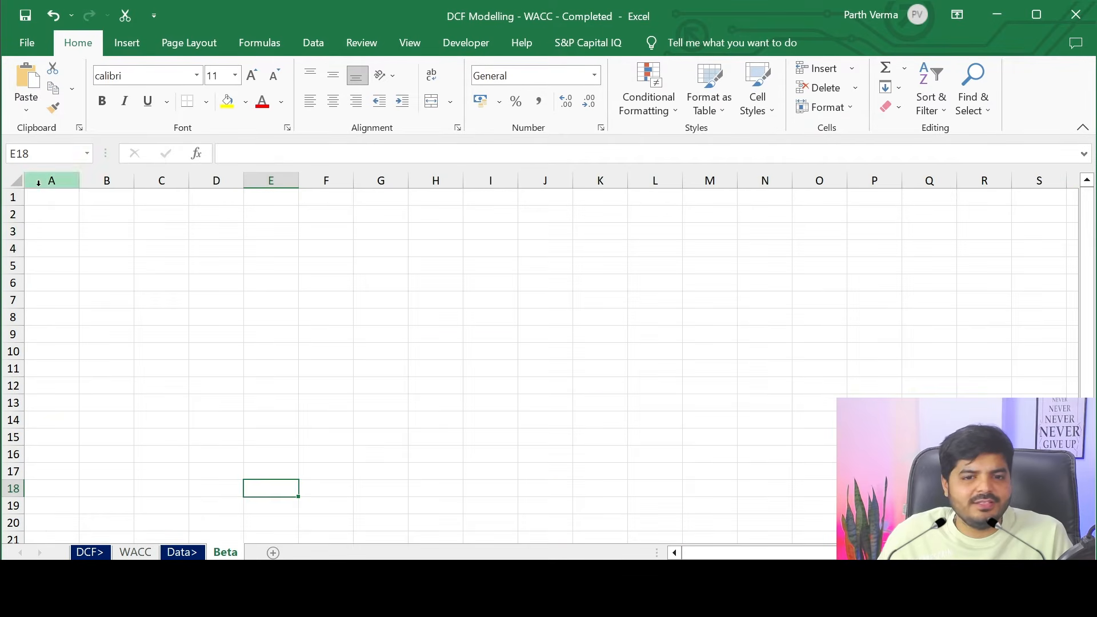
pyautogui.click(47, 199)
pyautogui.hotkey('ctrl', 'v')
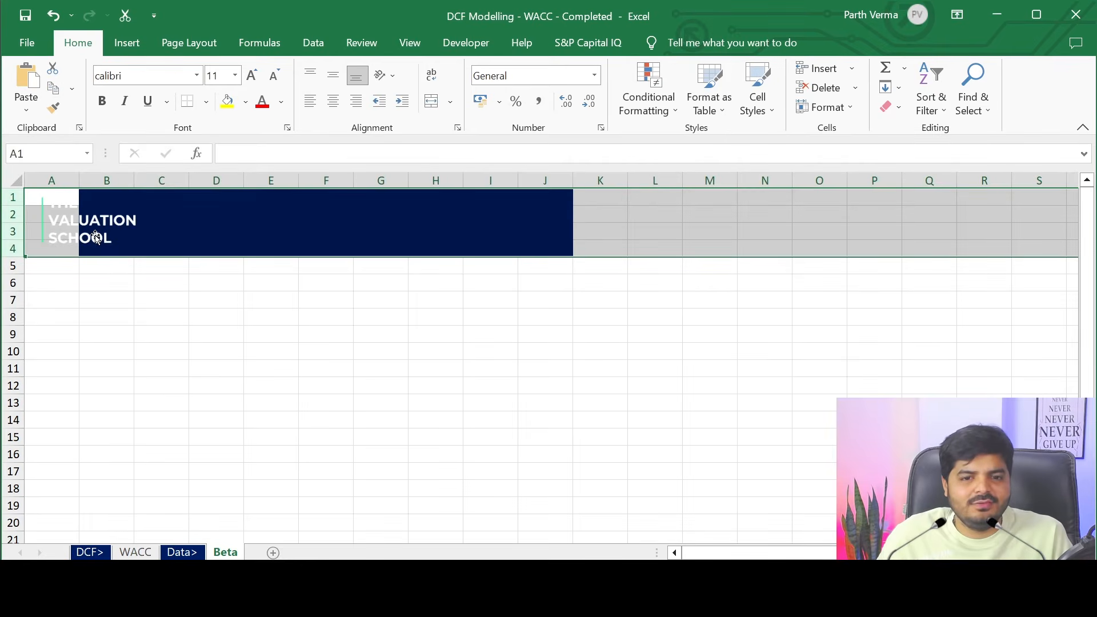
# Move the The Valuation School logo on the Beta sheet to the start of the blue banner.
pyautogui.click(161, 232)
pyautogui.moveTo(161, 233); pyautogui.dragTo(143, 234)
pyautogui.click(152, 322)
# Hide the gridlines on the Beta sheet.
pyautogui.hotkey('alt', 'w')
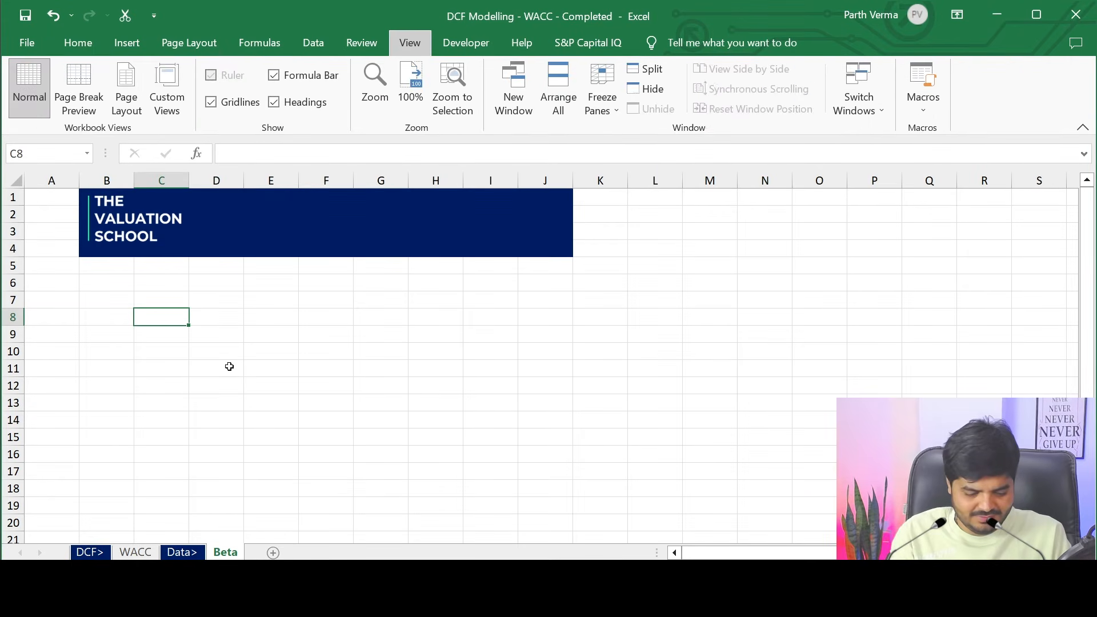
pyautogui.press('v')
pyautogui.press('g')
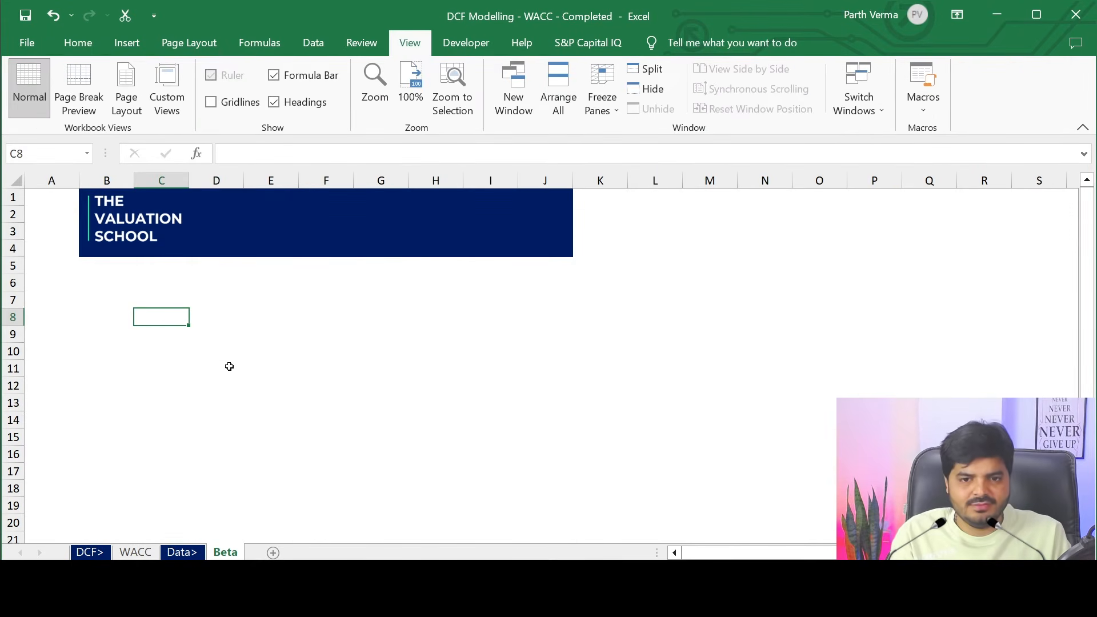
# Set the width of column A on the Beta sheet to 1.15.
pyautogui.click(71, 353)
pyautogui.hotkey('ctrl', 'space')
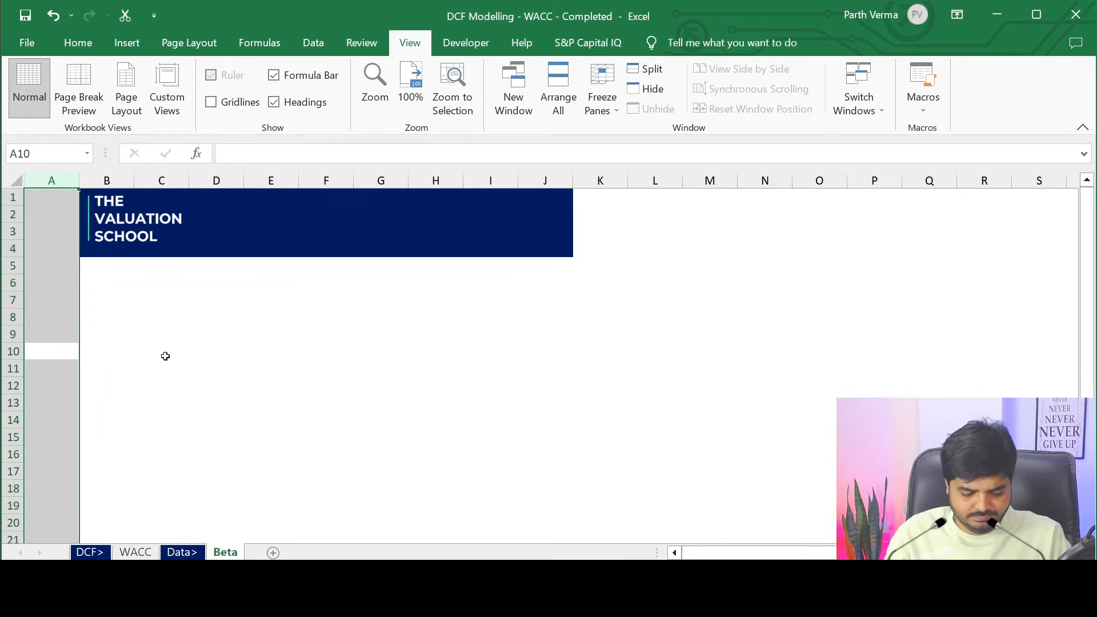
pyautogui.hotkey('alt', 'h')
pyautogui.write('ow')
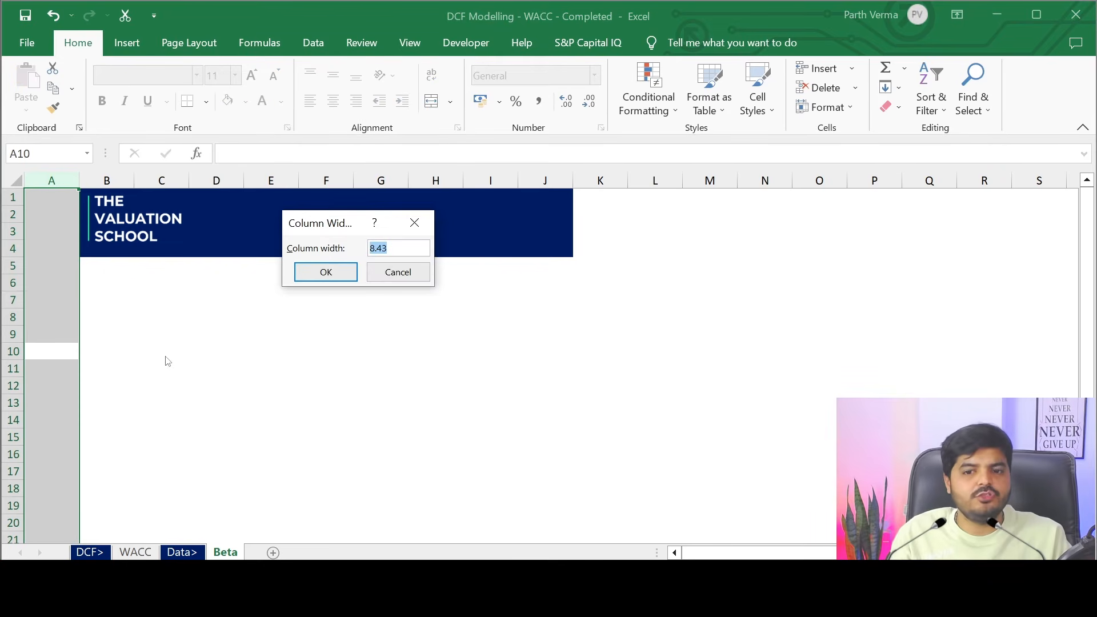
pyautogui.write('1.15')
pyautogui.press('Return')
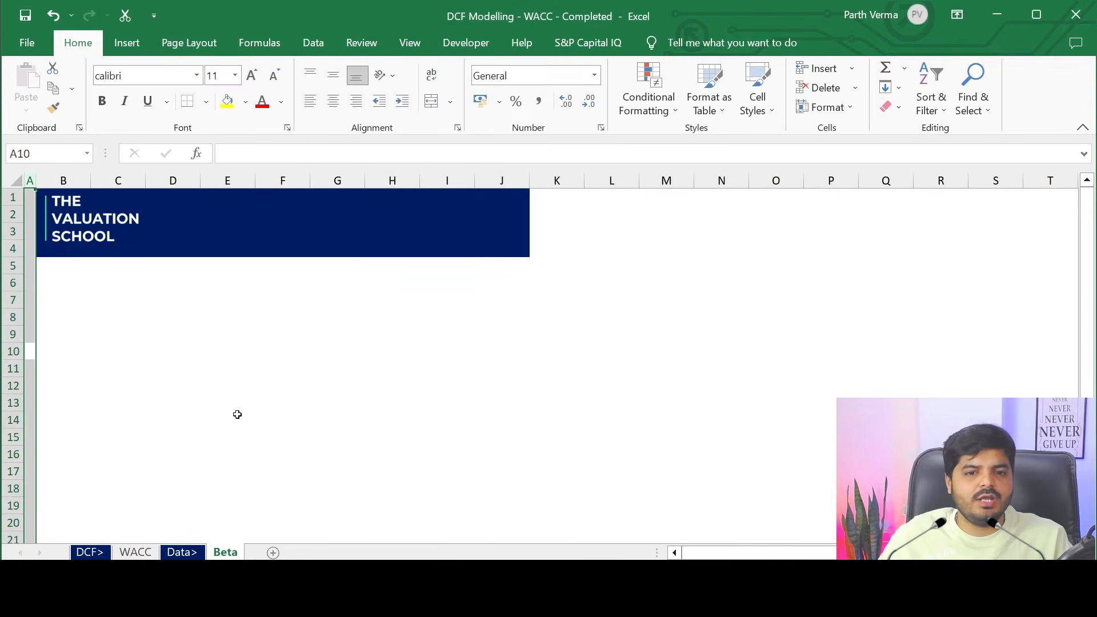
pyautogui.click(246, 411)
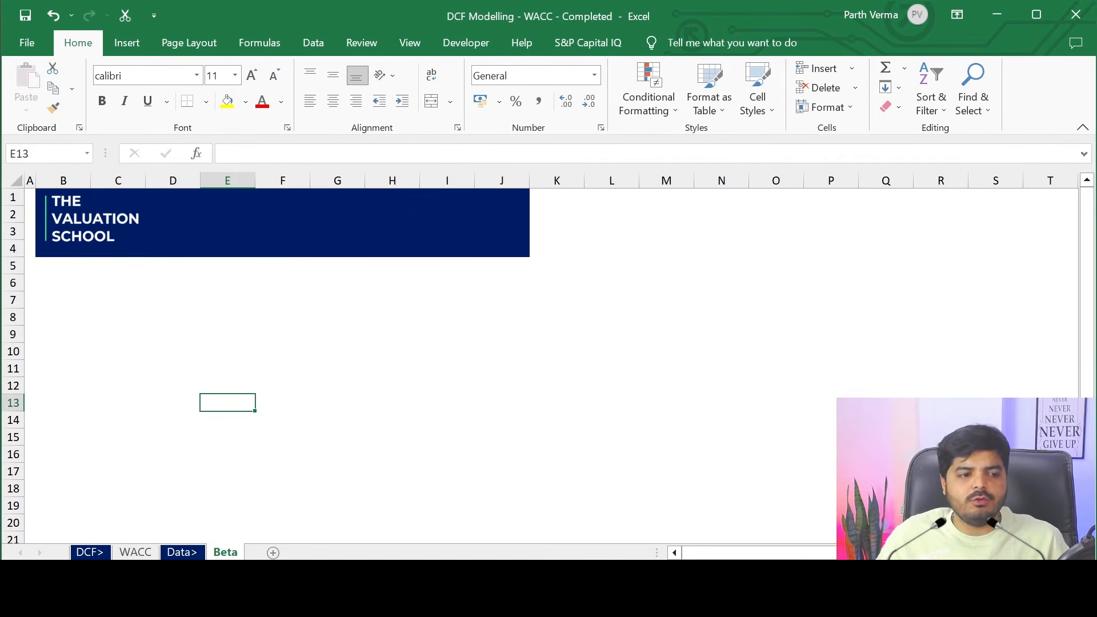
# Enter the heading "Regression Beta" in cell B5 and make it bold.
pyautogui.click(237, 316)
pyautogui.click(125, 283)
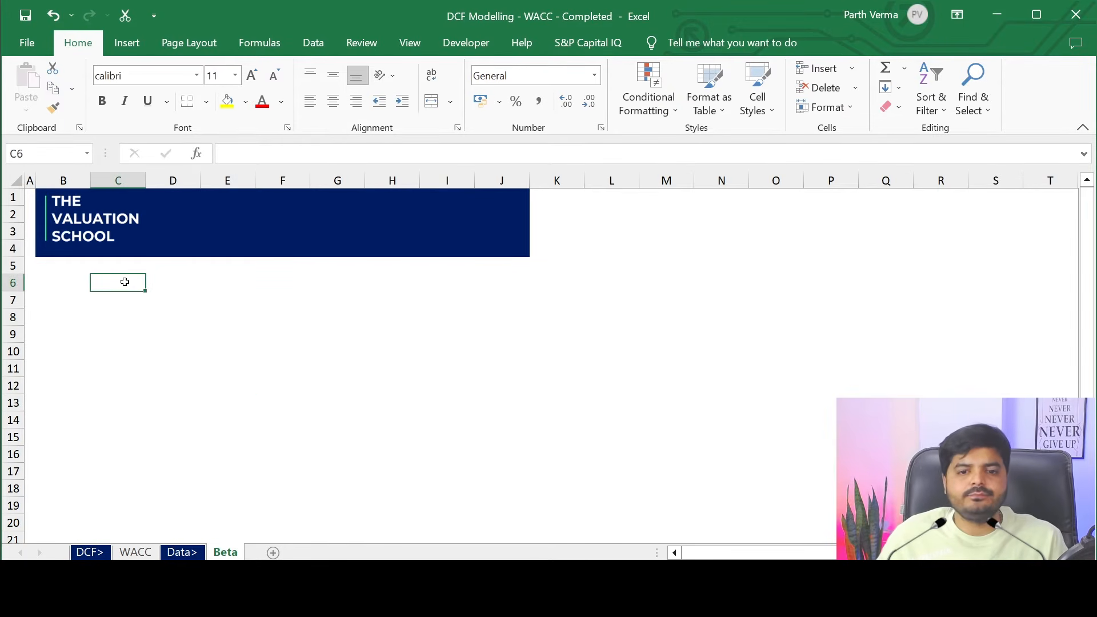
pyautogui.click(43, 281)
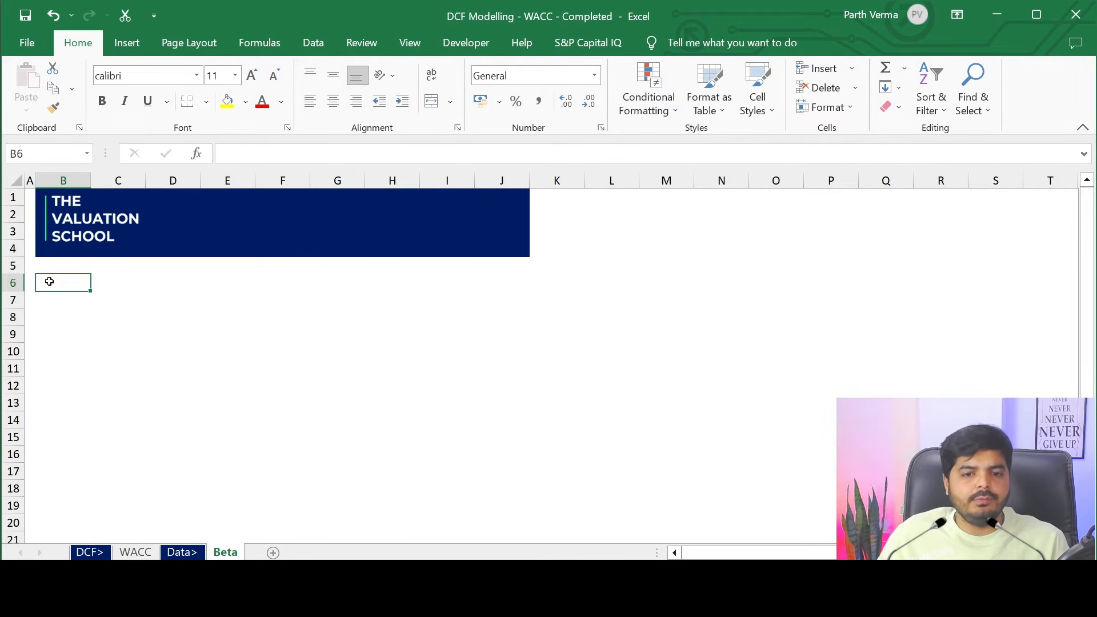
pyautogui.click(77, 269)
pyautogui.write('R')
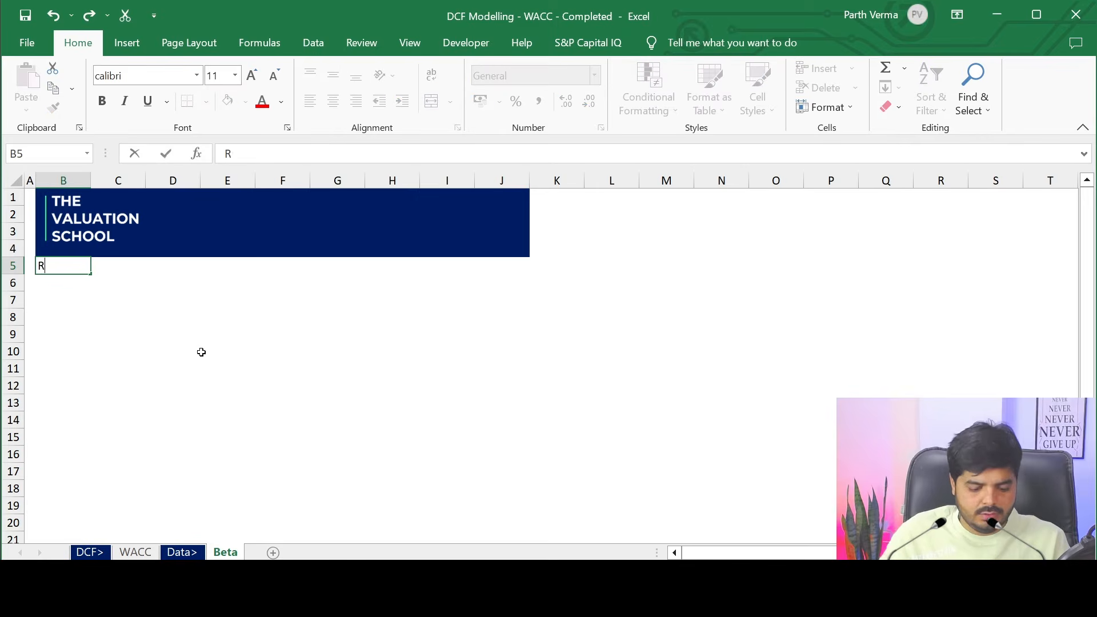
pyautogui.write('egressui')
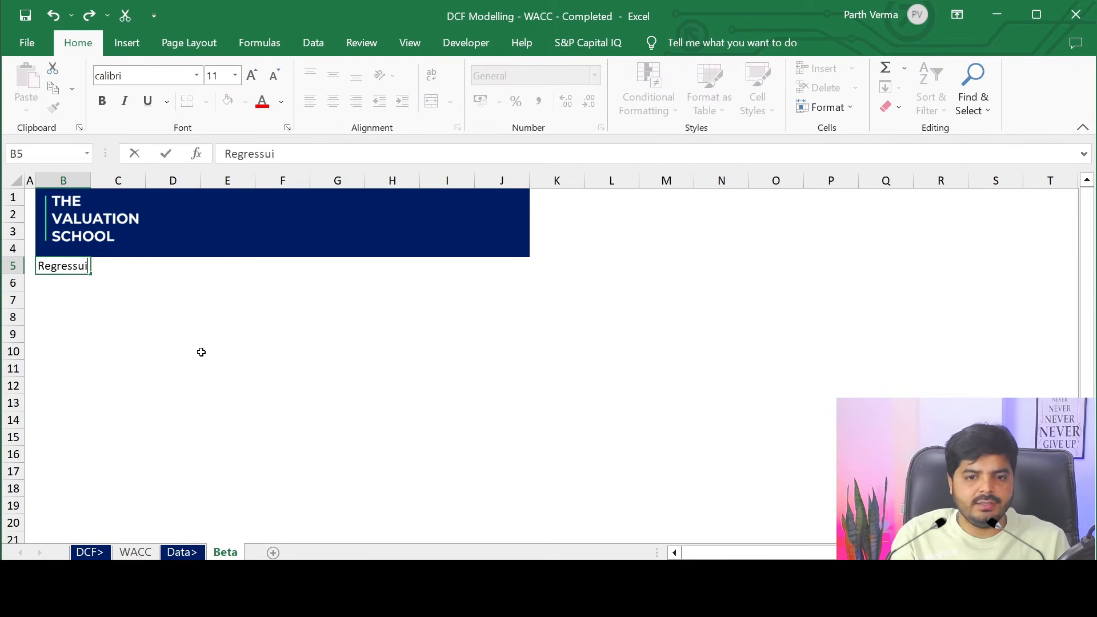
pyautogui.write('=')
pyautogui.press('BackSpace')
pyautogui.press('BackSpace')
pyautogui.press('BackSpace')
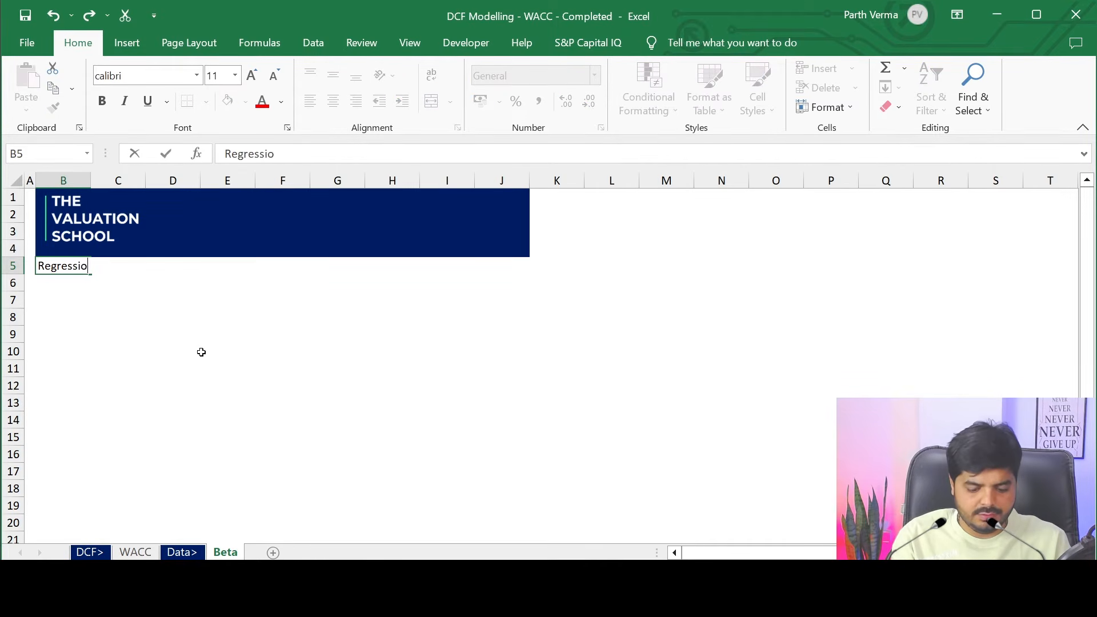
pyautogui.write('ion Beta')
pyautogui.press('Return')
pyautogui.press('Up')
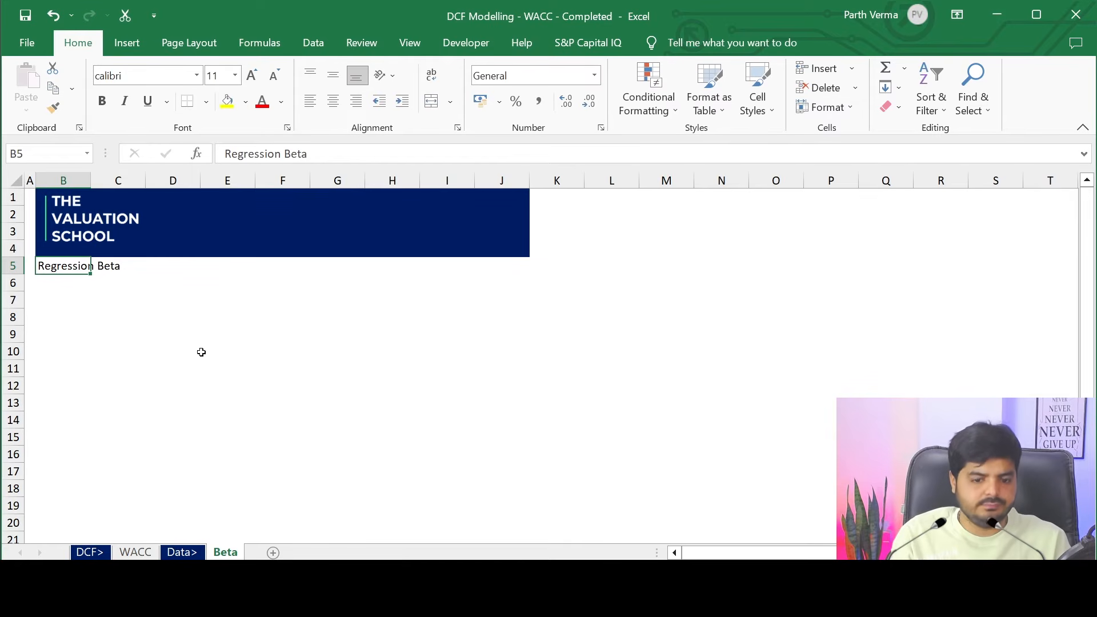
pyautogui.hotkey('ctrl', 'b')
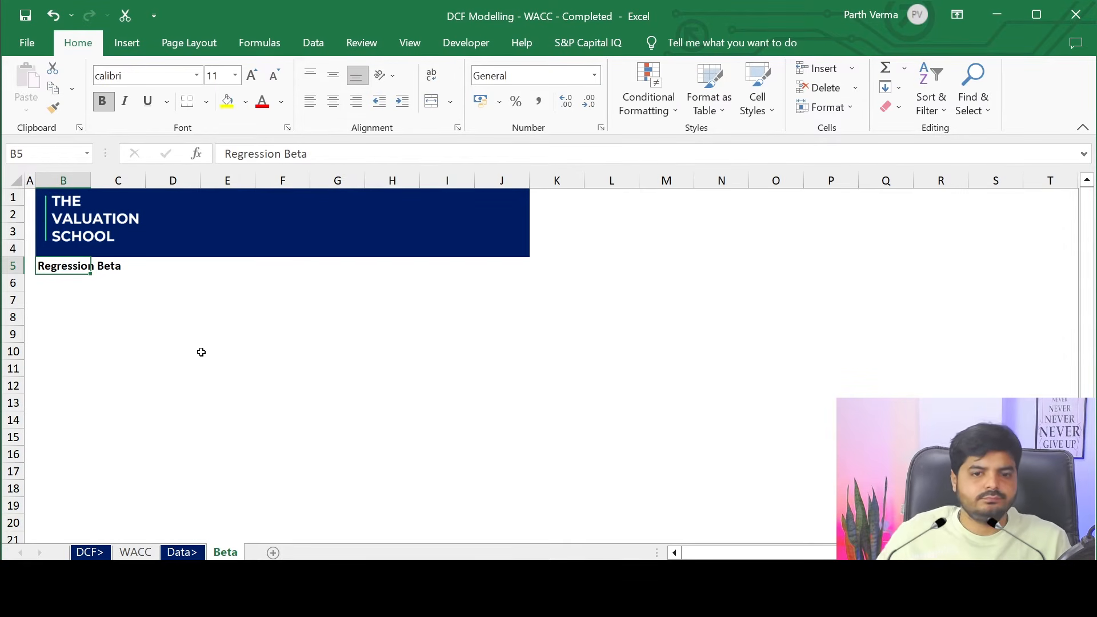
pyautogui.click(201, 351)
pyautogui.click(51, 275)
pyautogui.click(65, 295)
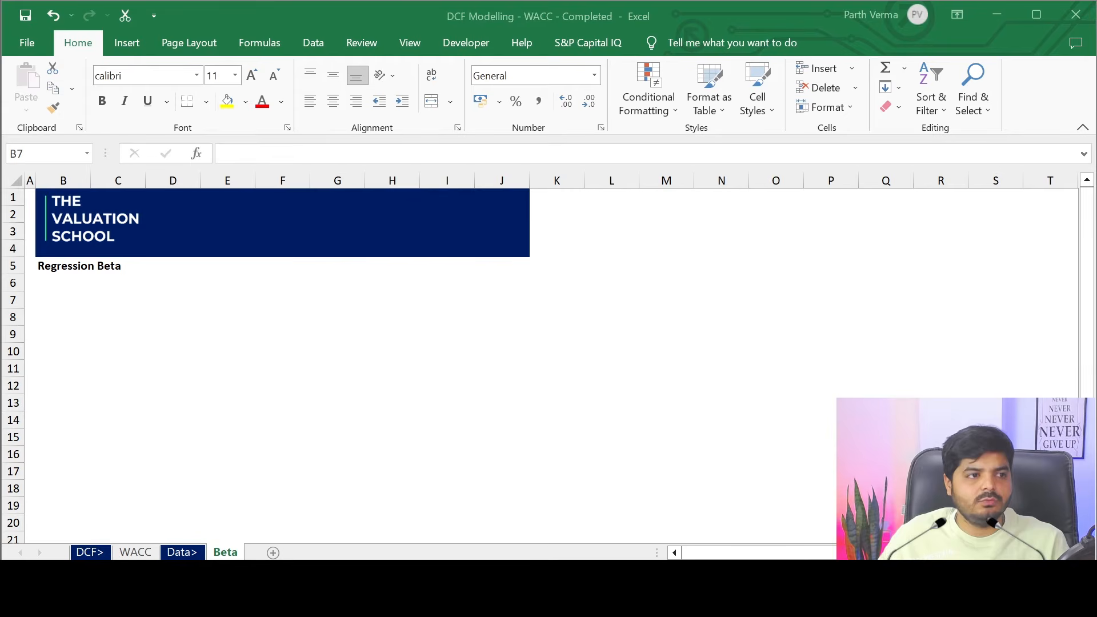
# Switch to Chrome, maximize its window and open the Yahoo Finance website.
pyautogui.moveTo(0, 132); pyautogui.dragTo(406, 41)
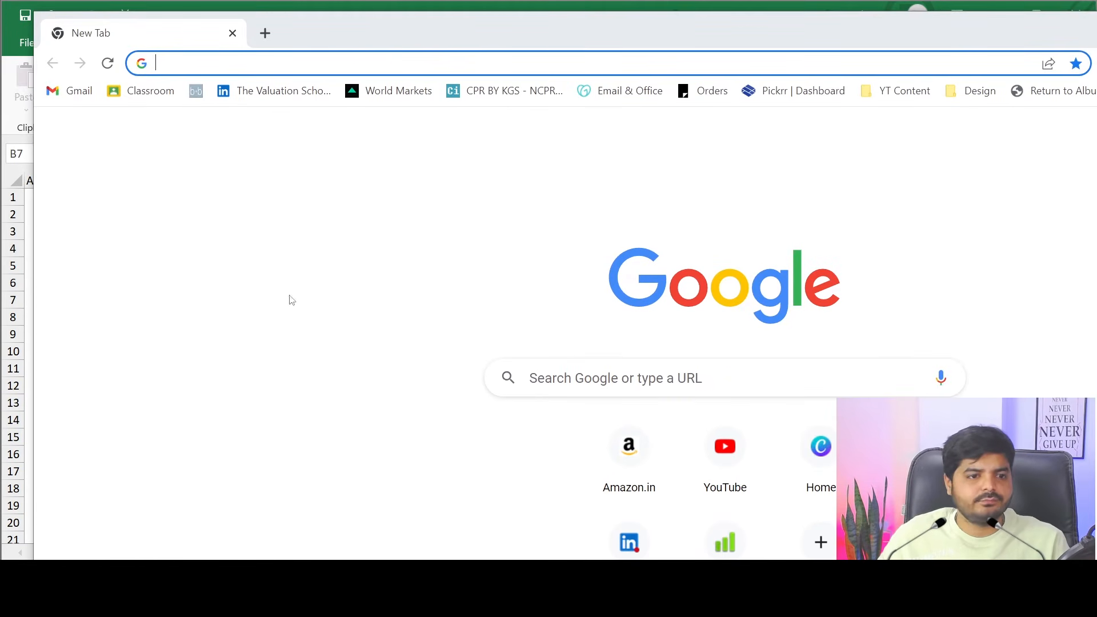
pyautogui.doubleClick(437, 45)
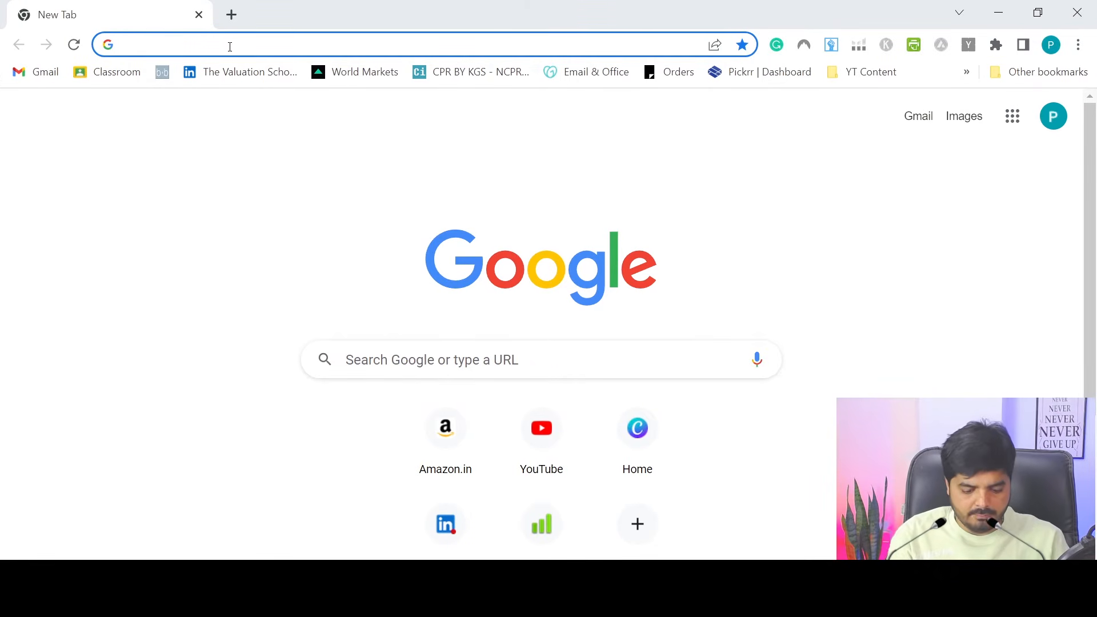
pyautogui.write('yaho')
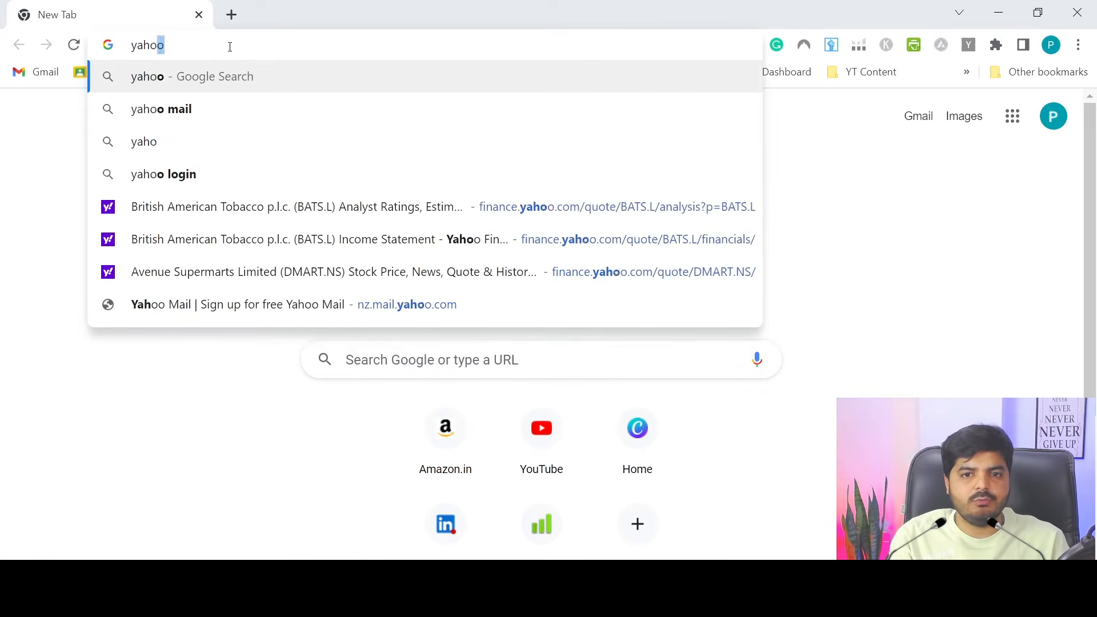
pyautogui.write('o finance')
pyautogui.press('Return')
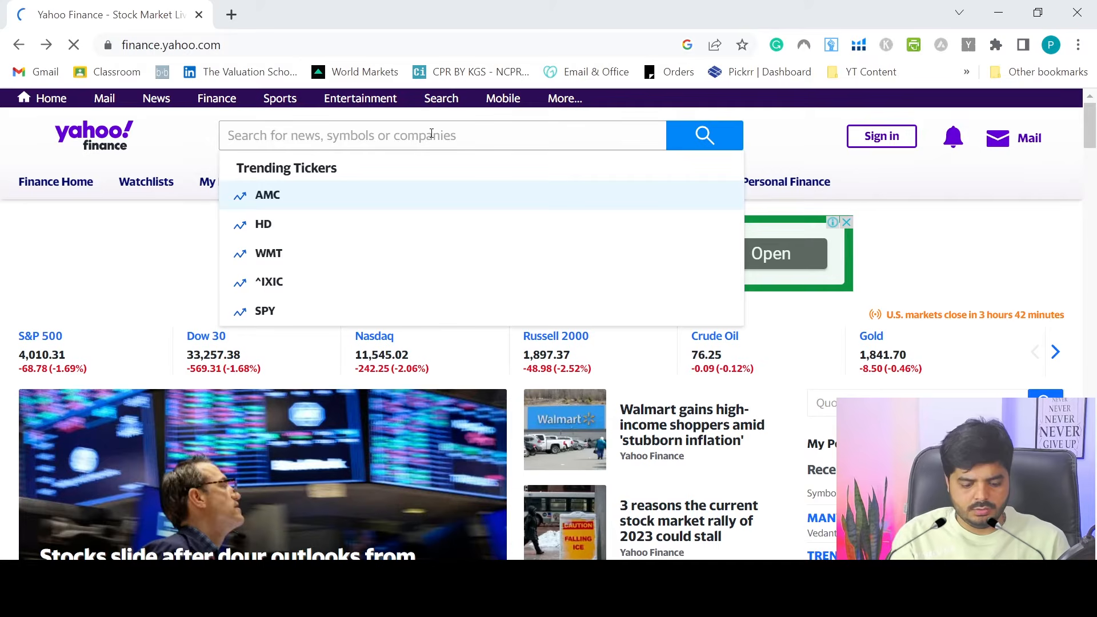
# Search Yahoo Finance for "avenue supermart" and open the historical data of Avenue Supermarts Limited (DMART.NS).
pyautogui.write('avenue')
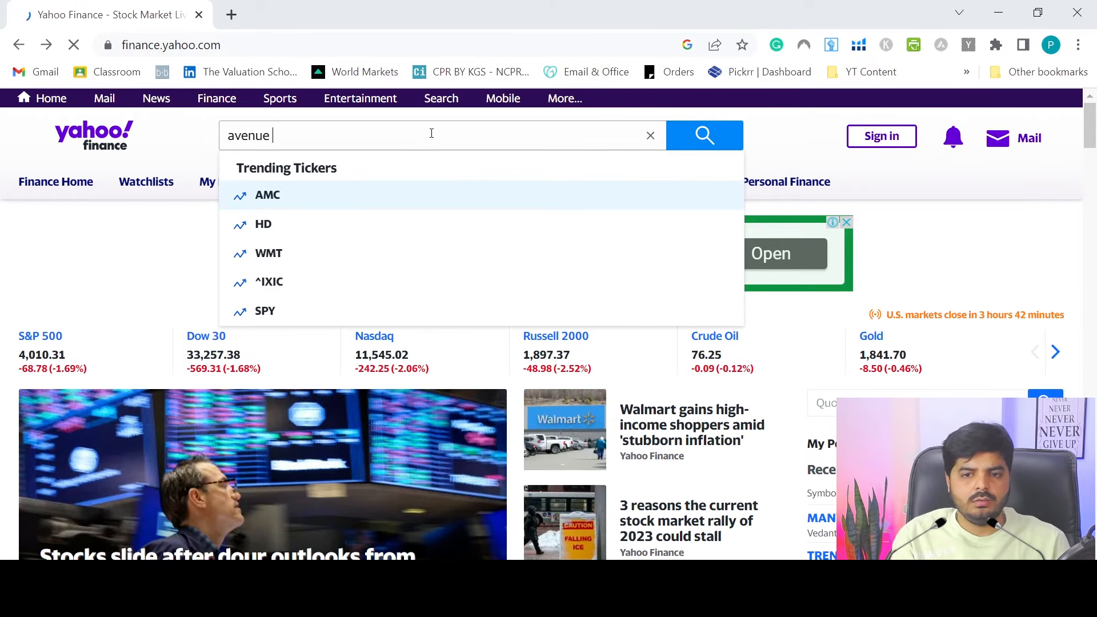
pyautogui.write(' supermart')
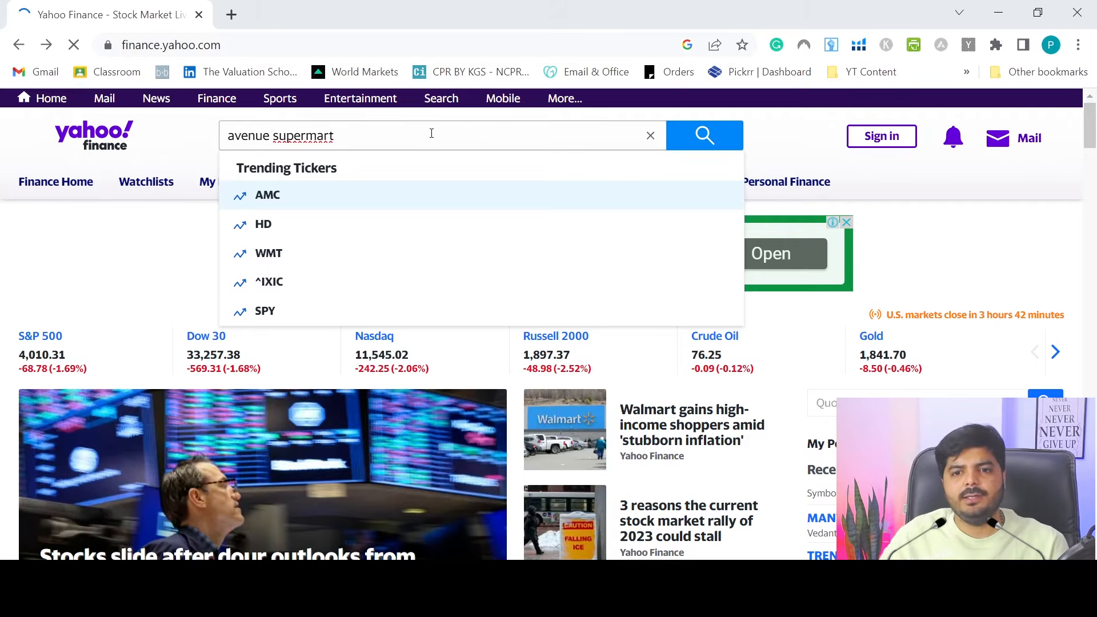
pyautogui.click(721, 143)
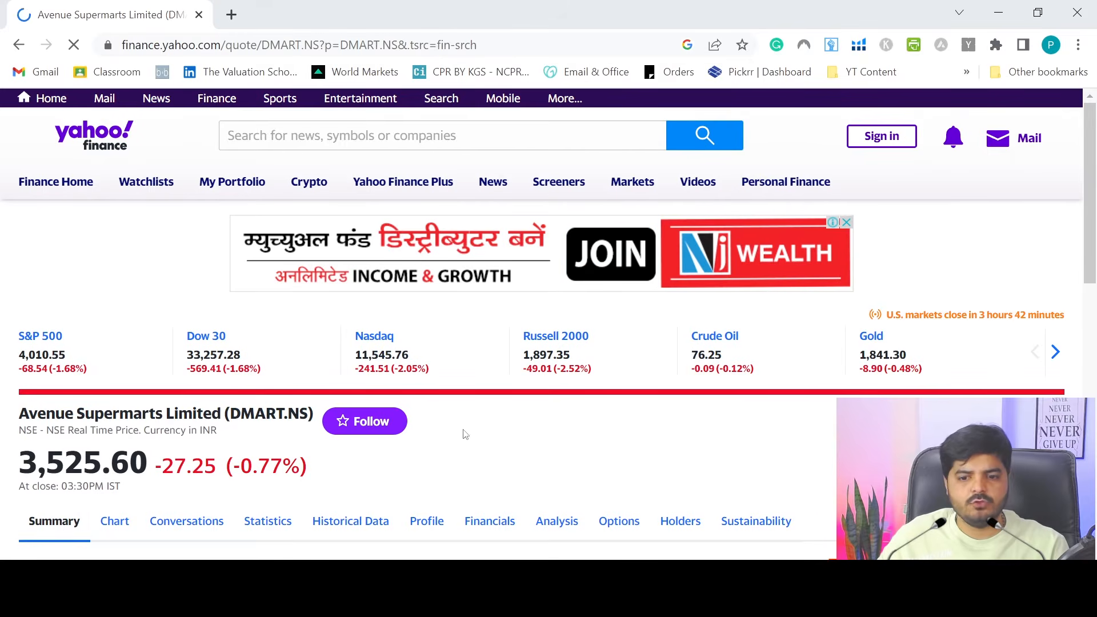
pyautogui.moveTo(1091, 175); pyautogui.dragTo(1096, 265)
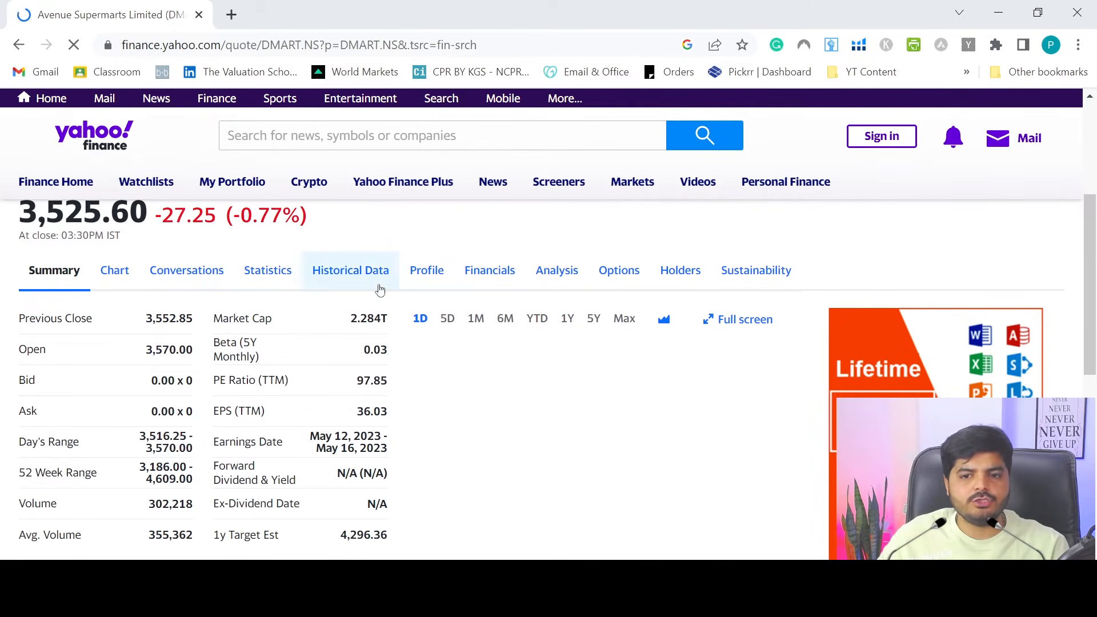
pyautogui.click(361, 273)
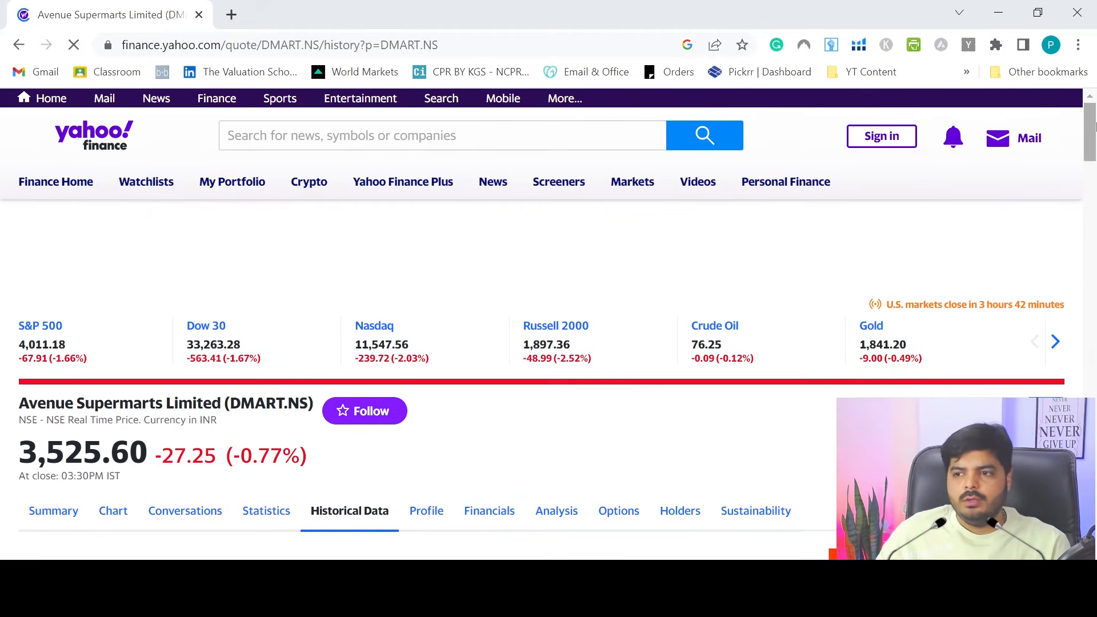
pyautogui.moveTo(1096, 124); pyautogui.dragTo(1094, 152)
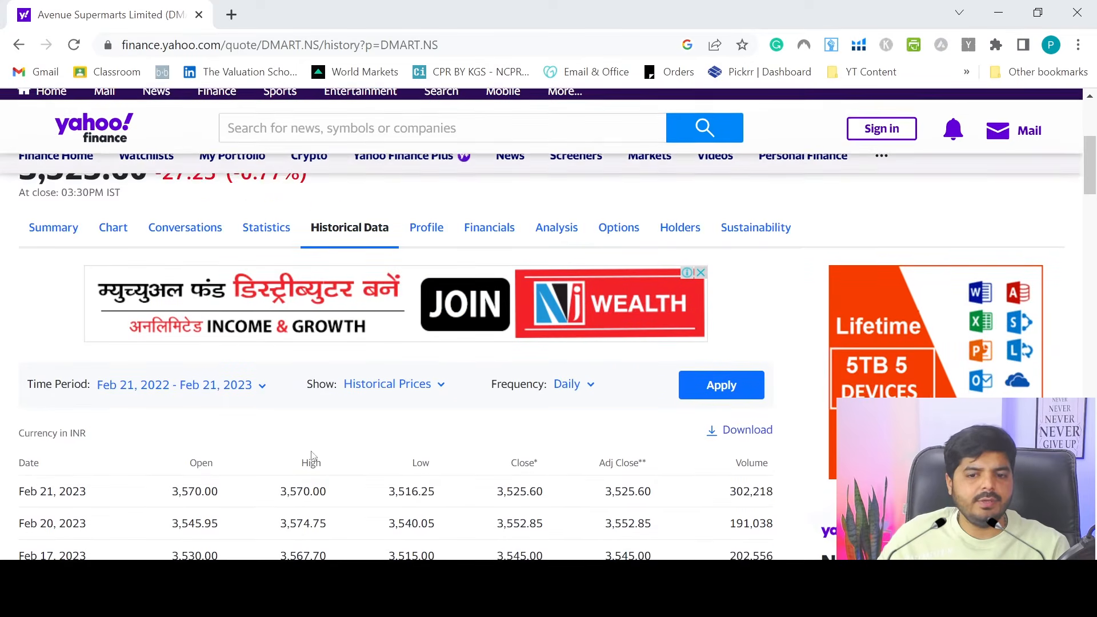
# Set the frequency of the Avenue Supermarts historical prices to Weekly.
pyautogui.click(167, 393)
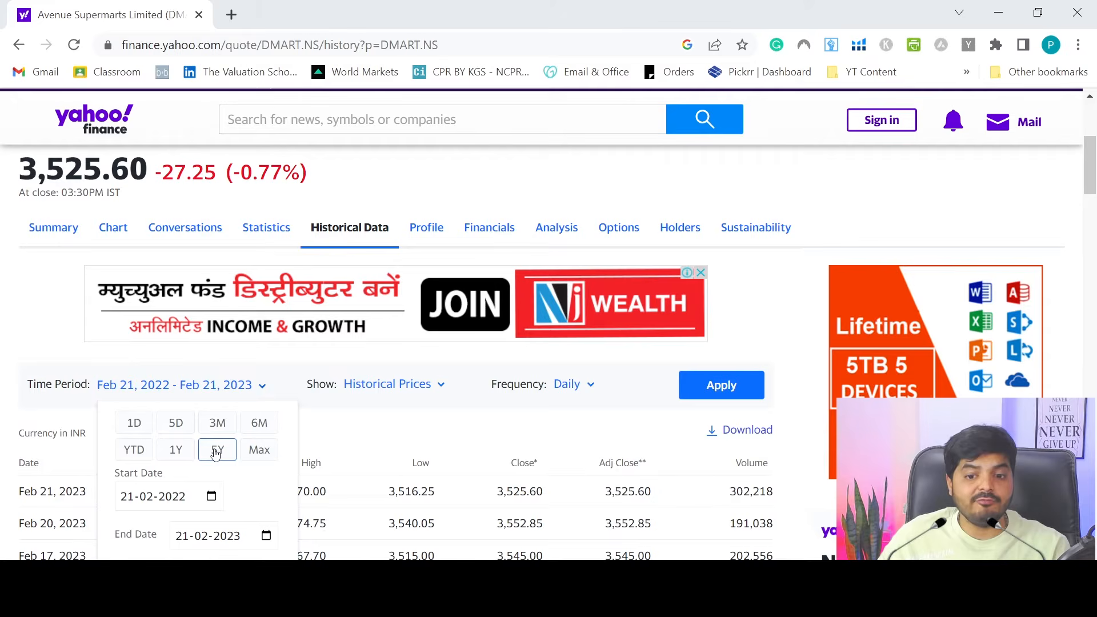
pyautogui.click(572, 385)
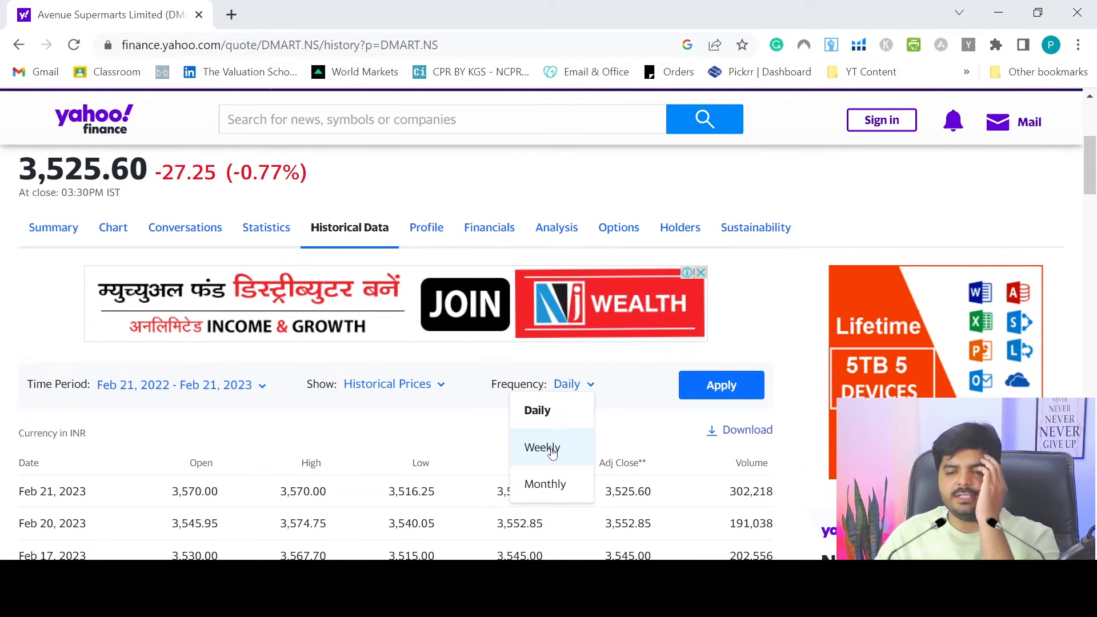
pyautogui.click(552, 449)
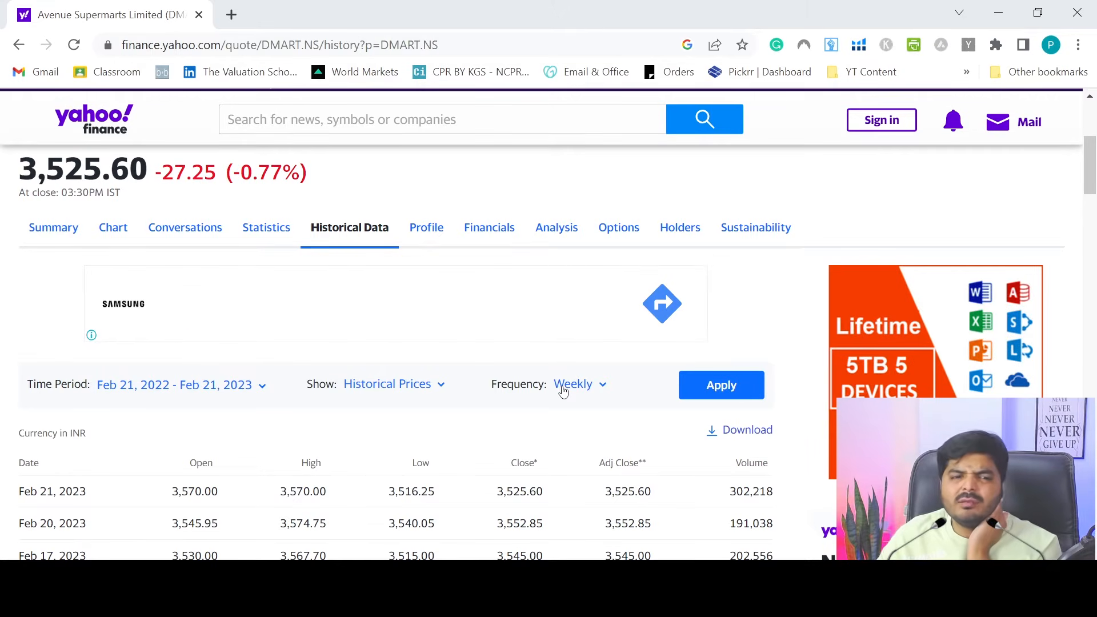
pyautogui.click(599, 387)
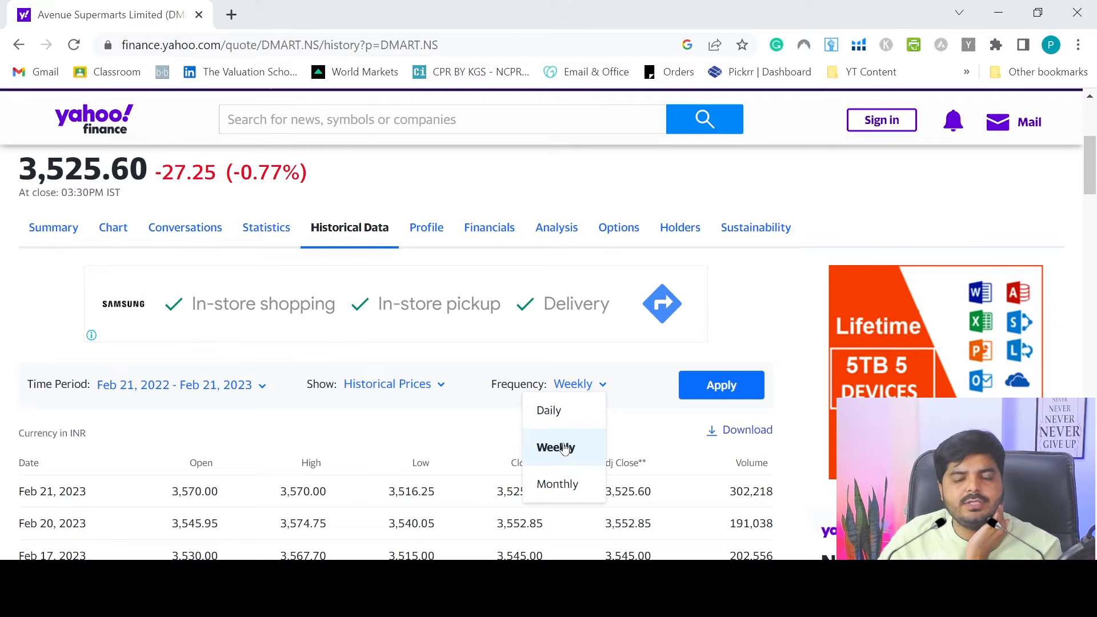
# Set the start date of the Avenue Supermarts price history to 21-02-2021, keeping 21-02-2023 as the end date.
pyautogui.click(177, 385)
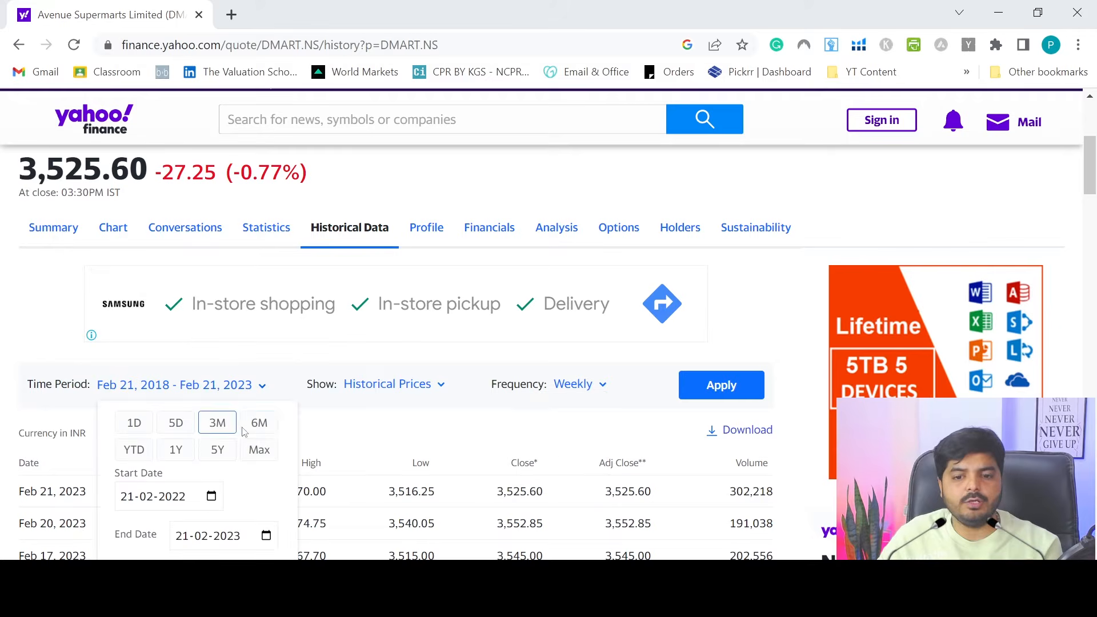
pyautogui.click(177, 452)
pyautogui.click(195, 387)
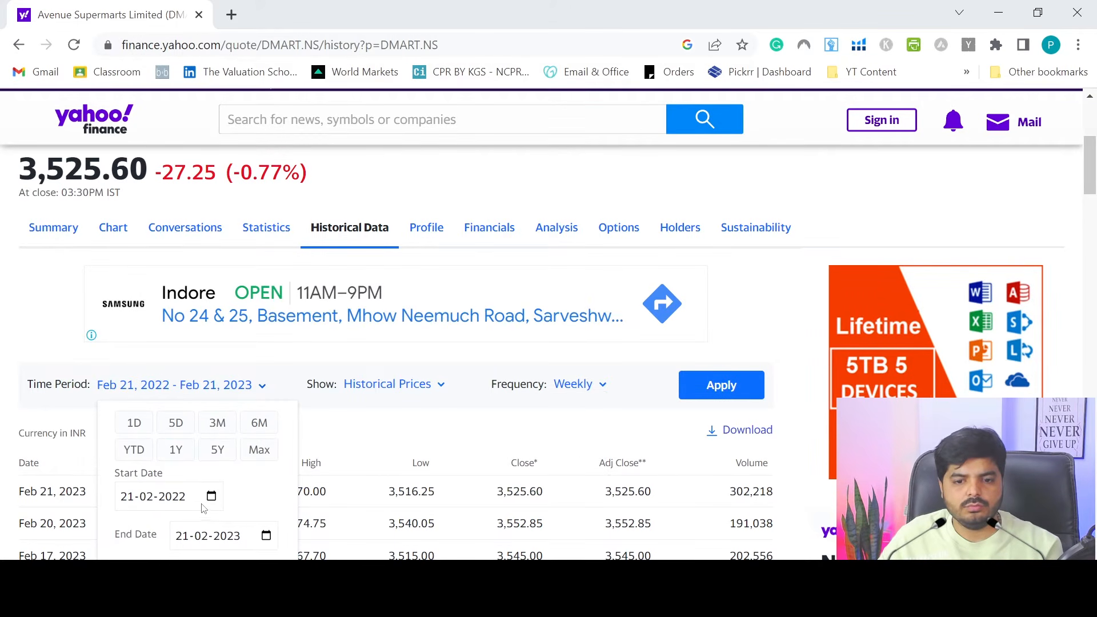
pyautogui.click(194, 502)
pyautogui.click(212, 496)
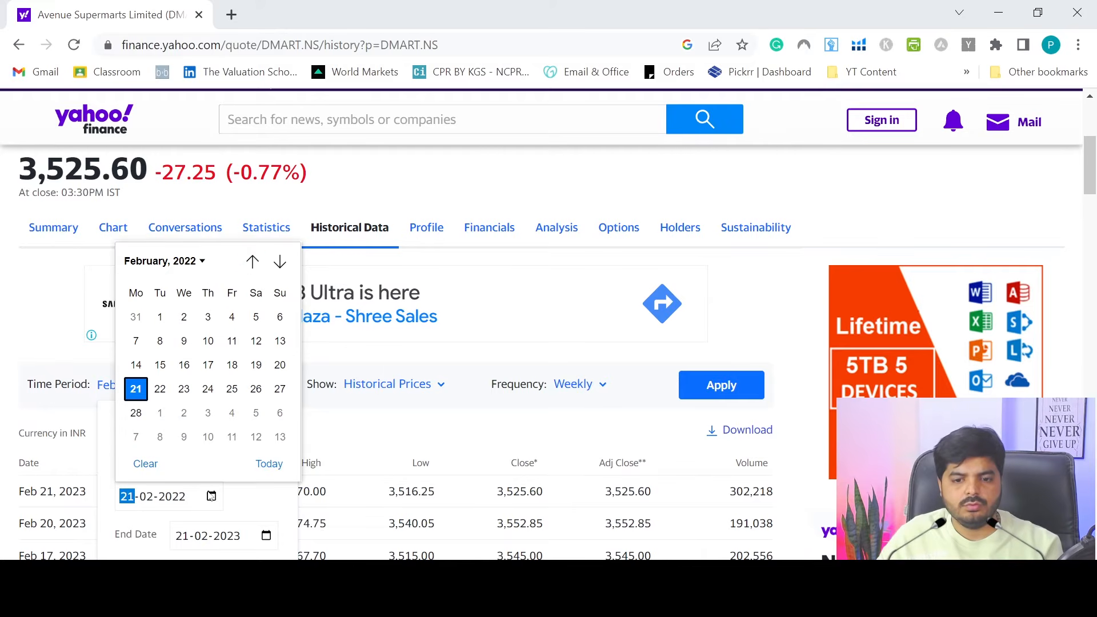
pyautogui.click(257, 261)
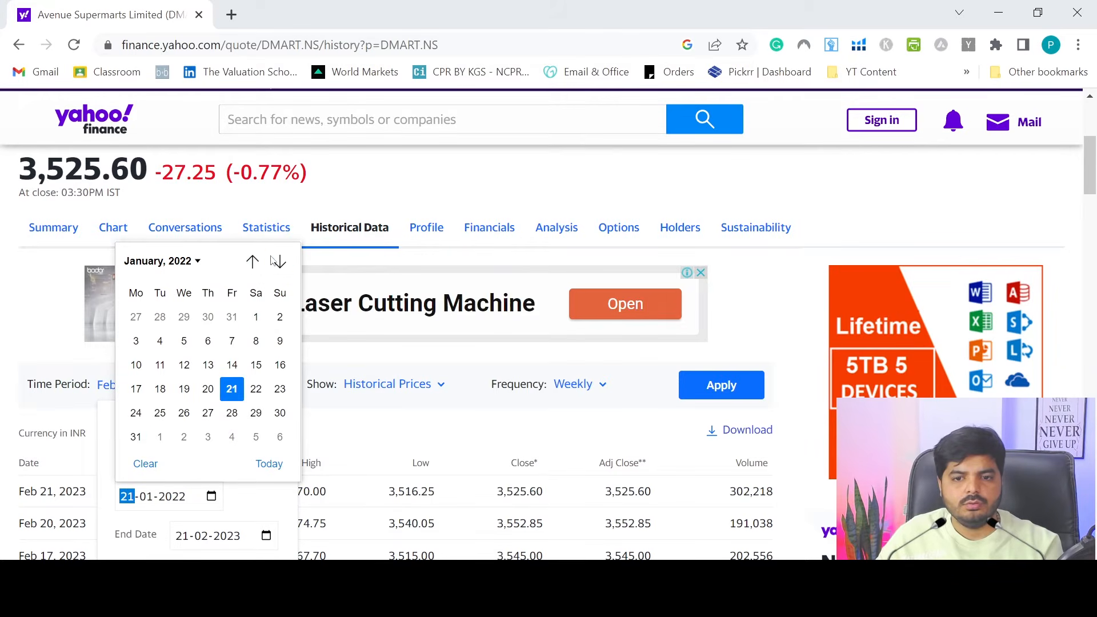
pyautogui.click(279, 262)
pyautogui.click(189, 267)
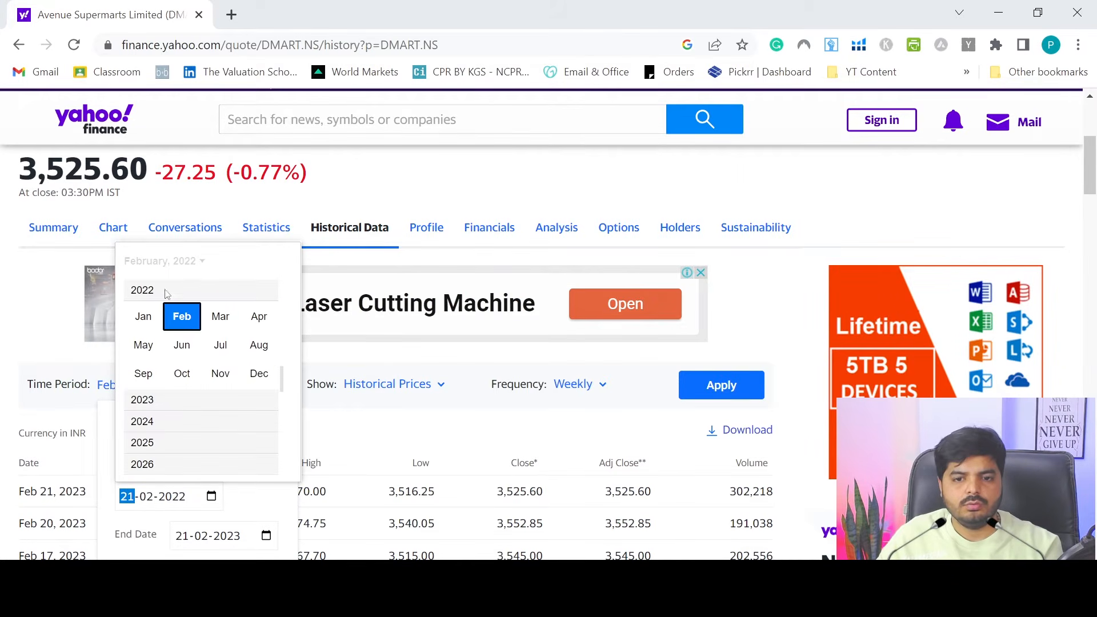
pyautogui.scroll(3, 281, 384)
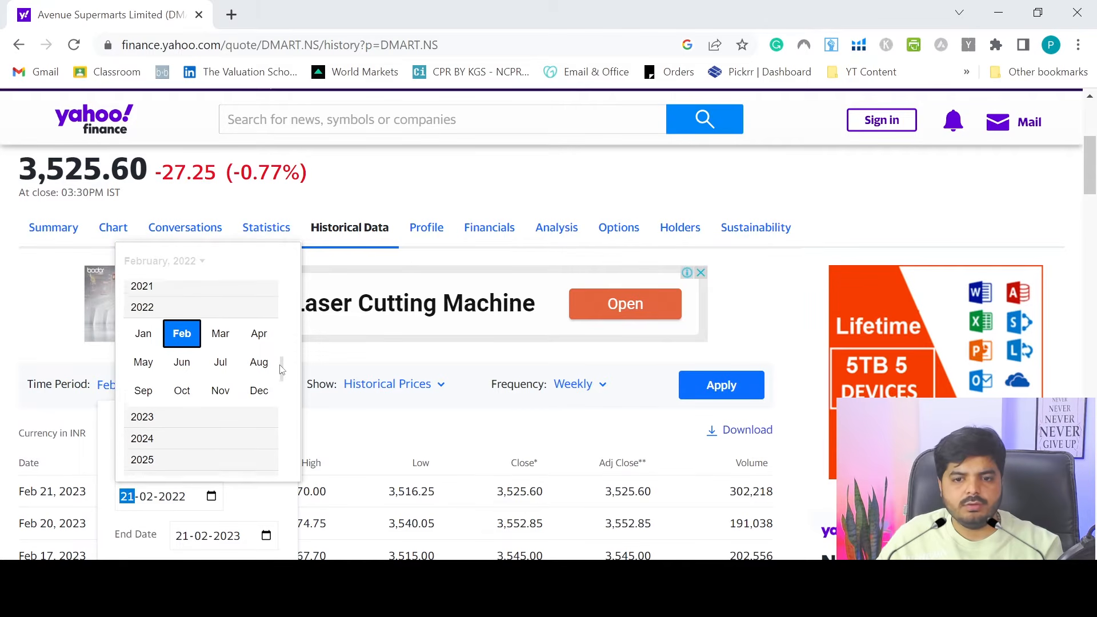
pyautogui.click(180, 308)
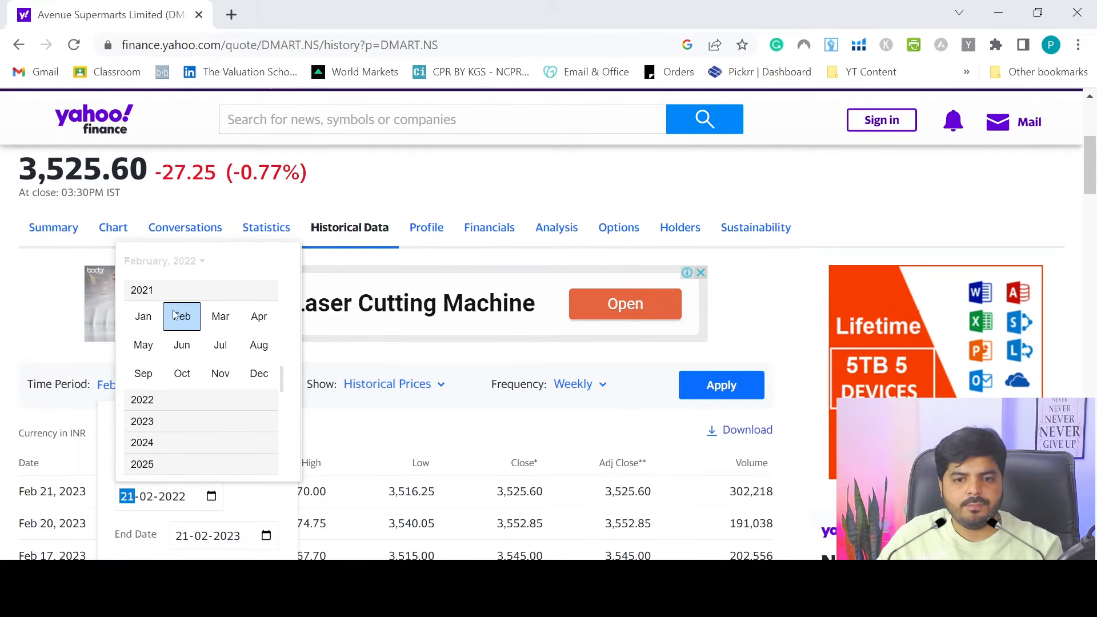
pyautogui.click(180, 316)
pyautogui.click(279, 365)
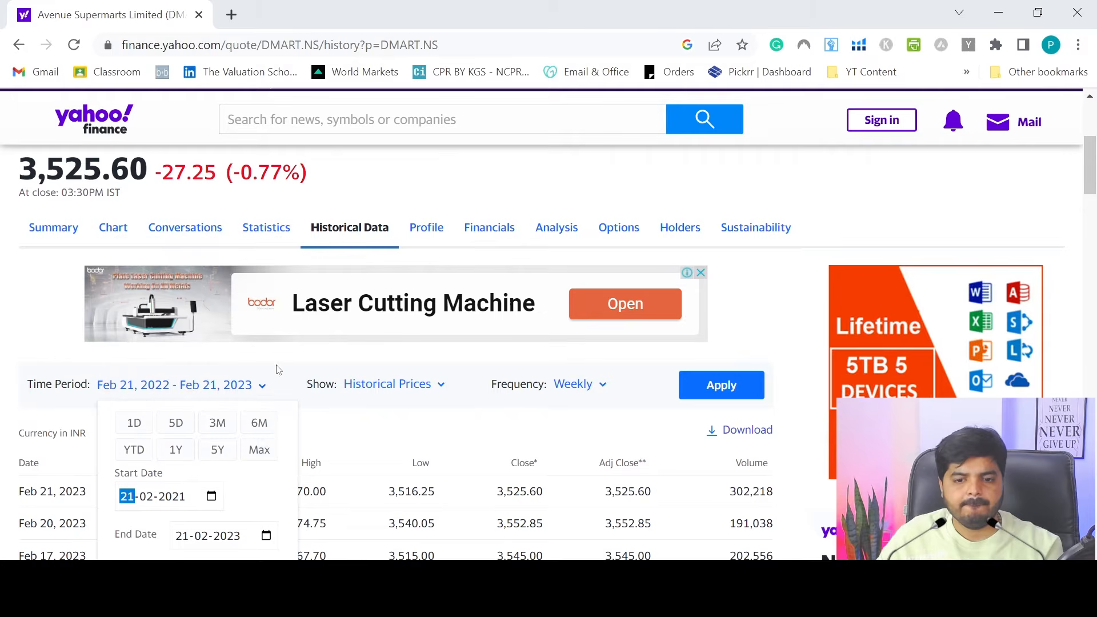
pyautogui.click(138, 573)
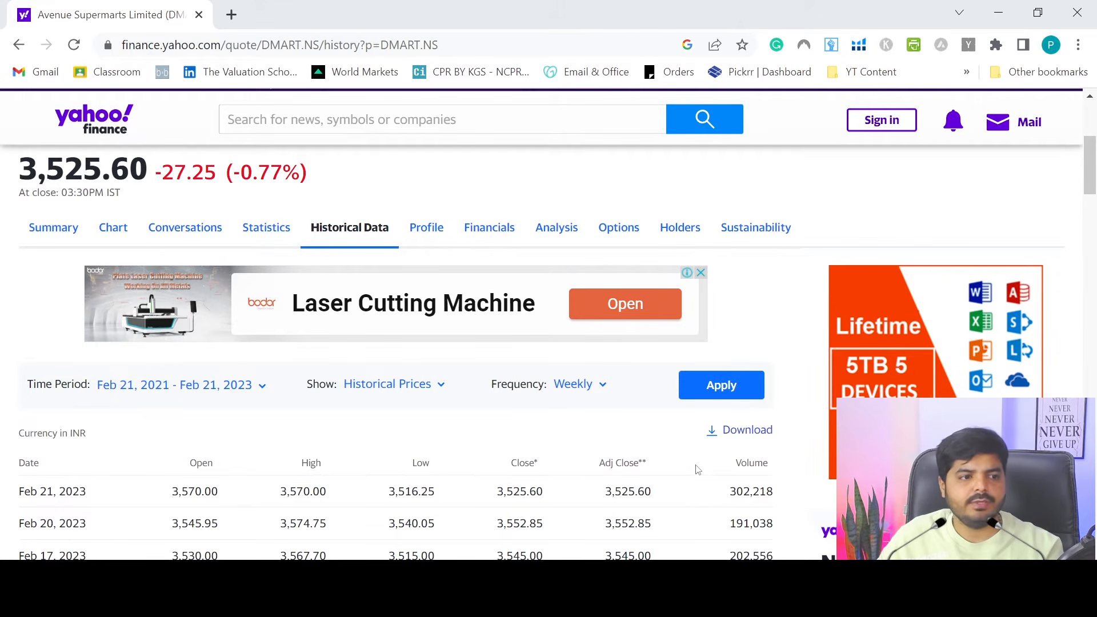
# Apply the period and frequency settings and download the Avenue Supermarts price history as a CSV file.
pyautogui.click(713, 395)
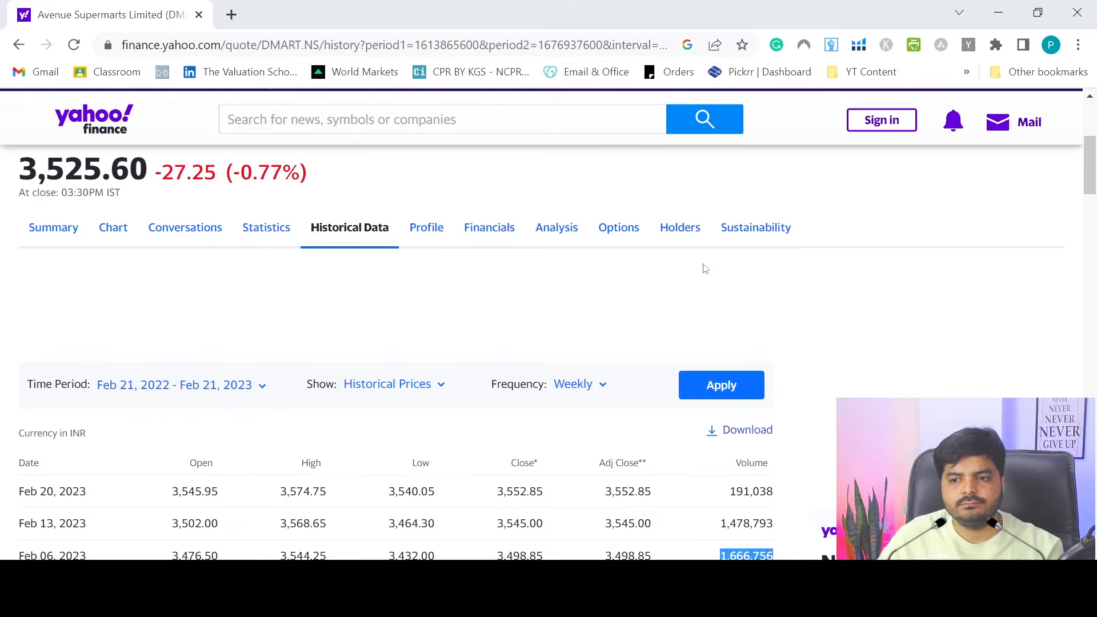
pyautogui.click(738, 429)
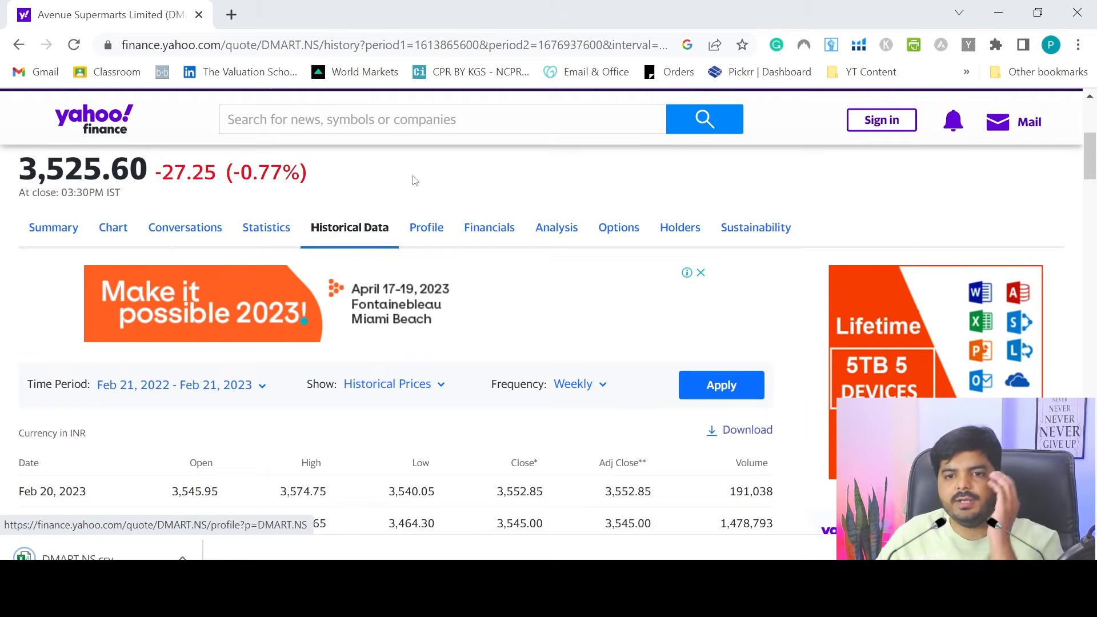
# Search Yahoo Finance for "NIFTY" and open the historical data of the NIFTY 50 index (^NSEI).
pyautogui.click(367, 114)
pyautogui.write('NIFTY')
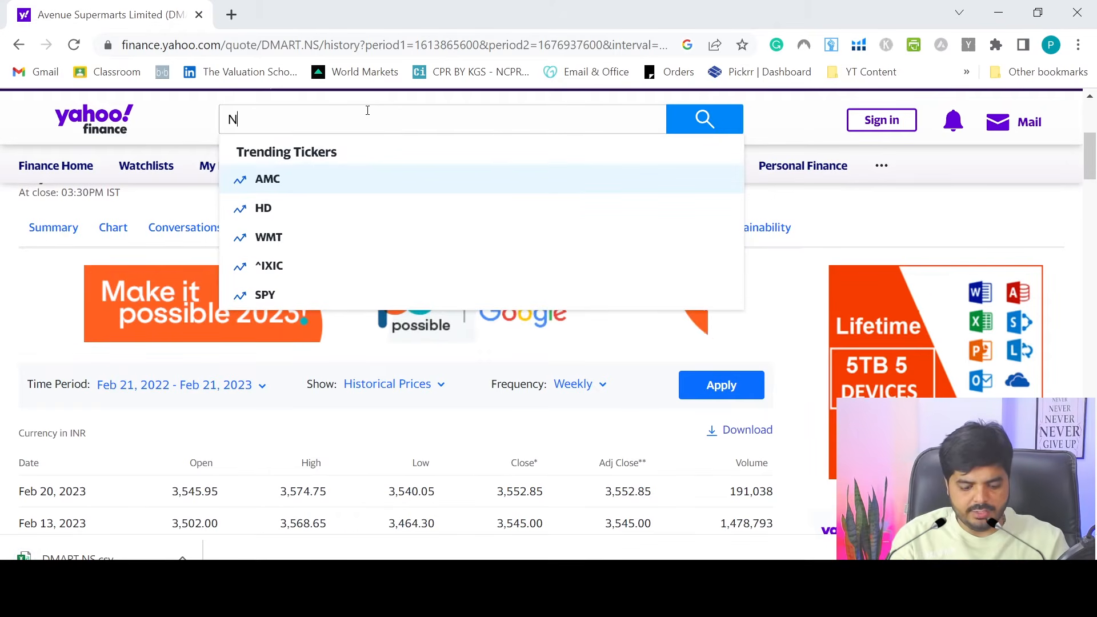
pyautogui.press('Return')
pyautogui.moveTo(1094, 153); pyautogui.dragTo(1095, 167)
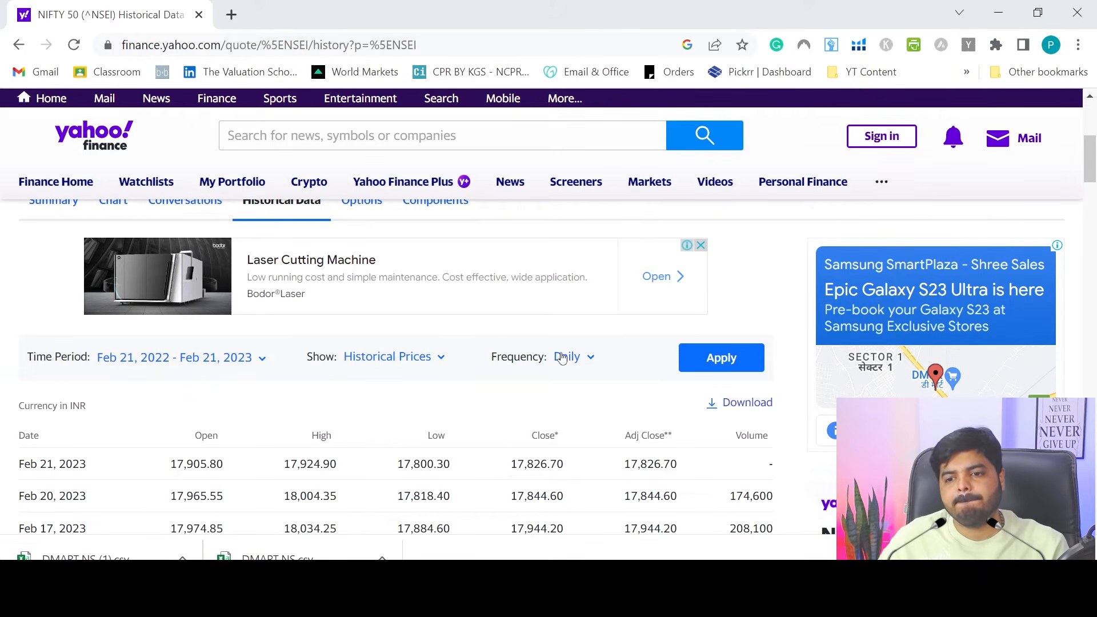
# Set the NIFTY 50 price history to Weekly frequency with a start date of 21-02-2021.
pyautogui.click(562, 358)
pyautogui.click(555, 420)
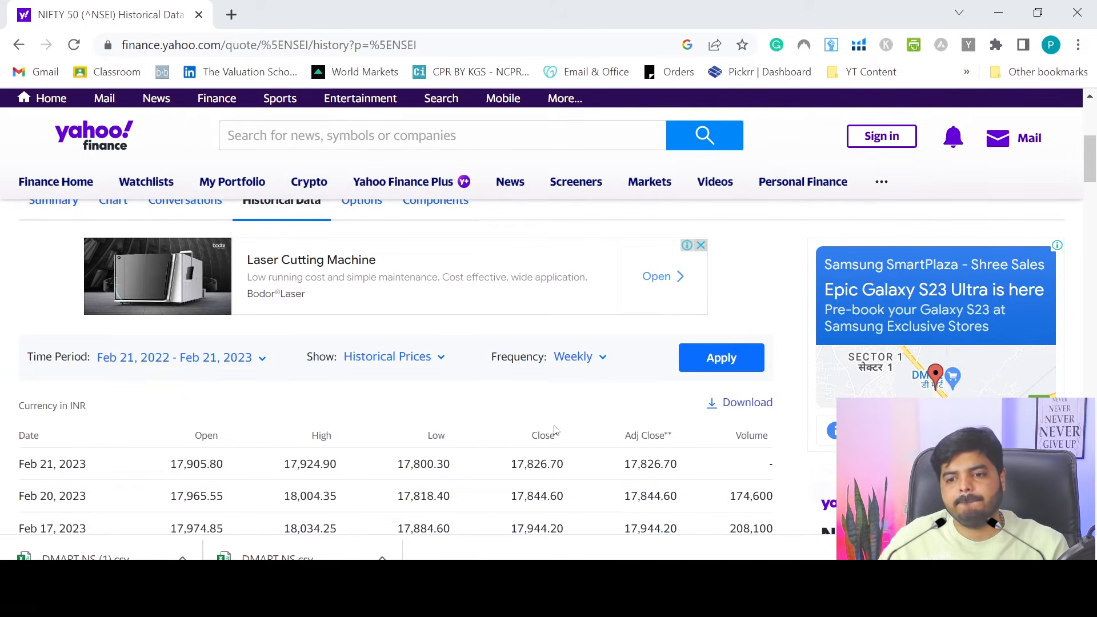
pyautogui.click(150, 364)
pyautogui.click(177, 421)
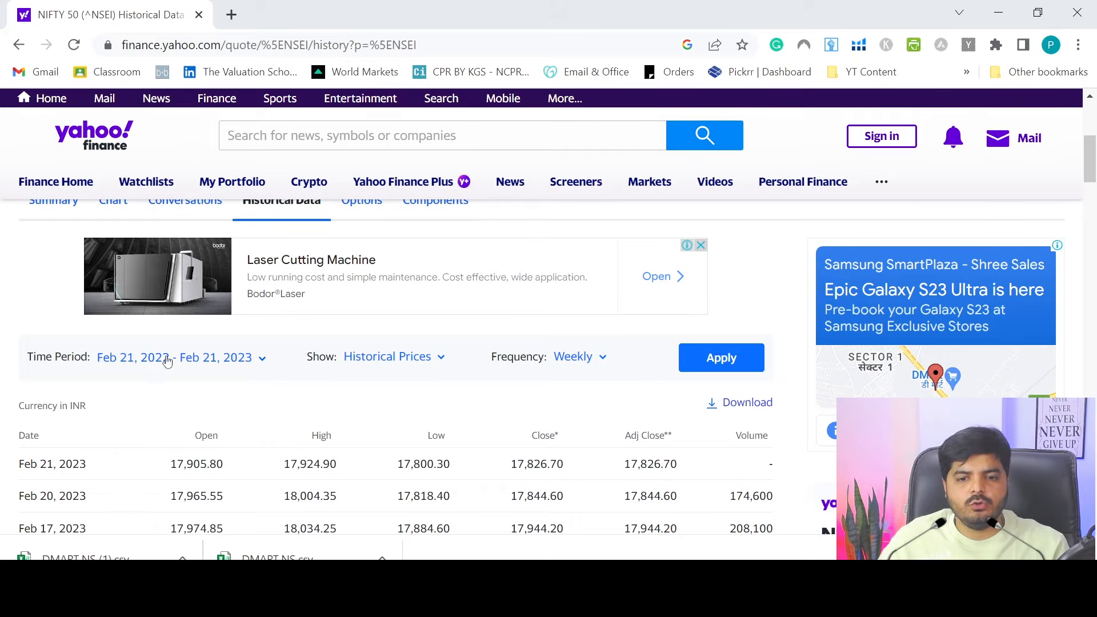
pyautogui.click(167, 362)
pyautogui.click(211, 468)
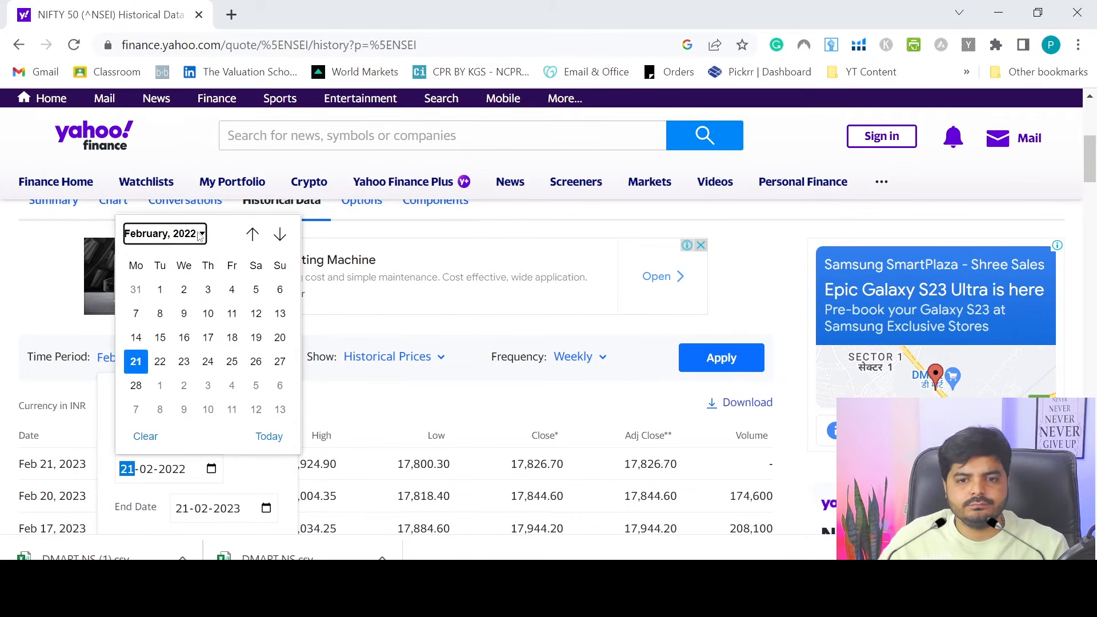
pyautogui.click(200, 233)
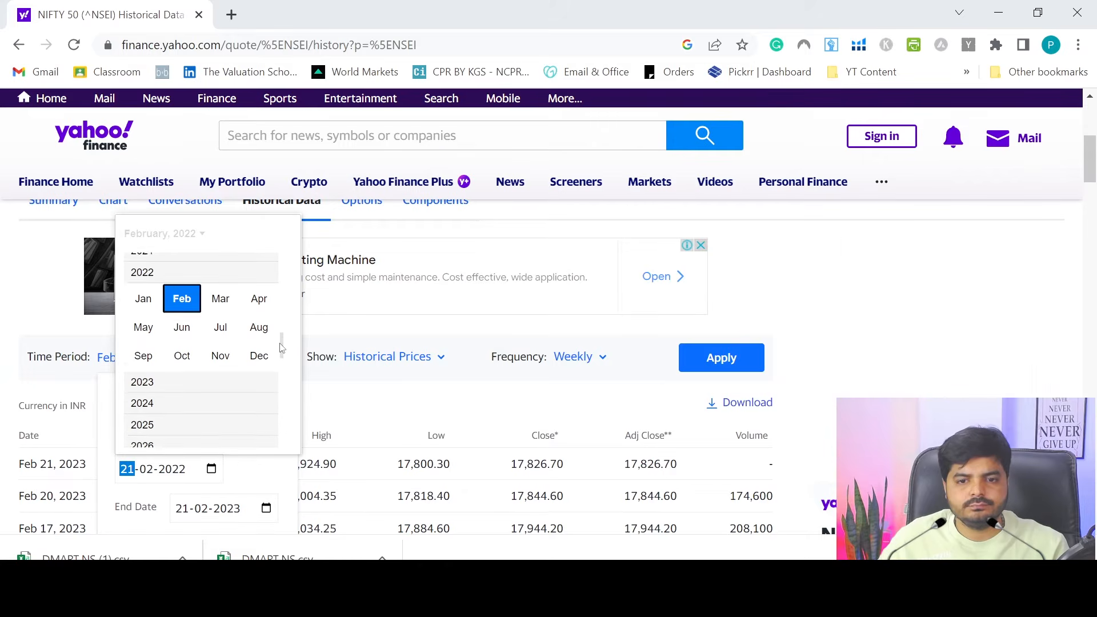
pyautogui.scroll(1, 259, 322)
pyautogui.click(183, 303)
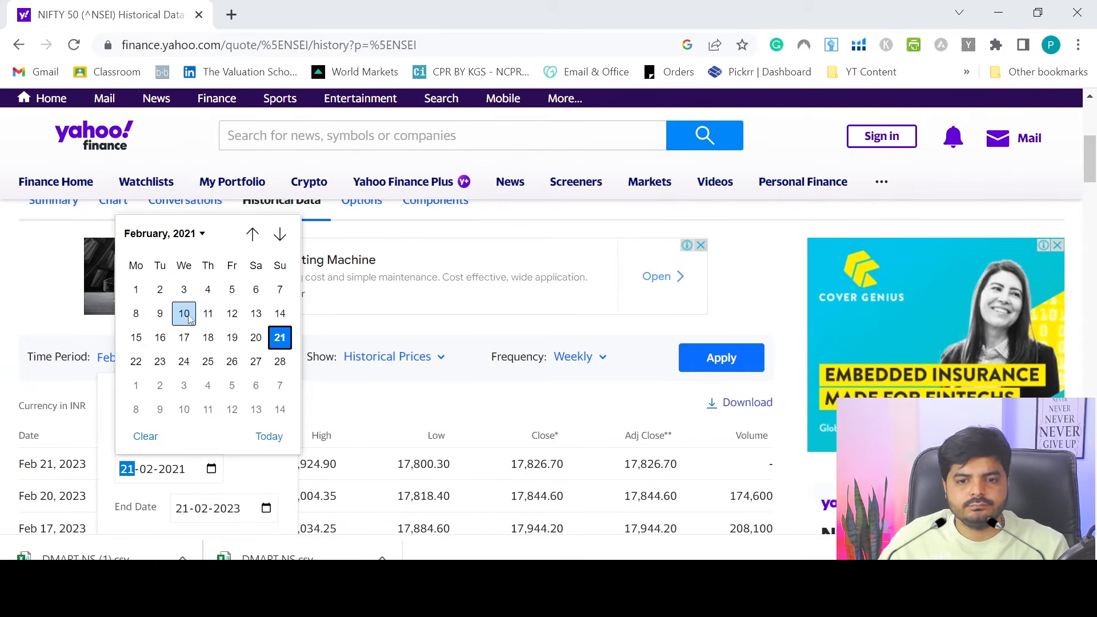
pyautogui.click(286, 343)
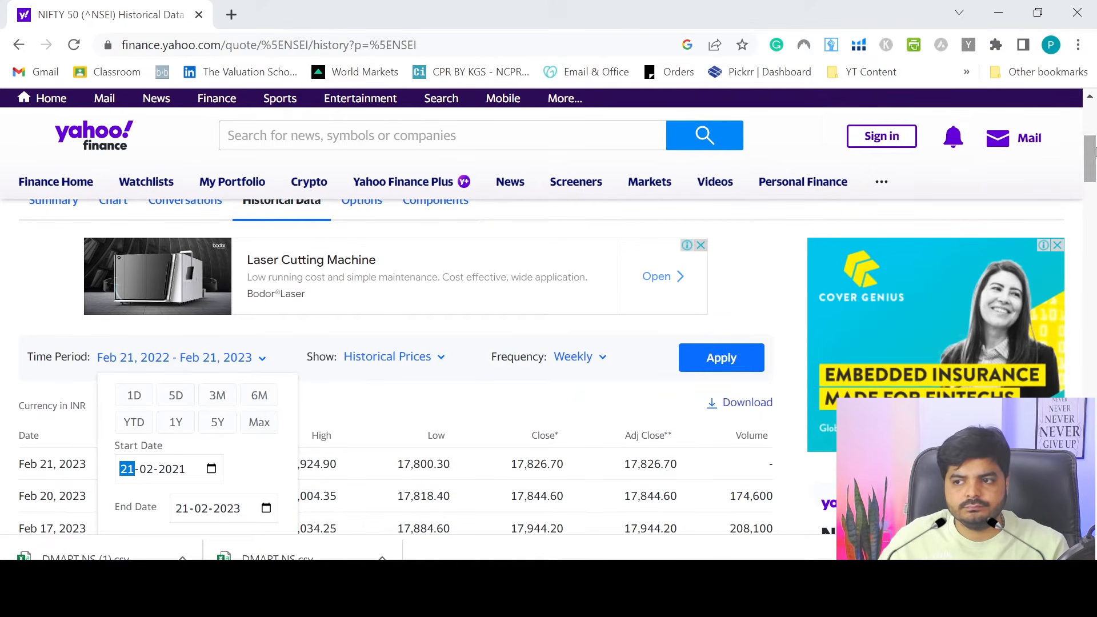
pyautogui.scroll(-2, 1093, 151)
pyautogui.click(126, 473)
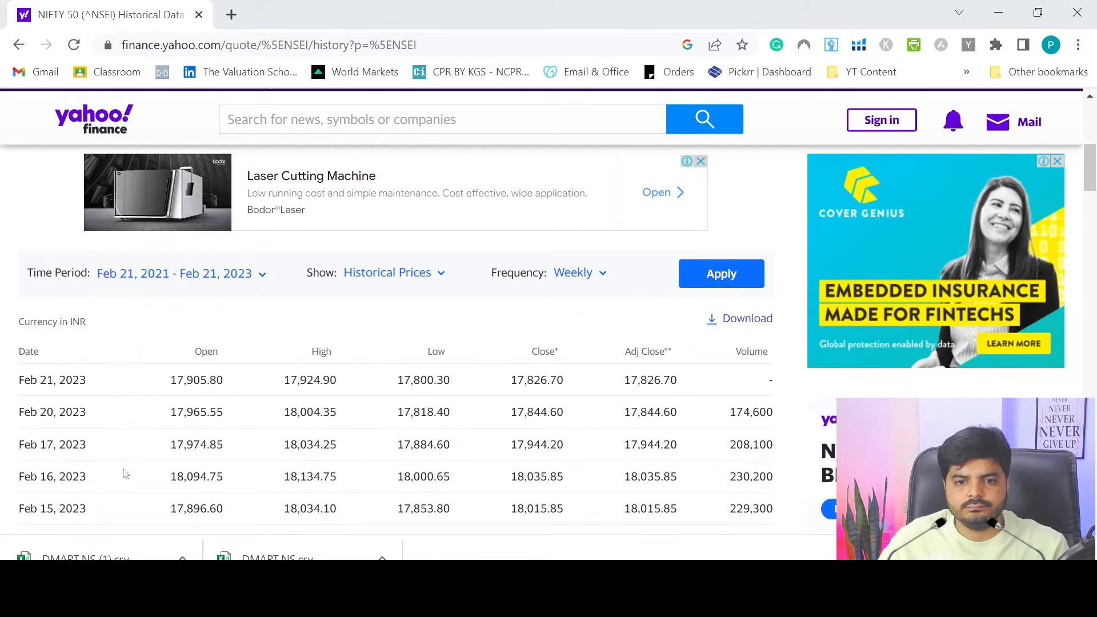
# Apply the period and frequency settings and download the NIFTY 50 price history as a CSV file.
pyautogui.click(725, 273)
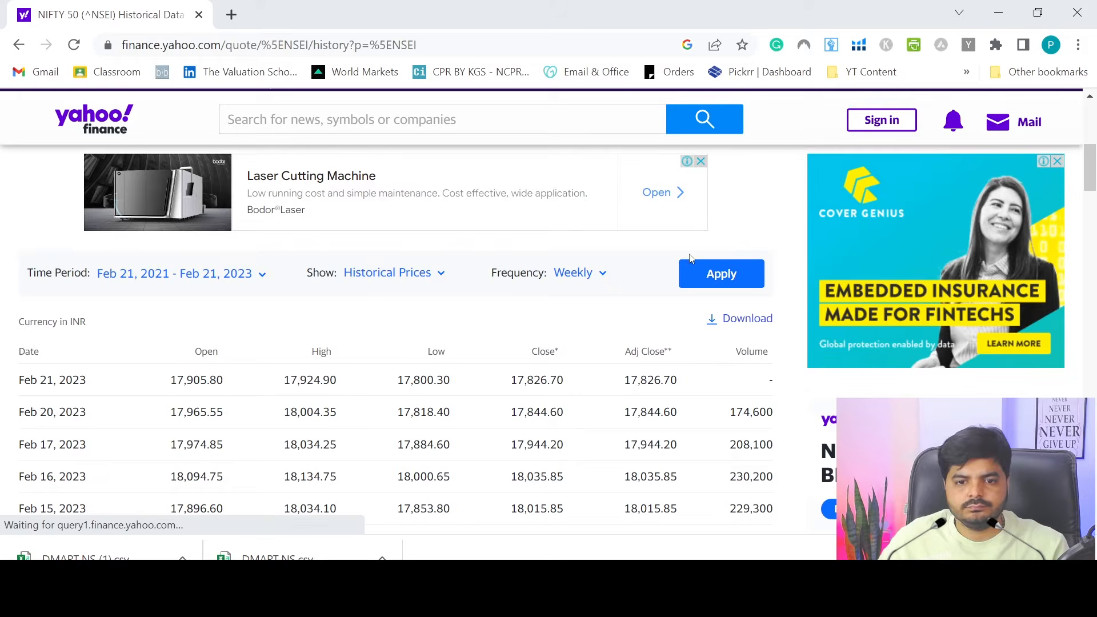
pyautogui.moveTo(1087, 185)
pyautogui.mouseDown()
pyautogui.moveTo(1095, 543)
pyautogui.moveTo(1094, 118)
pyautogui.moveTo(1093, 164)
pyautogui.mouseUp()
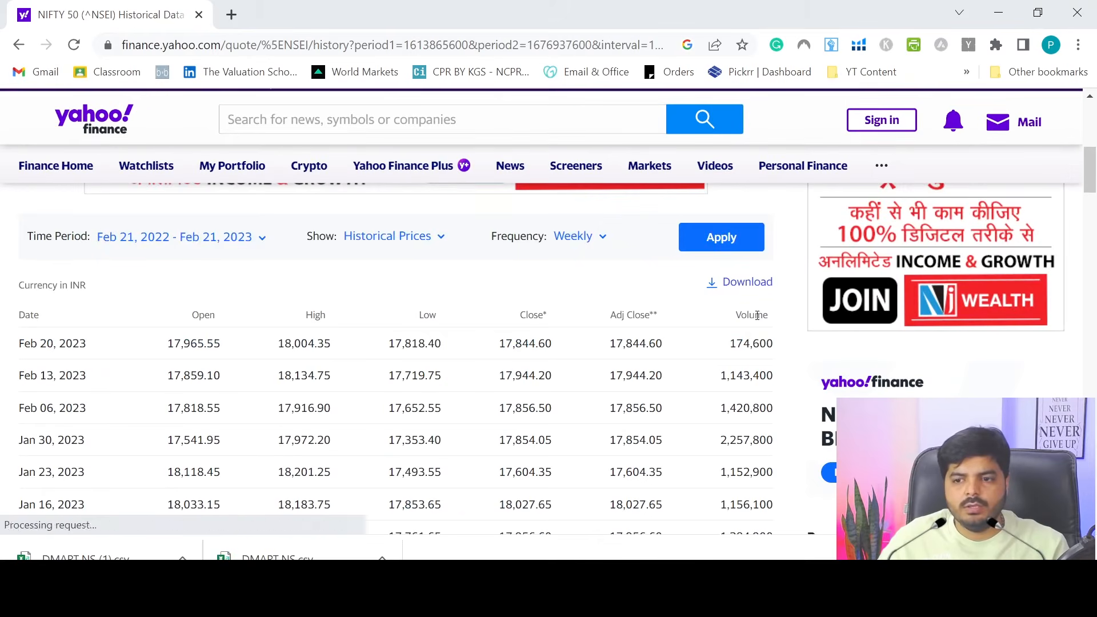
pyautogui.click(762, 284)
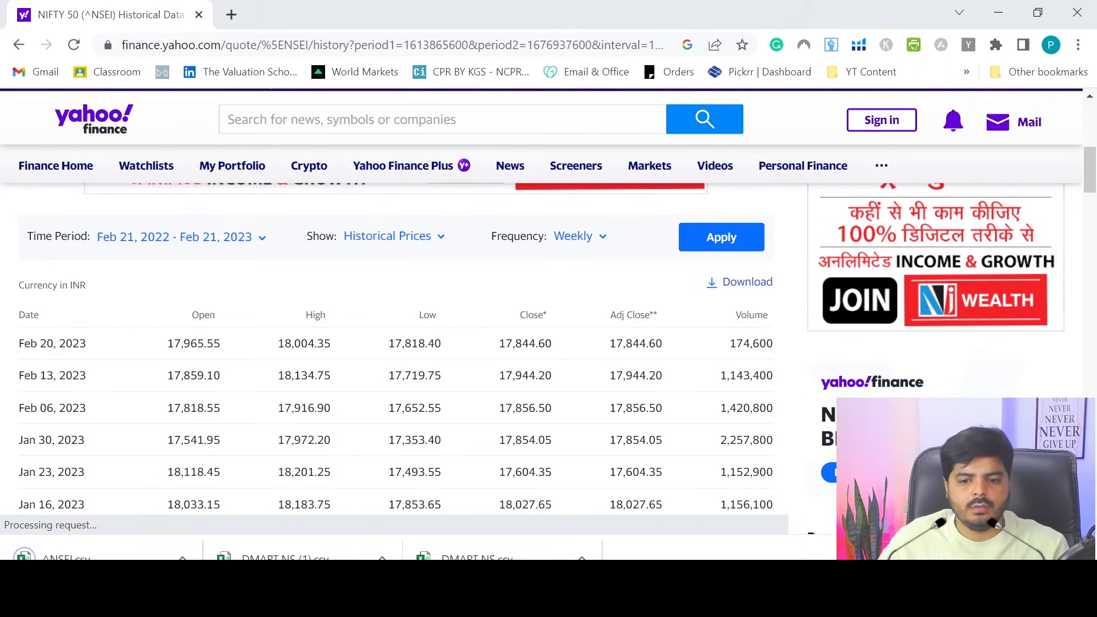
# Switch to Excel and bring up the Beta sheet of the DCF Modelling - WACC workbook.
pyautogui.click(194, 603)
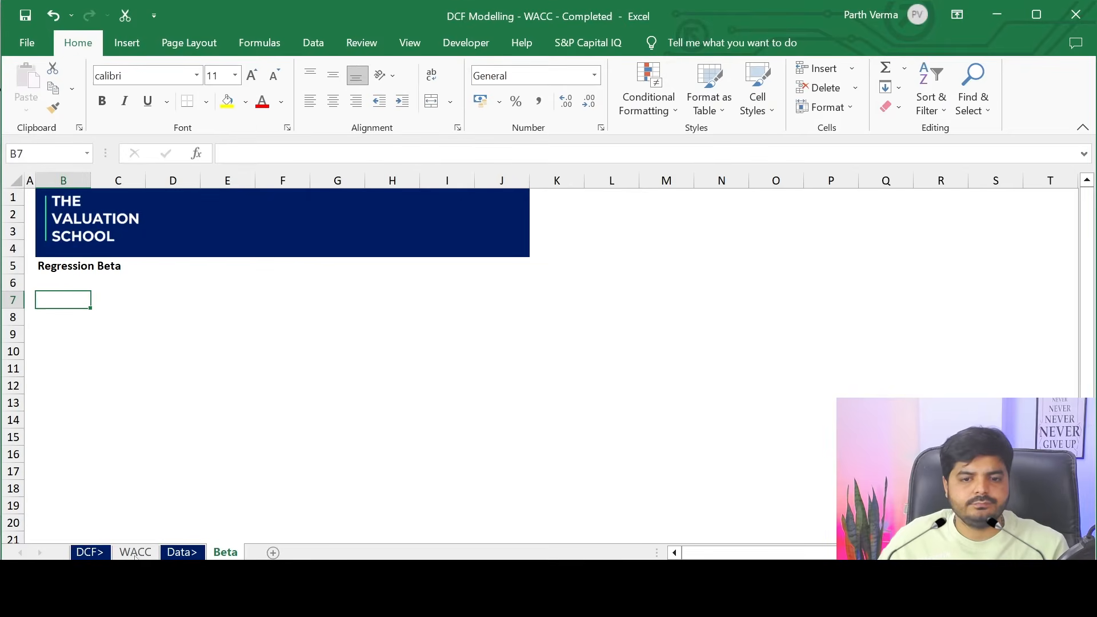
pyautogui.click(160, 351)
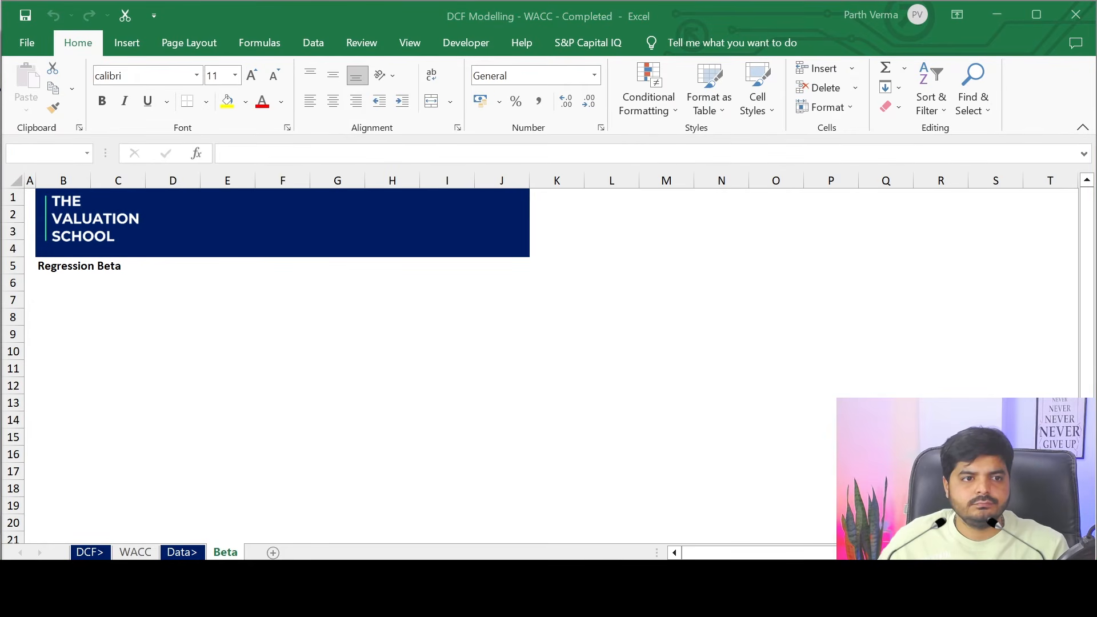
# Bring the DMART.NS (1) workbook up at full size and widen the Date column to fit its dates.
pyautogui.press('super+Right')
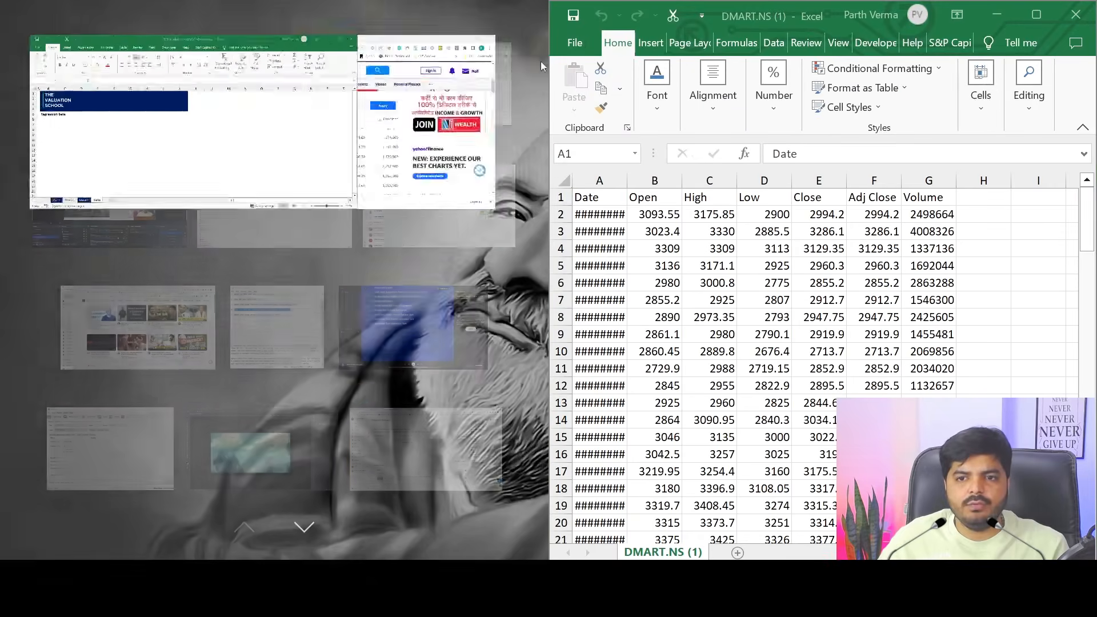
pyautogui.moveTo(741, 11); pyautogui.dragTo(374, 38)
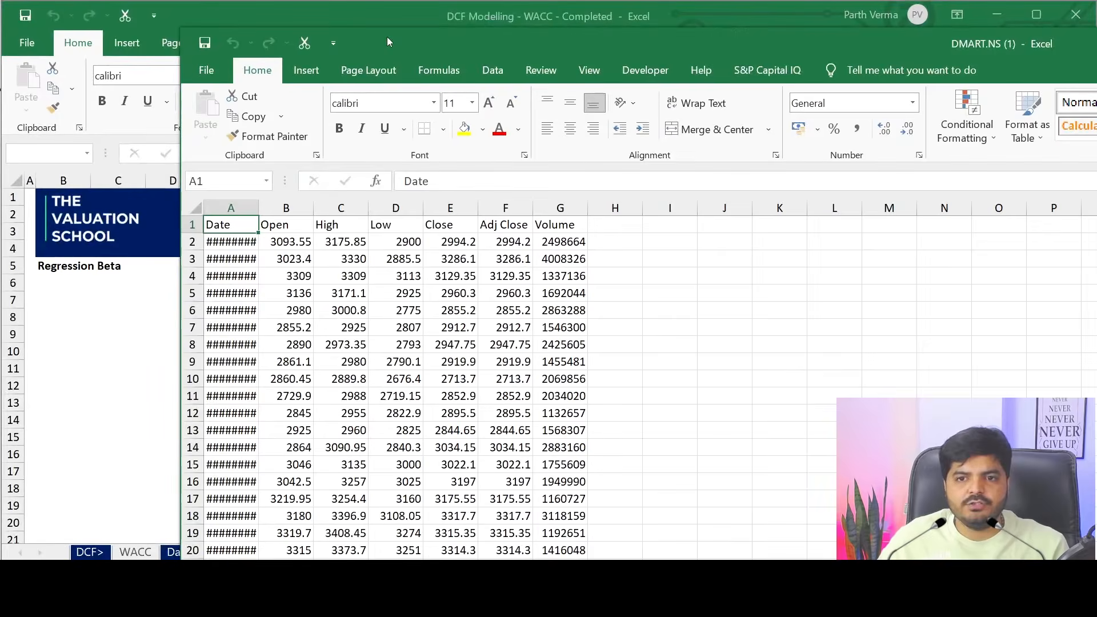
pyautogui.doubleClick(387, 37)
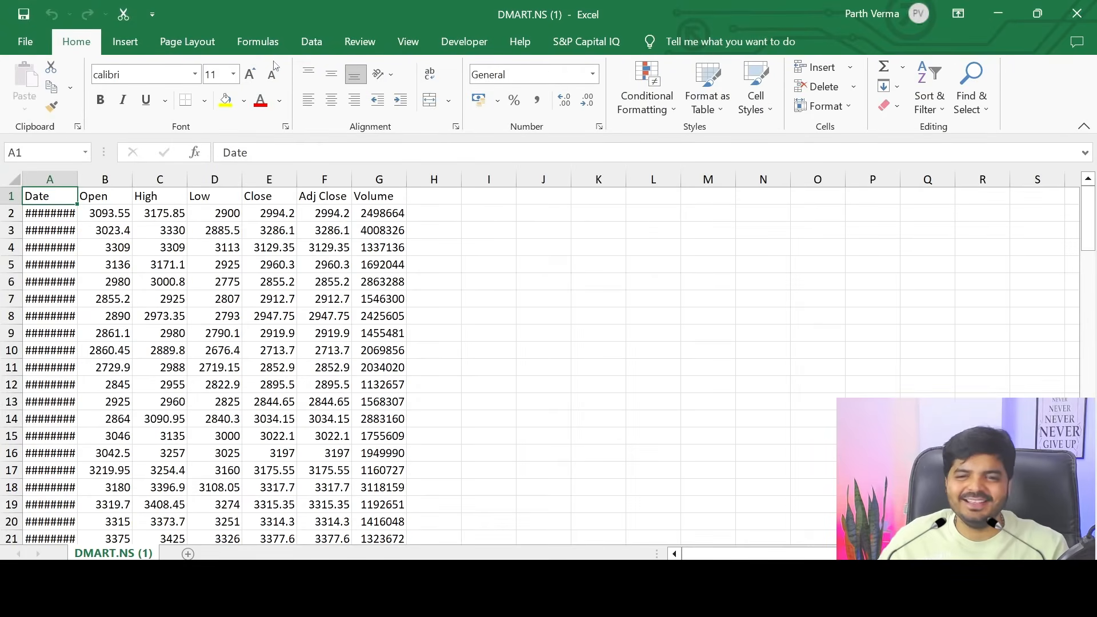
pyautogui.doubleClick(81, 184)
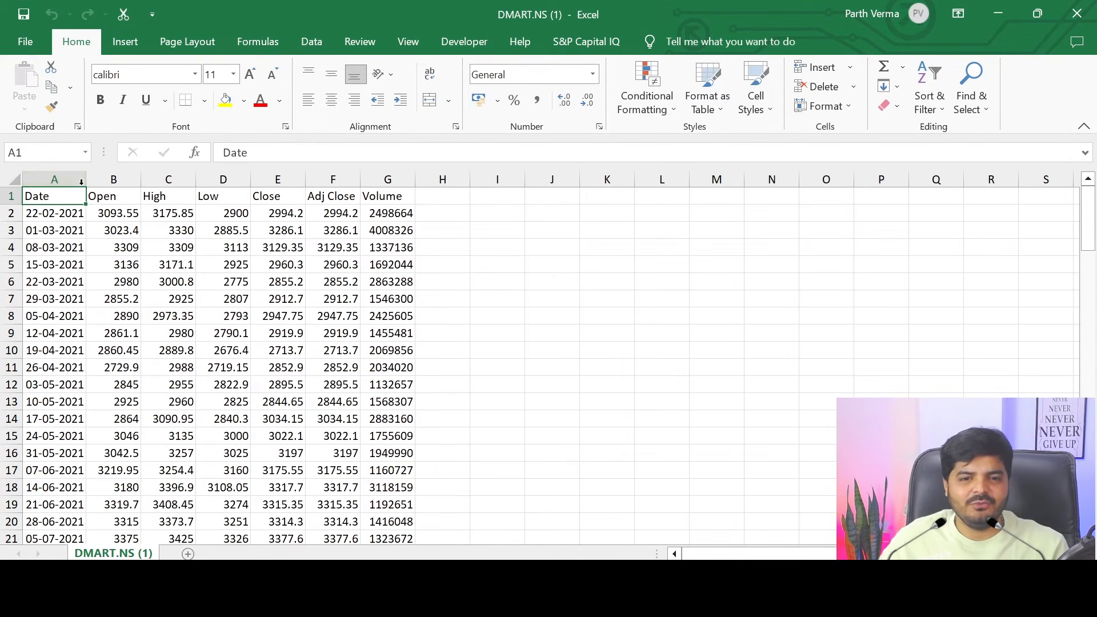
pyautogui.click(378, 374)
pyautogui.click(85, 213)
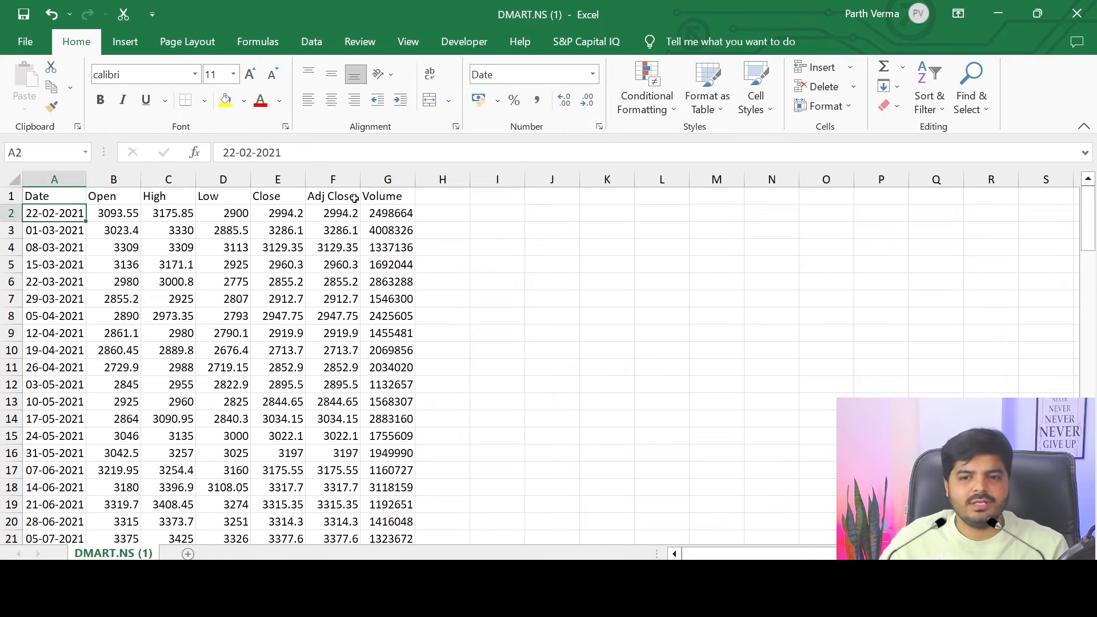
# Delete the Open, High, Low and Close columns and clear the Volume data, keeping only Date and Adj Close.
pyautogui.moveTo(108, 182); pyautogui.dragTo(285, 179)
pyautogui.hotkey('ctrl', '-')
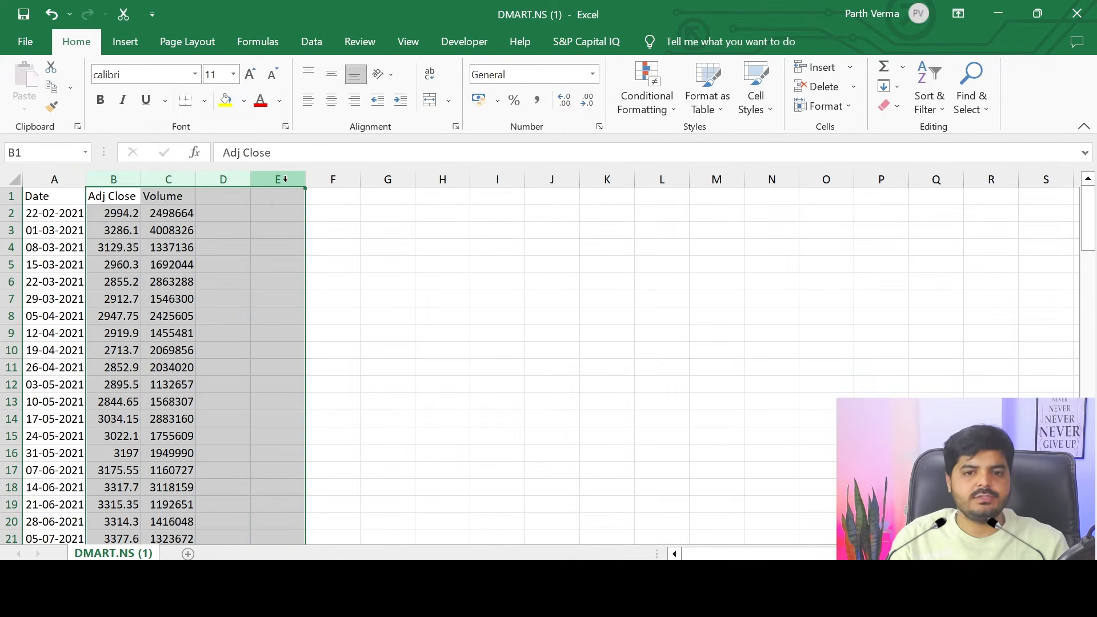
pyautogui.press('Right')
pyautogui.hotkey('ctrl', 'shift', 'Down')
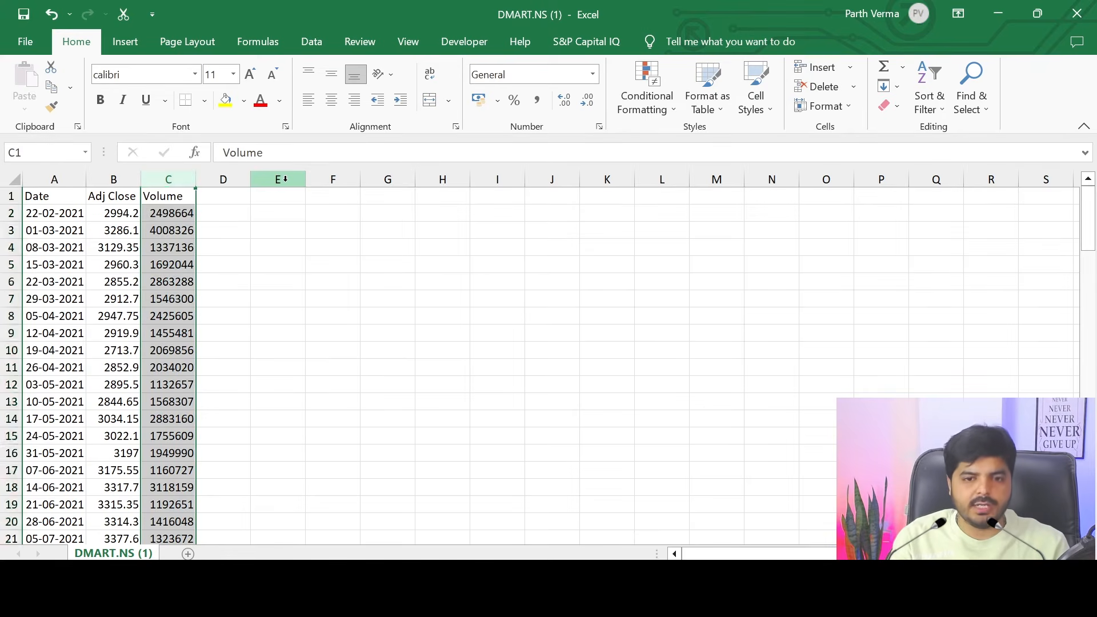
pyautogui.press('Delete')
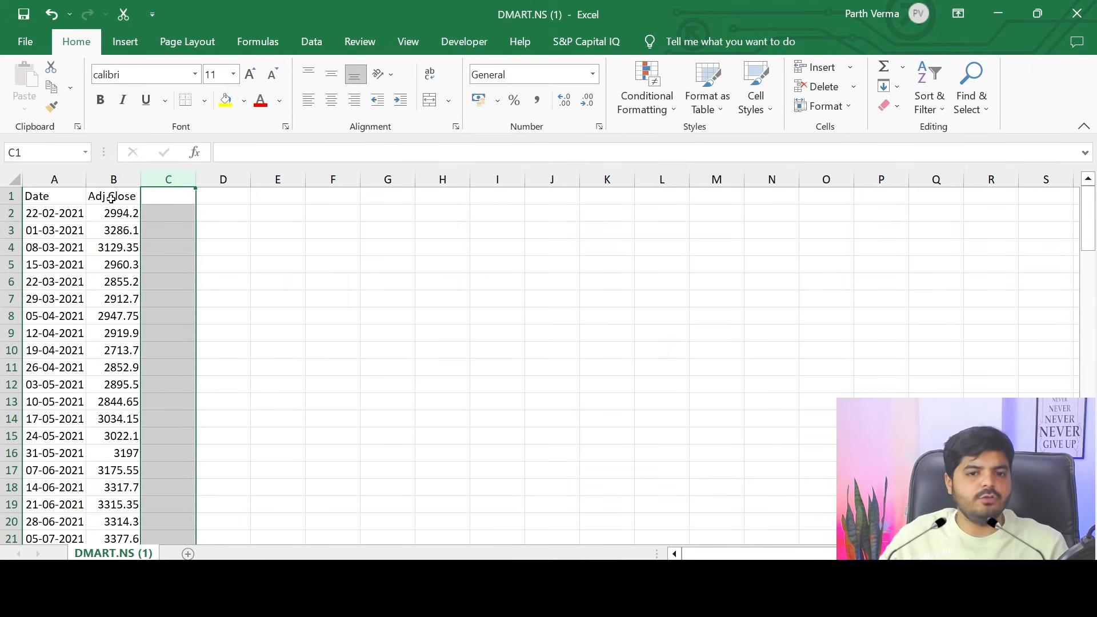
# Add filters to the Date and Adj Close headers and check the values listed in both filters without restricting any.
pyautogui.click(71, 200)
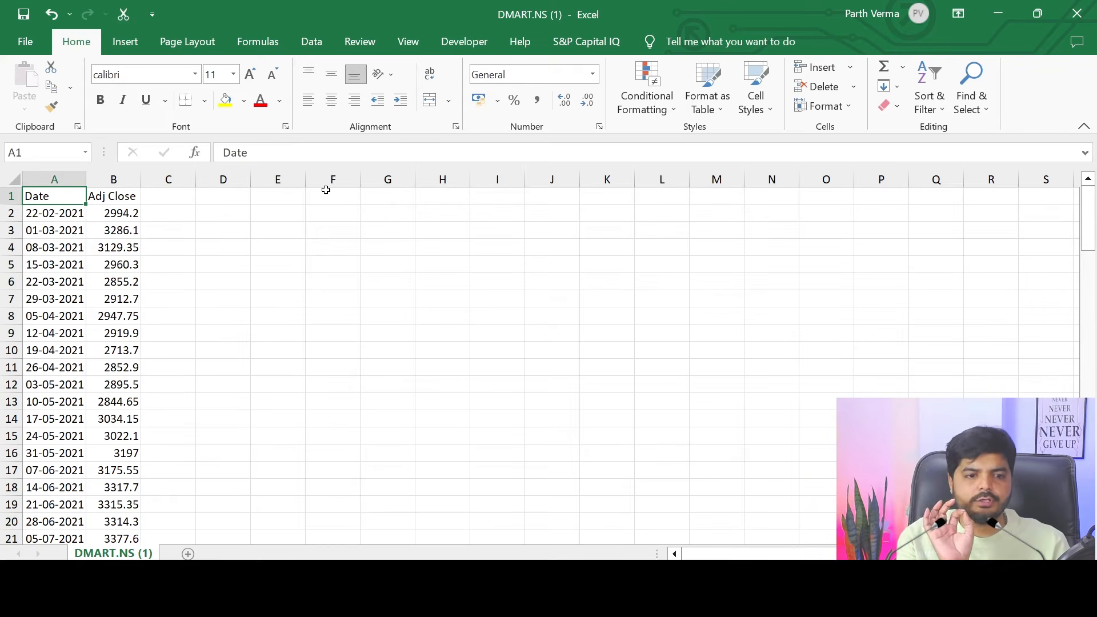
pyautogui.hotkey('ctrl', 'shift', 'l')
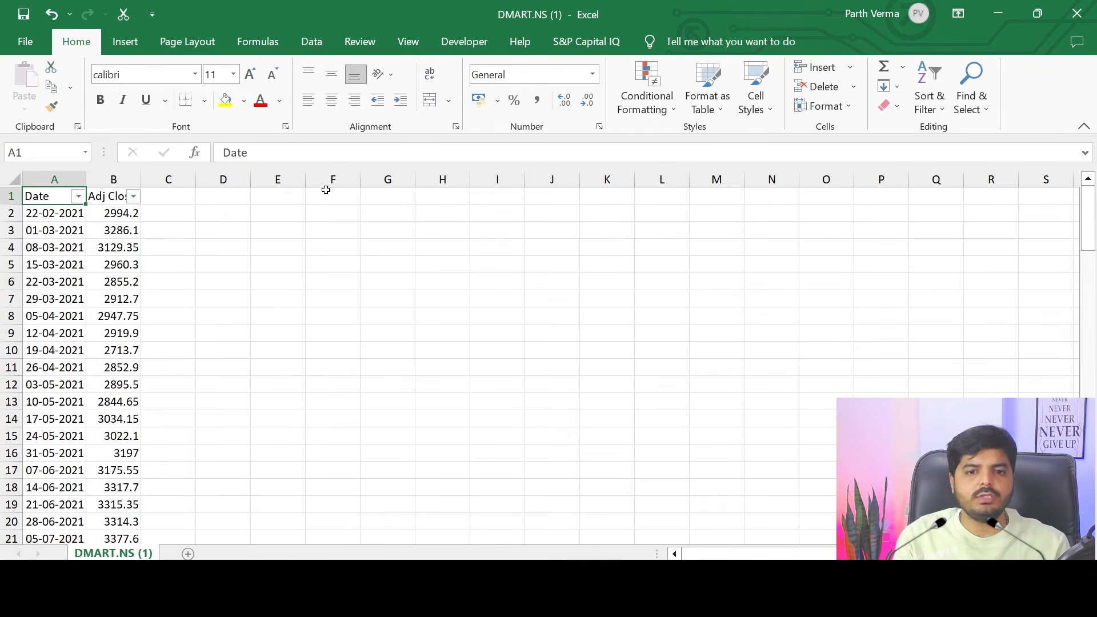
pyautogui.press('Right')
pyautogui.hotkey('alt', 'Down')
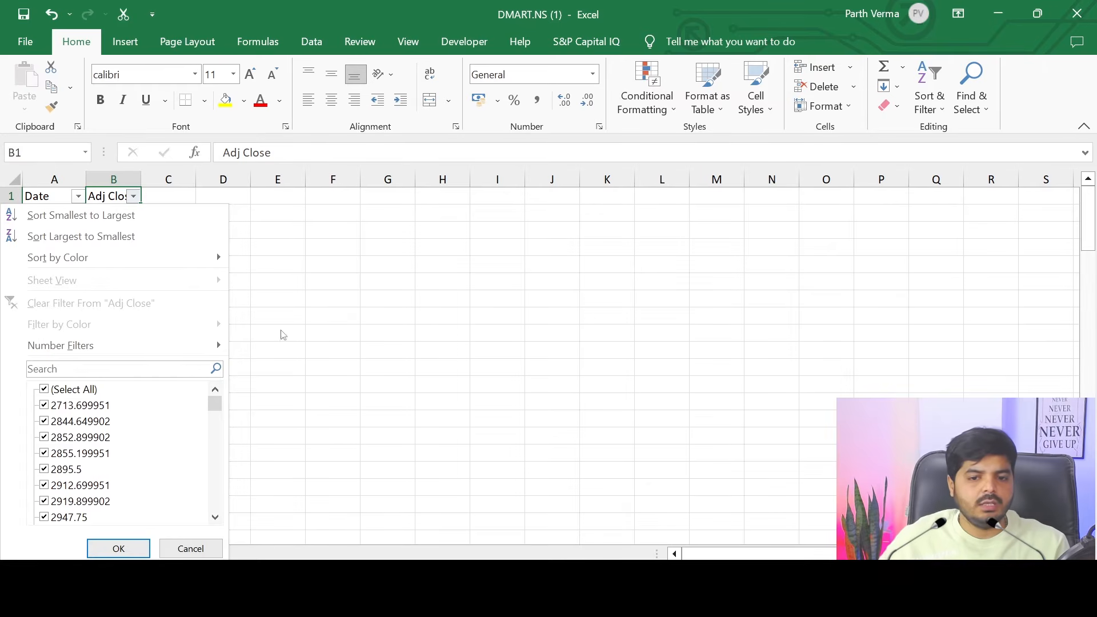
pyautogui.moveTo(213, 411)
pyautogui.mouseDown()
pyautogui.moveTo(216, 499)
pyautogui.moveTo(216, 393)
pyautogui.mouseUp()
pyautogui.click(118, 548)
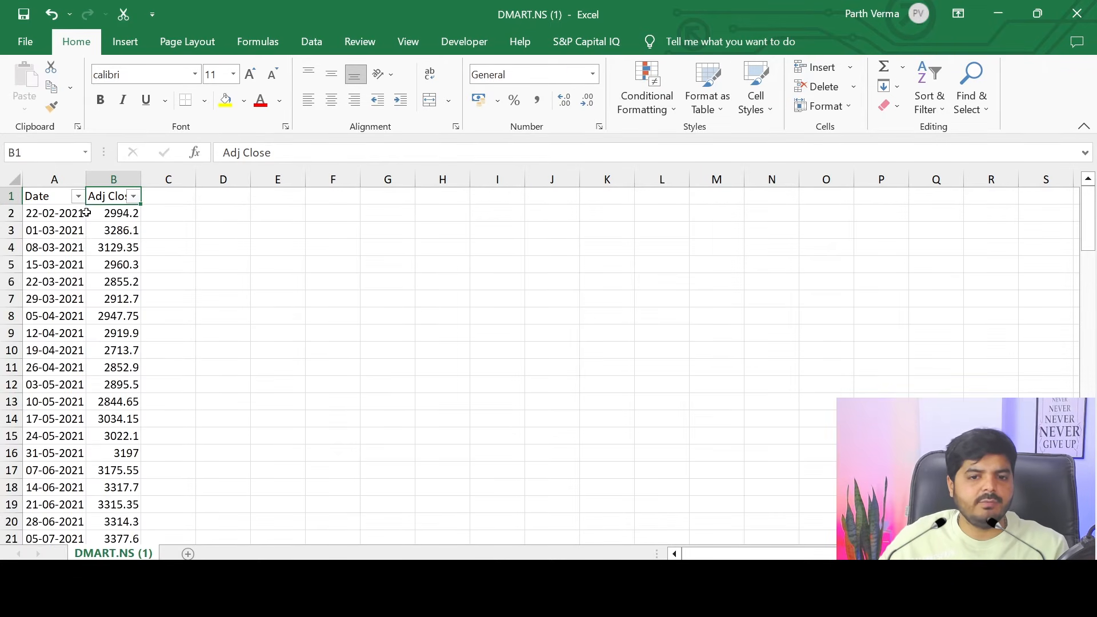
pyautogui.click(77, 197)
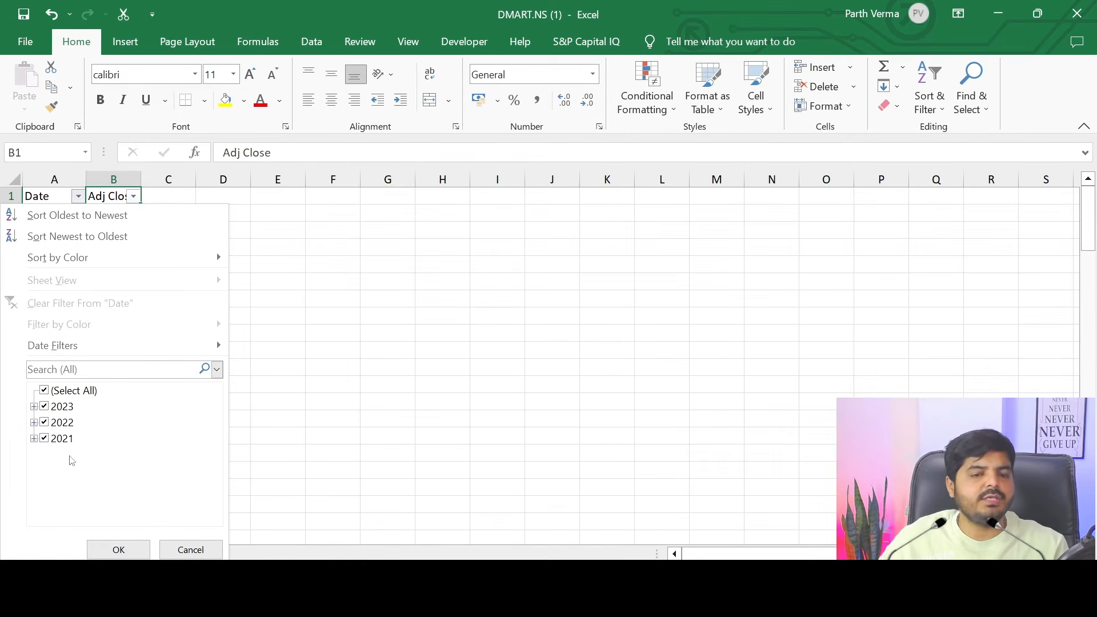
pyautogui.click(117, 548)
# Copy the Date and Adj Close data into the Beta sheet of the WACC workbook starting at B8, and widen column B to fit the dates.
pyautogui.hotkey('ctrl', 'shift', 'Left')
pyautogui.hotkey('ctrl', 'shift', 'Down')
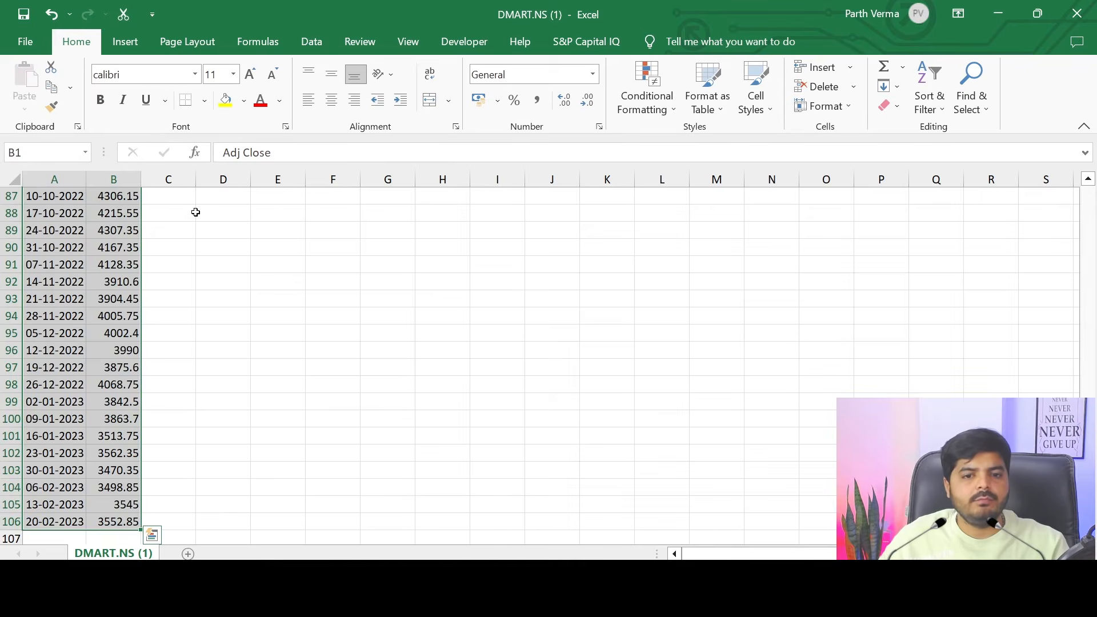
pyautogui.hotkey('ctrl', 'c')
pyautogui.hotkey('alt', 'Tab')
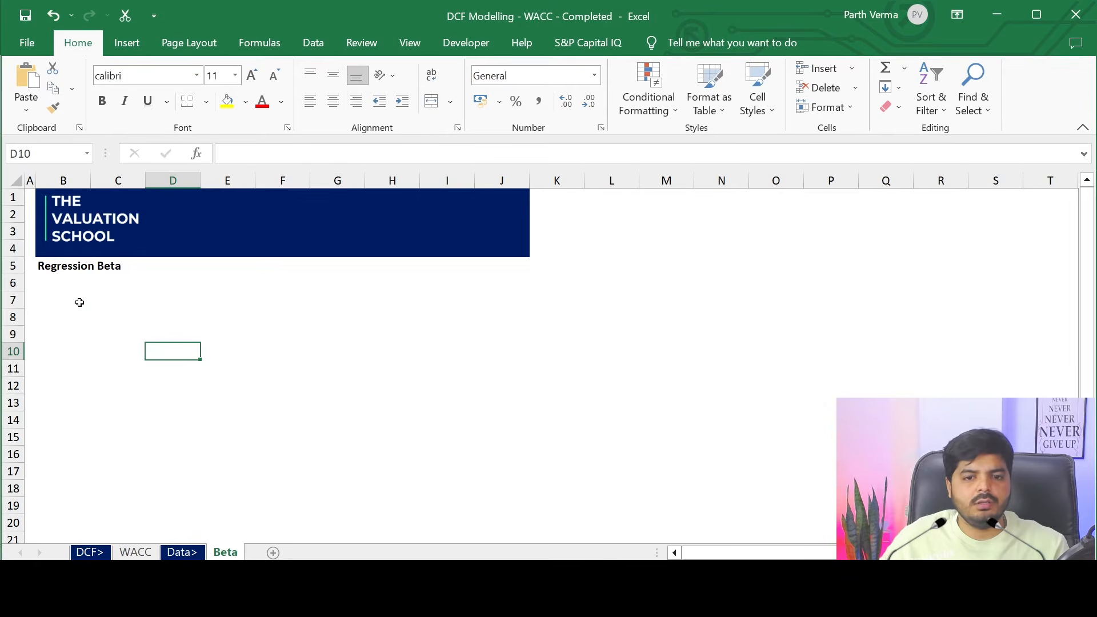
pyautogui.click(79, 301)
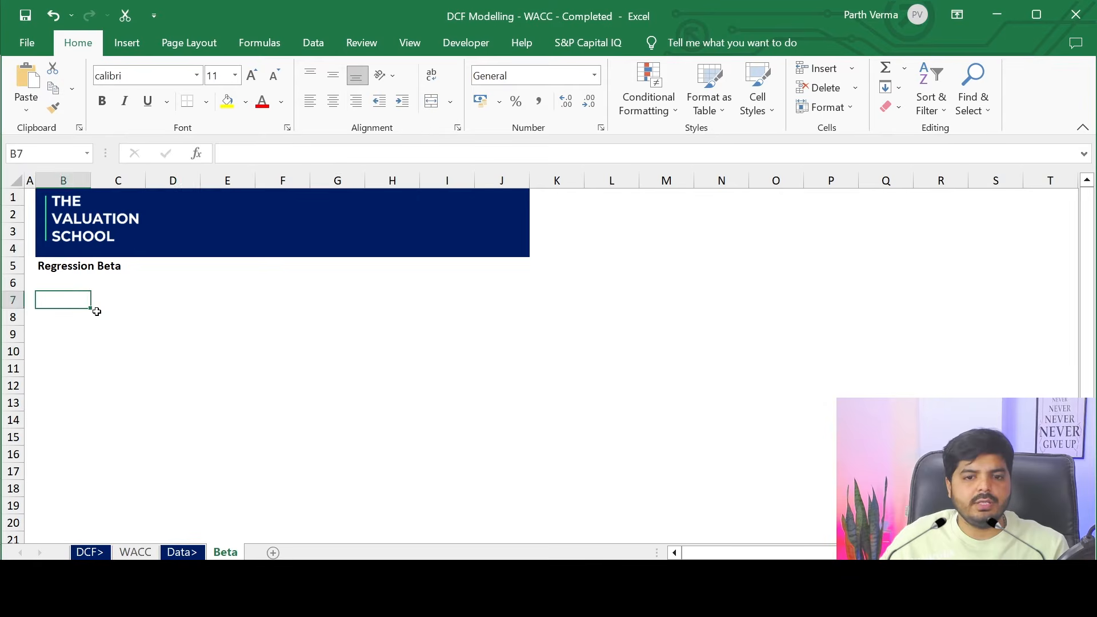
pyautogui.click(63, 318)
pyautogui.hotkey('ctrl', 'v')
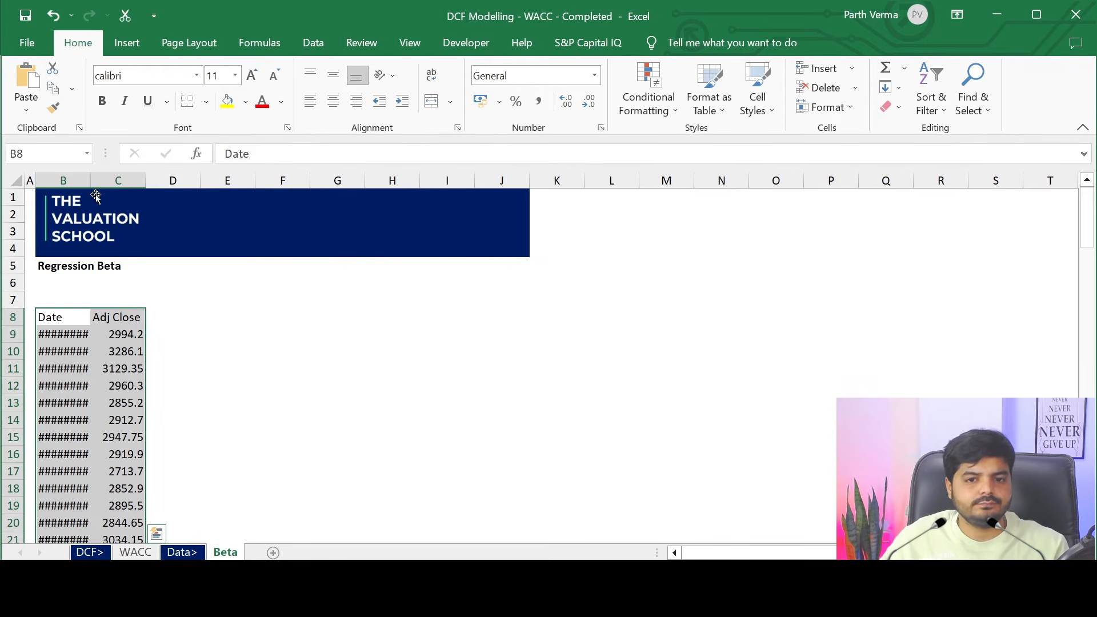
pyautogui.moveTo(90, 182)
pyautogui.mouseDown()
pyautogui.moveTo(126, 182)
pyautogui.moveTo(103, 173)
pyautogui.mouseUp()
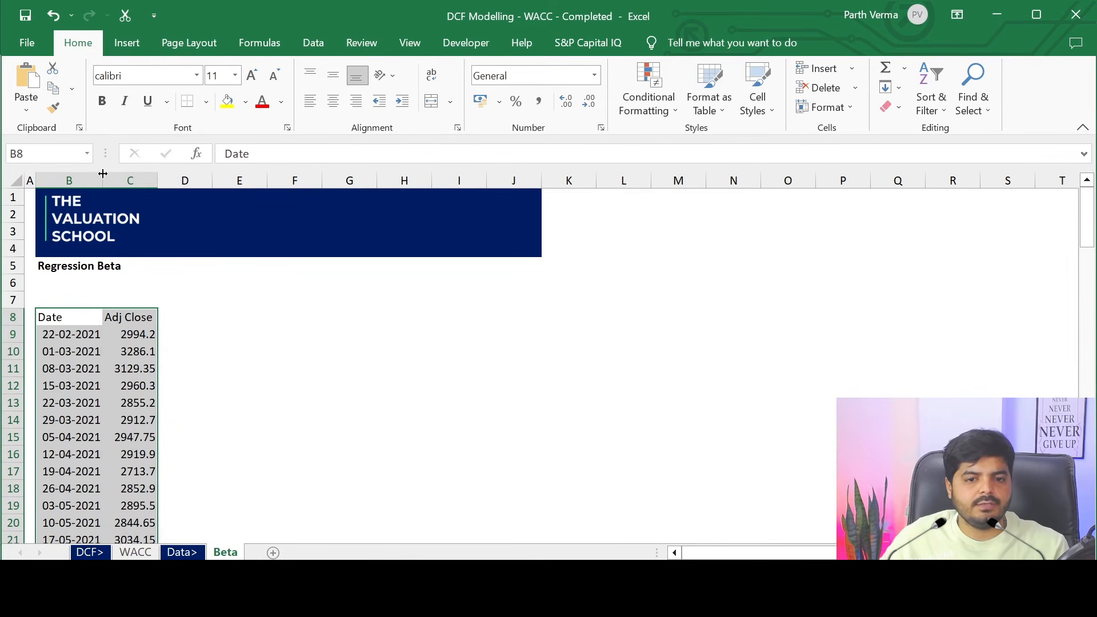
# Left-align the Date column including its header, and right-align the Adj Close column including its header.
pyautogui.moveTo(73, 317)
pyautogui.mouseDown()
pyautogui.moveTo(69, 350)
pyautogui.moveTo(71, 334)
pyautogui.mouseUp()
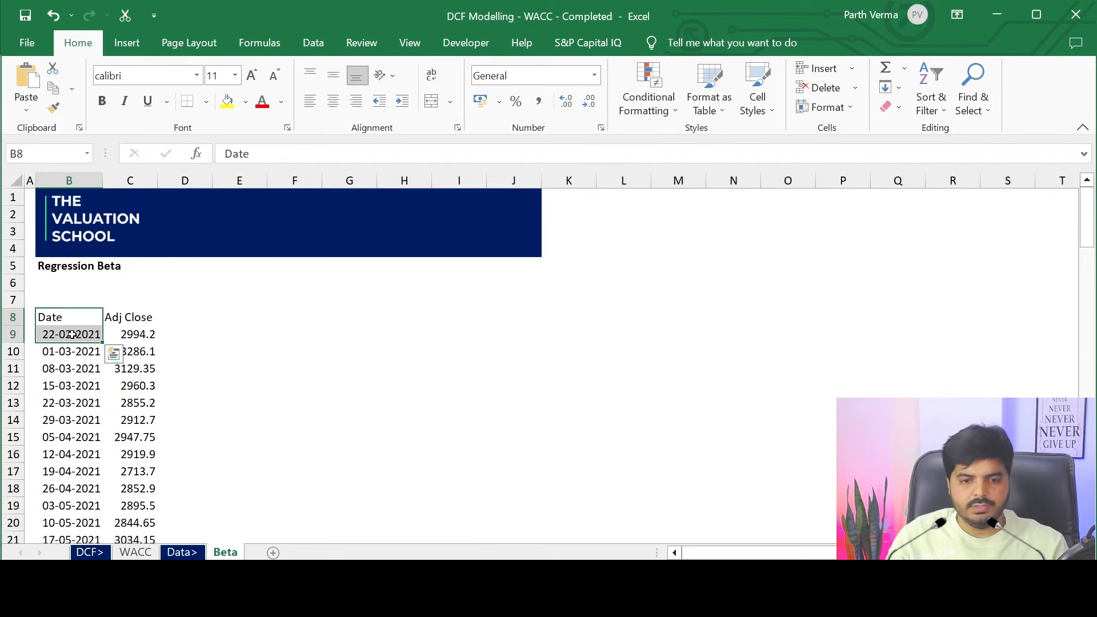
pyautogui.hotkey('ctrl', 'shift', 'Down')
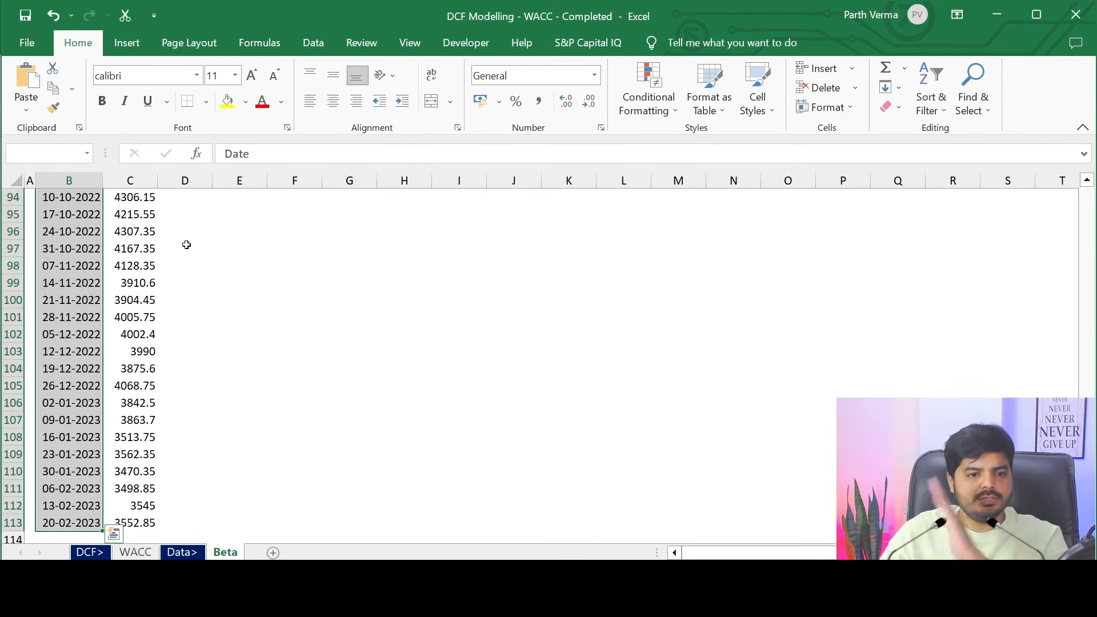
pyautogui.hotkey('ctrl', 'BackSpace')
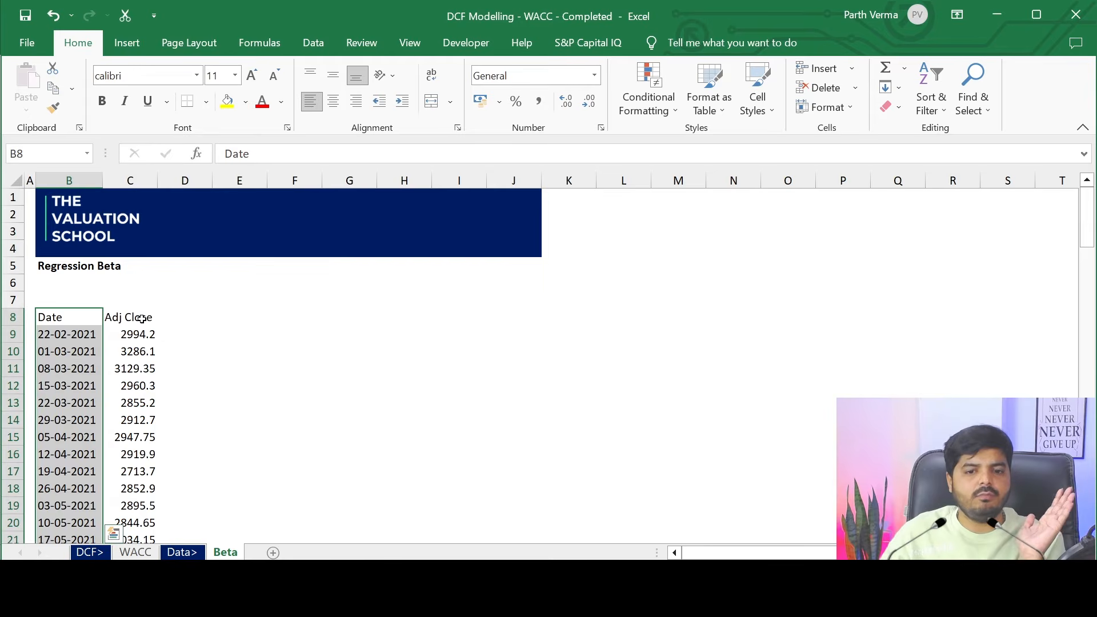
pyautogui.moveTo(141, 318); pyautogui.dragTo(144, 328)
pyautogui.hotkey('ctrl', 'shift', 'Down')
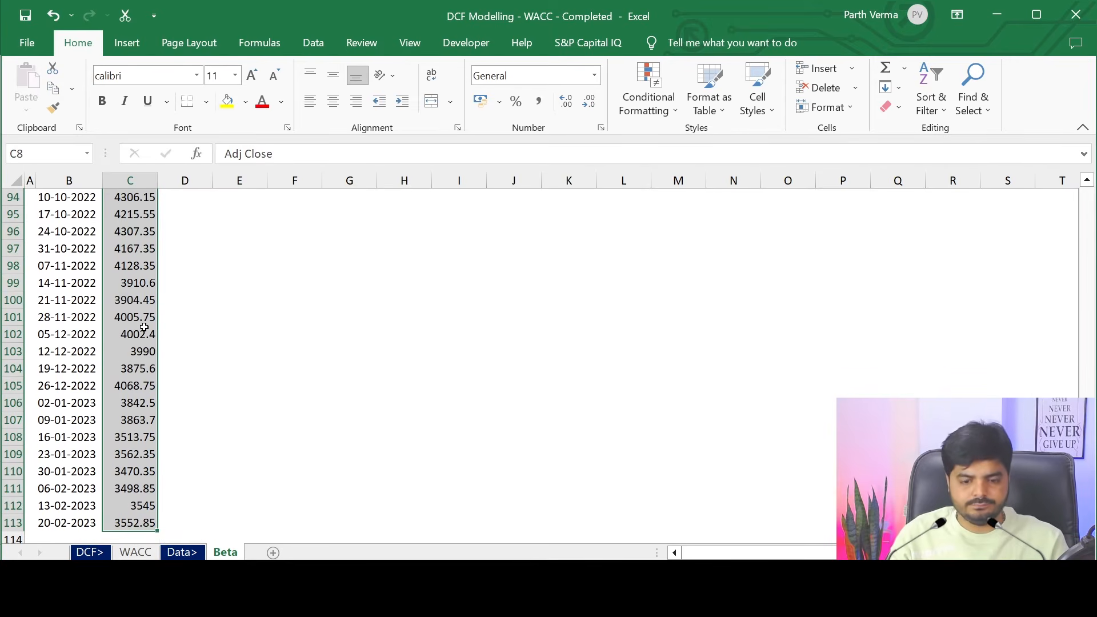
pyautogui.hotkey('ctrl', 'BackSpace')
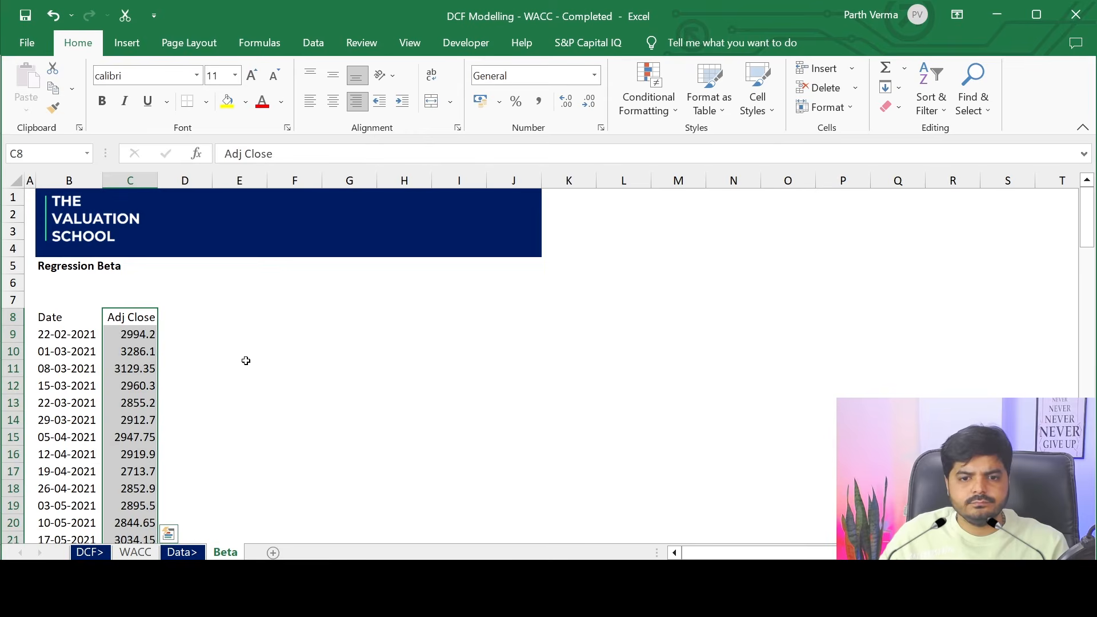
# Rename the Adj Close header in C8 to "Closing Price" and fit column C to its contents.
pyautogui.click(243, 361)
pyautogui.click(149, 330)
pyautogui.doubleClick(147, 318)
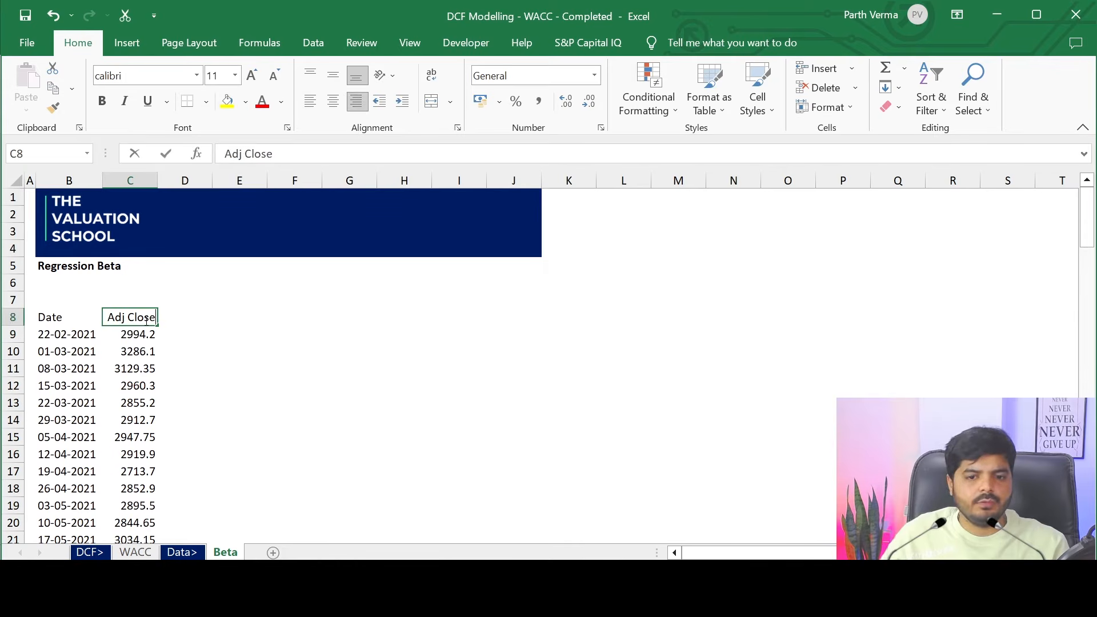
pyautogui.hotkey('ctrl', 'a')
pyautogui.write('Closing Pr')
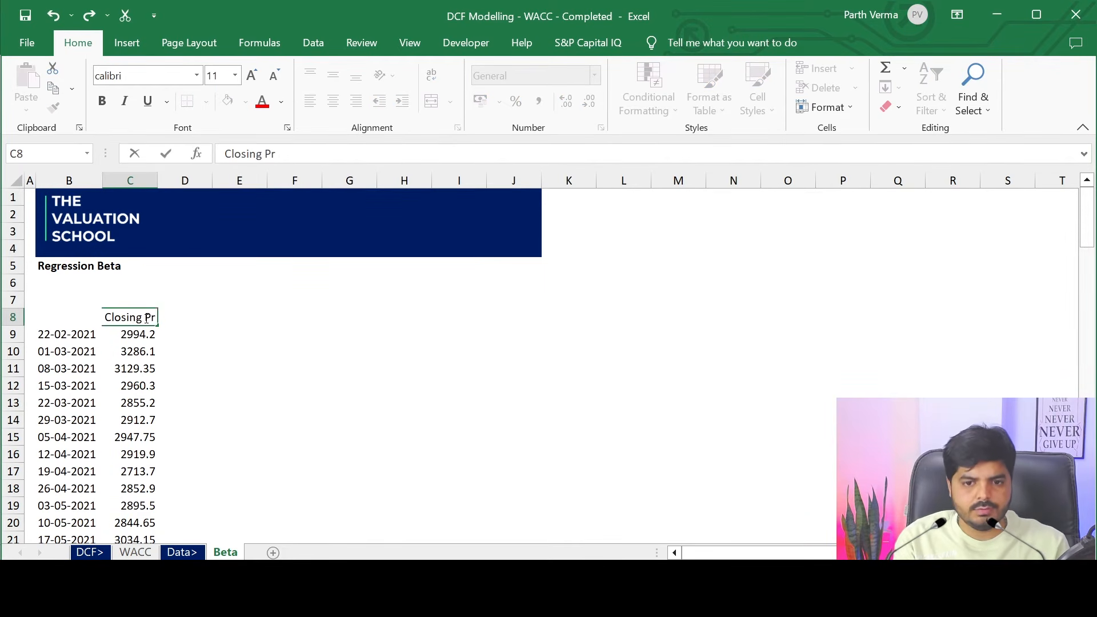
pyautogui.write('ice')
pyautogui.press('Return')
pyautogui.click(146, 318)
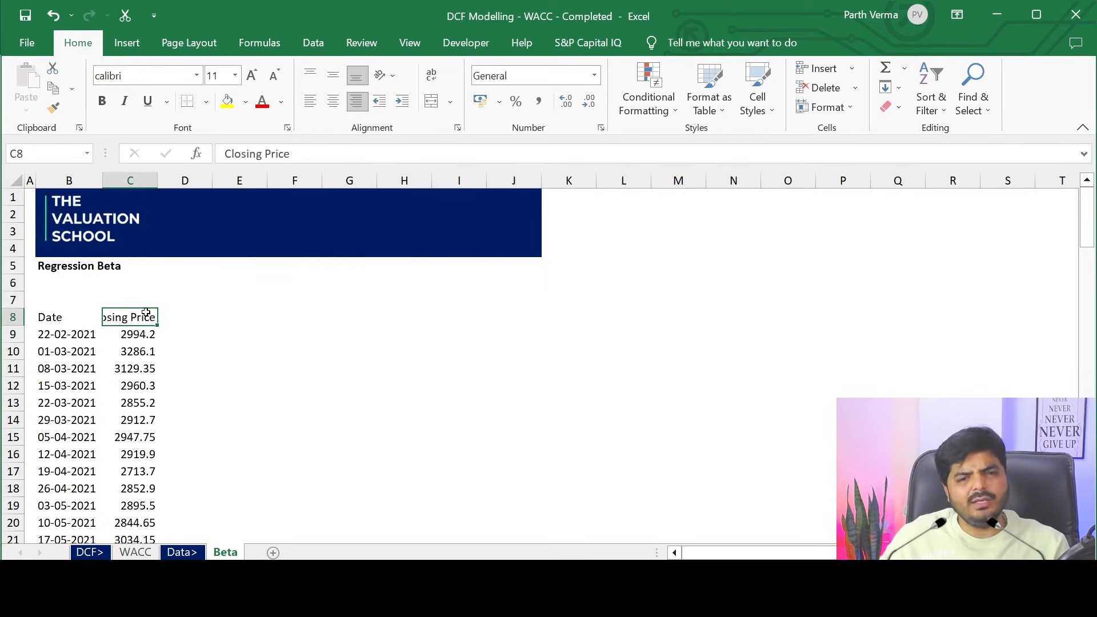
pyautogui.doubleClick(157, 181)
pyautogui.click(239, 441)
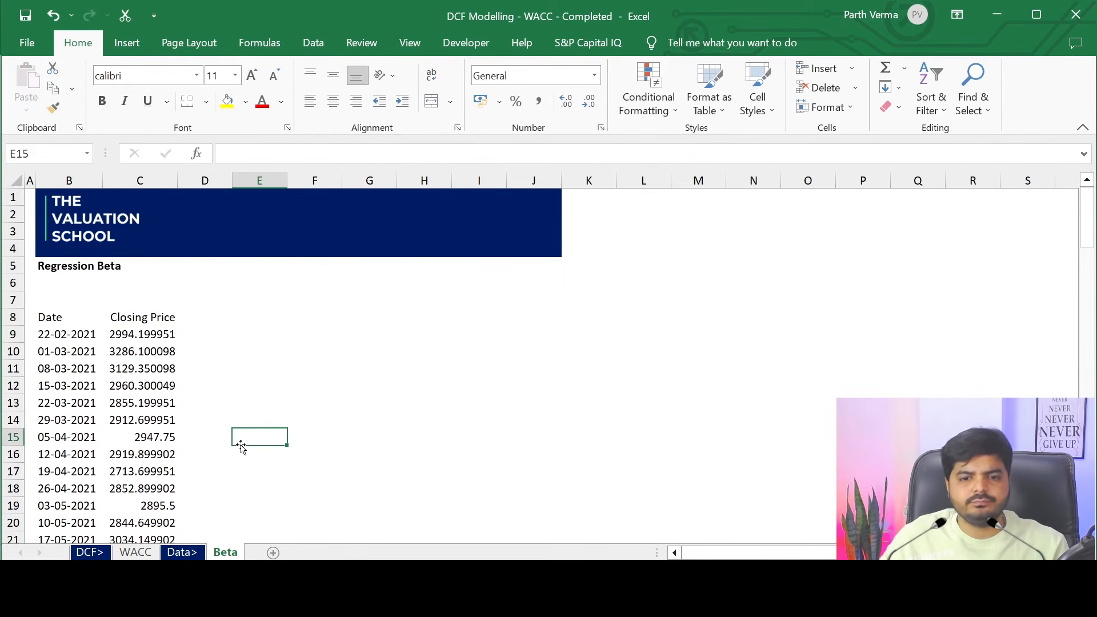
# Apply a custom number format with thousands separators and one decimal to the closing prices, and bold the row 8 headers.
pyautogui.click(155, 336)
pyautogui.hotkey('ctrl', 'shift', 'Down')
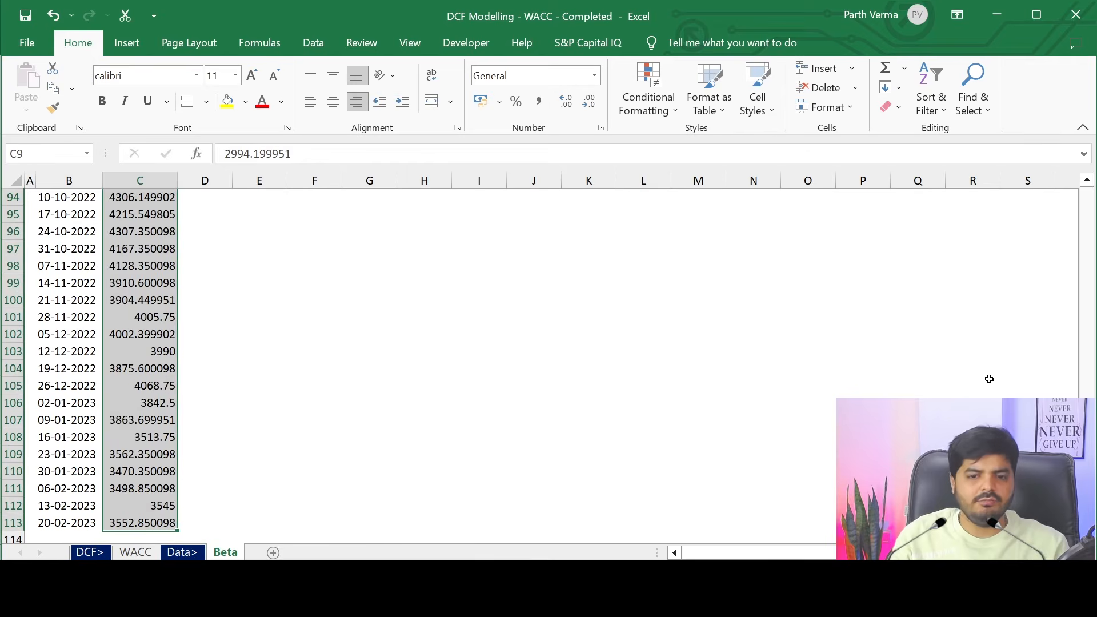
pyautogui.hotkey('ctrl', 'BackSpace')
pyautogui.hotkey('ctrl', '1')
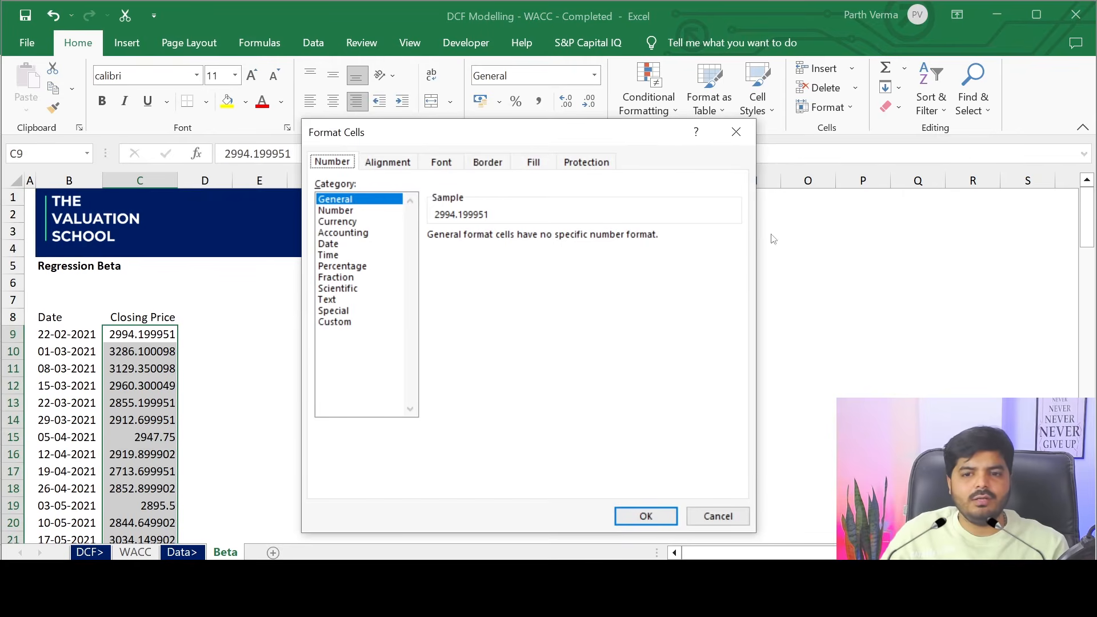
pyautogui.click(360, 323)
# Enter the header "Weekly return" in cell D8, beside Closing Price.
pyautogui.write('kly retur')
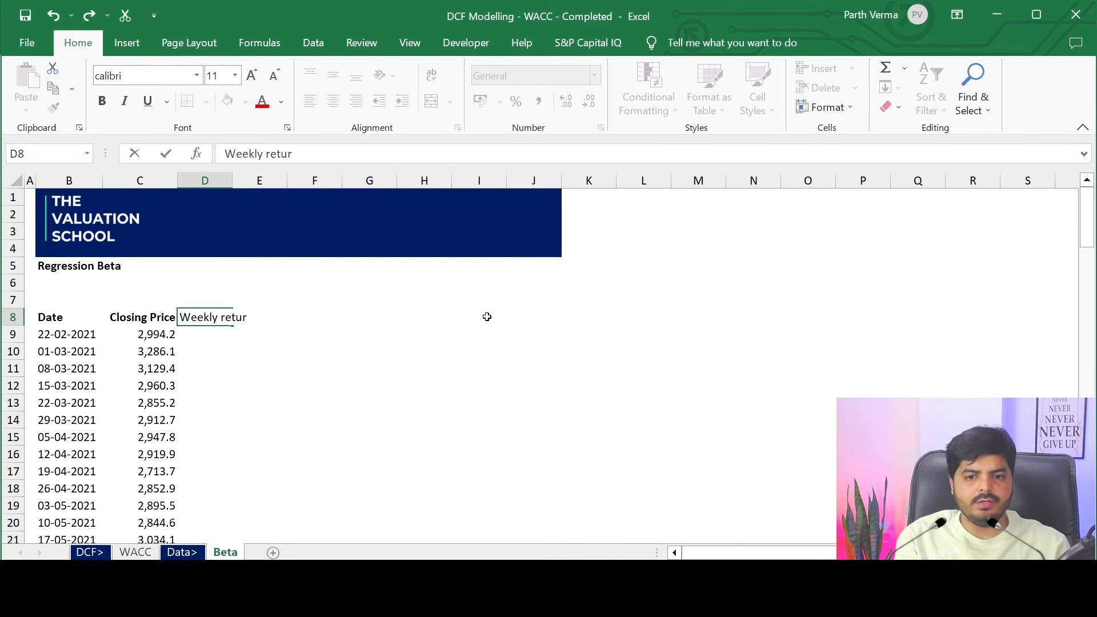
pyautogui.write('n')
pyautogui.press('Return')
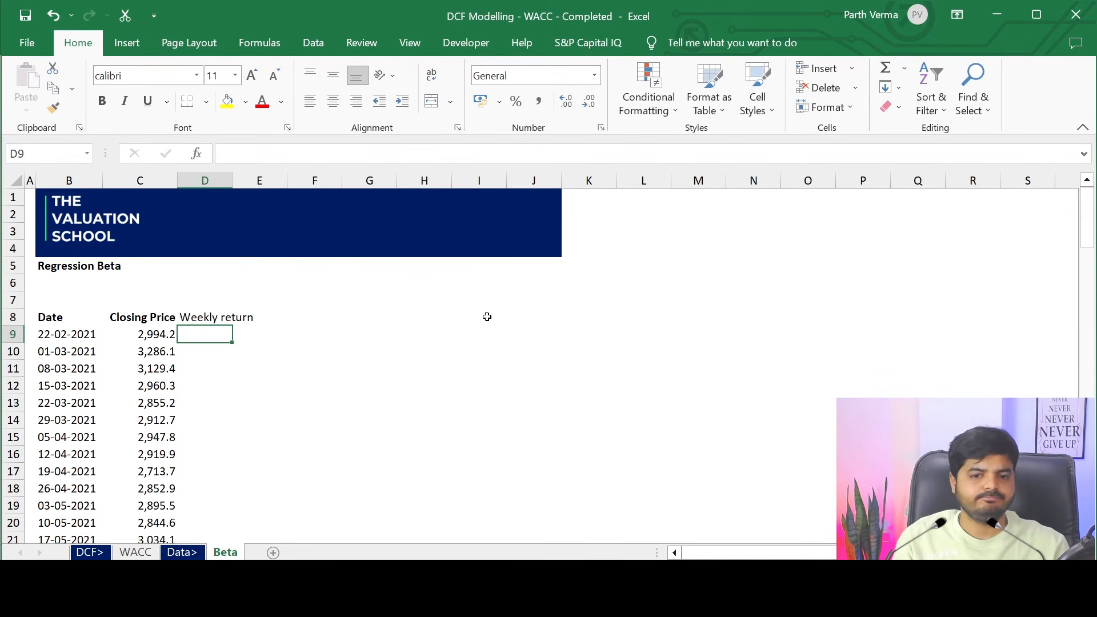
# Copy only the formatting of the Closing Price header onto D8 and fit column D to its contents.
pyautogui.press('Up')
pyautogui.press('Left')
pyautogui.hotkey('ctrl', 'c')
pyautogui.press('Right')
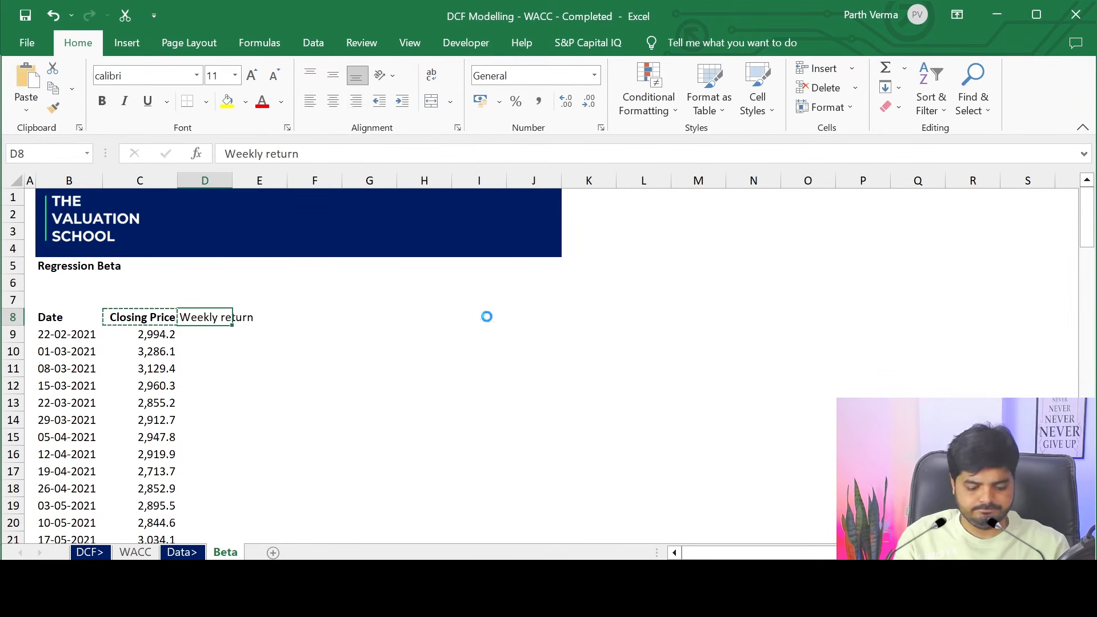
pyautogui.hotkey('ctrl', 'alt', 'v')
pyautogui.press('t')
pyautogui.press('Return')
pyautogui.hotkey('alt', 'h')
pyautogui.press('o')
pyautogui.press('i')
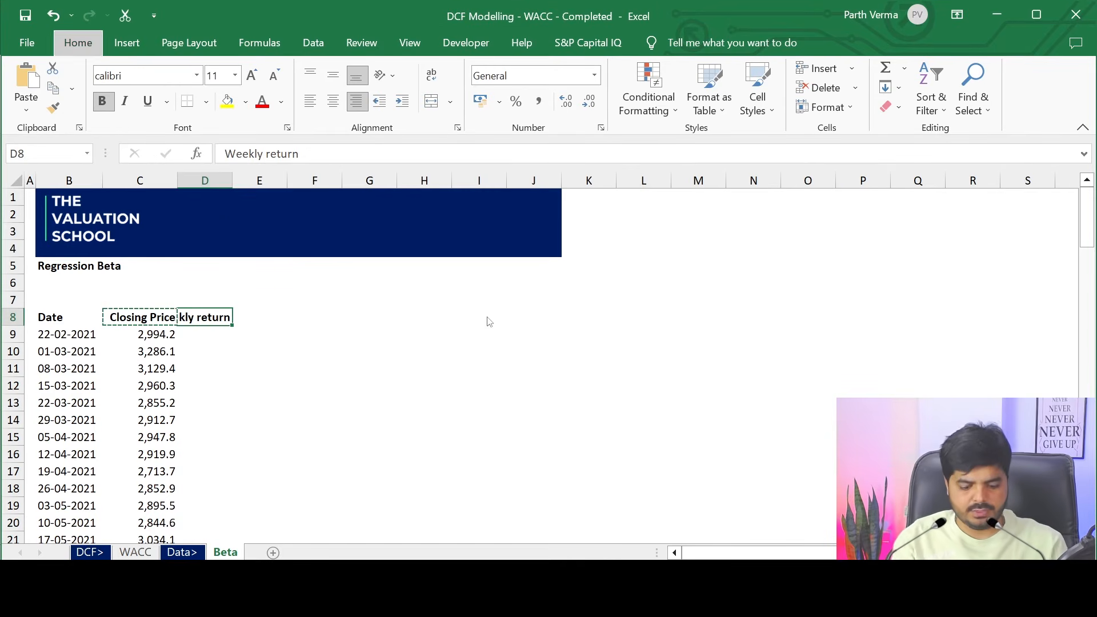
# Capitalise the second word of the D8 header so it reads "Weekly Return".
pyautogui.press('F2')
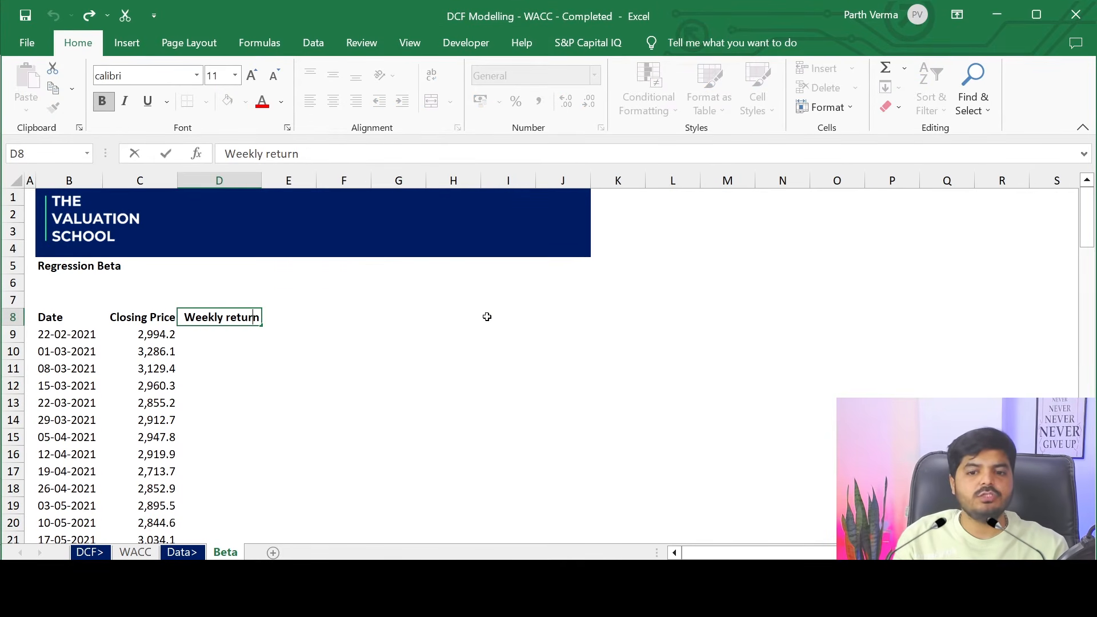
pyautogui.press('BackSpace')
pyautogui.press('BackSpace')
pyautogui.press('BackSpace')
pyautogui.press('BackSpace')
pyautogui.press('BackSpace')
pyautogui.press('BackSpace')
pyautogui.write('Return')
pyautogui.press('Return')
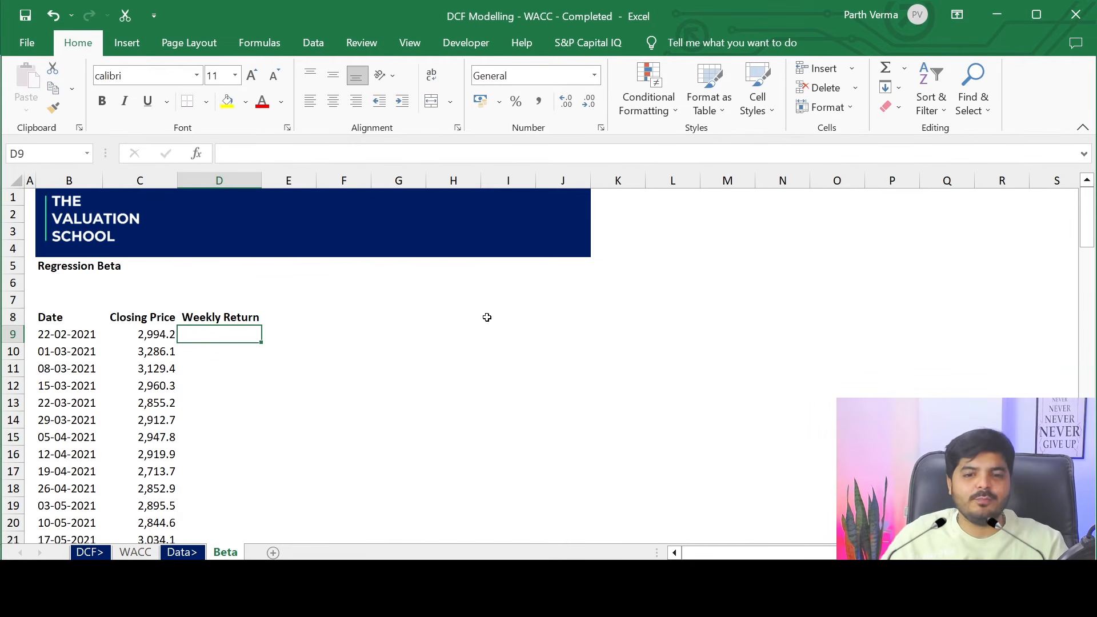
pyautogui.click(460, 366)
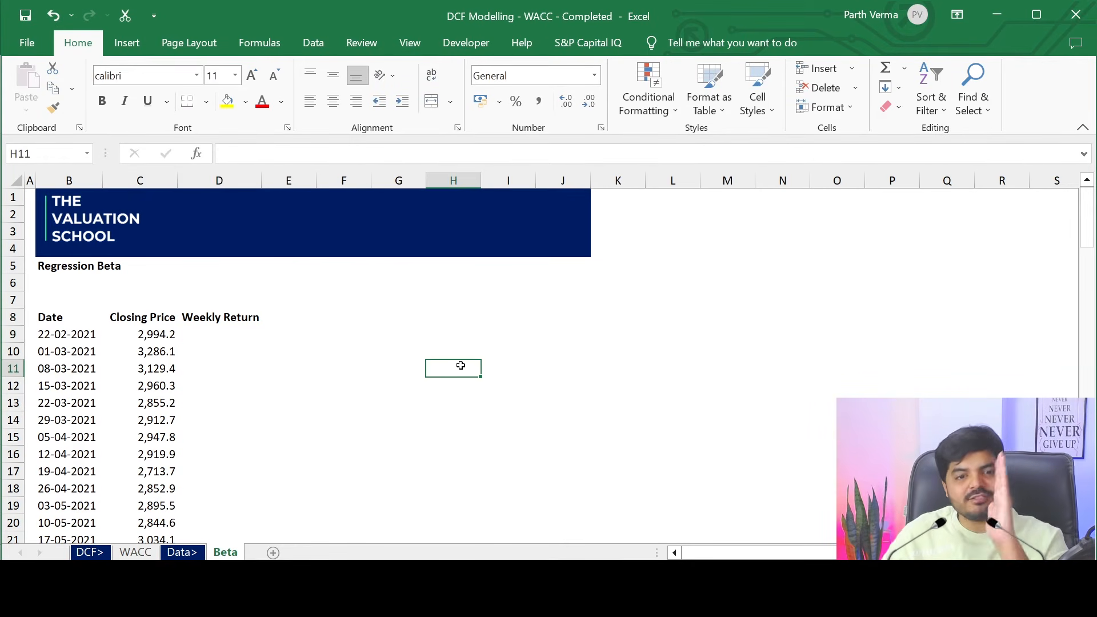
pyautogui.click(230, 350)
pyautogui.click(193, 323)
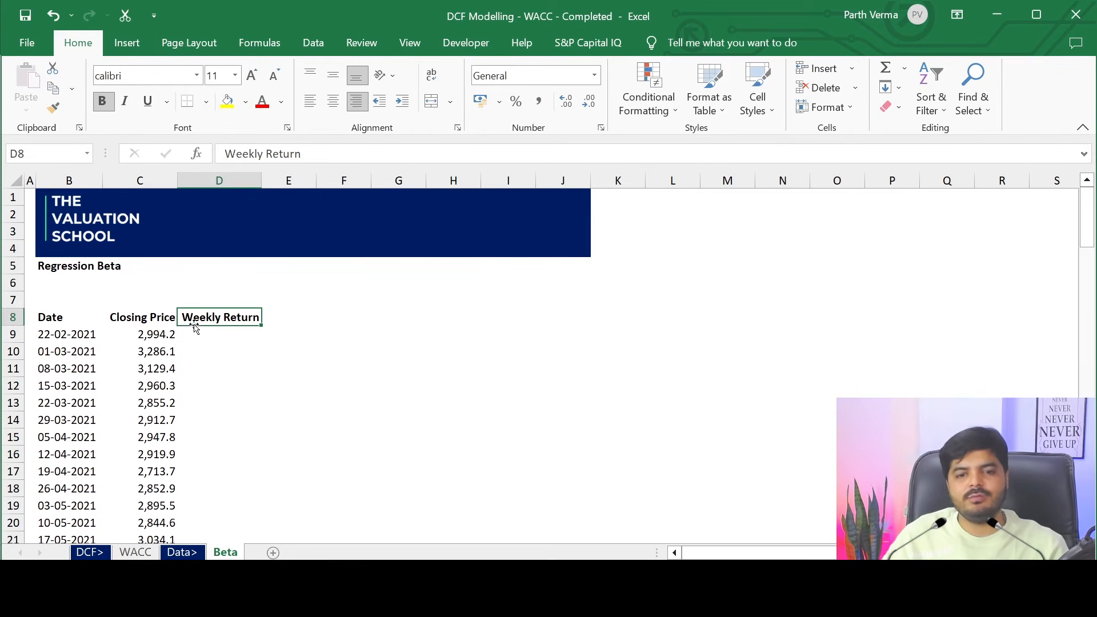
pyautogui.click(68, 318)
pyautogui.click(107, 332)
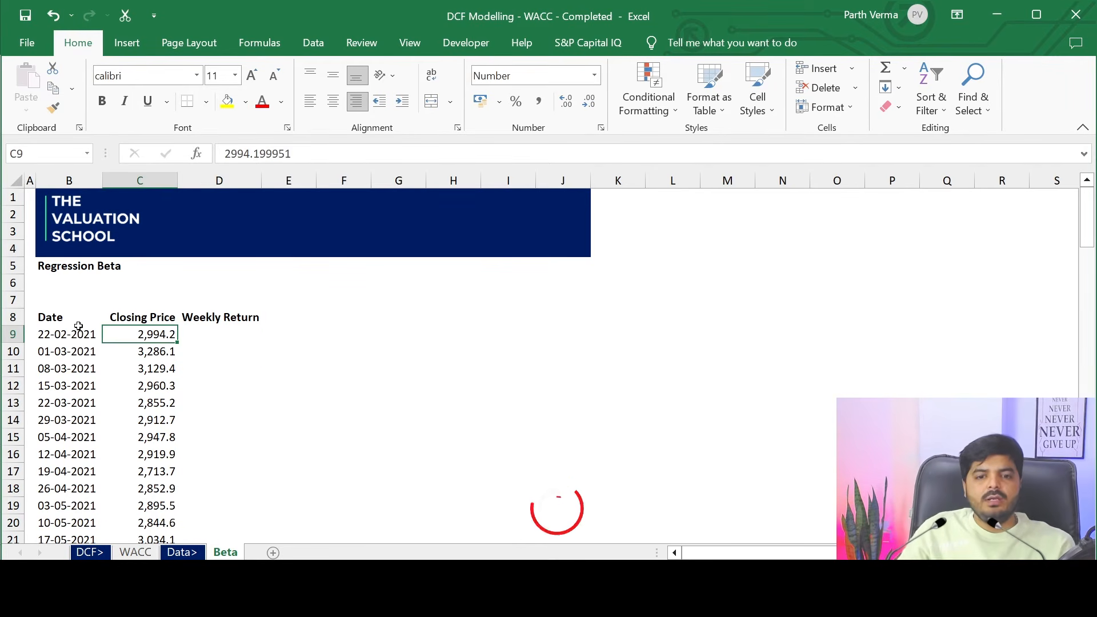
pyautogui.click(78, 331)
# Fit the width of the Closing Price column to its contents.
pyautogui.click(147, 333)
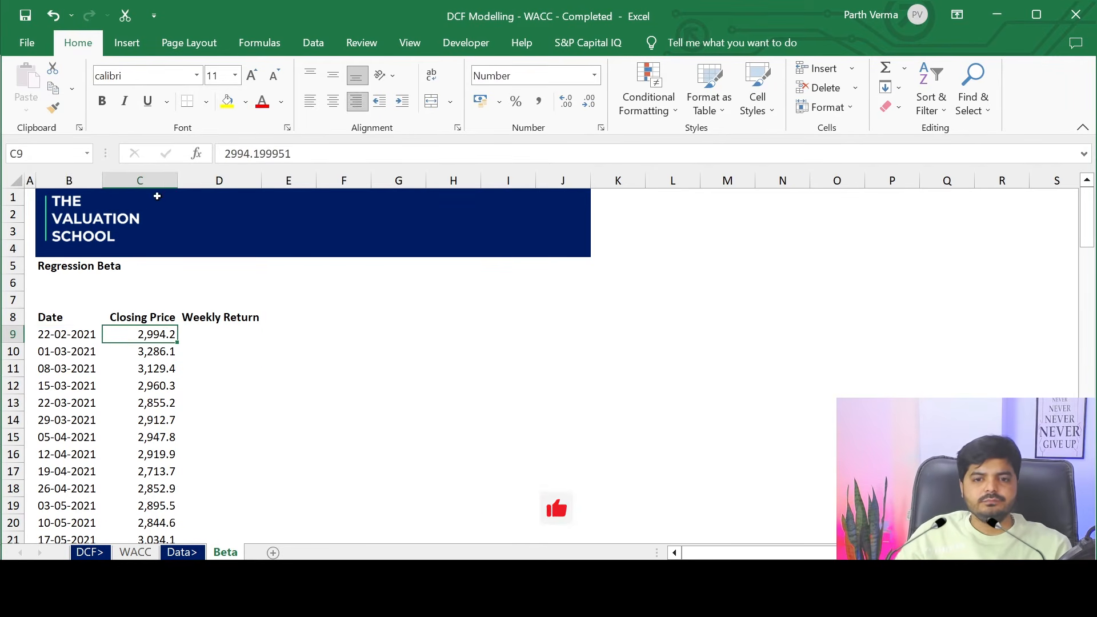
pyautogui.doubleClick(177, 180)
pyautogui.click(230, 347)
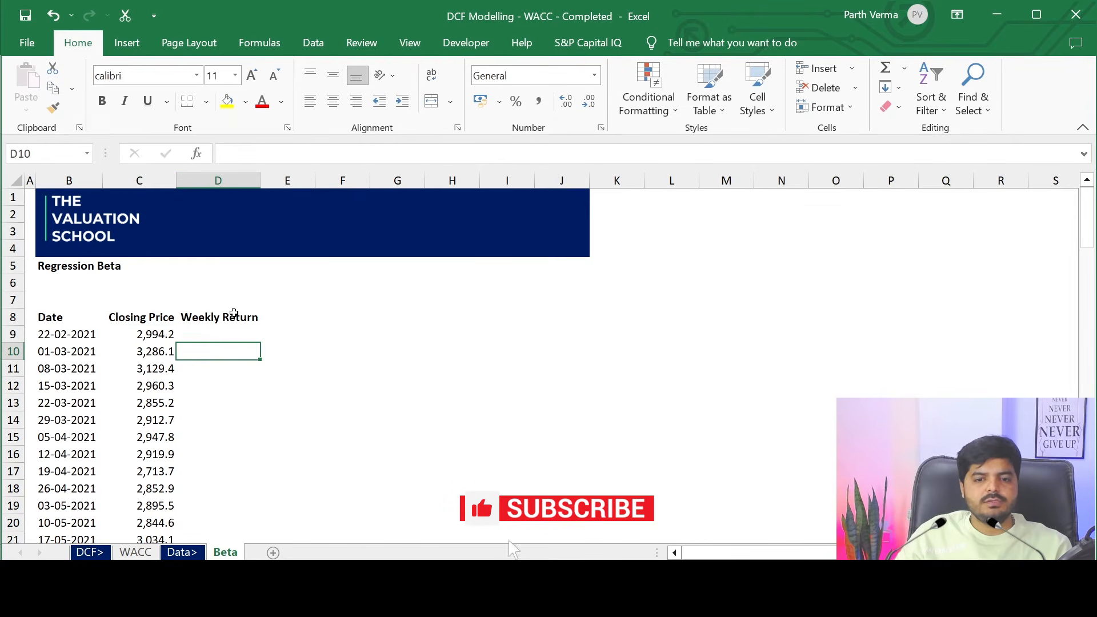
# Add filters to the row 8 headers and sort the table by Date from oldest to newest.
pyautogui.click(50, 315)
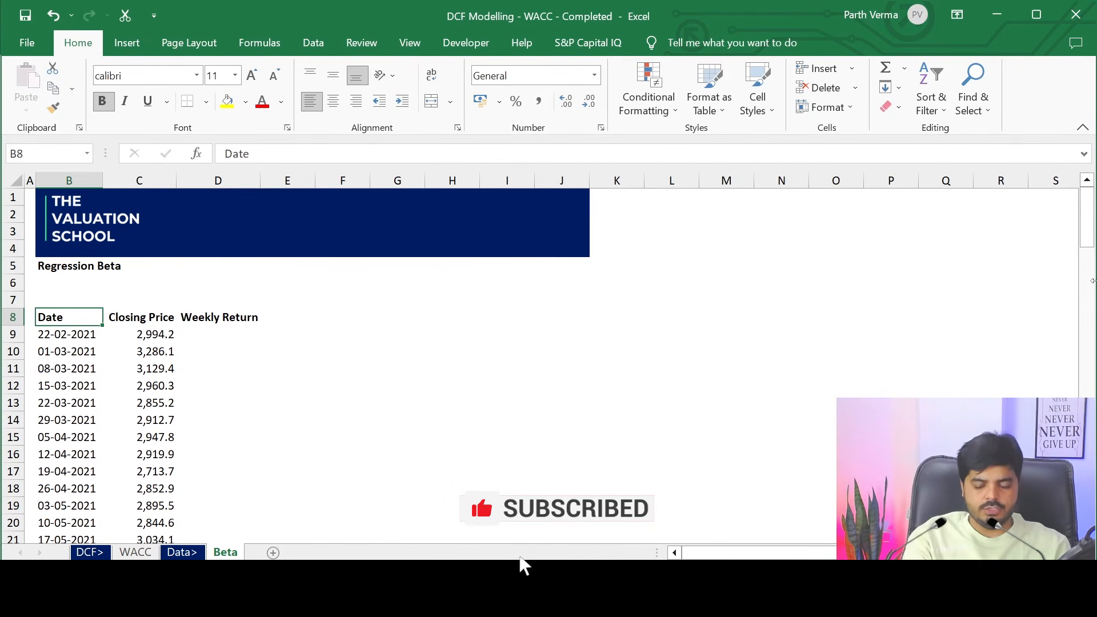
pyautogui.hotkey('ctrl', 'shift', 'l')
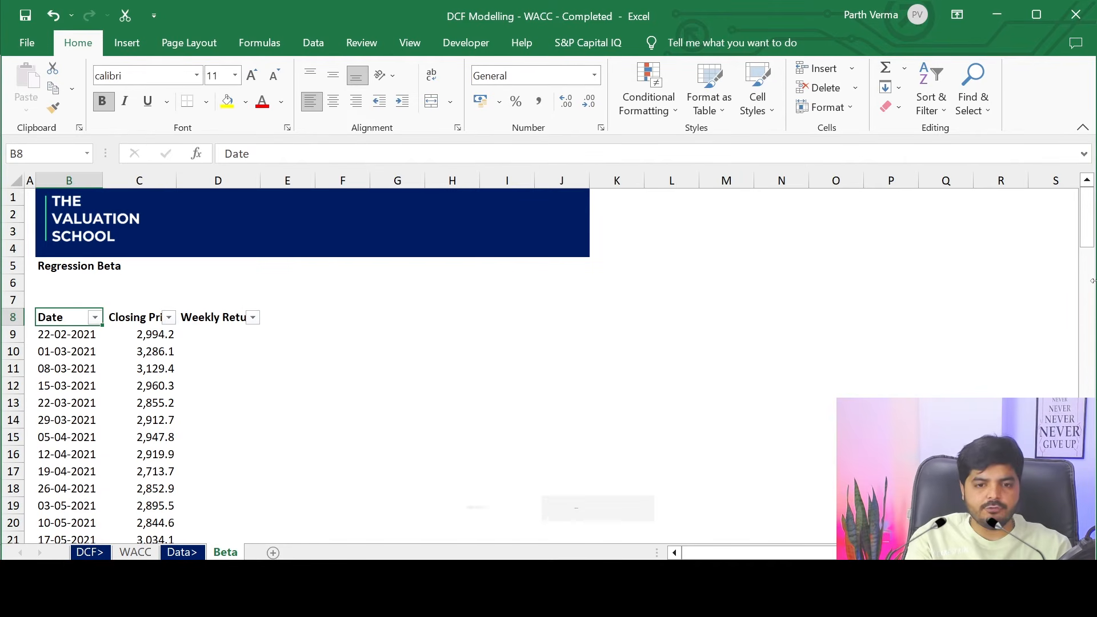
pyautogui.hotkey('ctrl', 'shift', 'l')
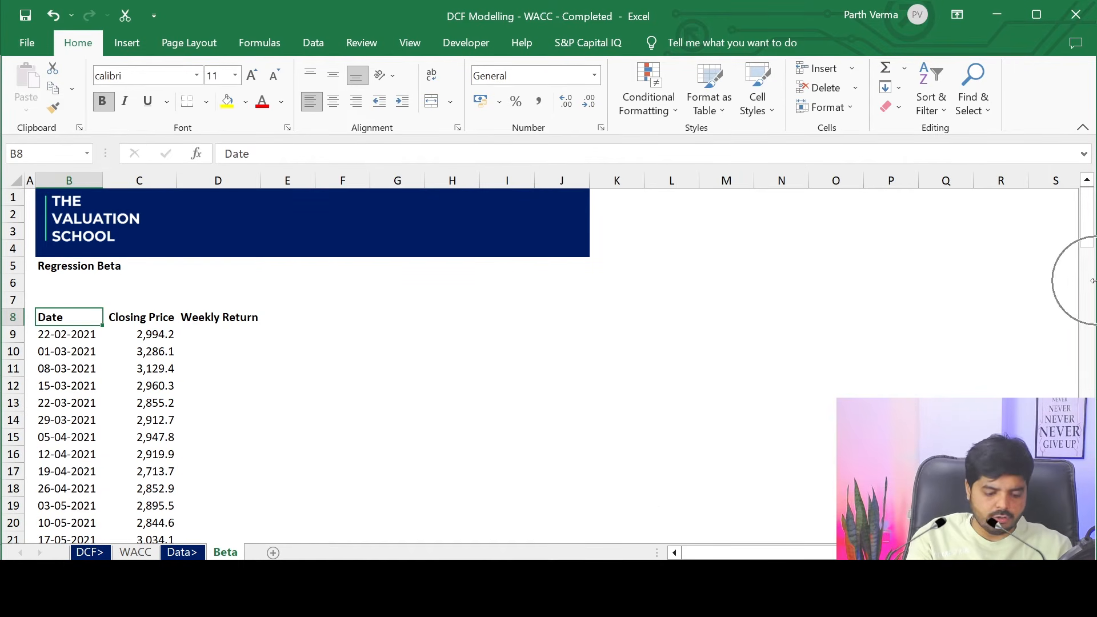
pyautogui.hotkey('ctrl', 'shift', 'l')
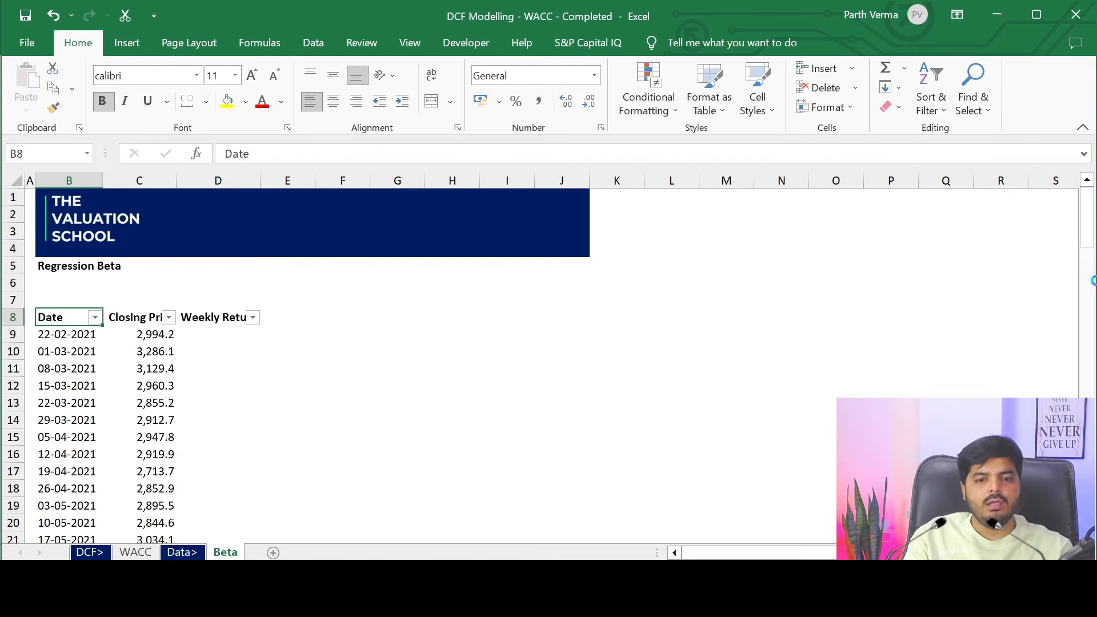
pyautogui.hotkey('alt', 'Down')
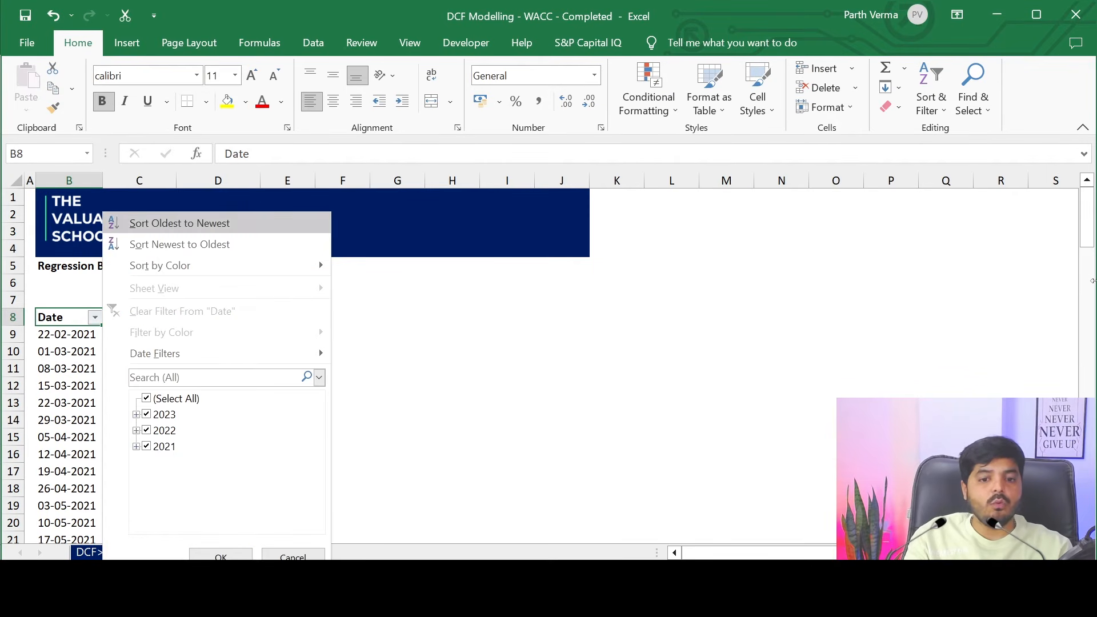
pyautogui.press('Return')
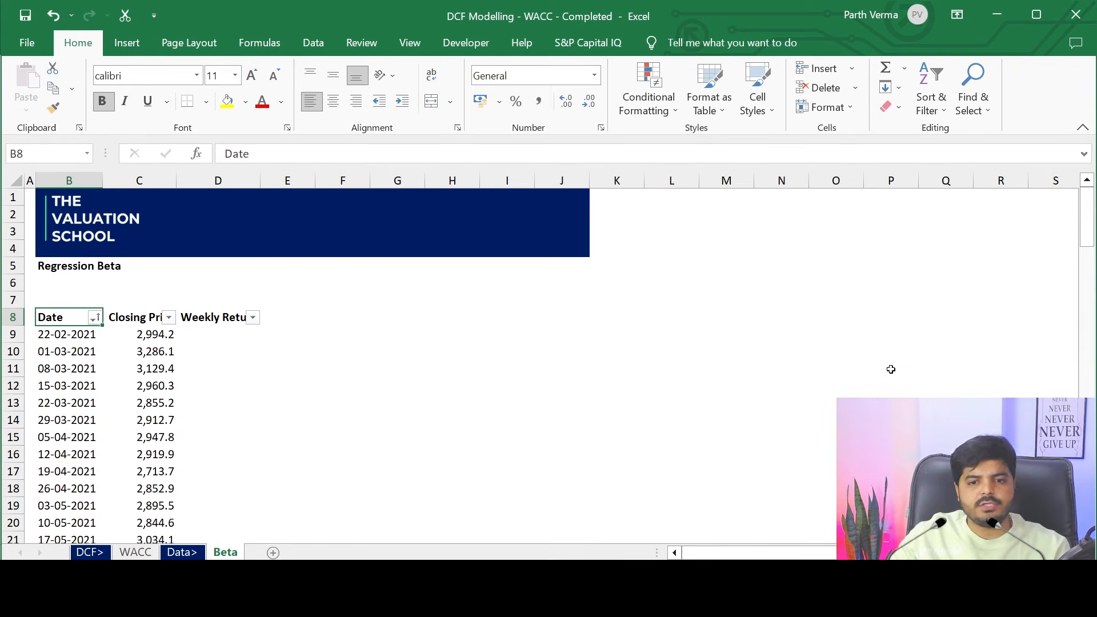
# Enter the weekly return formula =C10/C9-1 in cell D10.
pyautogui.click(245, 340)
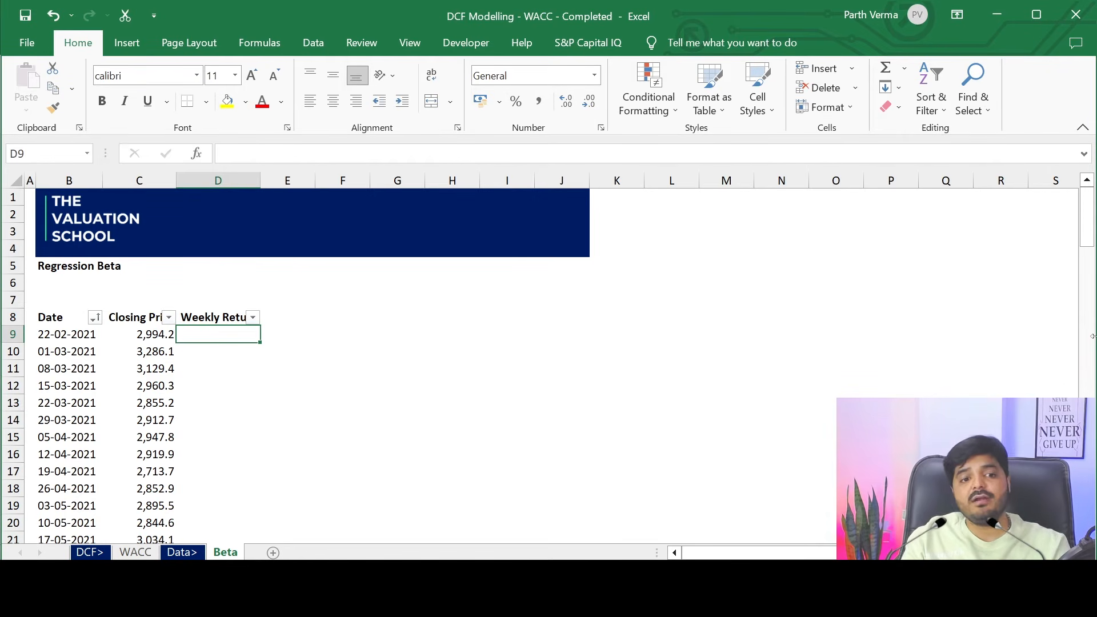
pyautogui.press('Down')
pyautogui.write('=')
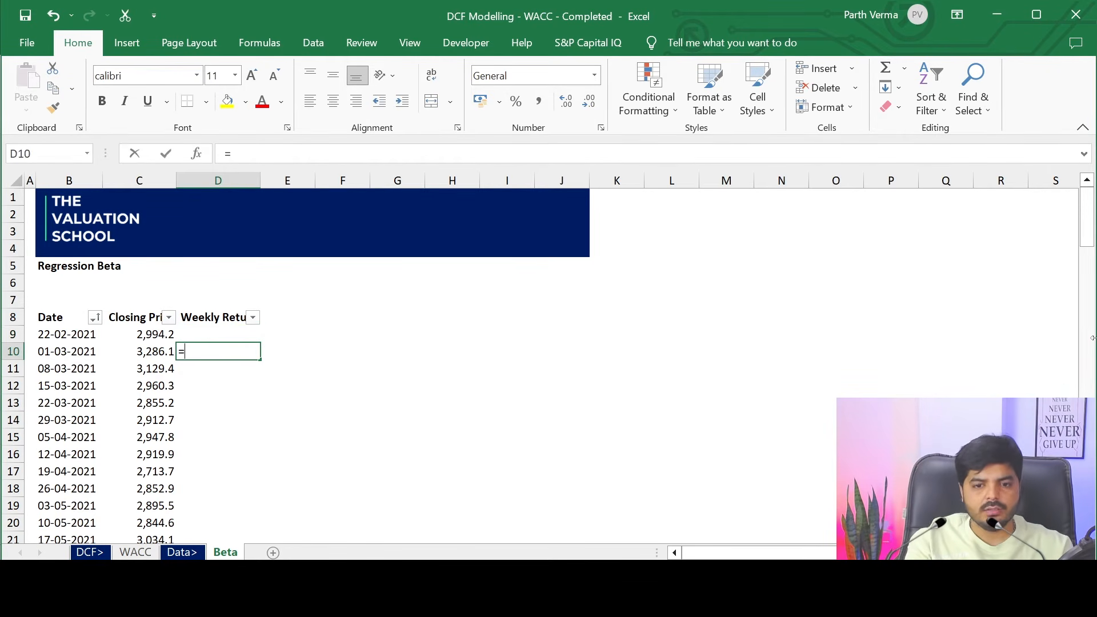
pyautogui.press('Left')
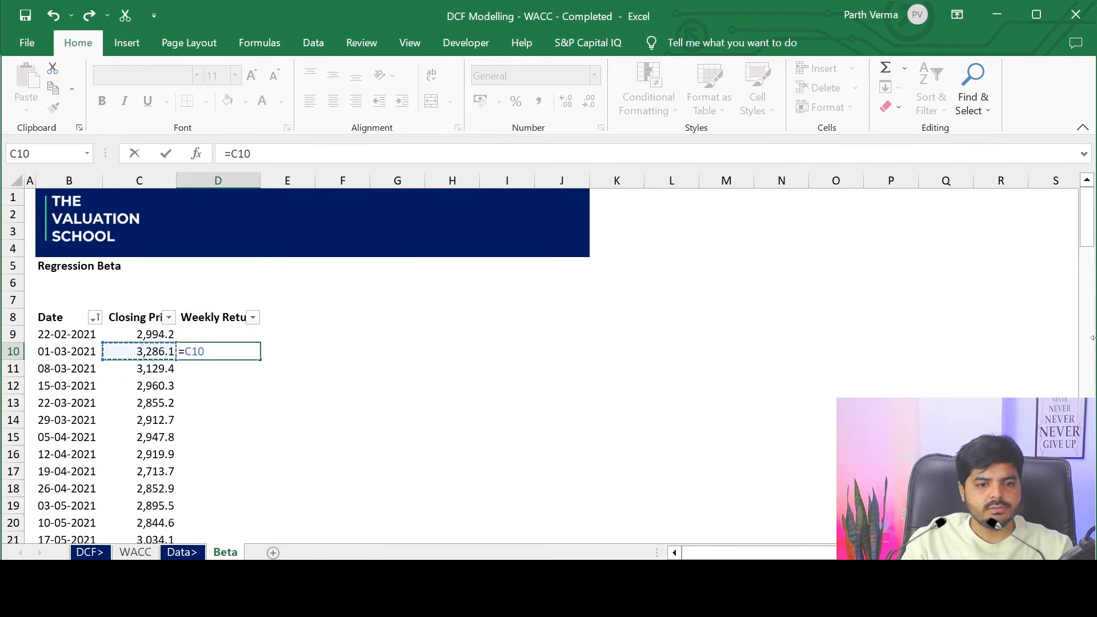
pyautogui.write('/')
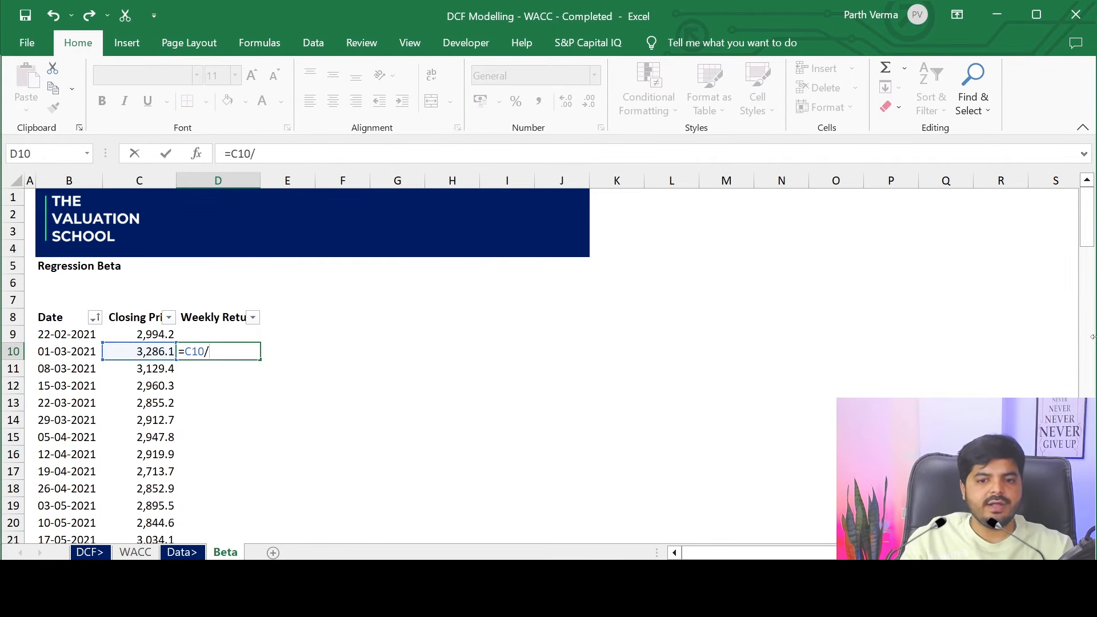
pyautogui.press('Up')
pyautogui.write('-1')
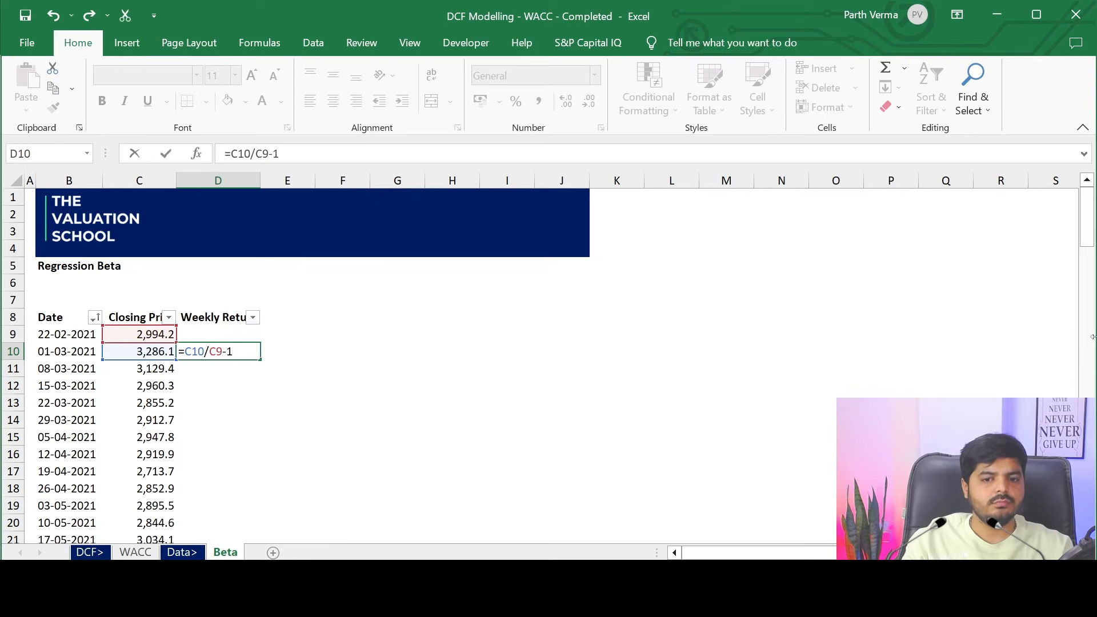
pyautogui.press('Return')
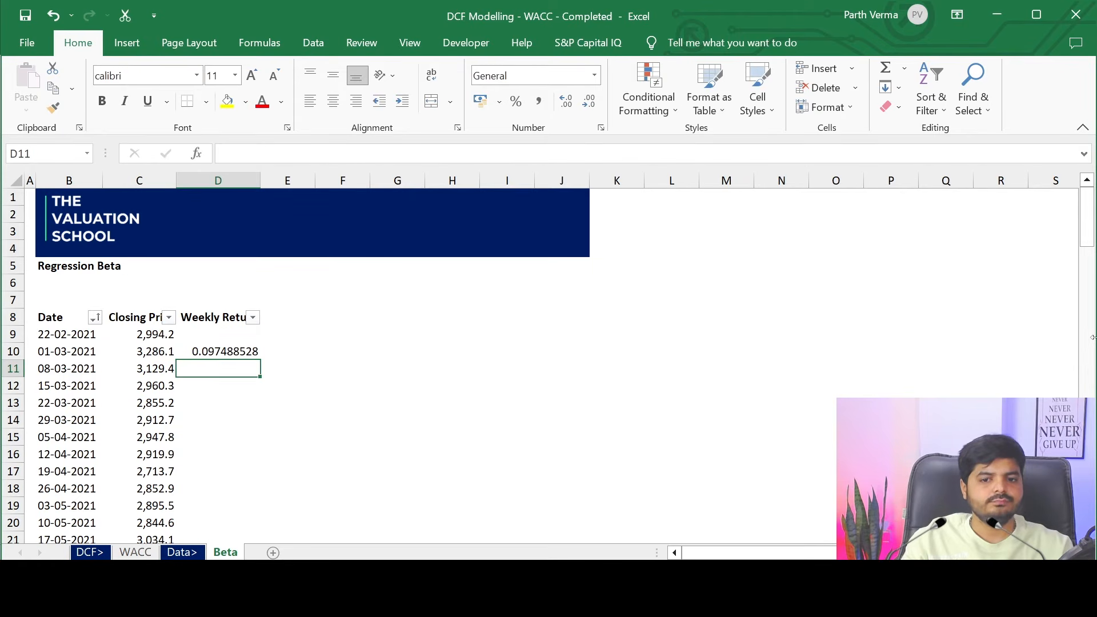
# Format the weekly return in D10 as a percentage with two decimal places.
pyautogui.press('Up')
pyautogui.hotkey('alt', 'h')
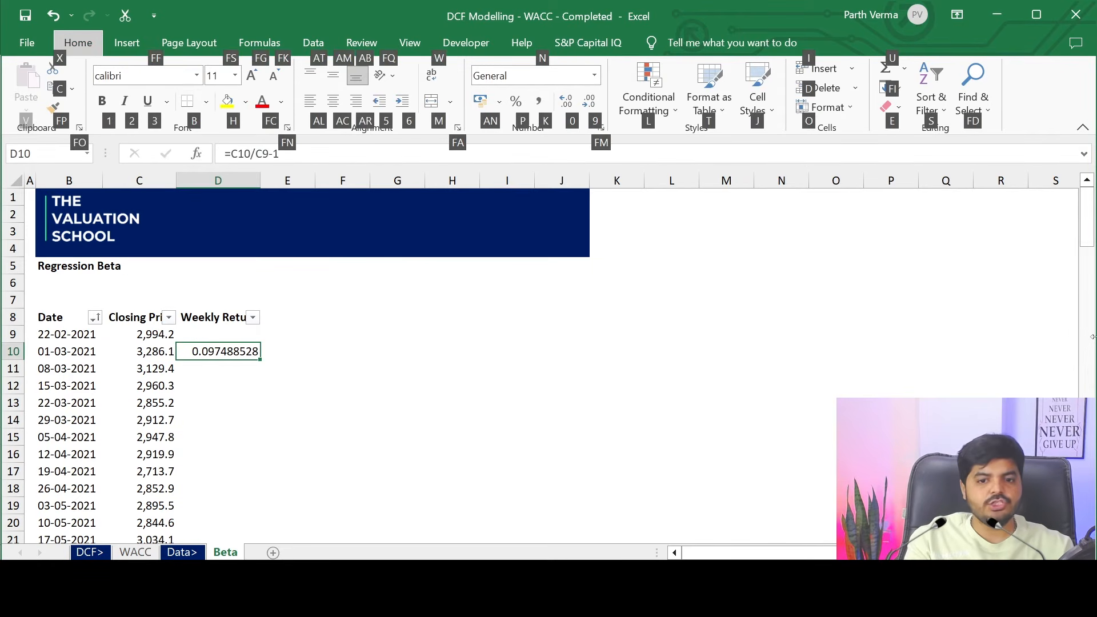
pyautogui.press('p')
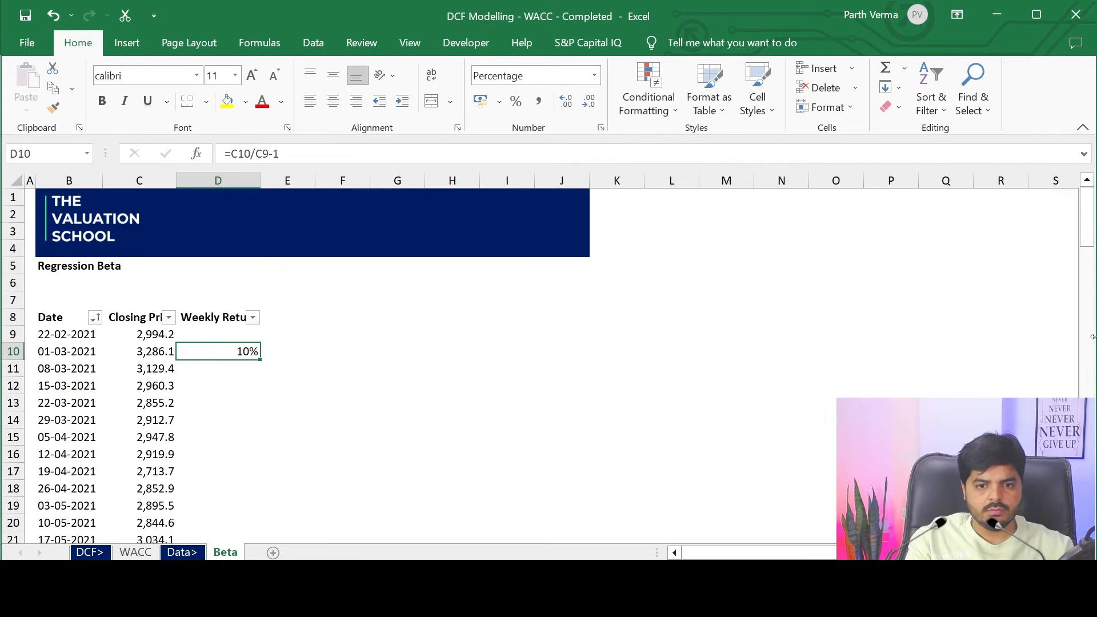
pyautogui.hotkey('alt', 'h')
pyautogui.press('0')
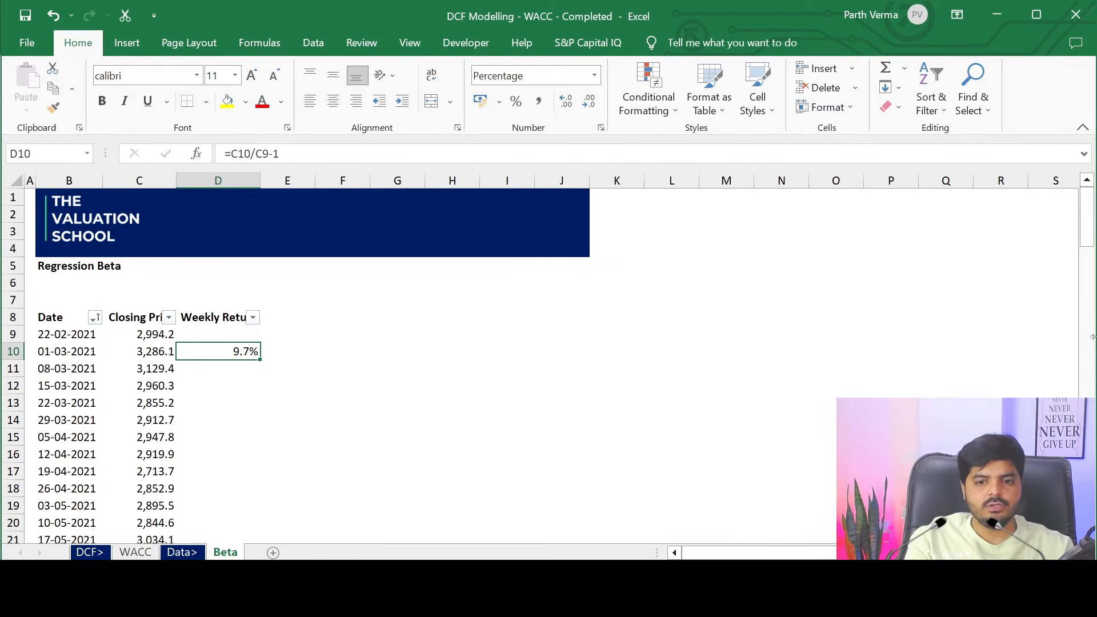
pyautogui.hotkey('alt', 'h')
pyautogui.press('0')
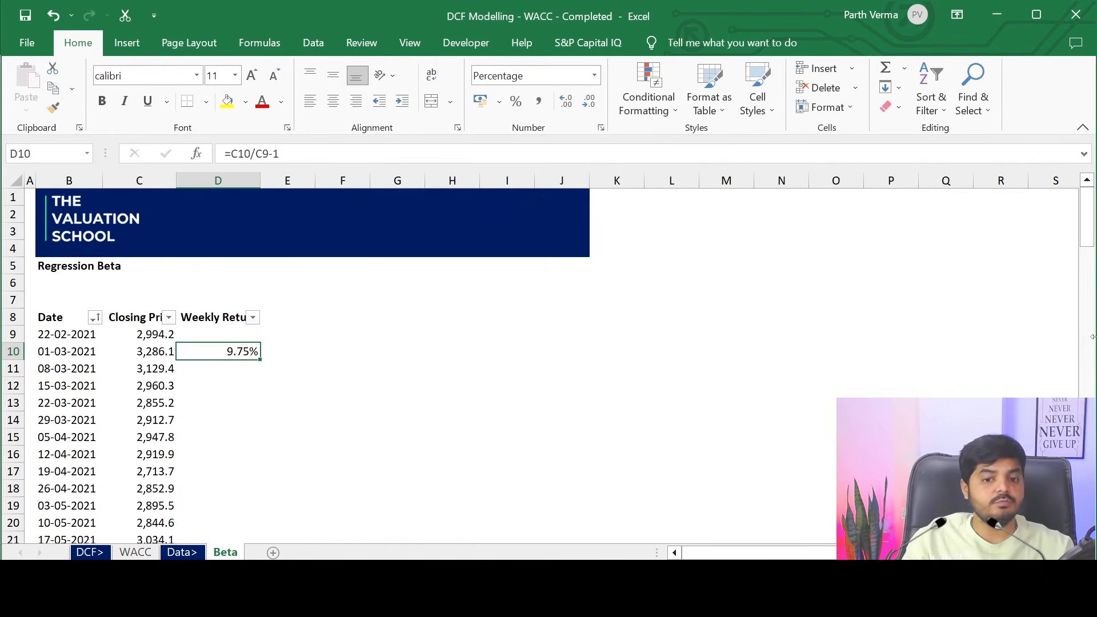
# Copy the D10 weekly return formula down column D to the last dated row, D113.
pyautogui.hotkey('ctrl', 'c')
pyautogui.press('Left')
pyautogui.hotkey('ctrl', 'Down')
pyautogui.press('Right')
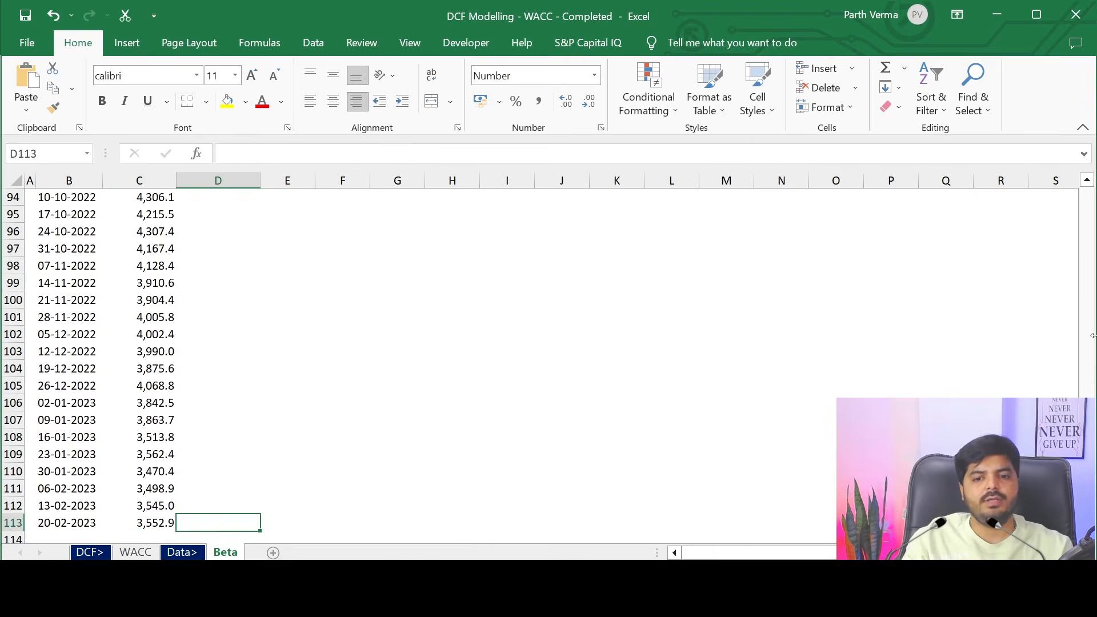
pyautogui.hotkey('ctrl', 'shift', 'Up')
pyautogui.press('Return')
pyautogui.hotkey('ctrl', 'Up')
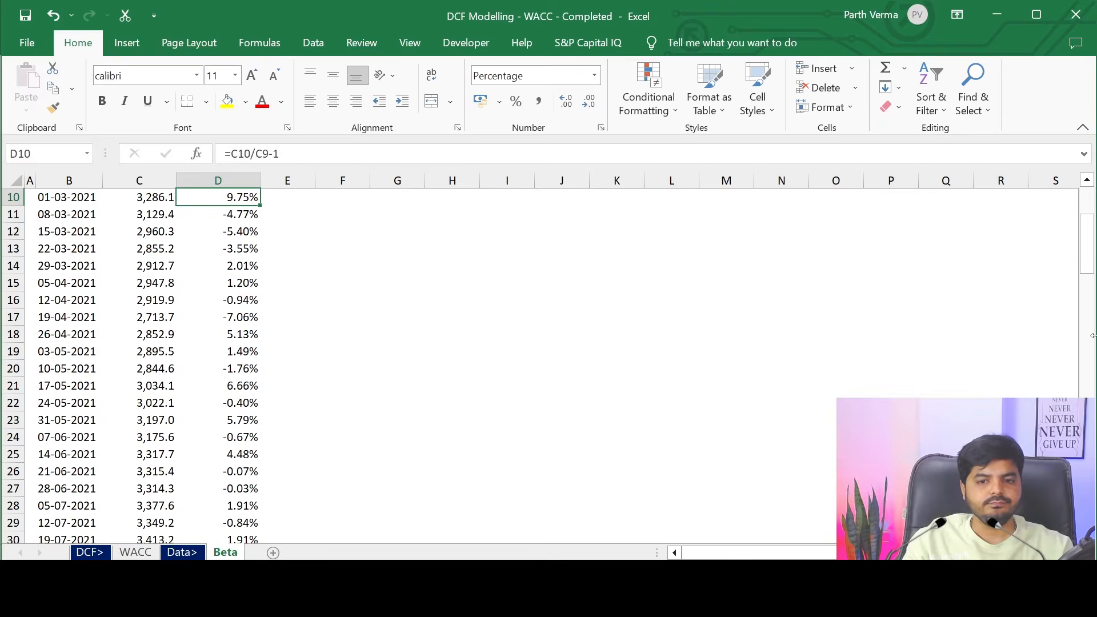
# Look through the weekly returns in column D from the header to the last row.
pyautogui.hotkey('ctrl', 'Up')
pyautogui.hotkey('ctrl', 'Up')
pyautogui.press('Down')
pyautogui.press('Down')
pyautogui.press('Down')
pyautogui.press('Down')
pyautogui.press('Down')
pyautogui.press('Down')
pyautogui.press('Down')
pyautogui.press('Down')
pyautogui.press('Down')
pyautogui.press('Down')
pyautogui.press('Down')
pyautogui.press('Down')
pyautogui.press('Down')
pyautogui.press('Down')
pyautogui.press('Down')
pyautogui.press('Down')
pyautogui.press('Down')
pyautogui.press('Down')
pyautogui.press('Down')
pyautogui.press('Down')
pyautogui.press('Down')
pyautogui.press('Down')
pyautogui.press('Down')
pyautogui.press('Down')
pyautogui.press('Down')
pyautogui.press('Down')
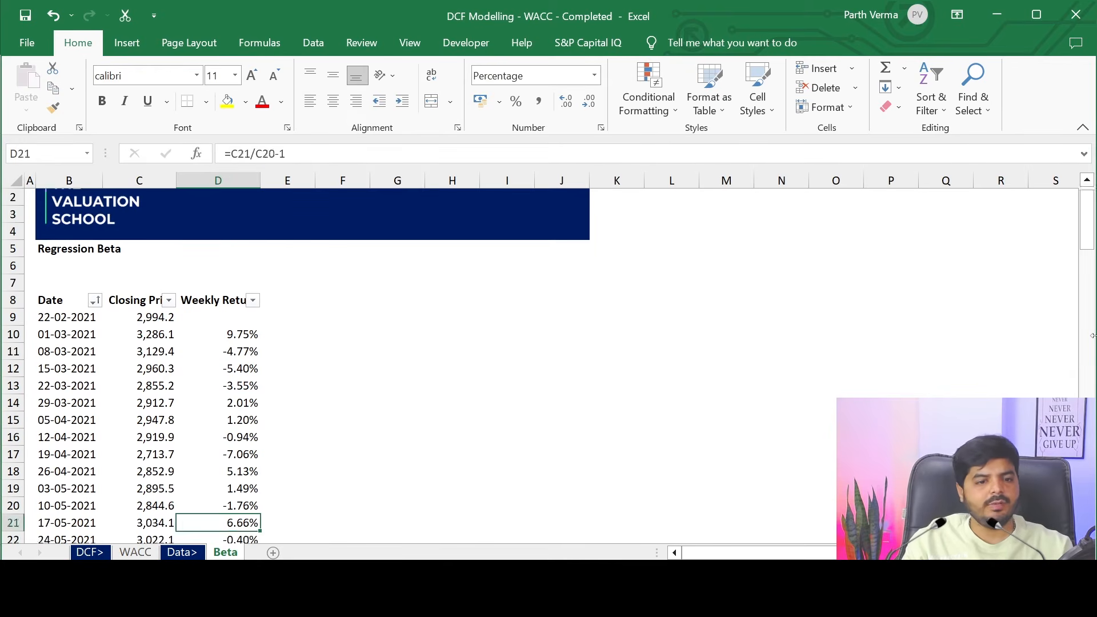
pyautogui.hotkey('ctrl', 'Up')
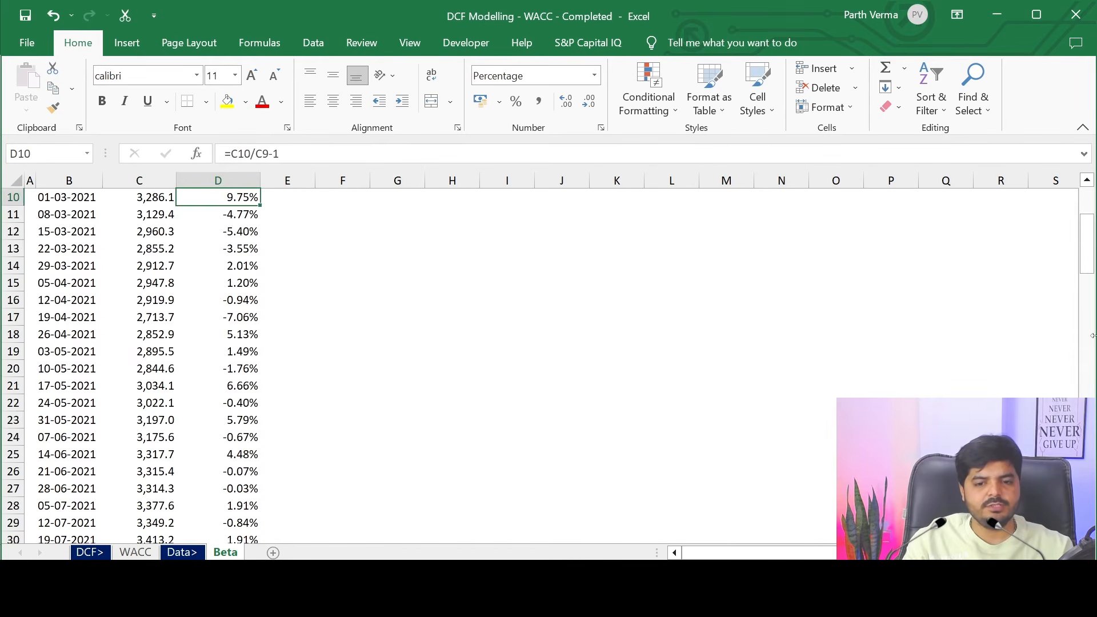
pyautogui.hotkey('ctrl', 'Down')
pyautogui.press('Up')
pyautogui.hotkey('ctrl', 'Up')
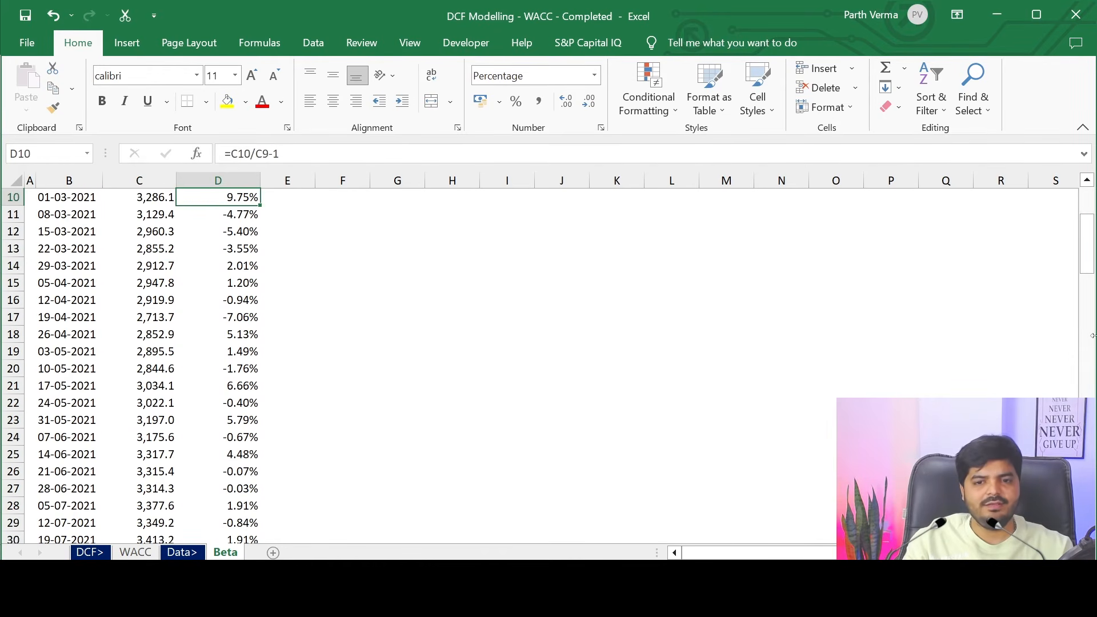
# Filter the Weekly Return column to show only the -15.07% and -11.88% values.
pyautogui.hotkey('ctrl', 'Up')
pyautogui.hotkey('ctrl', 'Up')
pyautogui.press('Down')
pyautogui.press('Down')
pyautogui.press('Down')
pyautogui.press('Down')
pyautogui.press('Down')
pyautogui.press('Down')
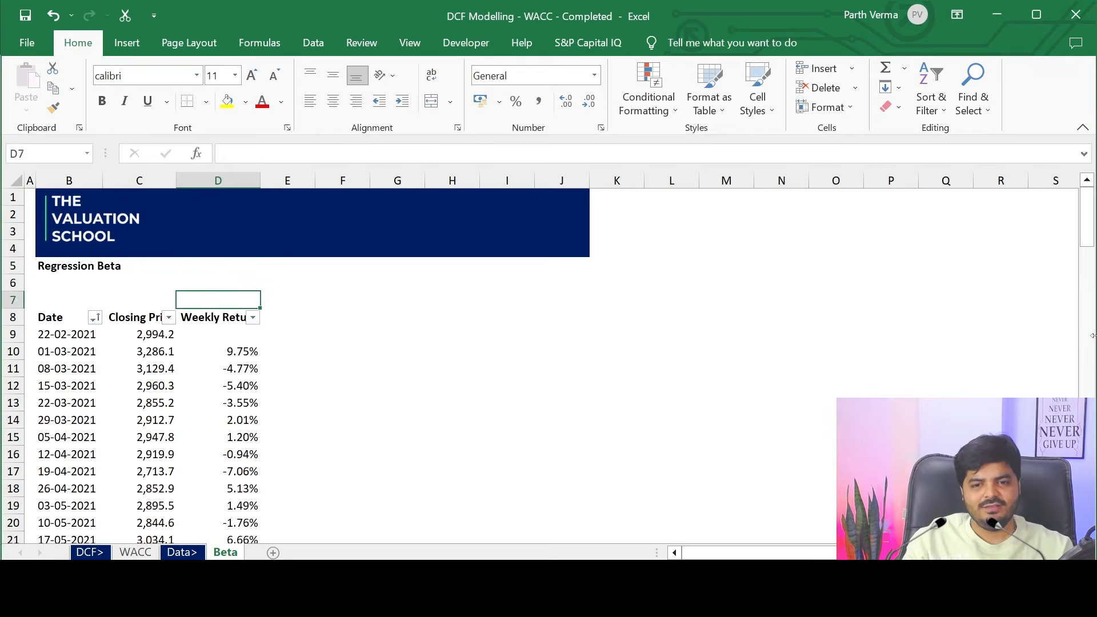
pyautogui.press('Down')
pyautogui.hotkey('alt', 'Down')
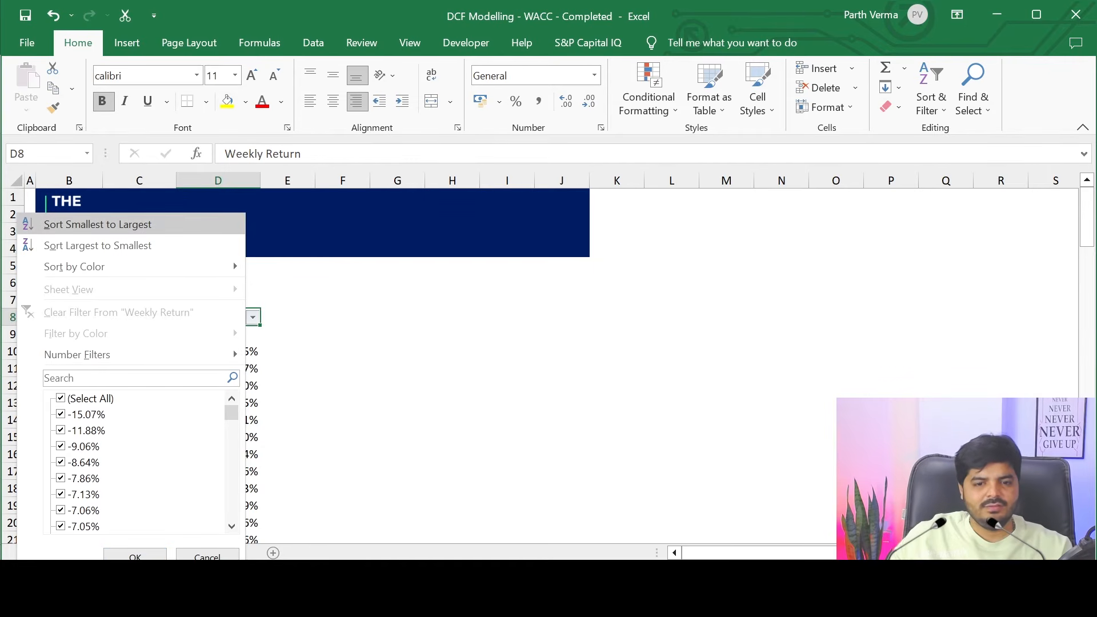
pyautogui.click(107, 398)
pyautogui.click(90, 415)
pyautogui.click(92, 431)
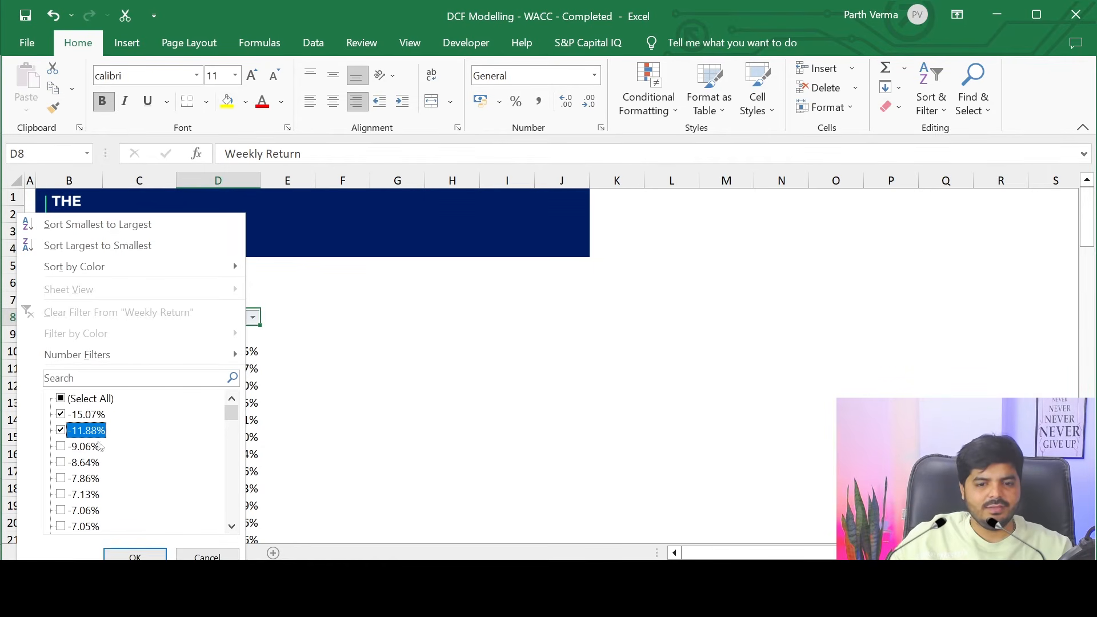
pyautogui.click(136, 555)
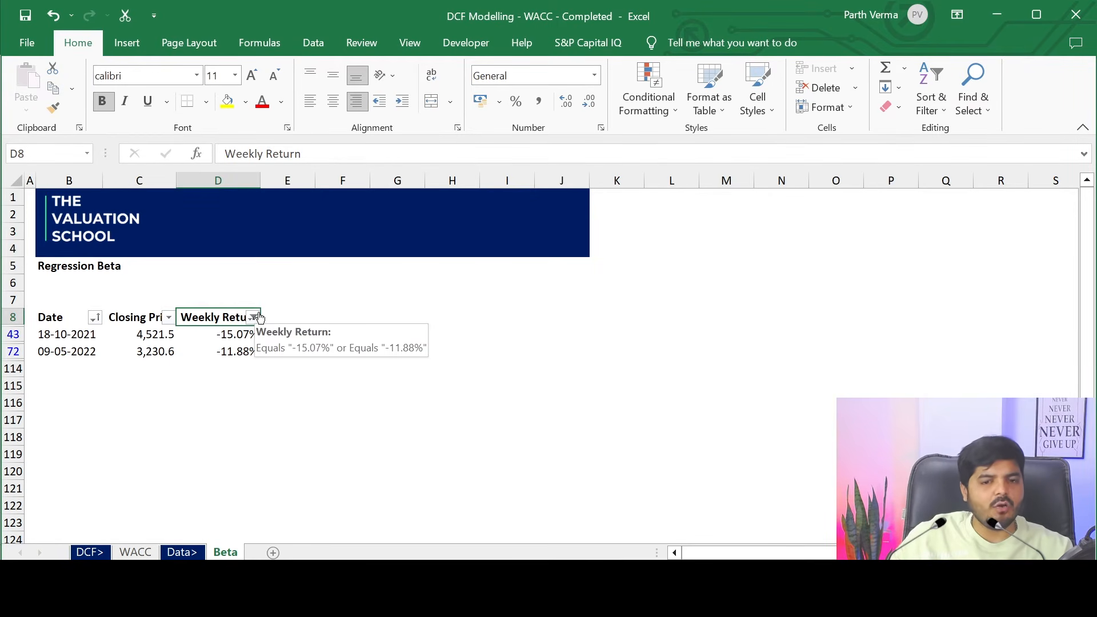
# Clear the Weekly Return filter so that all rows of the table are shown.
pyautogui.hotkey('alt', 'd')
pyautogui.press('f')
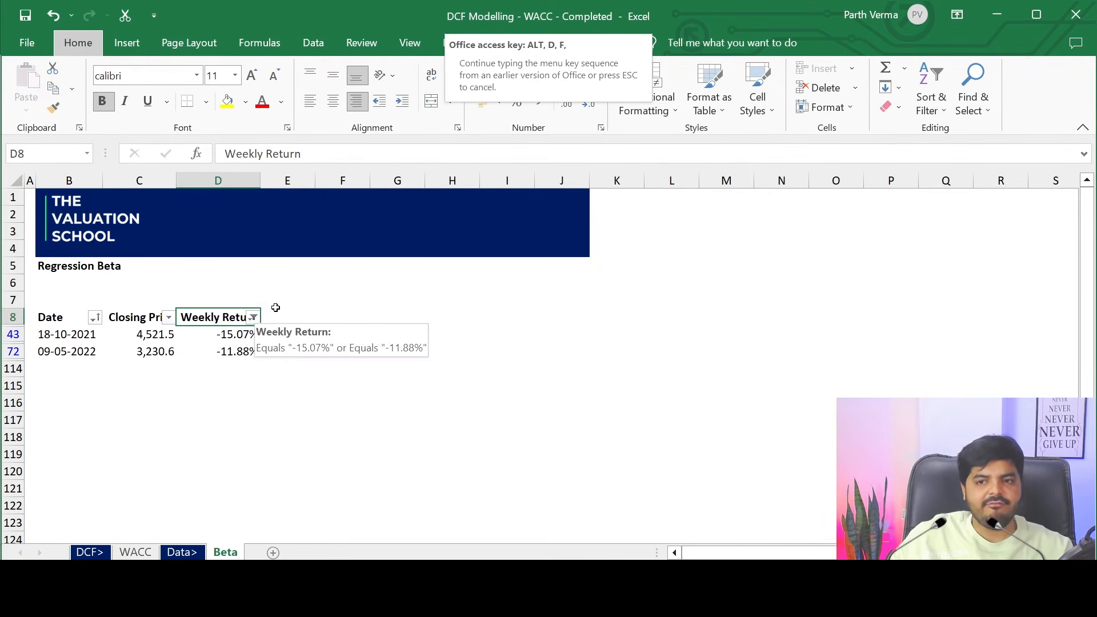
pyautogui.press('s')
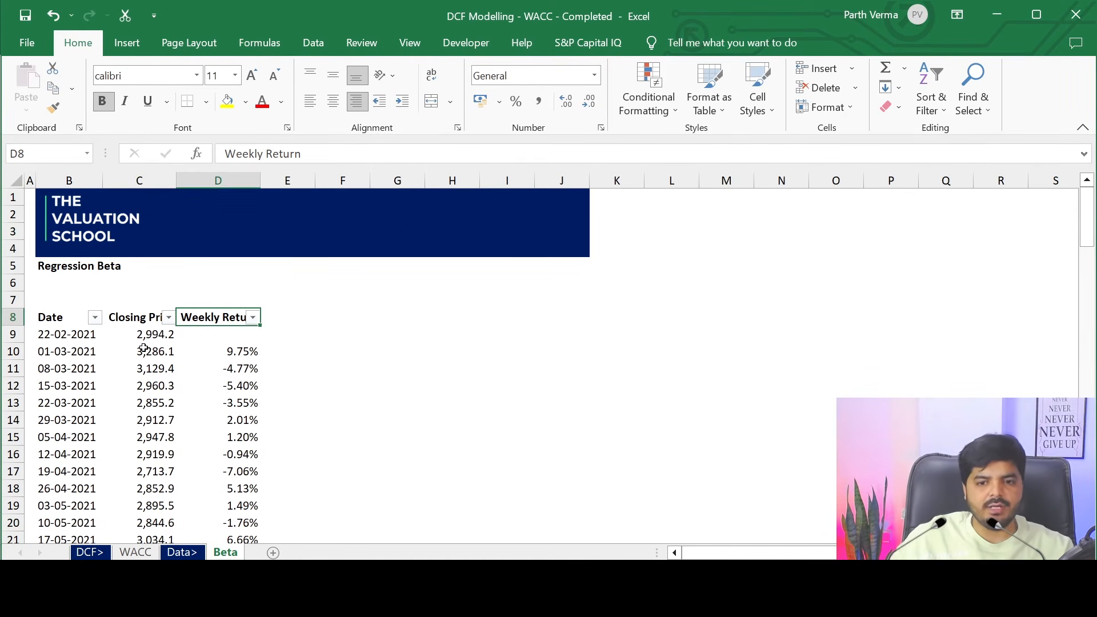
pyautogui.hotkey('alt', 'Down')
pyautogui.press('Down')
pyautogui.press('Down')
pyautogui.press('Down')
pyautogui.press('Down')
pyautogui.press('Down')
pyautogui.press('Down')
pyautogui.press('Down')
pyautogui.press('Down')
pyautogui.press('Down')
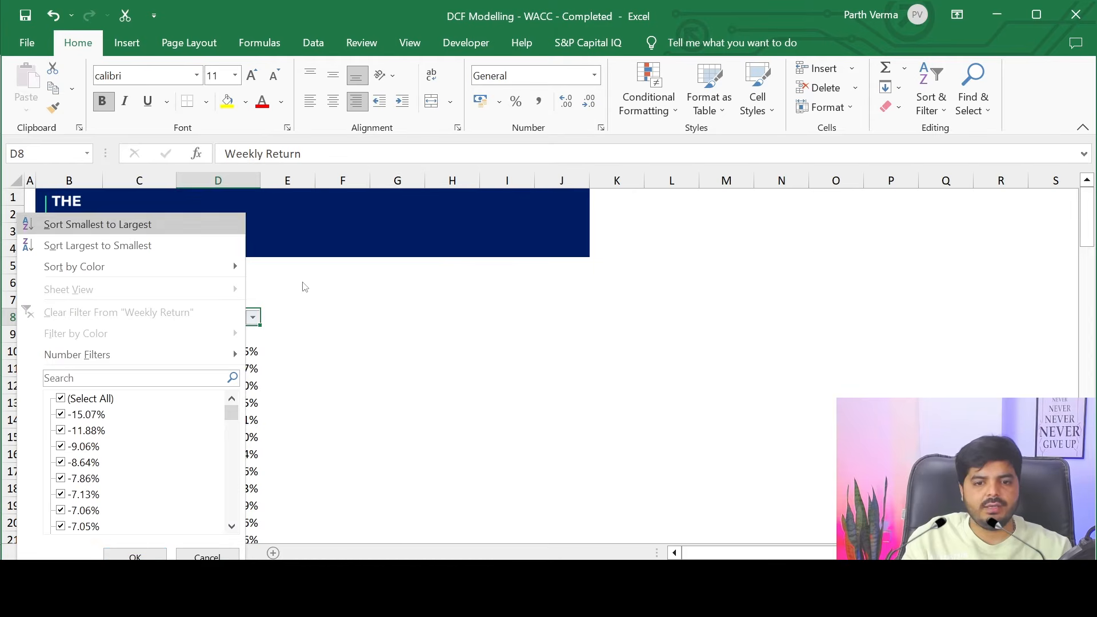
pyautogui.press('space')
pyautogui.press('Escape')
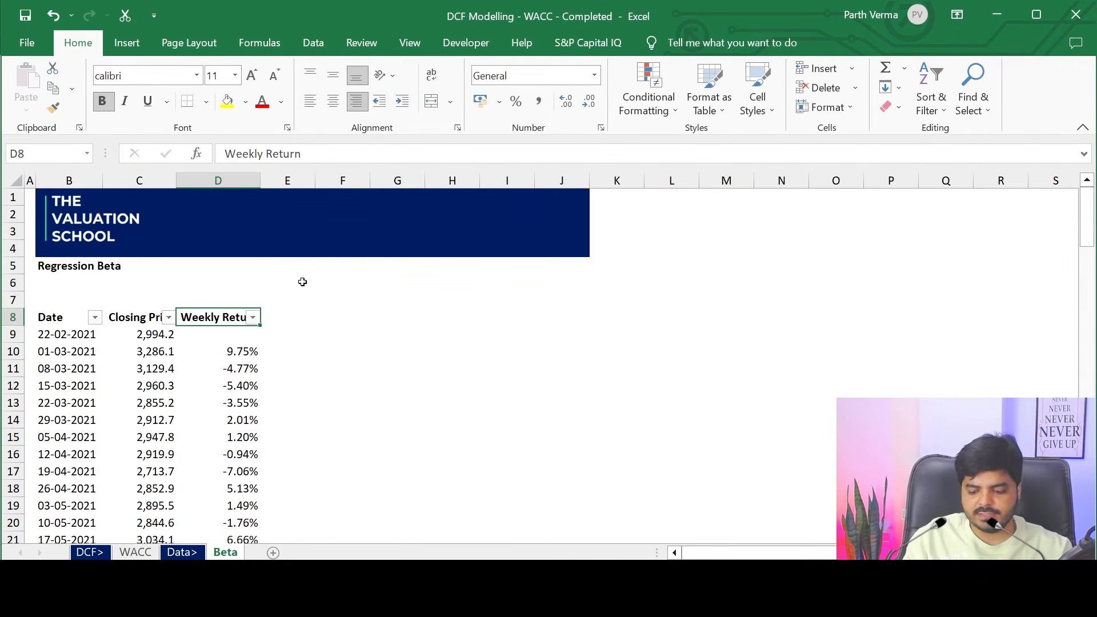
# Filter the Weekly Return column to show only the -15.07%, -11.88% and -9.06% values.
pyautogui.hotkey('alt', 'Down')
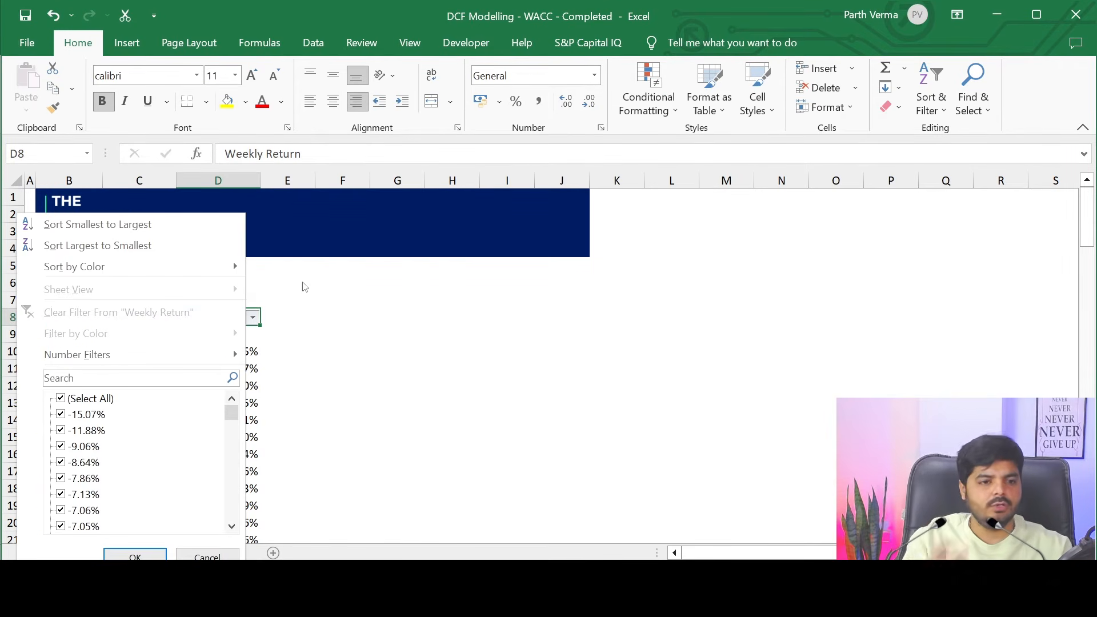
pyautogui.press('Down')
pyautogui.press('Down')
pyautogui.press('Down')
pyautogui.press('Down')
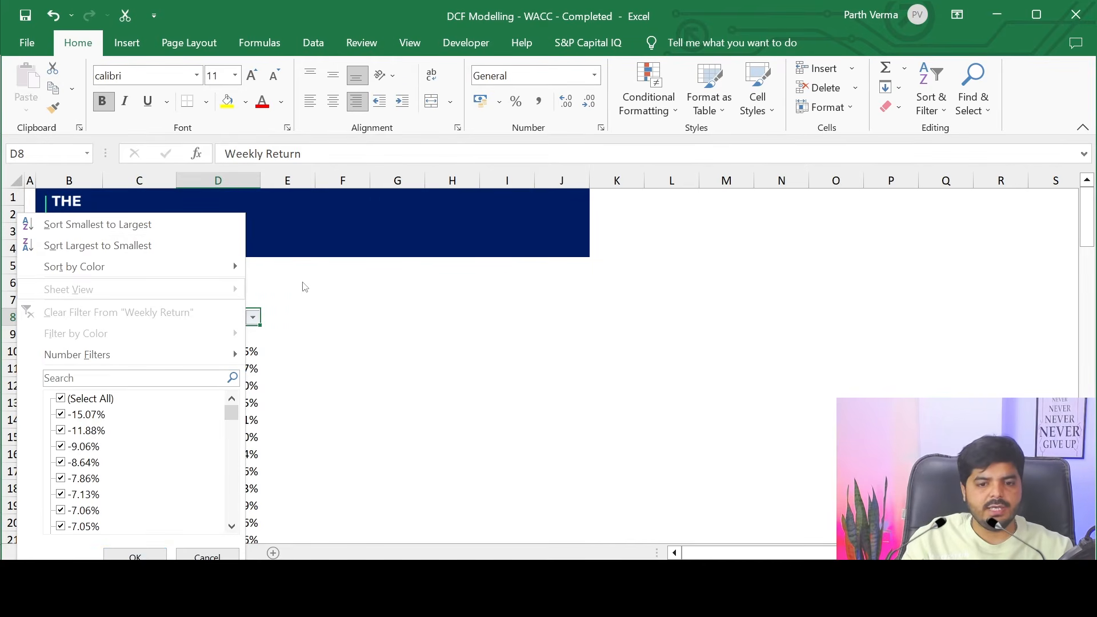
pyautogui.press('Up')
pyautogui.press('space')
pyautogui.press('Down')
pyautogui.press('space')
pyautogui.press('Down')
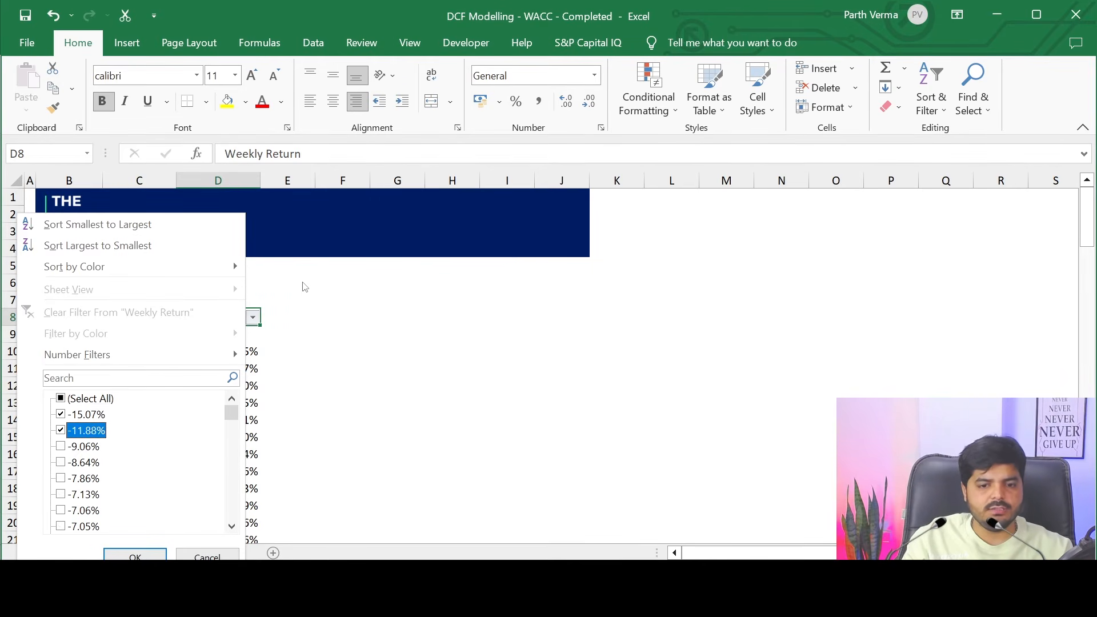
pyautogui.press('space')
pyautogui.press('Down')
pyautogui.press('space')
pyautogui.press('Up')
pyautogui.press('Return')
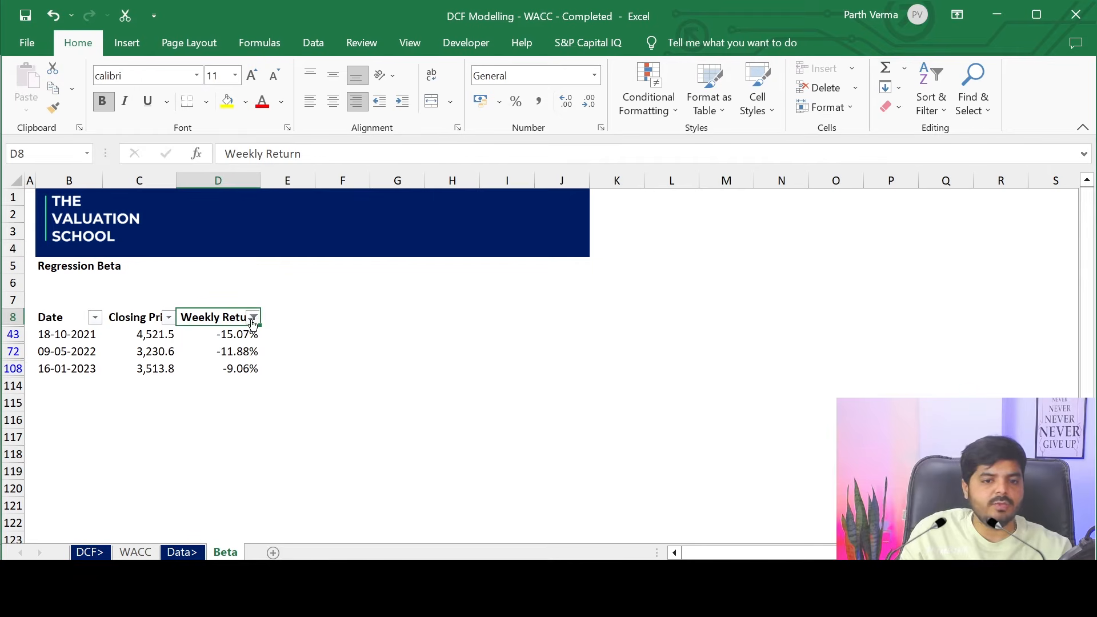
# Clear the filter so that every weekly row of the table is listed again.
pyautogui.press('alt')
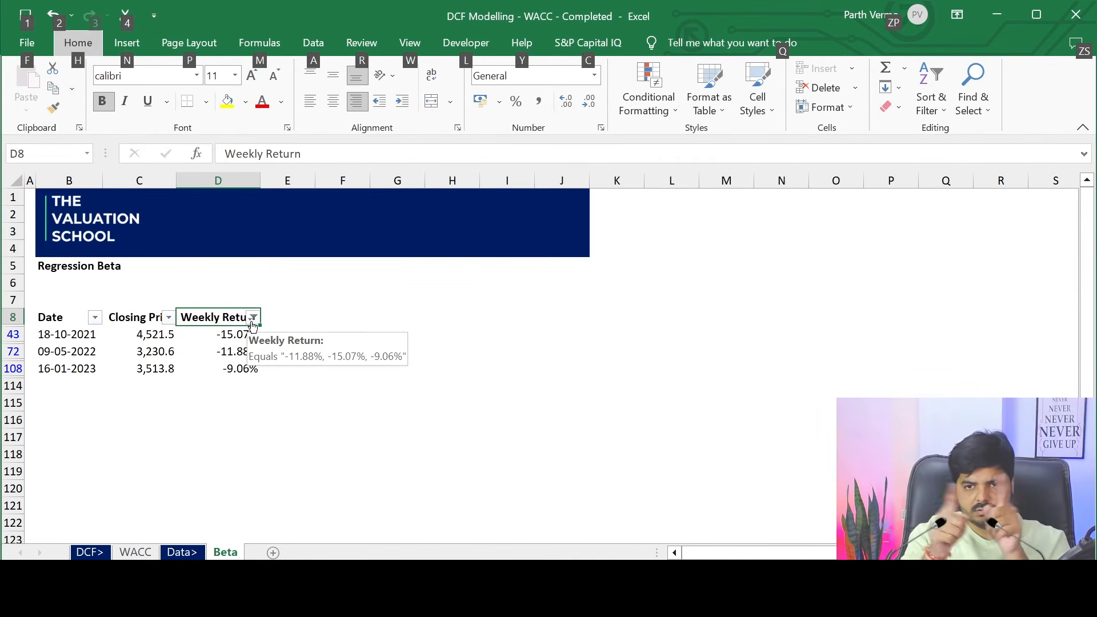
pyautogui.press('d')
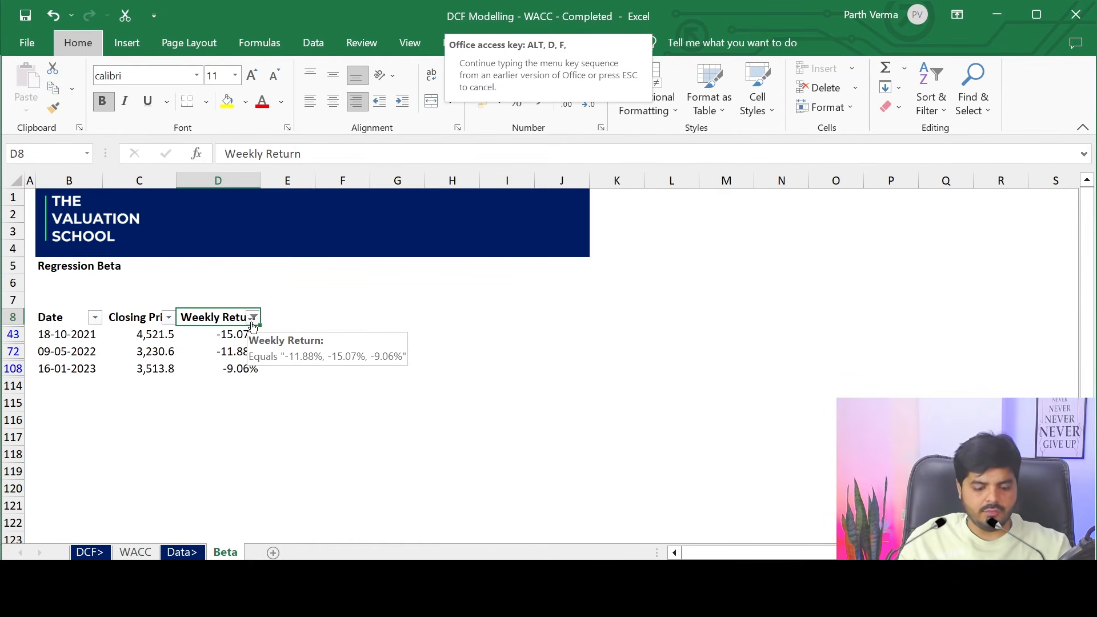
pyautogui.press('s')
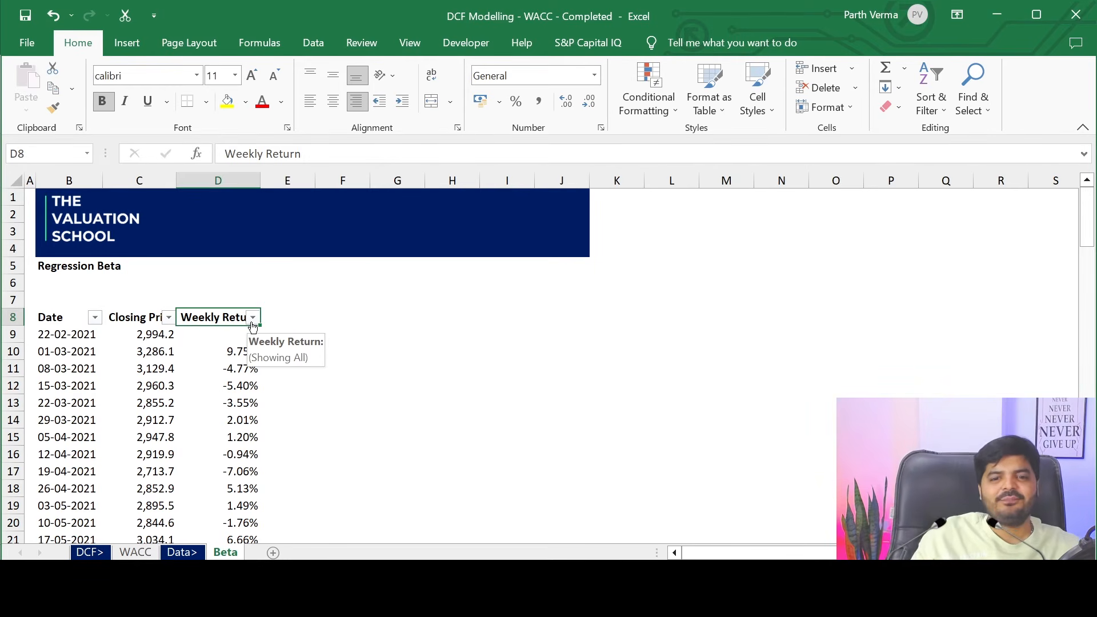
# Enter the bold title "Avenue Supermart Weekly Returns" in B7 above the table.
pyautogui.press('Left')
pyautogui.press('Left')
pyautogui.press('Up')
pyautogui.write('Av')
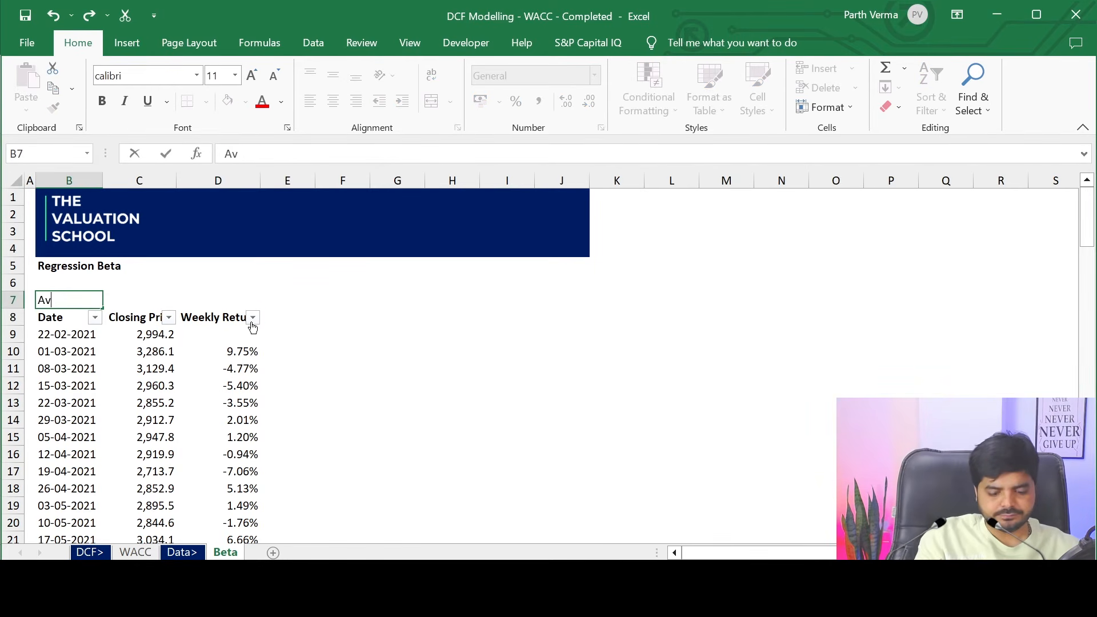
pyautogui.write('ernu')
pyautogui.press('BackSpace')
pyautogui.press('BackSpace')
pyautogui.press('BackSpace')
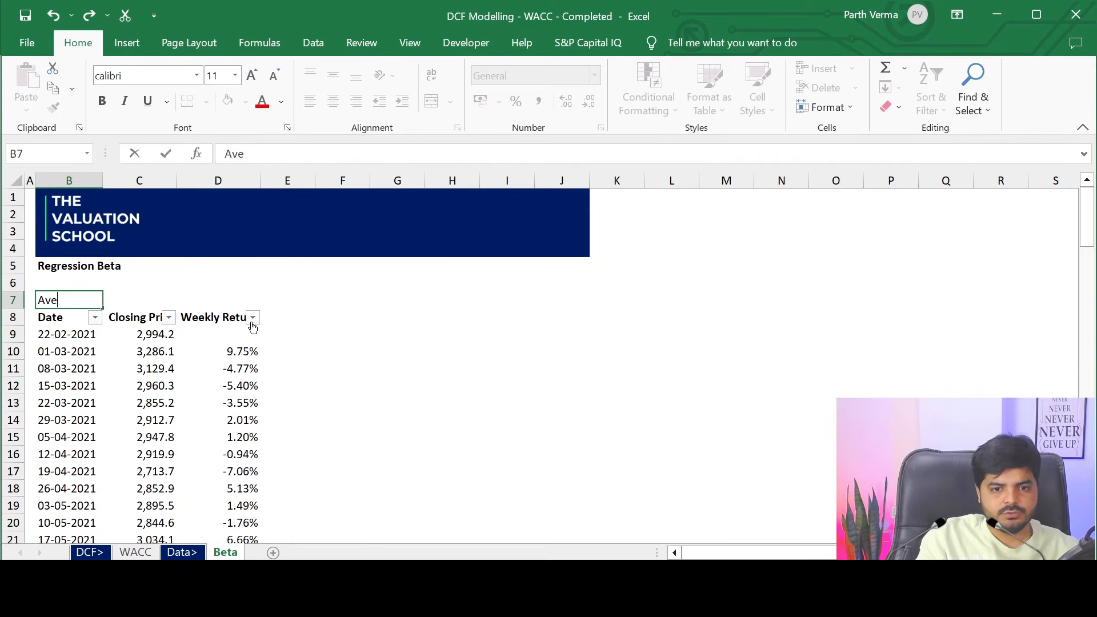
pyautogui.write('nue Sup')
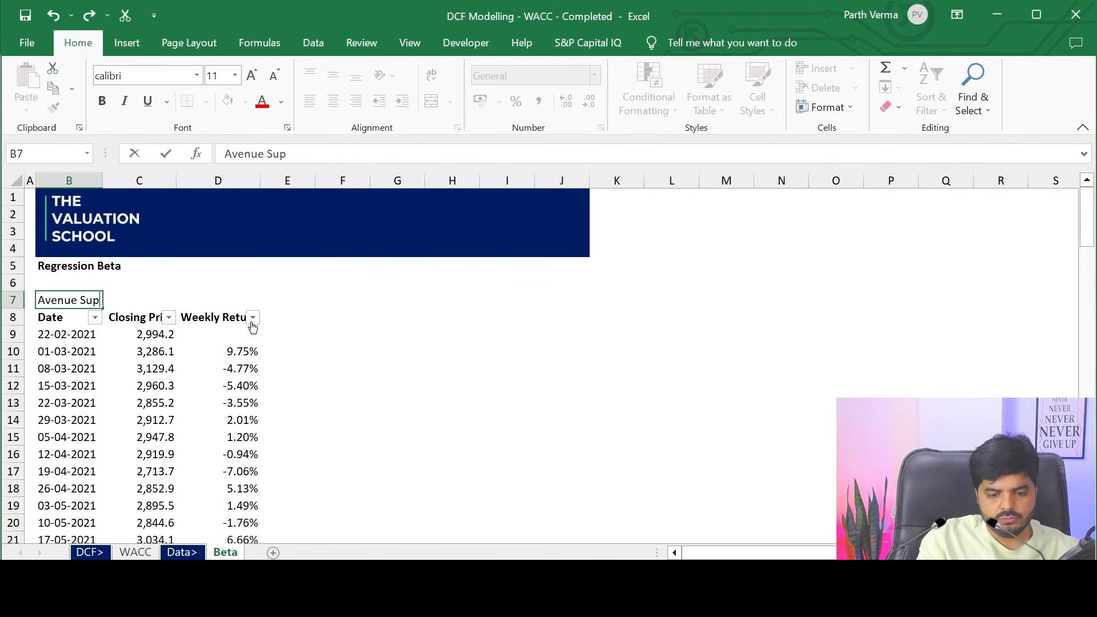
pyautogui.write('ermart Reu')
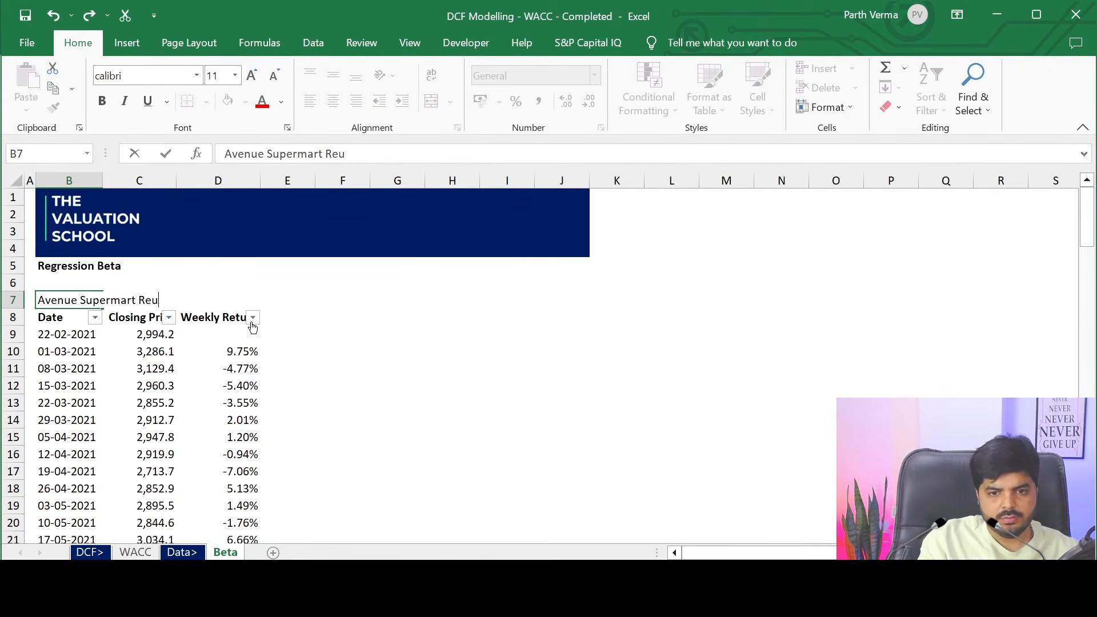
pyautogui.write('e')
pyautogui.press('BackSpace')
pyautogui.press('BackSpace')
pyautogui.write('Weekl')
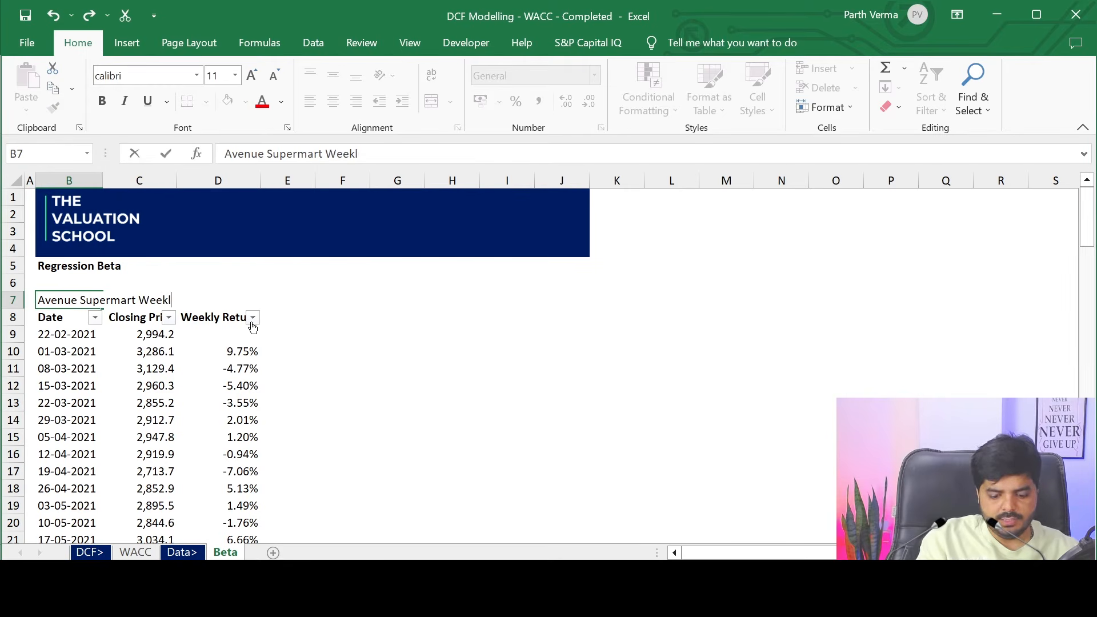
pyautogui.write('y Re')
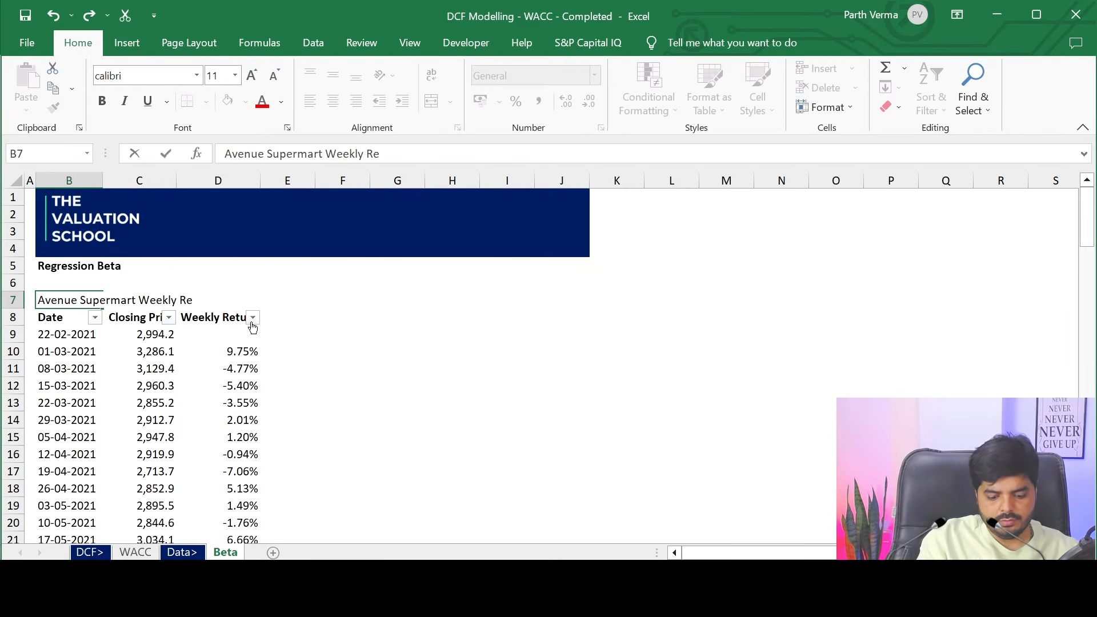
pyautogui.write('tuen')
pyautogui.press('BackSpace')
pyautogui.press('BackSpace')
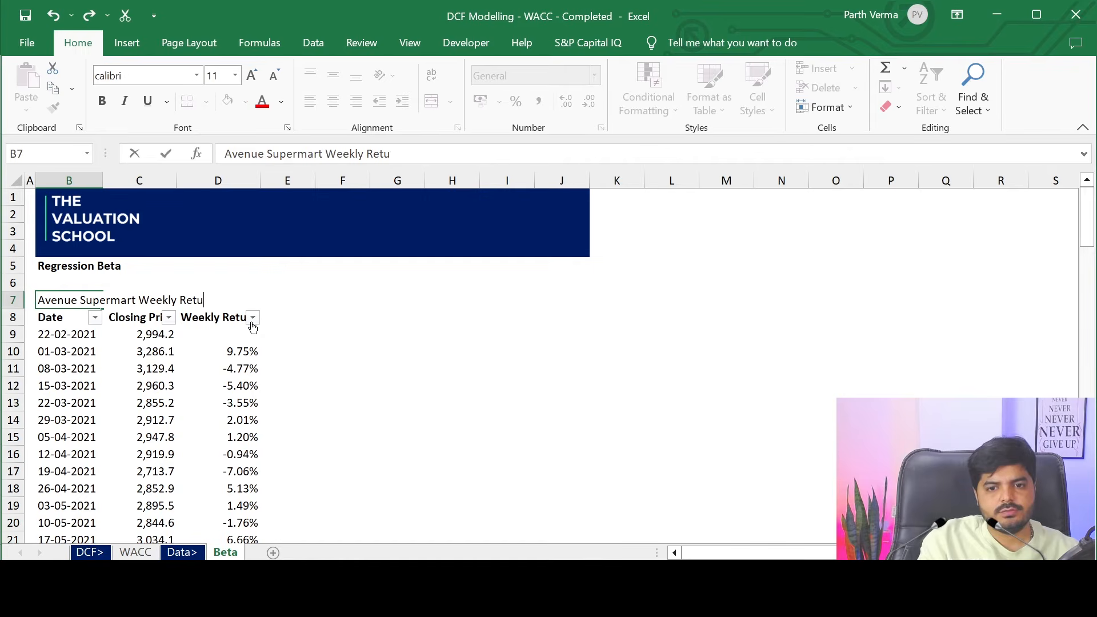
pyautogui.write('rns')
pyautogui.press('Return')
pyautogui.press('Up')
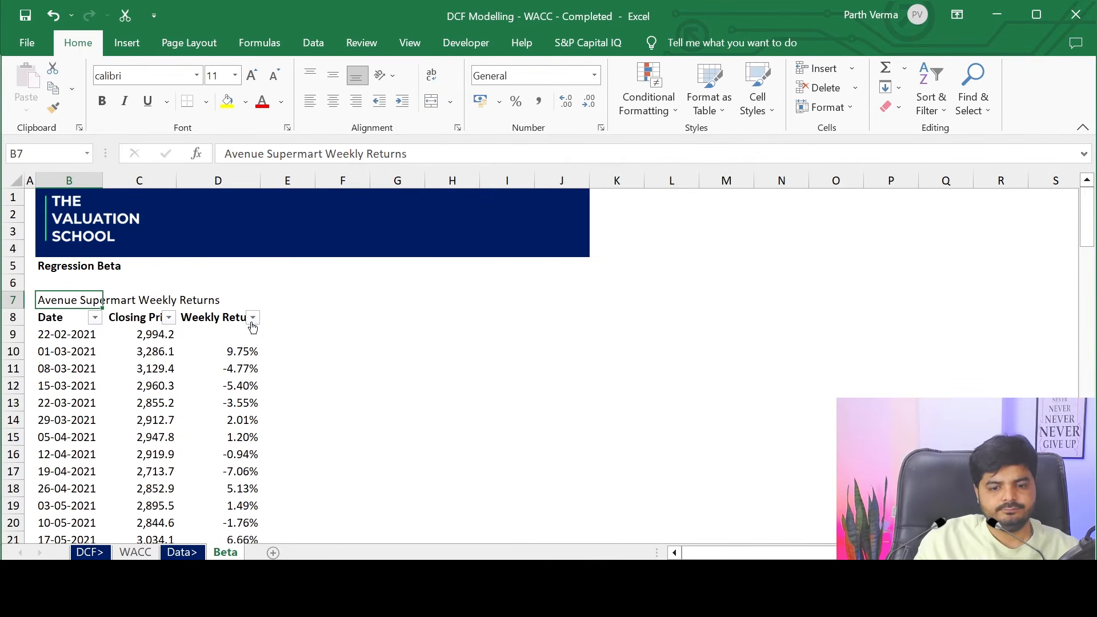
pyautogui.hotkey('ctrl', 'b')
# Insert a blank row between the title and the table's header row.
pyautogui.press('Down')
pyautogui.hotkey('shift', 'space')
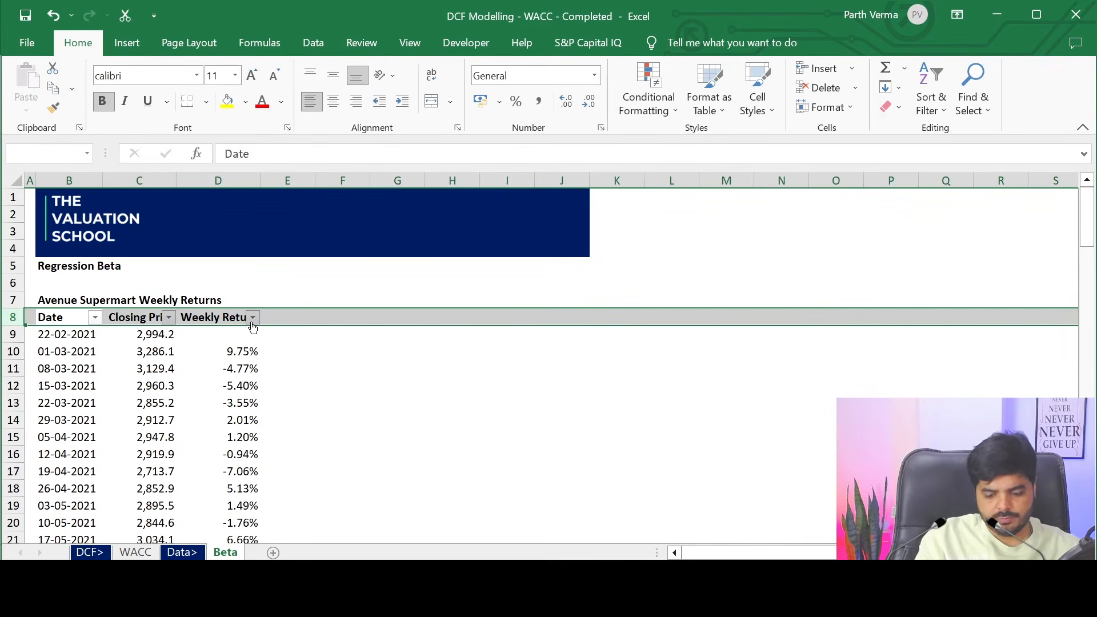
pyautogui.hotkey('ctrl', 'shift', '+')
# Format the title range B7:D7 with a dark blue fill and white font.
pyautogui.press('Up')
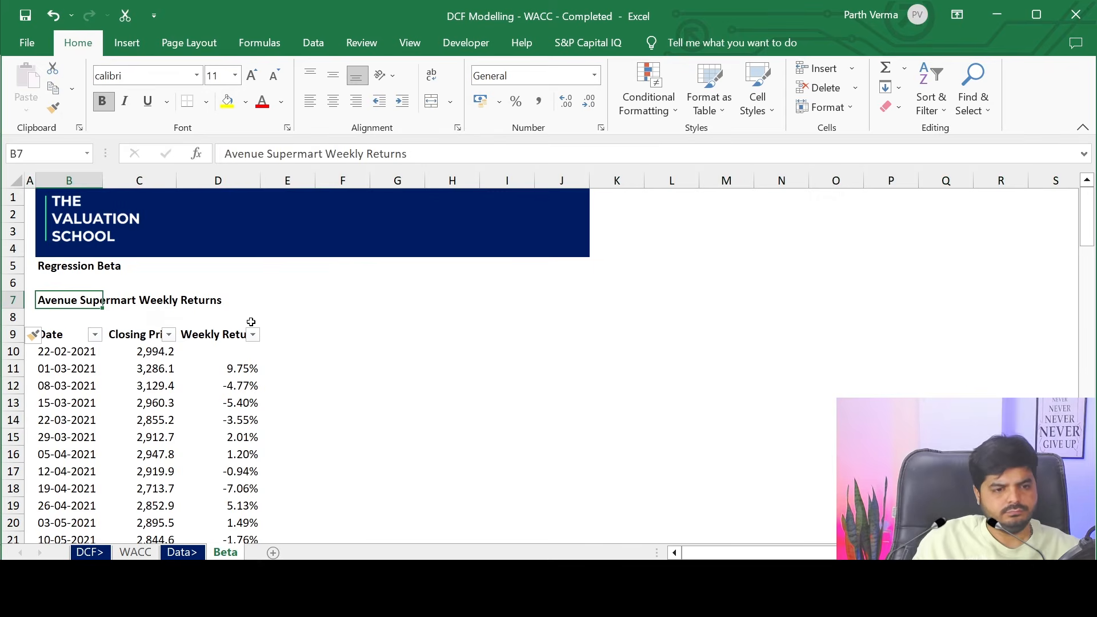
pyautogui.hotkey('shift', 'Right')
pyautogui.hotkey('shift', 'Right')
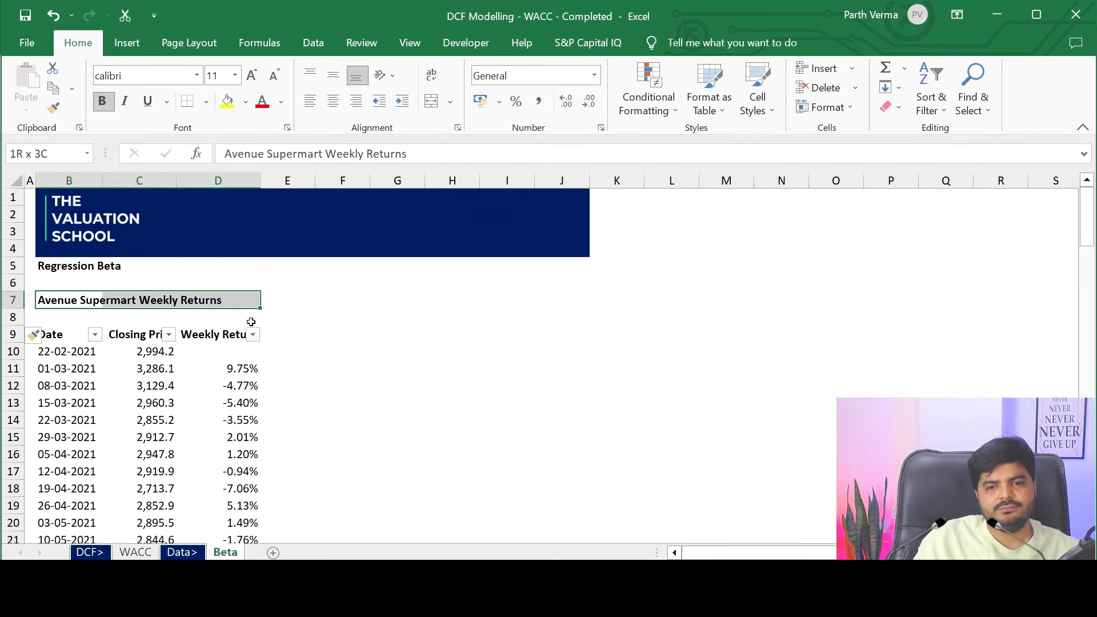
pyautogui.click(246, 102)
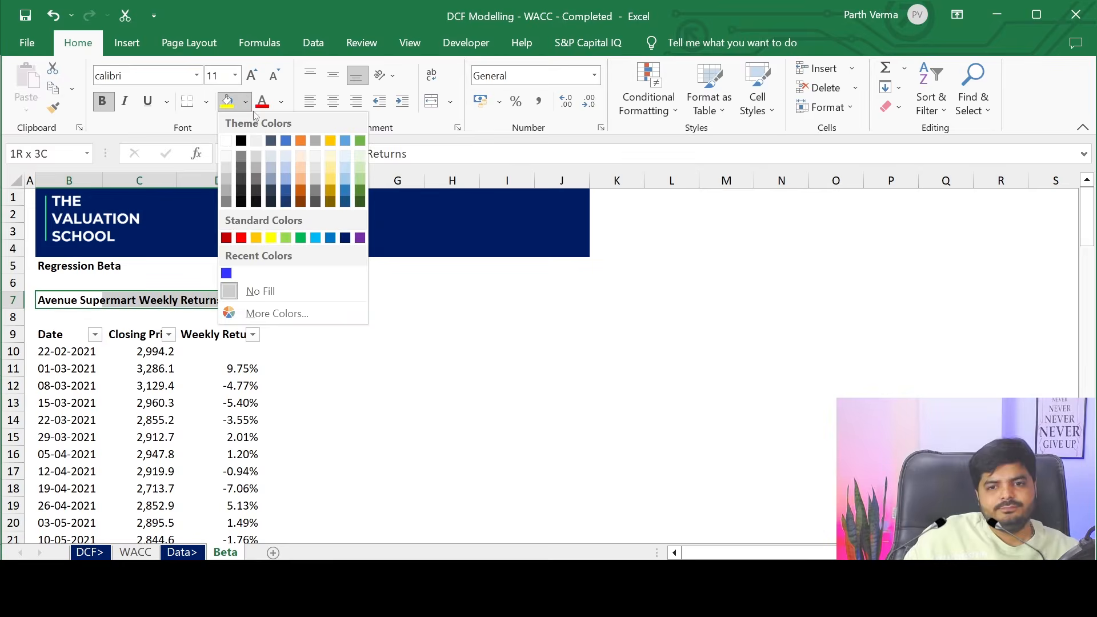
pyautogui.click(345, 188)
pyautogui.click(281, 102)
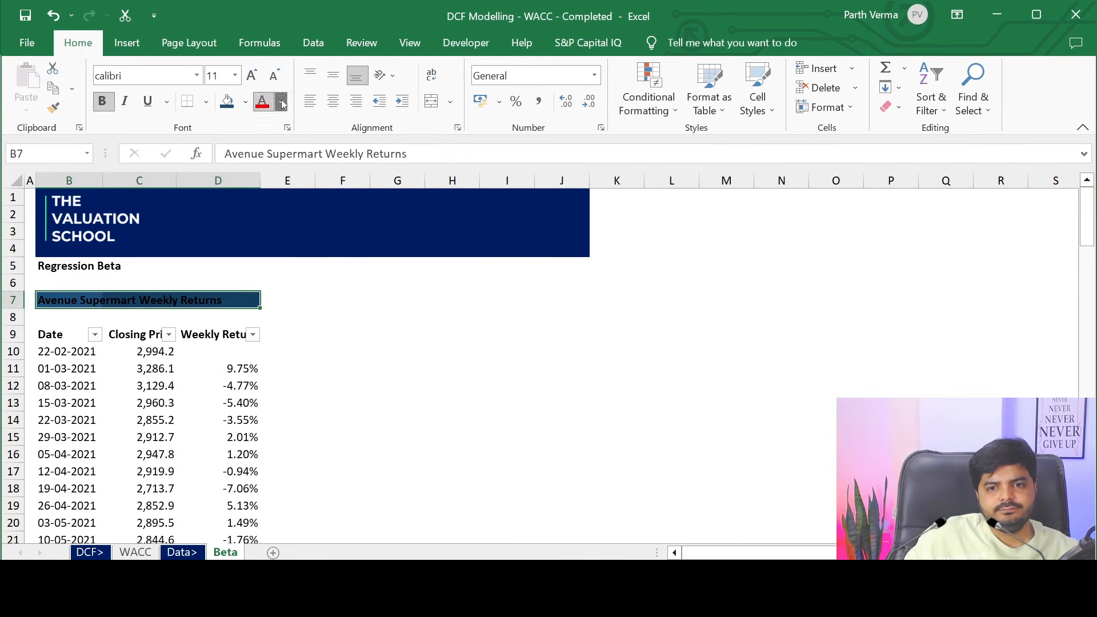
pyautogui.click(262, 161)
pyautogui.click(342, 249)
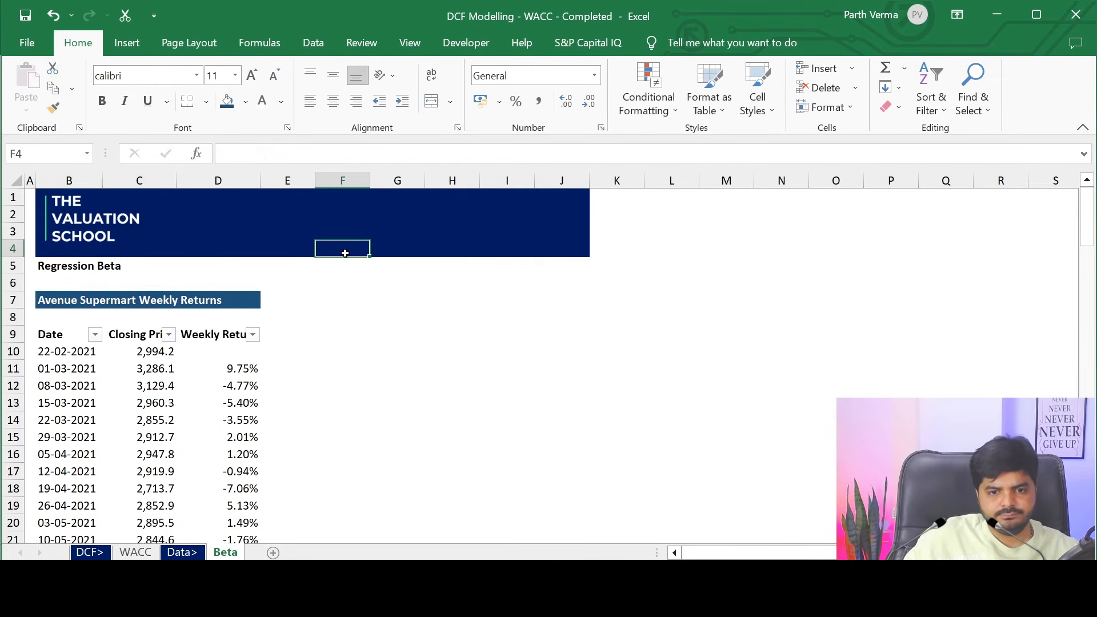
pyautogui.click(343, 349)
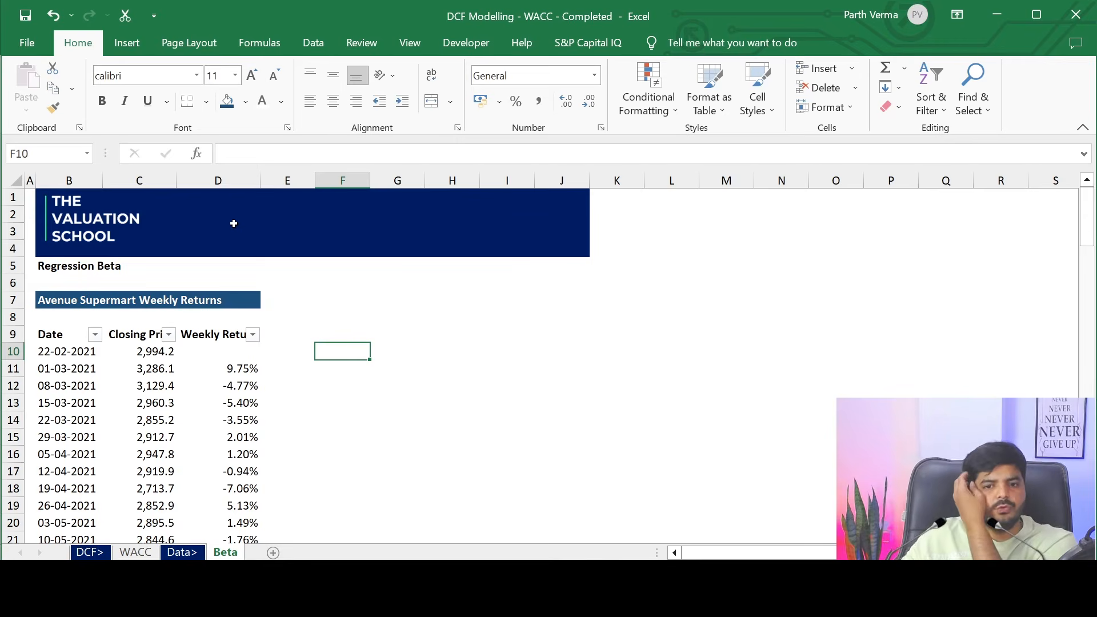
# Merge and centre the title across B7:D7.
pyautogui.click(117, 300)
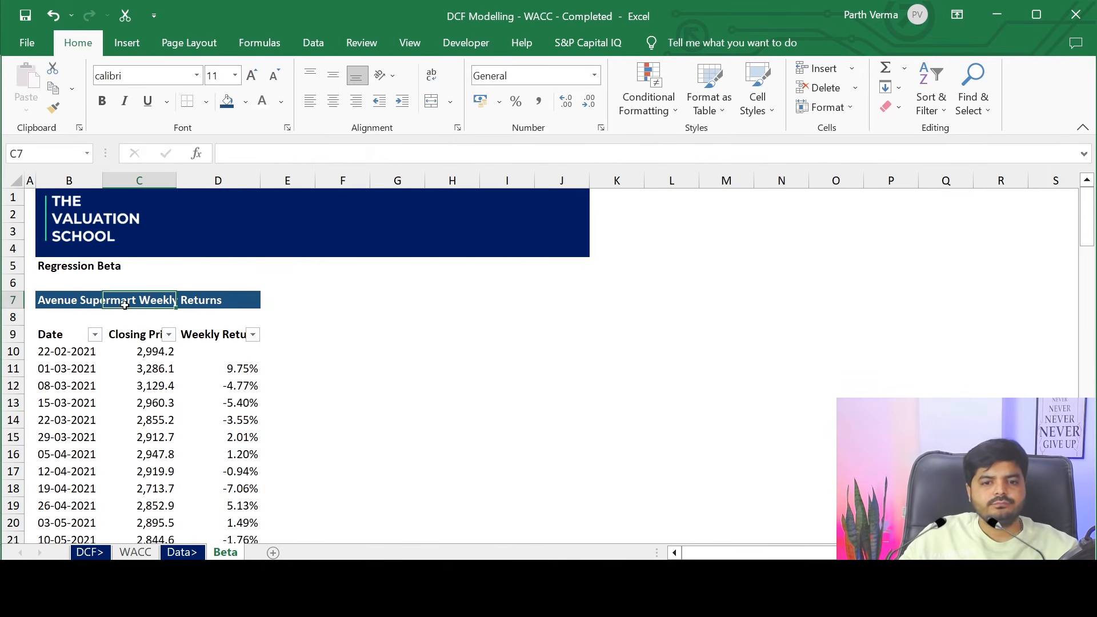
pyautogui.moveTo(63, 307); pyautogui.dragTo(232, 300)
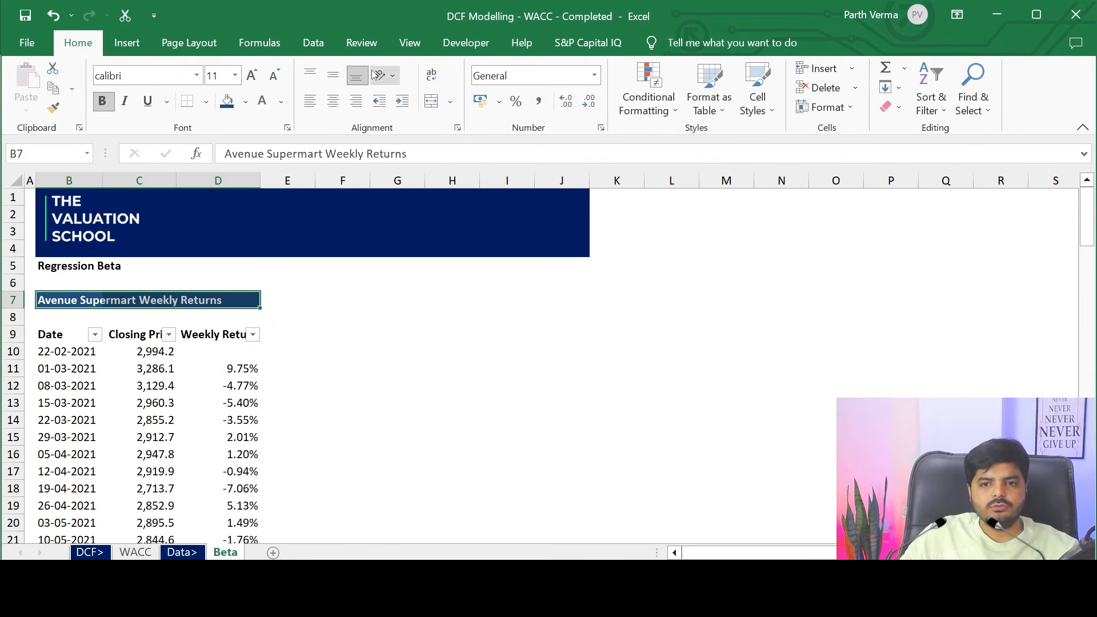
pyautogui.hotkey('alt', 'h')
pyautogui.press('m')
pyautogui.press('c')
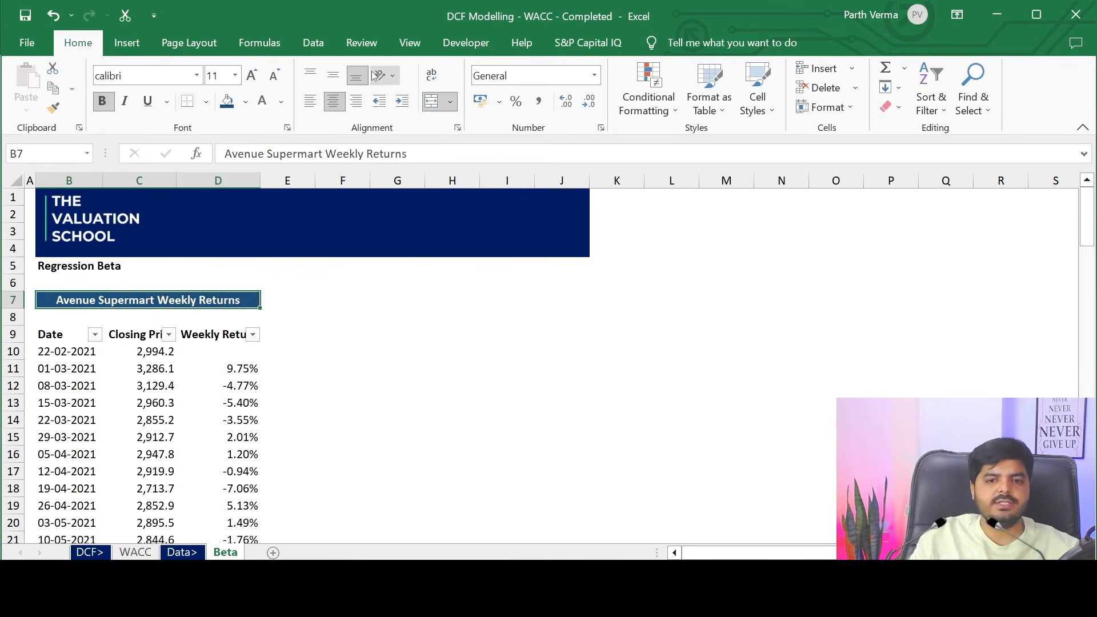
pyautogui.click(367, 278)
pyautogui.click(397, 316)
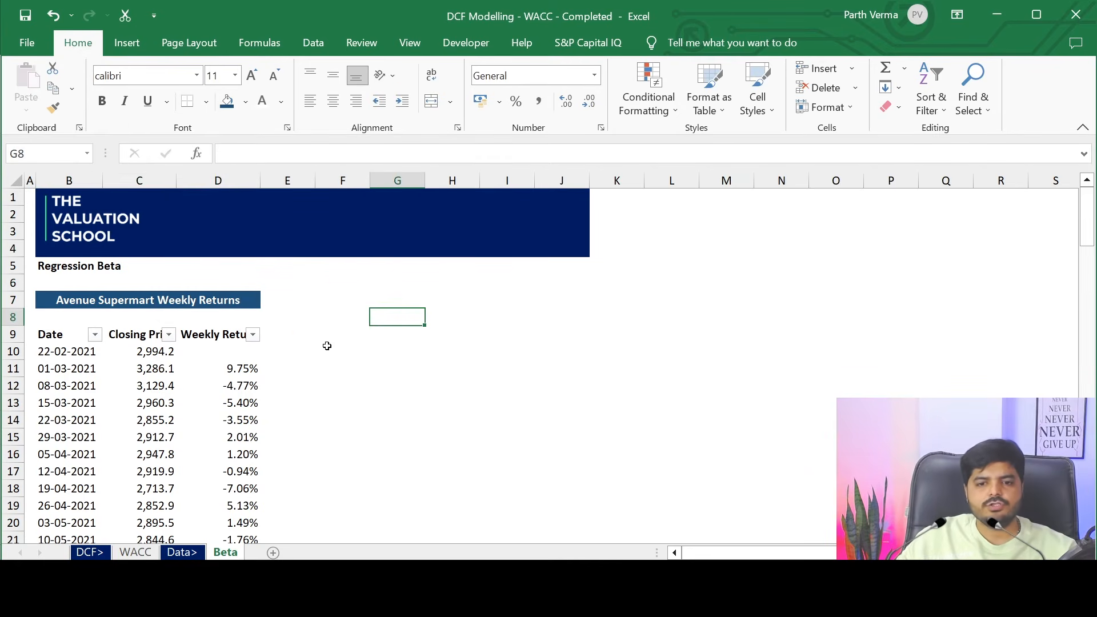
# Remove the filter from the table's header row B9:D9.
pyautogui.click(301, 323)
pyautogui.moveTo(45, 340); pyautogui.dragTo(250, 341)
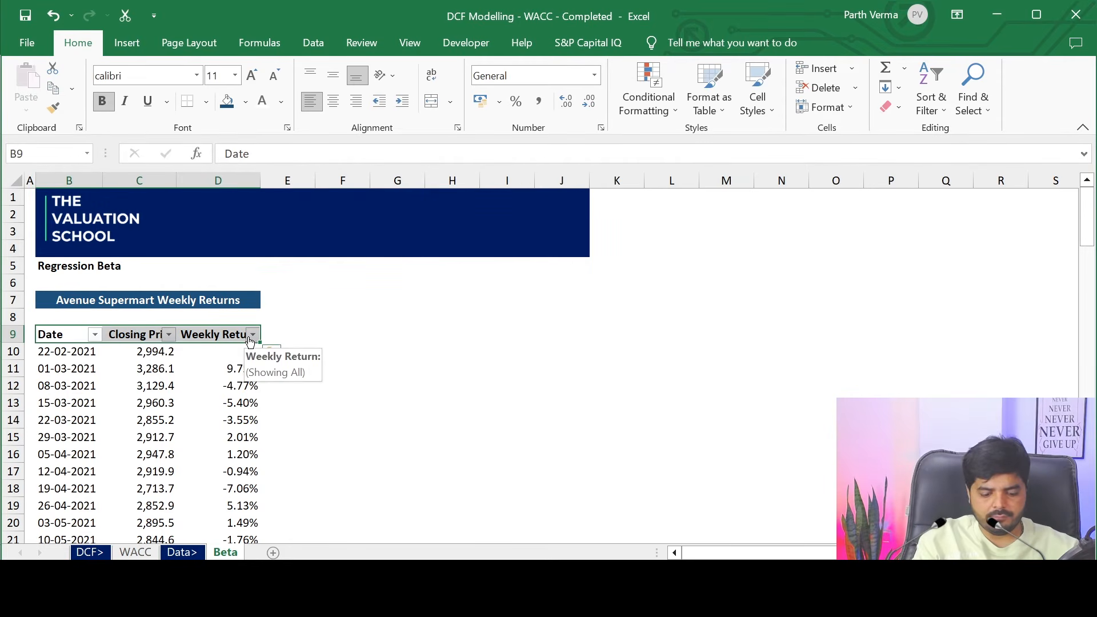
pyautogui.press('alt')
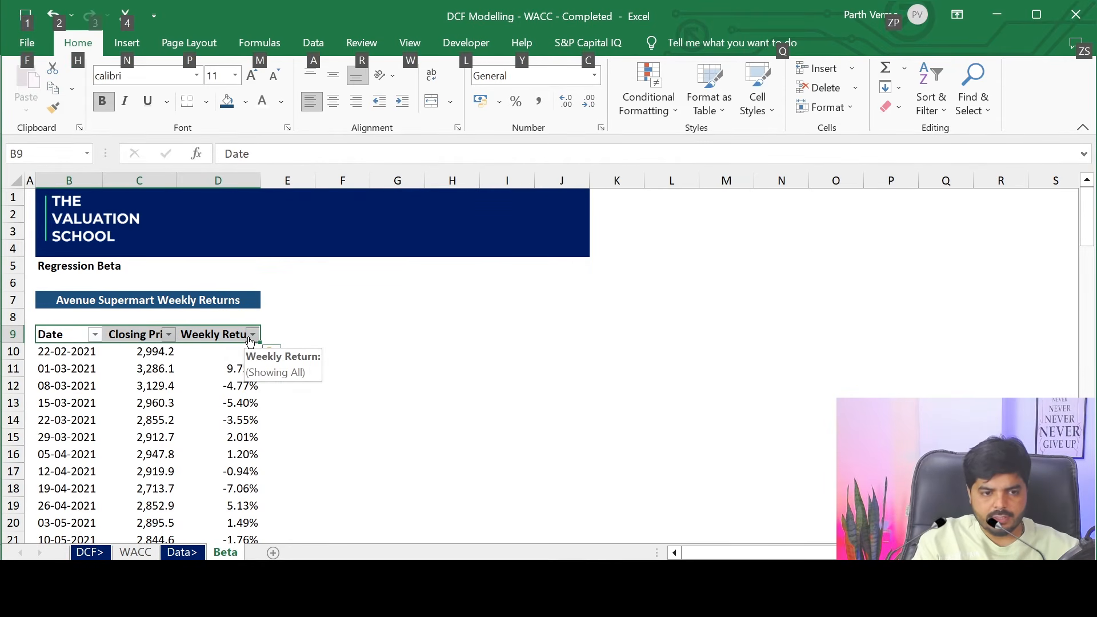
pyautogui.press('l')
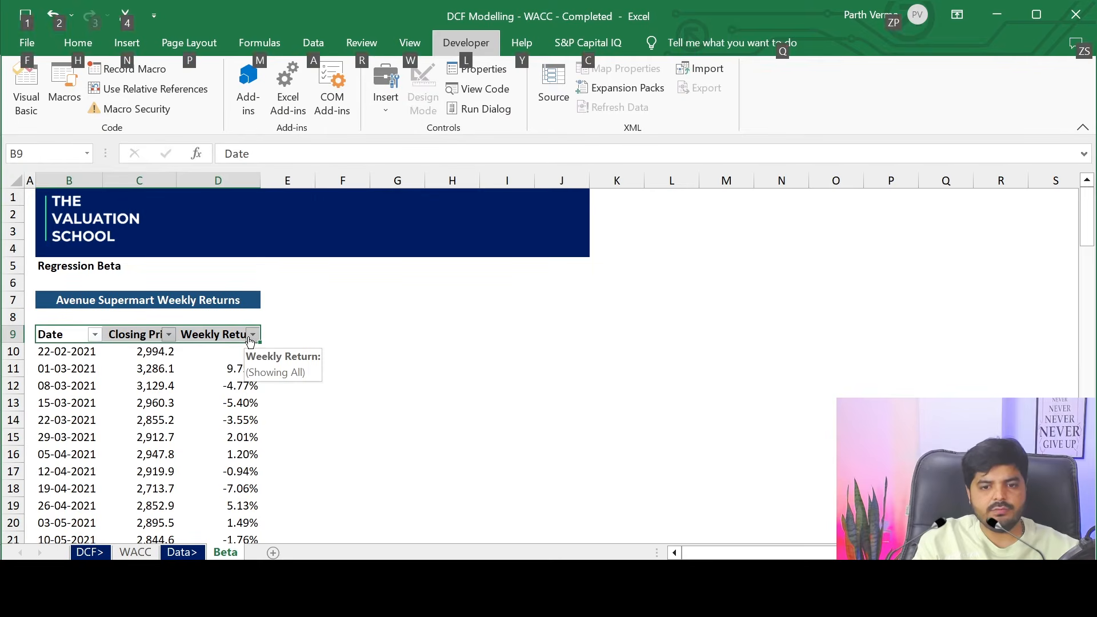
pyautogui.press('alt')
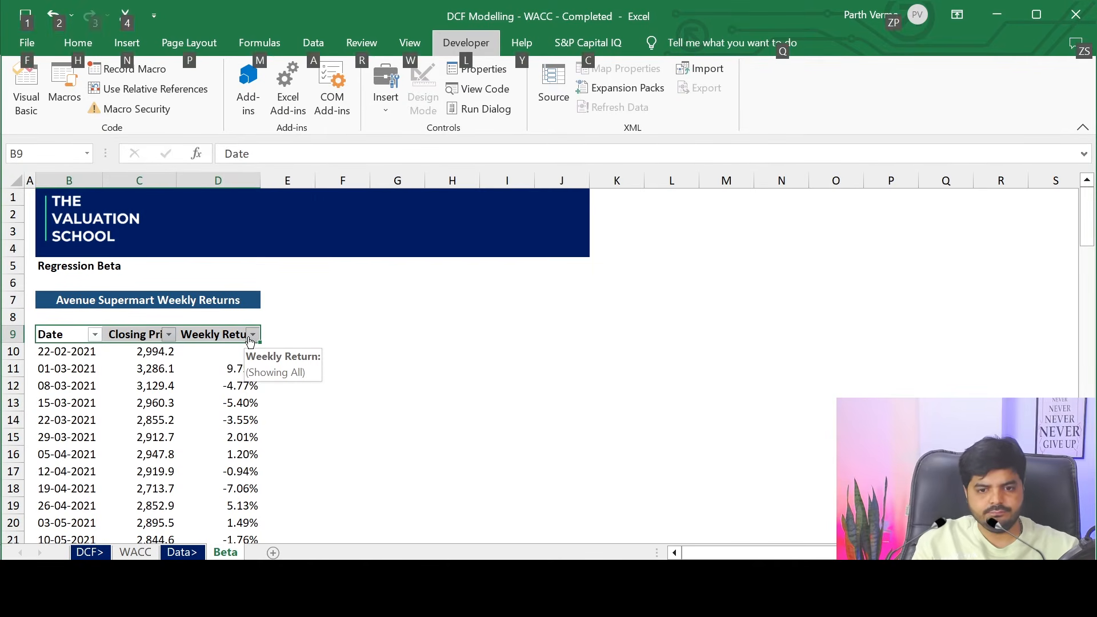
pyautogui.press('l')
pyautogui.press('alt')
pyautogui.hotkey('ctrl', 'shift', 'l')
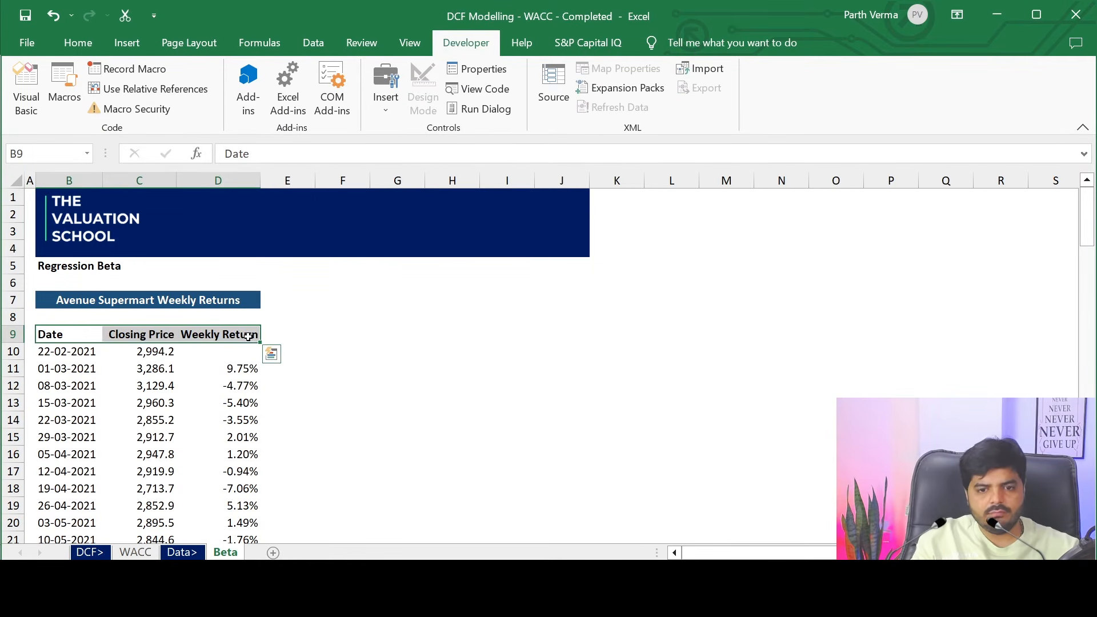
# Add a thin dark blue bottom border to the table's header cells B9:D9.
pyautogui.press('Up')
pyautogui.press('Down')
pyautogui.hotkey('shift', 'Right')
pyautogui.hotkey('shift', 'Right')
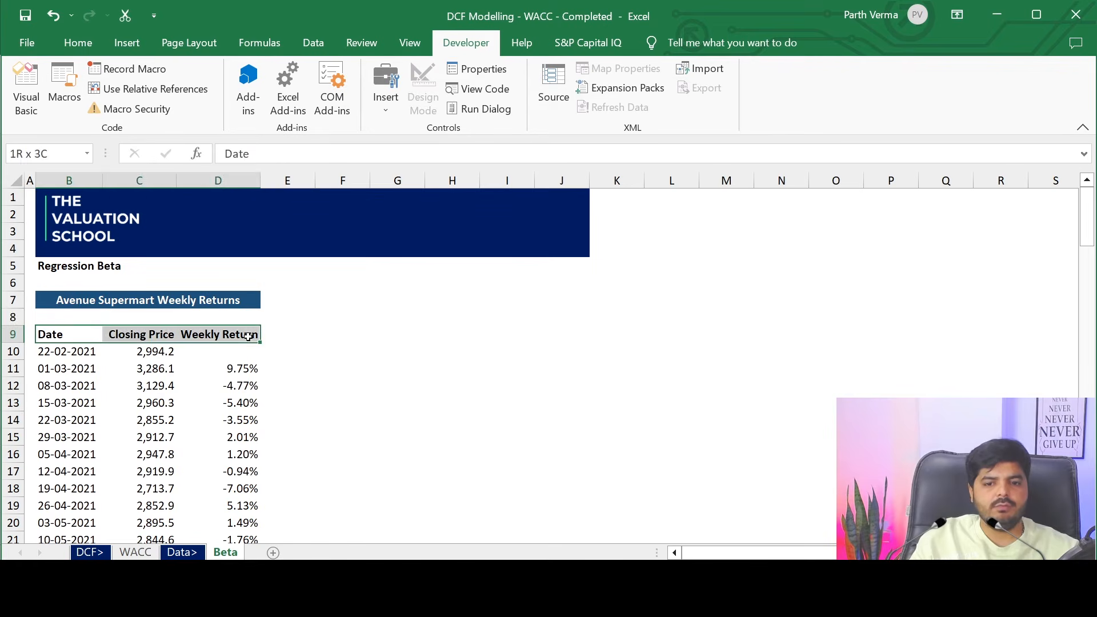
pyautogui.hotkey('ctrl', '1')
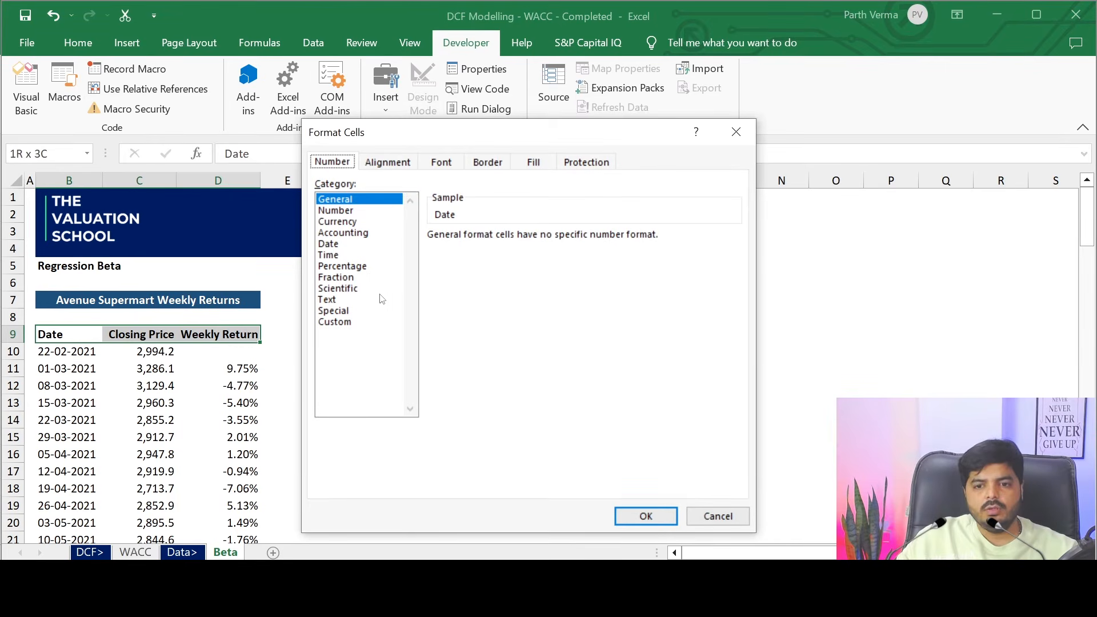
pyautogui.click(492, 165)
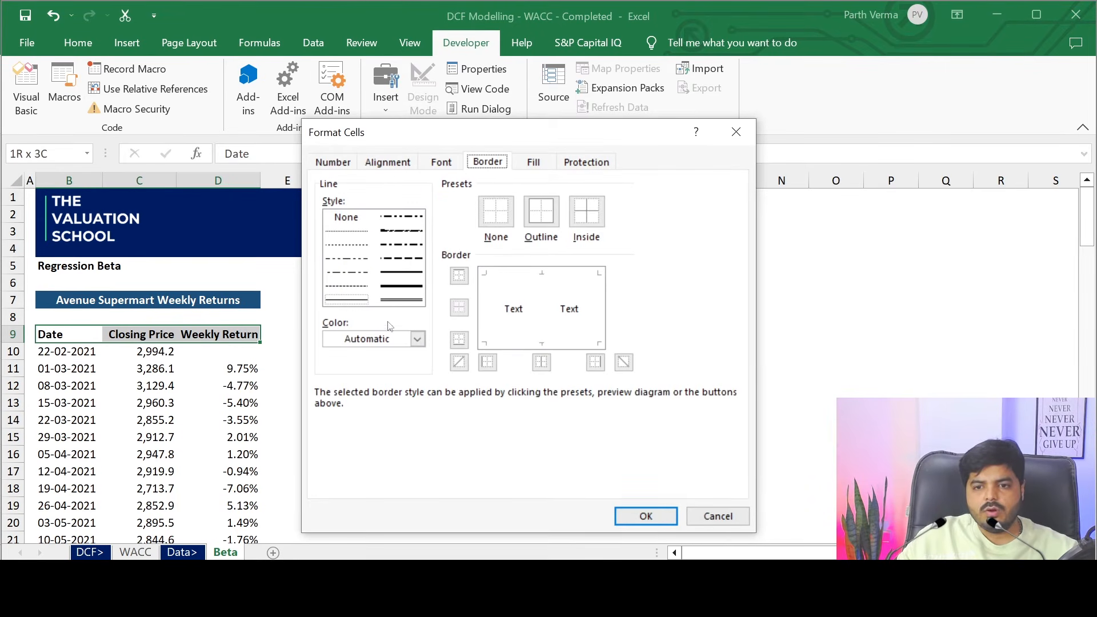
pyautogui.click(394, 340)
pyautogui.click(448, 457)
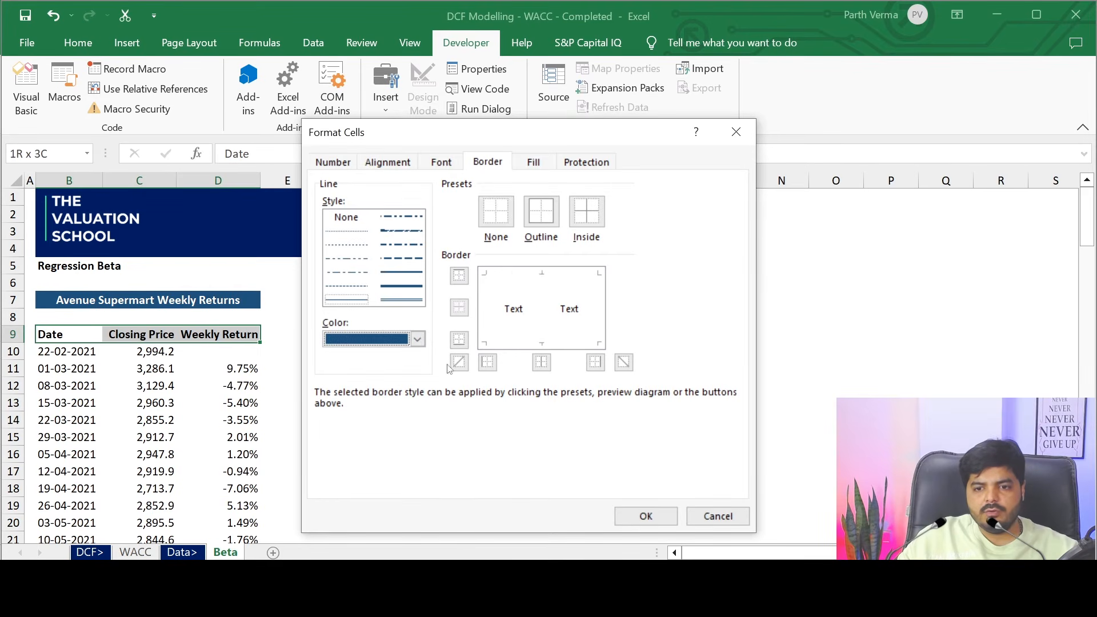
pyautogui.click(514, 342)
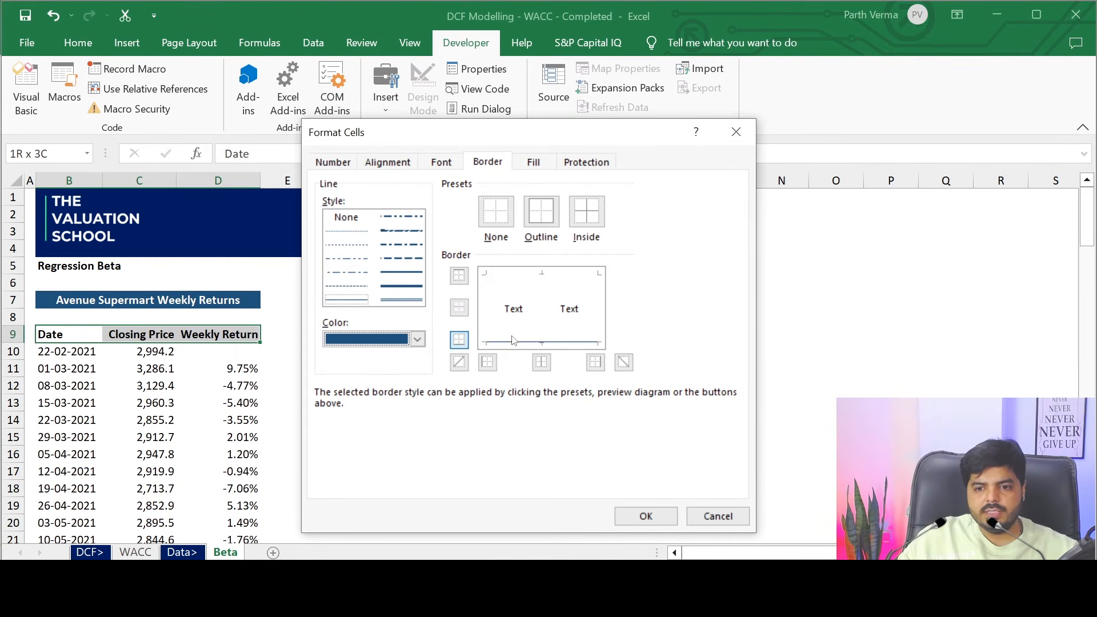
pyautogui.click(644, 515)
pyautogui.click(604, 420)
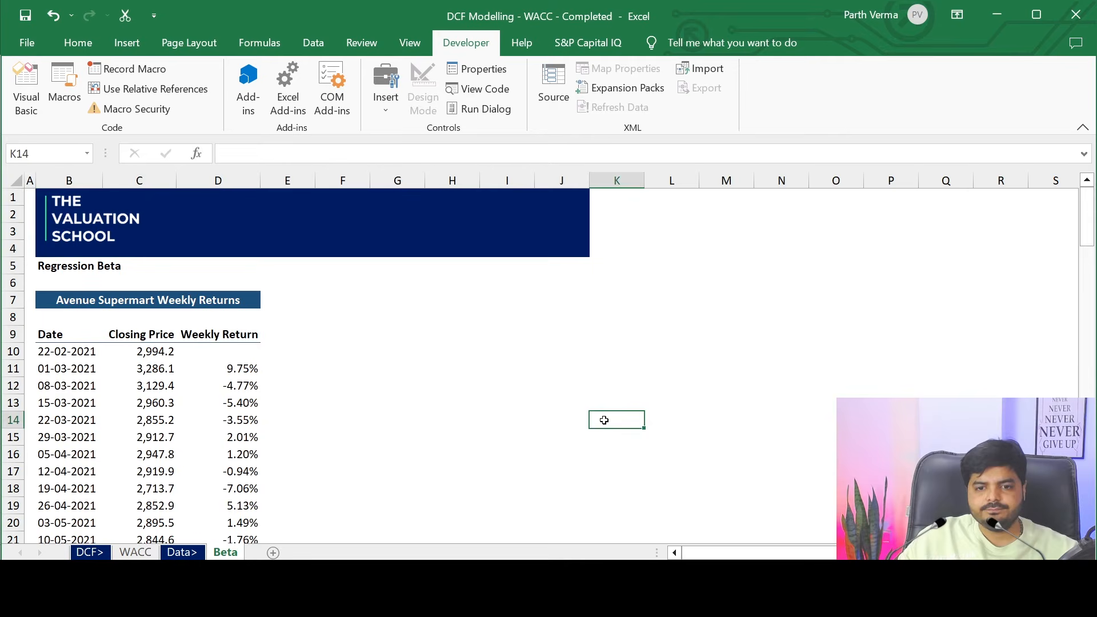
pyautogui.click(440, 451)
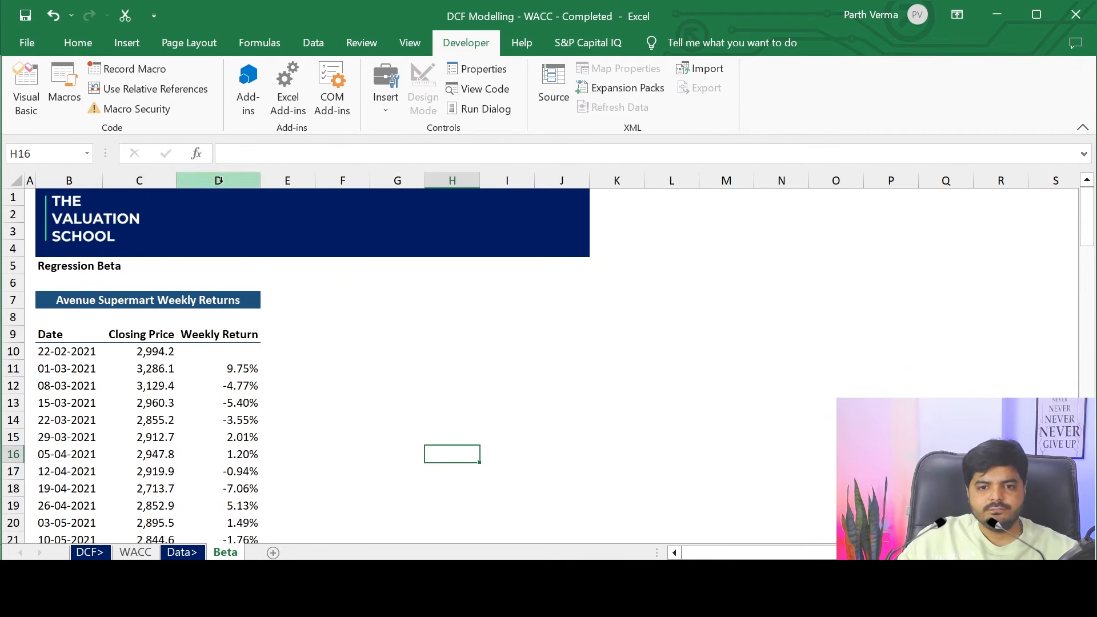
pyautogui.click(324, 380)
# Shorten the header in D9 to "Return".
pyautogui.click(211, 332)
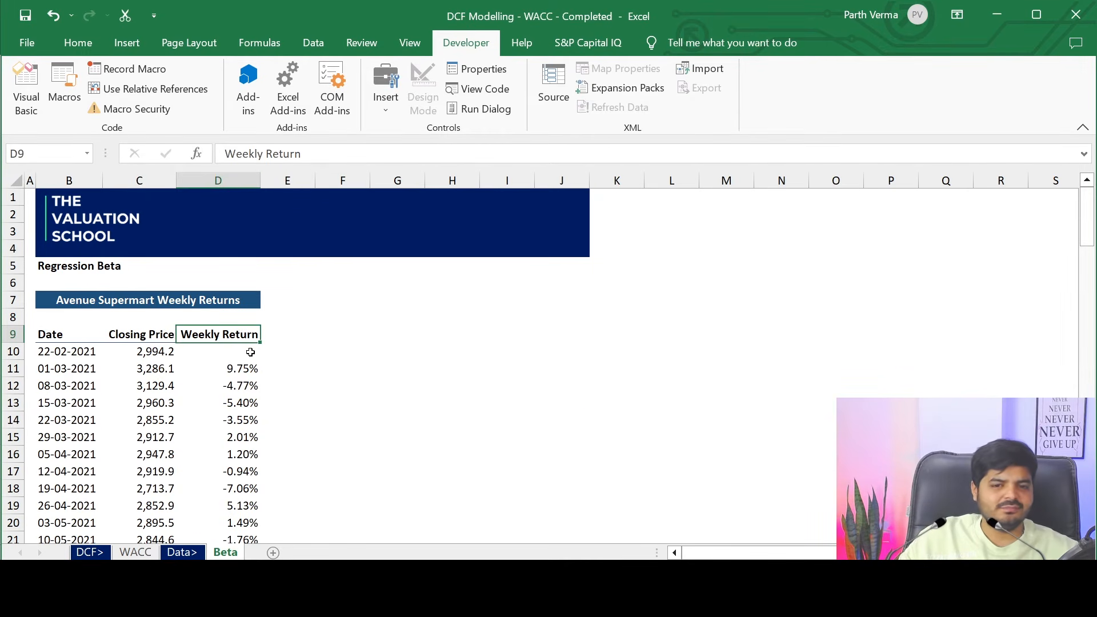
pyautogui.doubleClick(227, 336)
pyautogui.moveTo(227, 336); pyautogui.dragTo(179, 336)
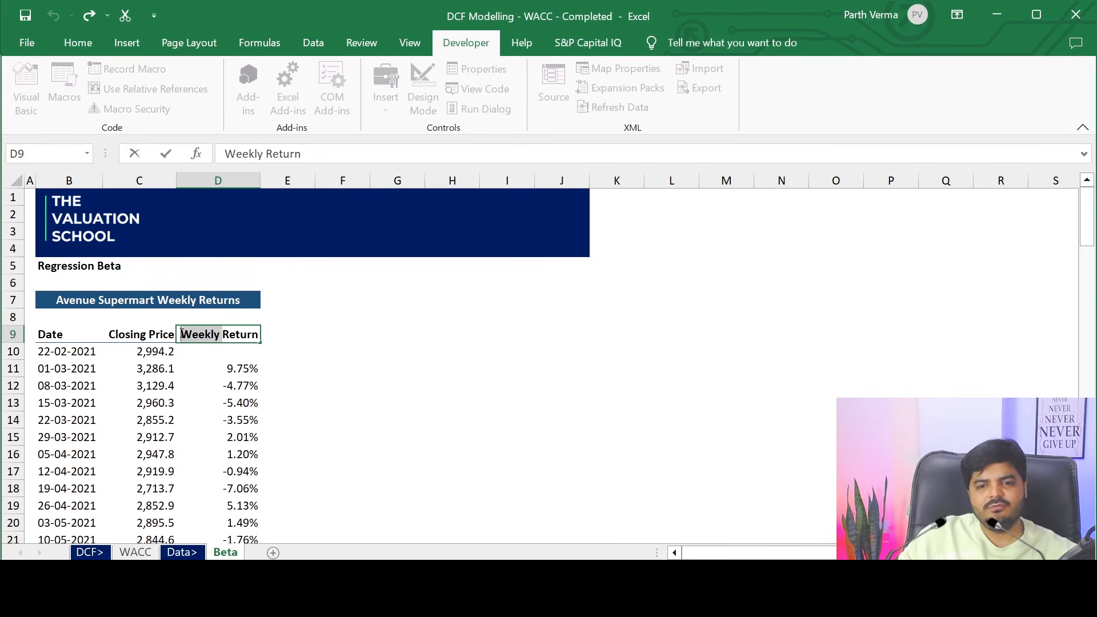
pyautogui.press('BackSpace')
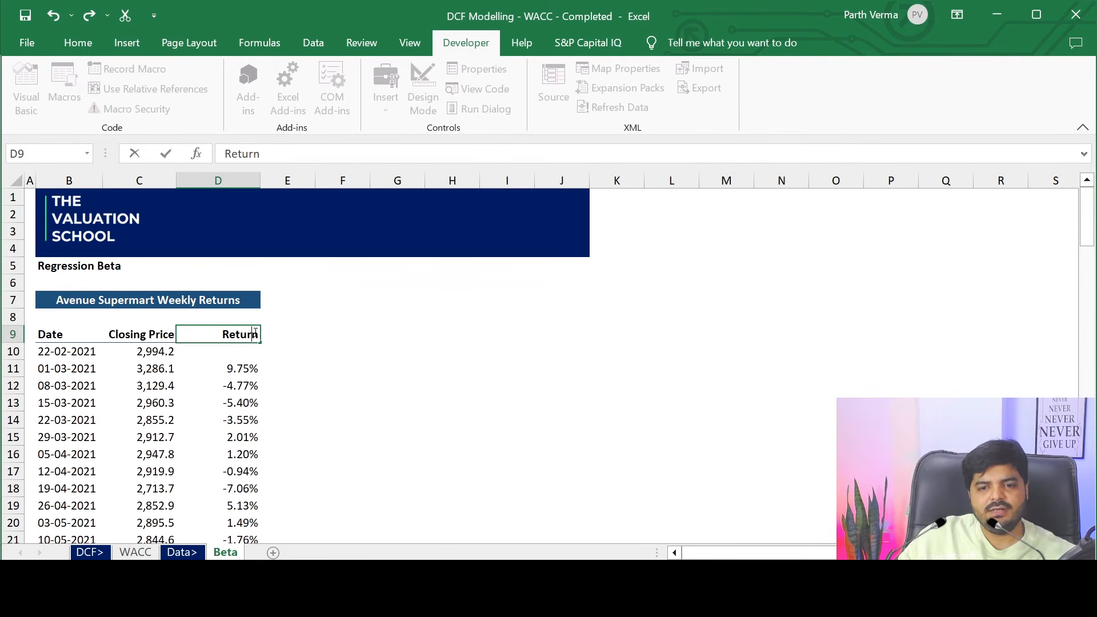
pyautogui.click(306, 332)
pyautogui.click(383, 486)
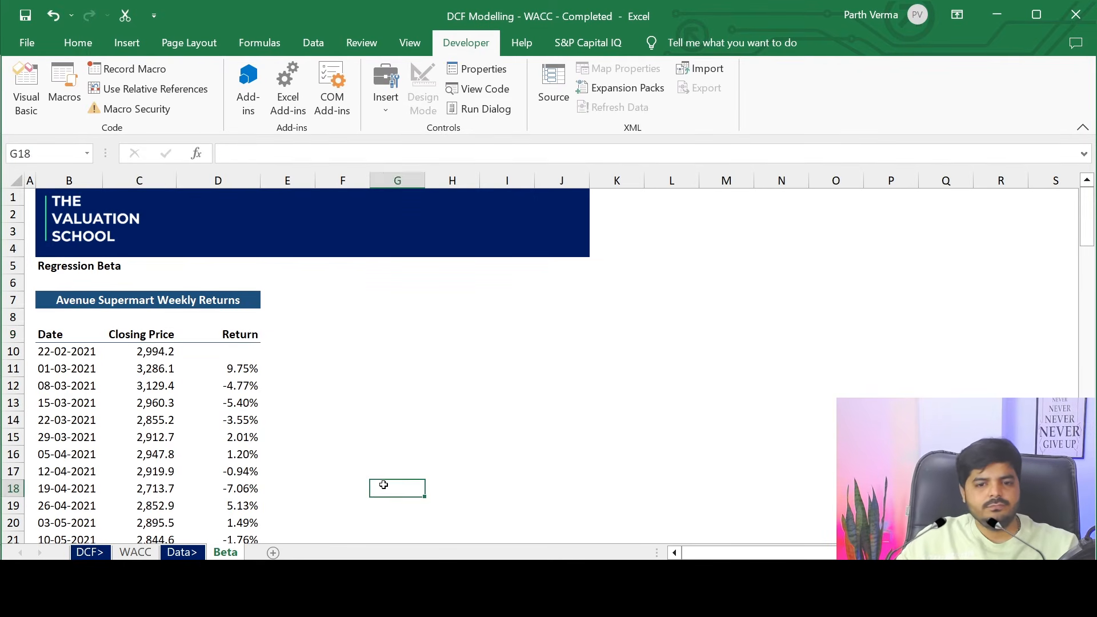
# Narrow column D slightly to suit the shortened header.
pyautogui.click(258, 352)
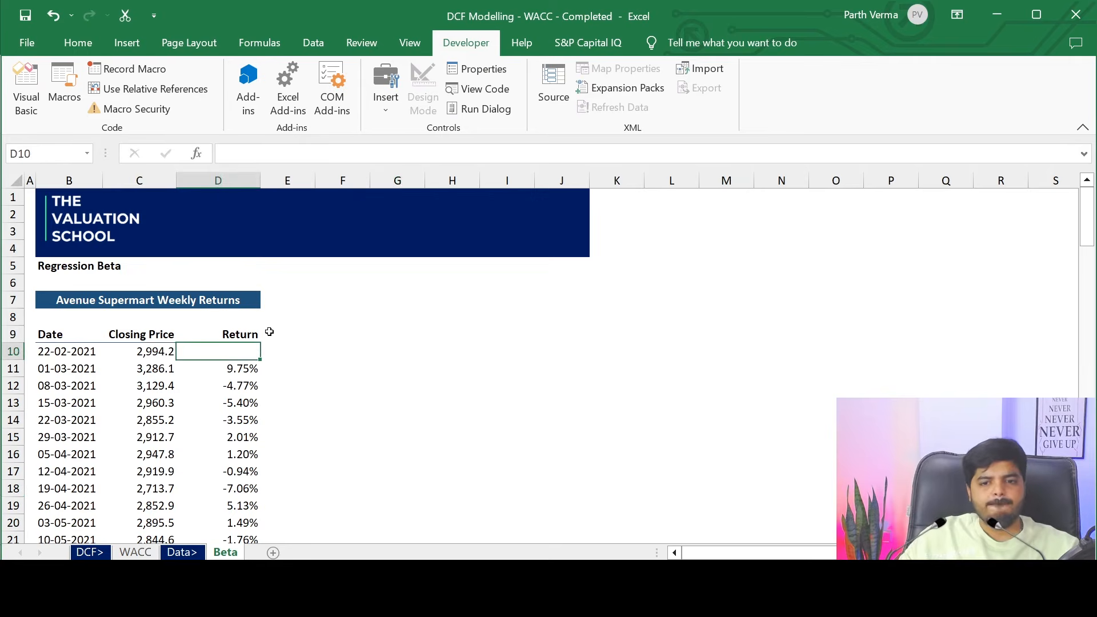
pyautogui.doubleClick(259, 173)
pyautogui.moveTo(229, 181); pyautogui.dragTo(242, 182)
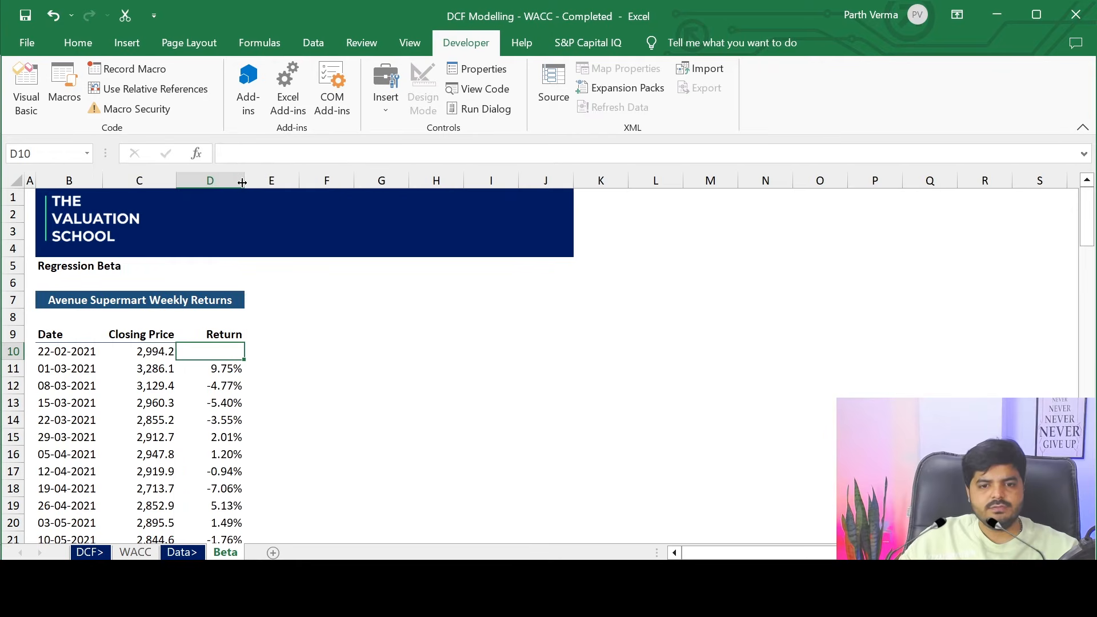
pyautogui.click(324, 391)
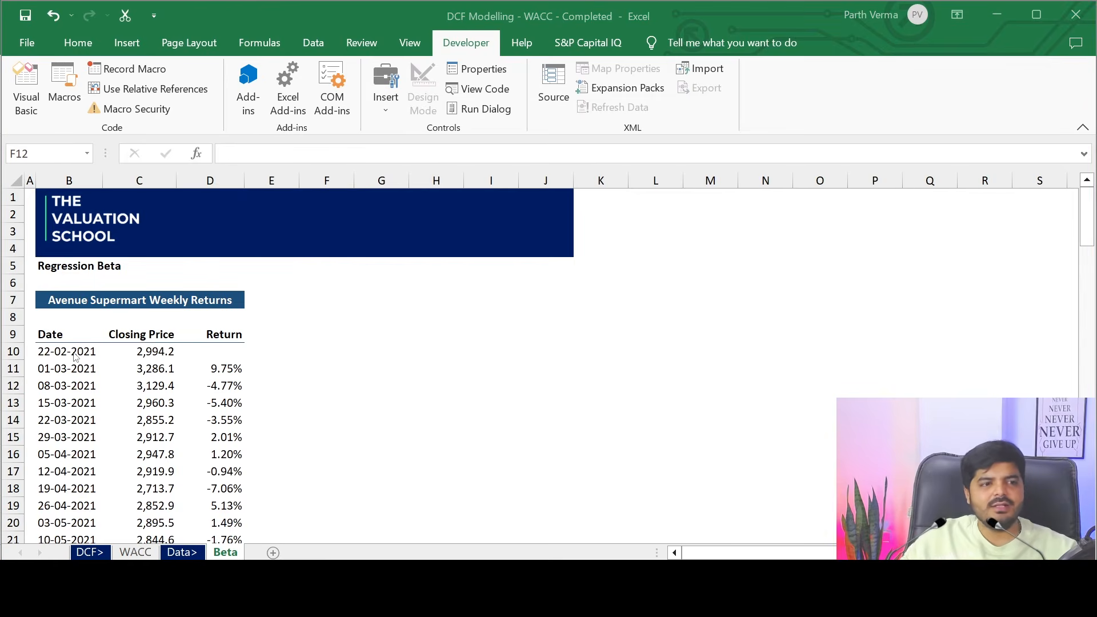
# Switch to the downloaded ^NSEI price workbook and maximise its window.
pyautogui.hotkey('alt', 'Tab')
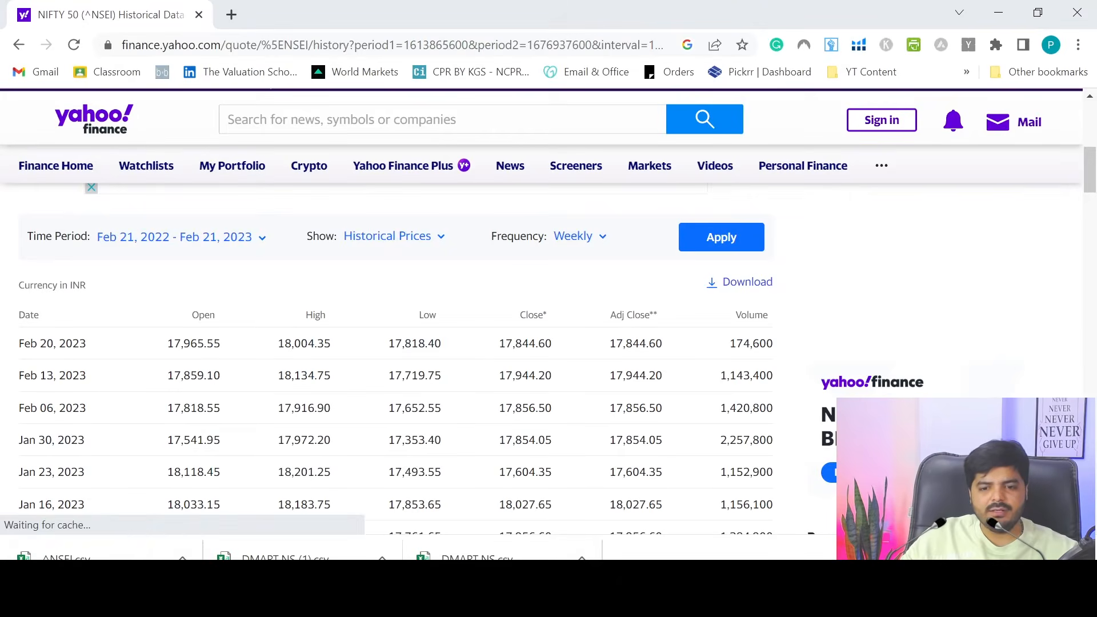
pyautogui.hotkey('alt', 'Tab')
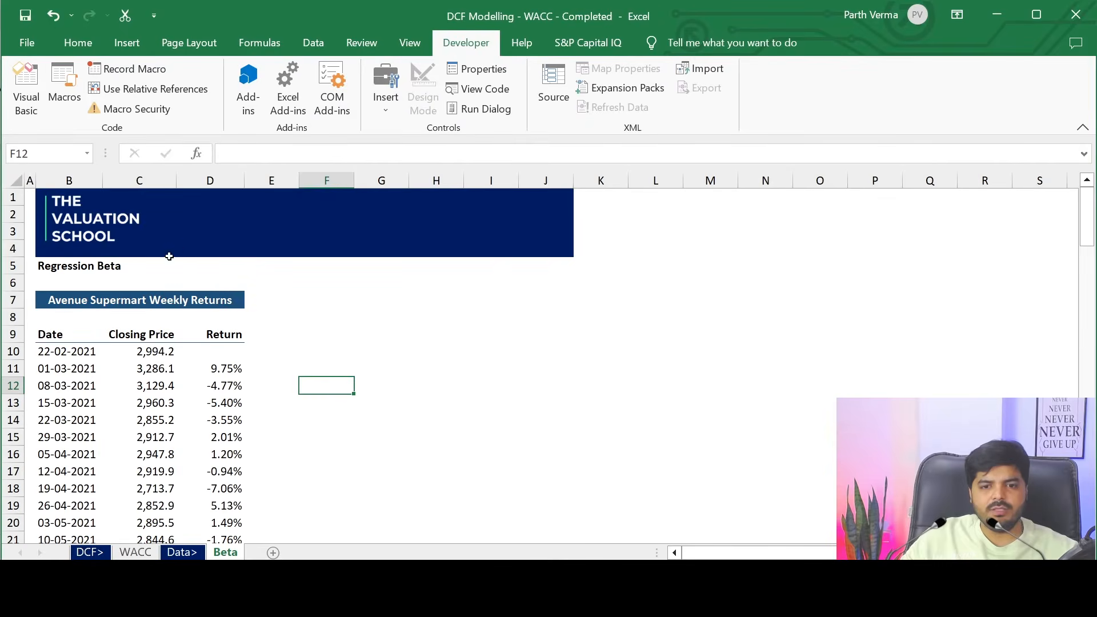
pyautogui.hotkey('alt', 'Tab')
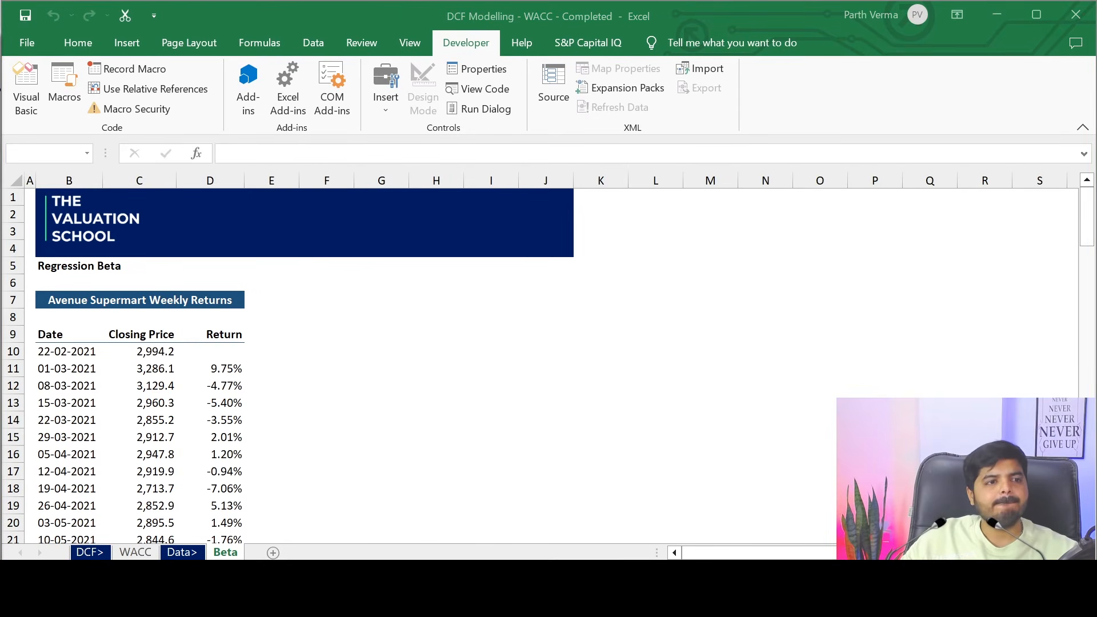
pyautogui.moveTo(1, 21); pyautogui.dragTo(861, 51)
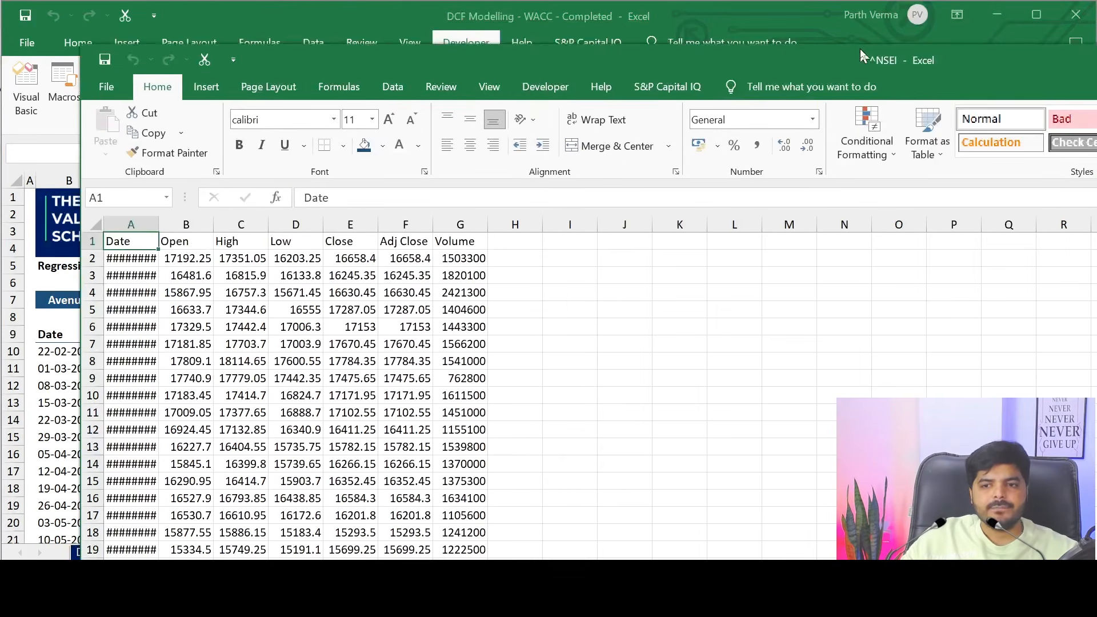
pyautogui.doubleClick(728, 56)
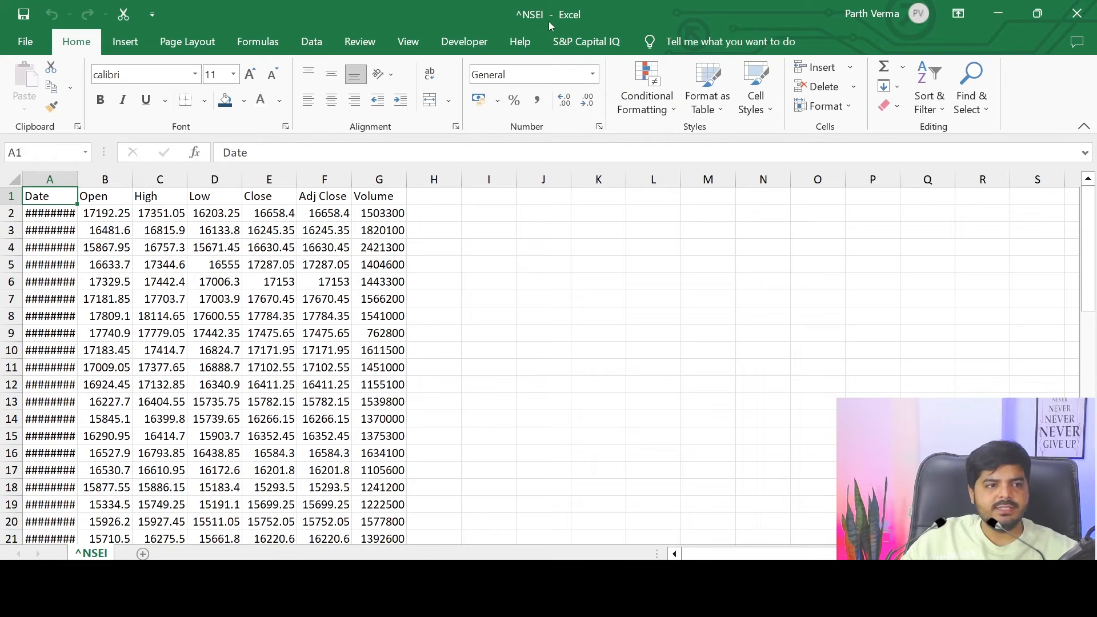
# Delete the Open, High, Low, Close and Volume columns, keeping only Date and Adj Close.
pyautogui.click(323, 350)
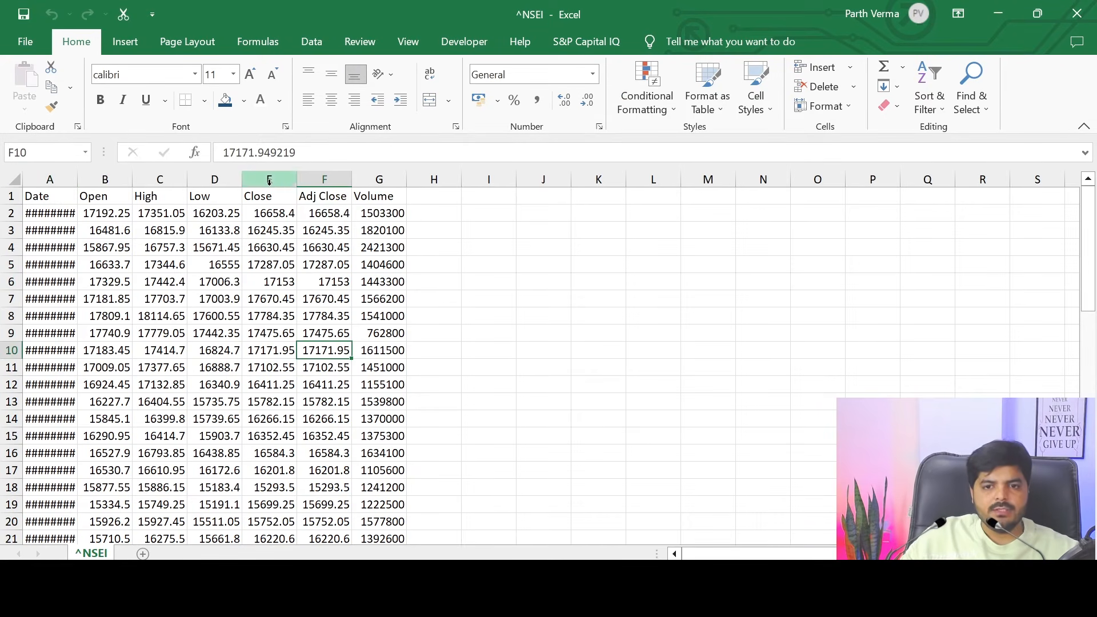
pyautogui.moveTo(269, 182); pyautogui.dragTo(103, 180)
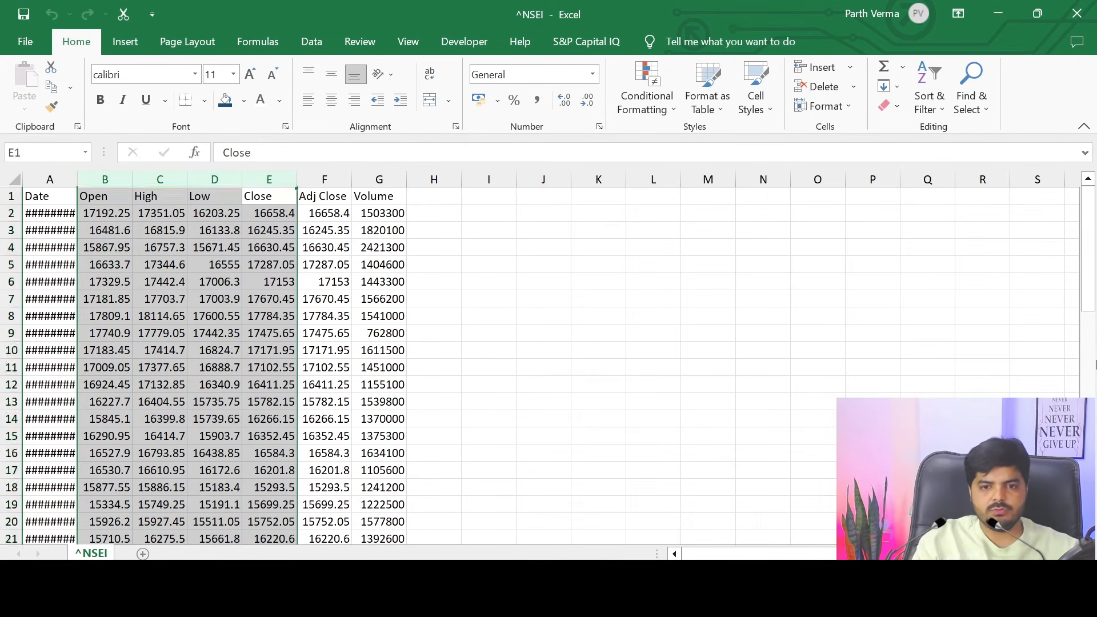
pyautogui.hotkey('ctrl', '-')
pyautogui.press('Right')
pyautogui.hotkey('ctrl', 'space')
pyautogui.press('Left')
pyautogui.press('Left')
pyautogui.press('Left')
pyautogui.hotkey('ctrl', 'space')
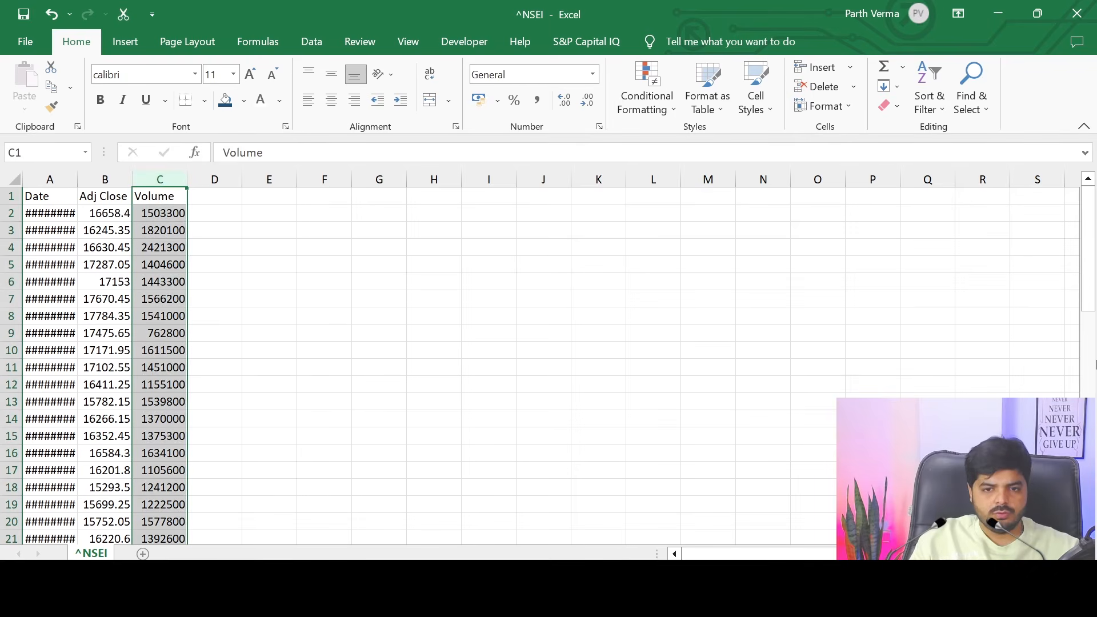
pyautogui.hotkey('ctrl', '-')
# AutoFit the width of the Date column in the ^NSEI workbook.
pyautogui.press('Left')
pyautogui.press('Left')
pyautogui.hotkey('ctrl', 'space')
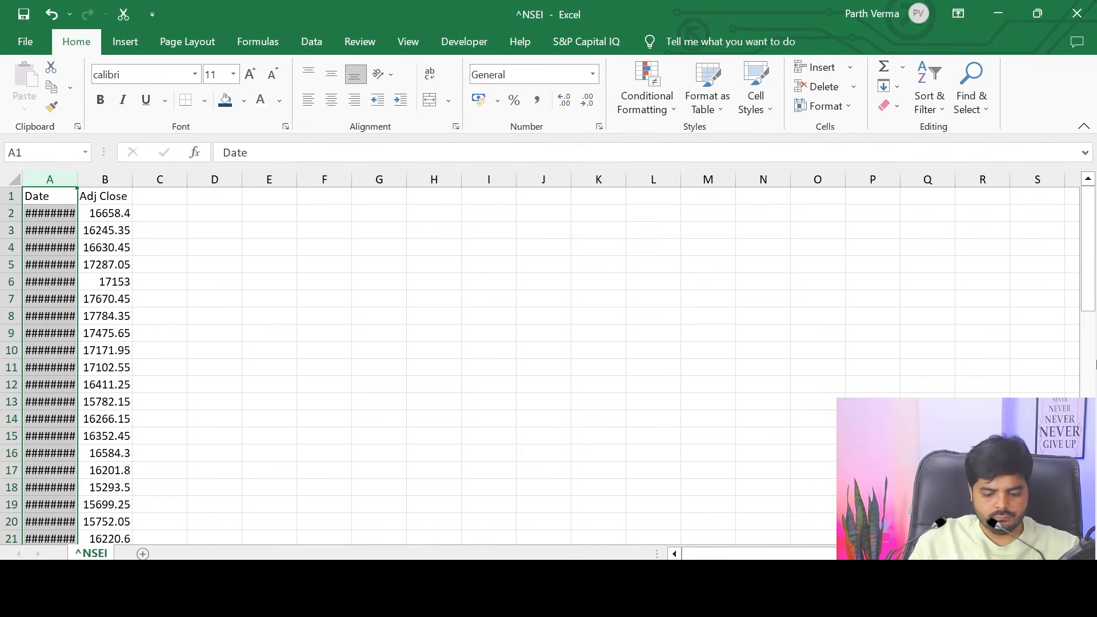
pyautogui.hotkey('alt', 'h')
pyautogui.press('o')
pyautogui.press('i')
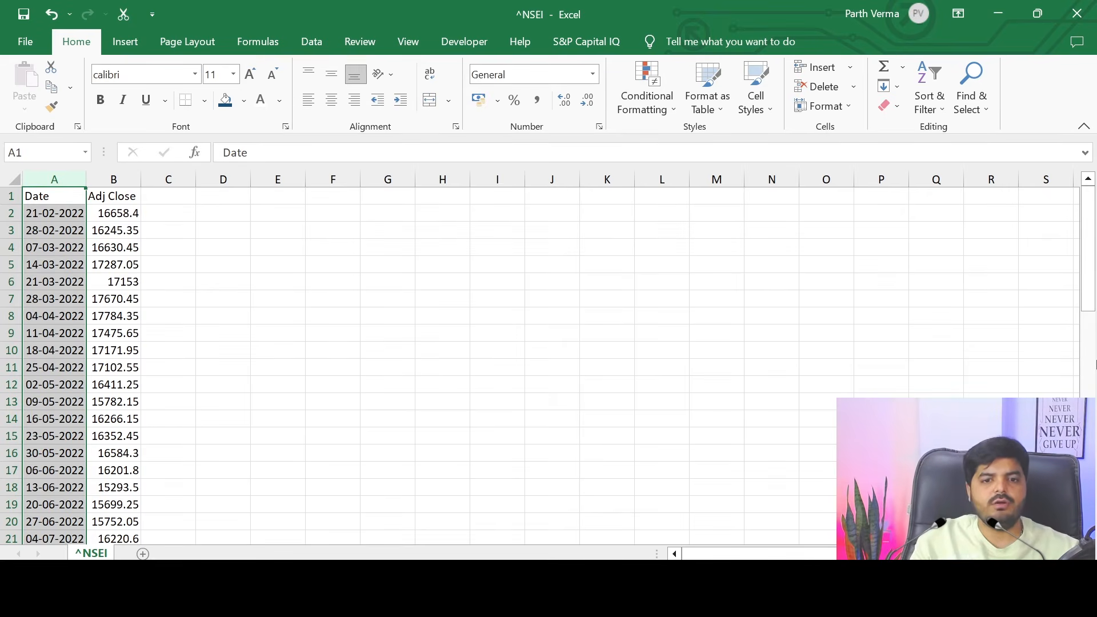
# Add a filter to the ^NSEI header row and open the Date column's filter options.
pyautogui.press('Up')
pyautogui.hotkey('ctrl', 'shift', 'l')
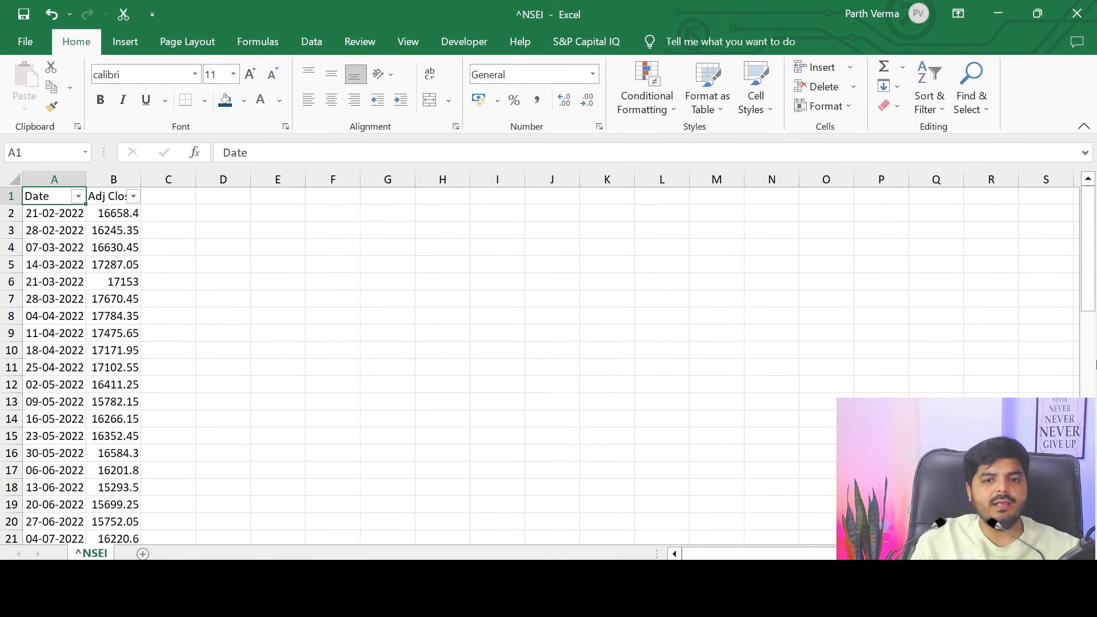
pyautogui.press('Down')
pyautogui.press('Up')
pyautogui.hotkey('alt', 'Down')
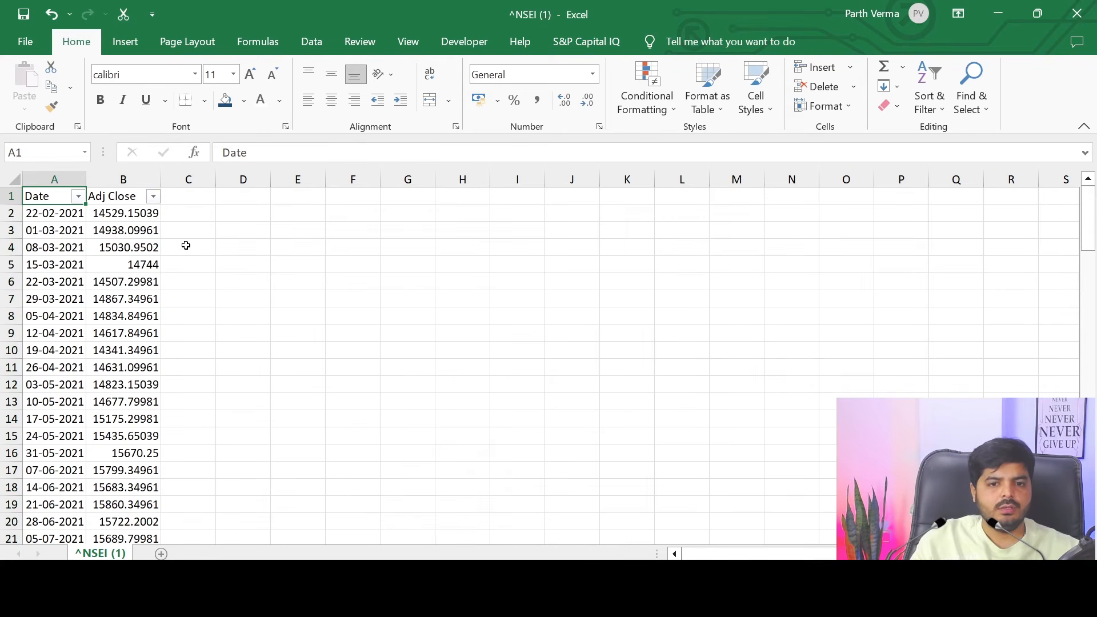
# Sort the ^NSEI (1) price data by Date from oldest to newest.
pyautogui.press('Right')
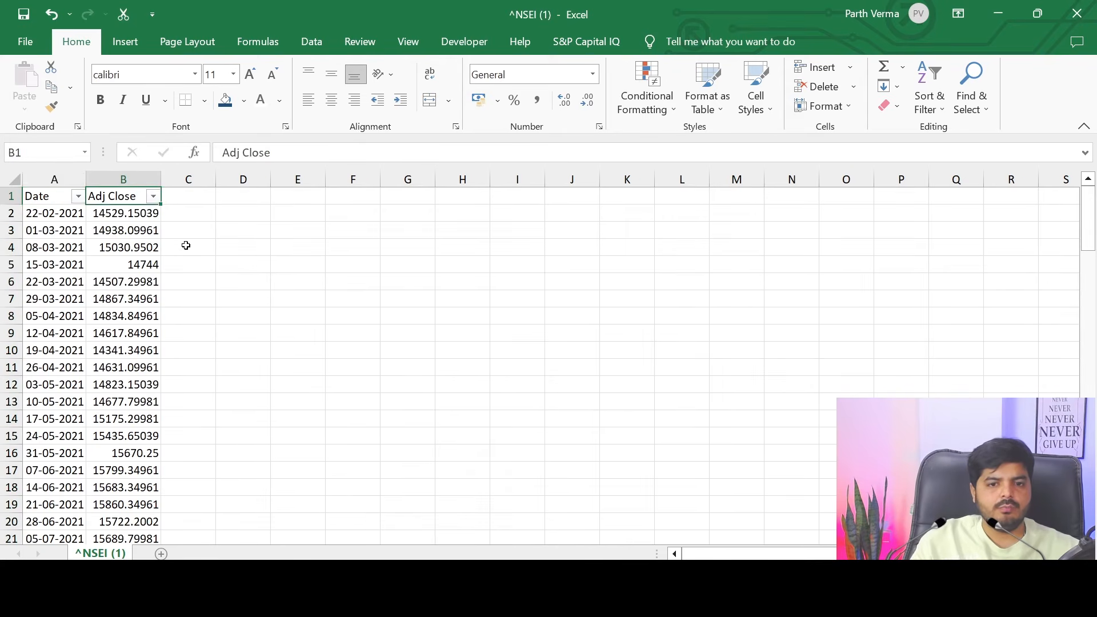
pyautogui.press('Left')
pyautogui.hotkey('alt', 'Down')
pyautogui.press('Down')
pyautogui.press('Return')
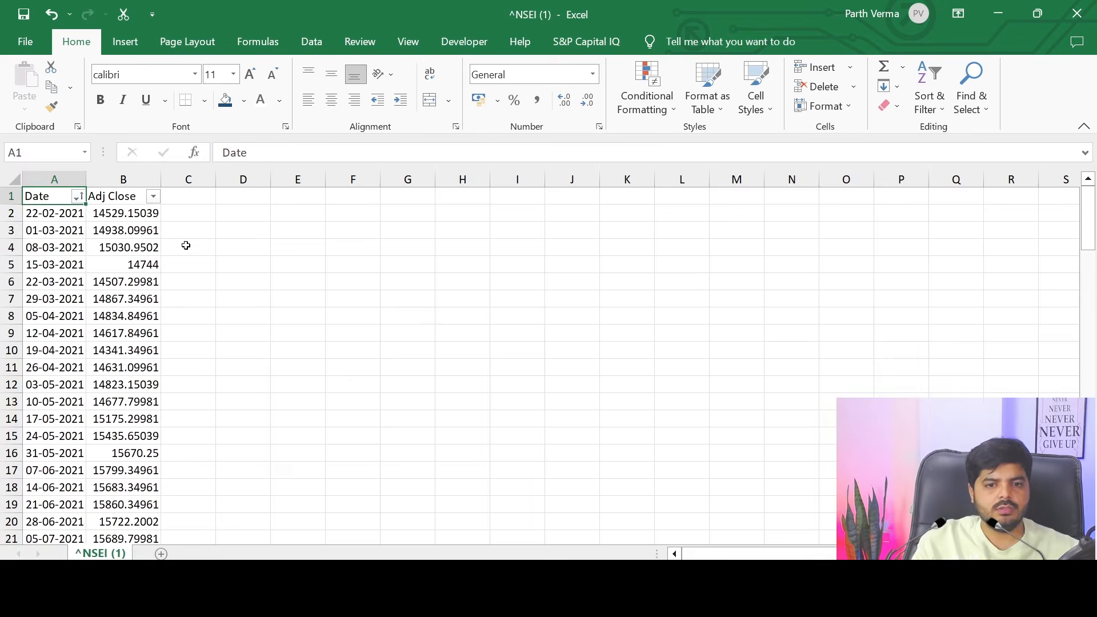
# Copy the adjusted closing prices in B2:B106 of the ^NSEI (1) workbook.
pyautogui.press('Right')
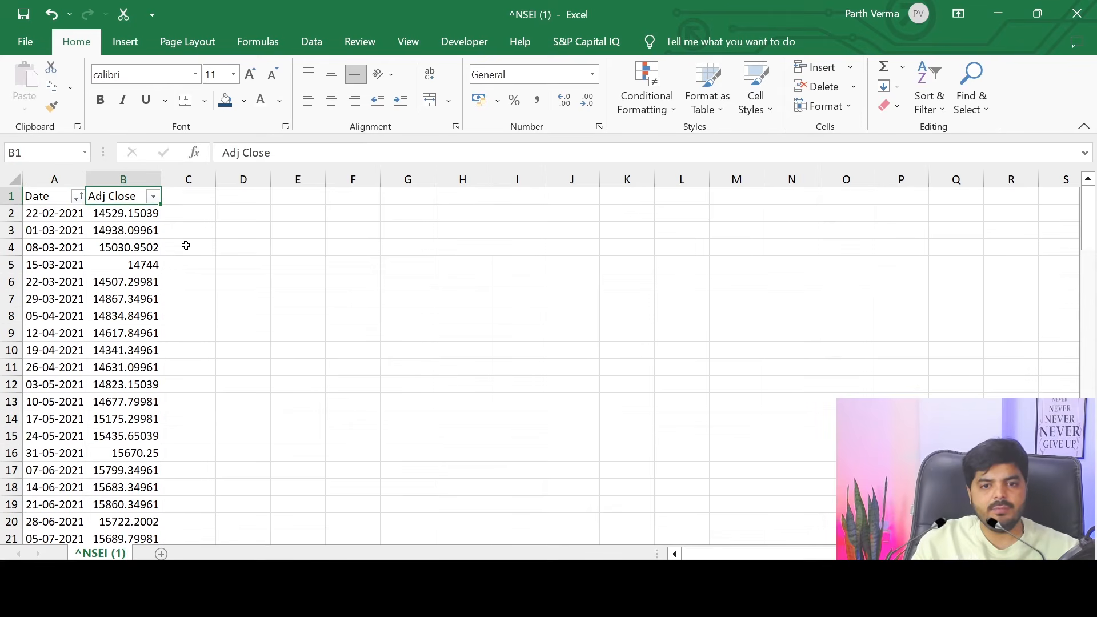
pyautogui.press('Down')
pyautogui.hotkey('ctrl', 'shift', 'Down')
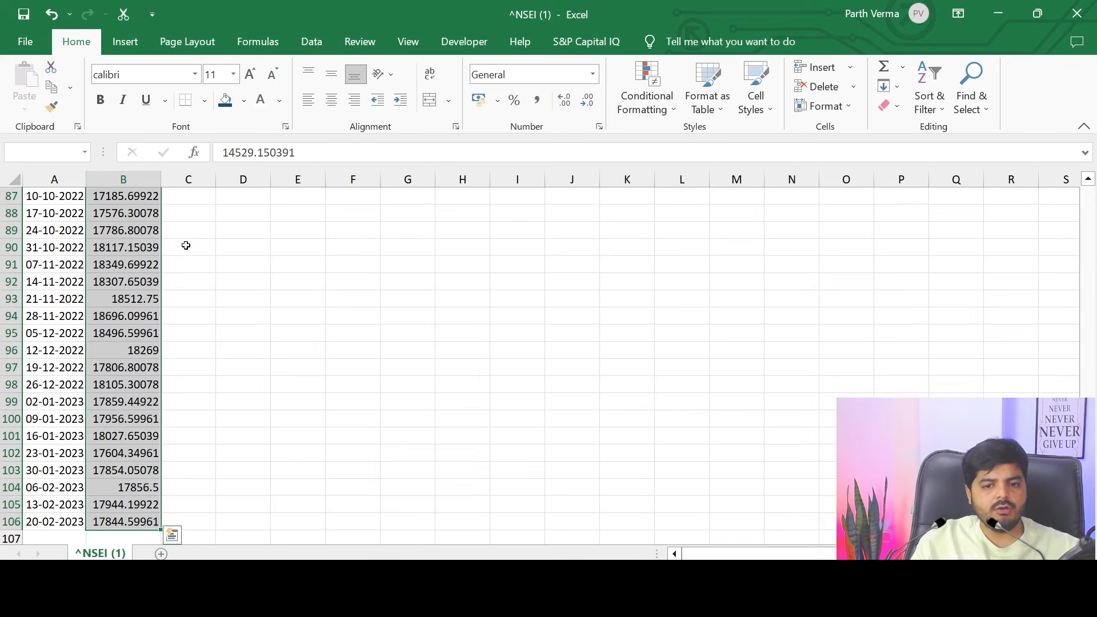
pyautogui.hotkey('ctrl', 'c')
# Switch to the DCF Modelling - WACC - Completed workbook and paste the NIFTY prices on the Beta sheet starting at F10.
pyautogui.hotkey('alt', 'Tab')
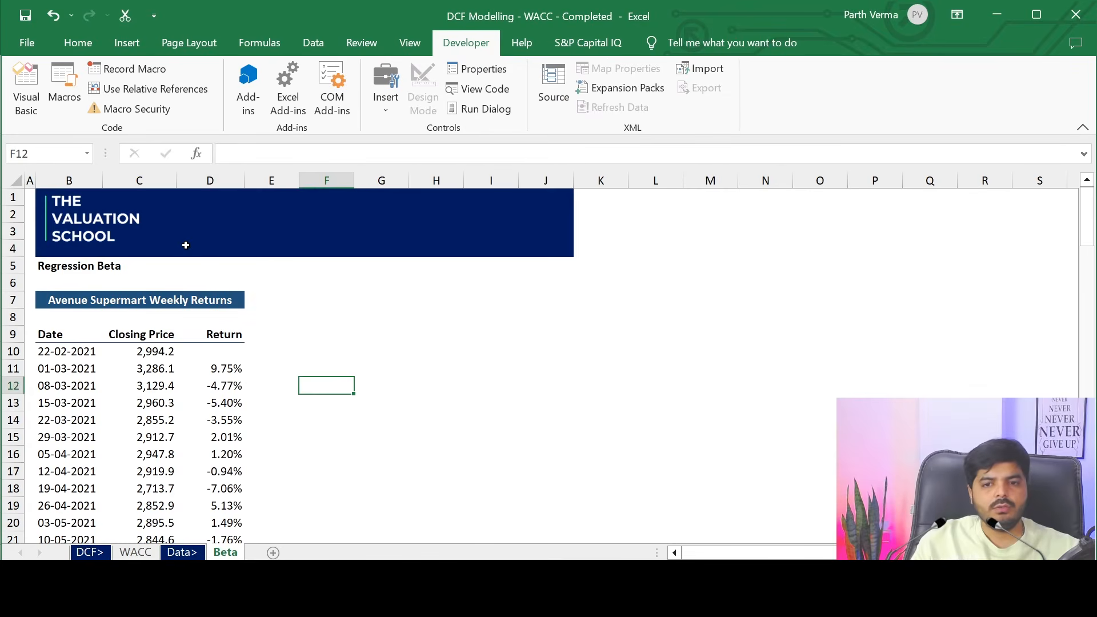
pyautogui.press('Up')
pyautogui.press('Up')
pyautogui.press('Up')
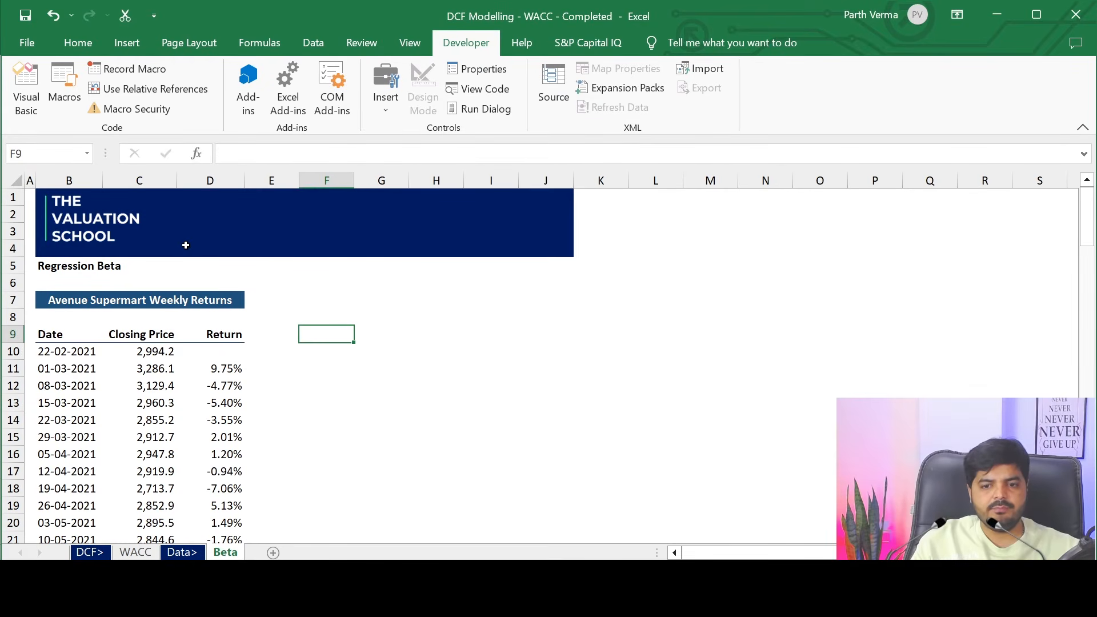
pyautogui.hotkey('ctrl', 'v')
pyautogui.hotkey('ctrl', 'z')
pyautogui.press('Down')
pyautogui.hotkey('ctrl', 'v')
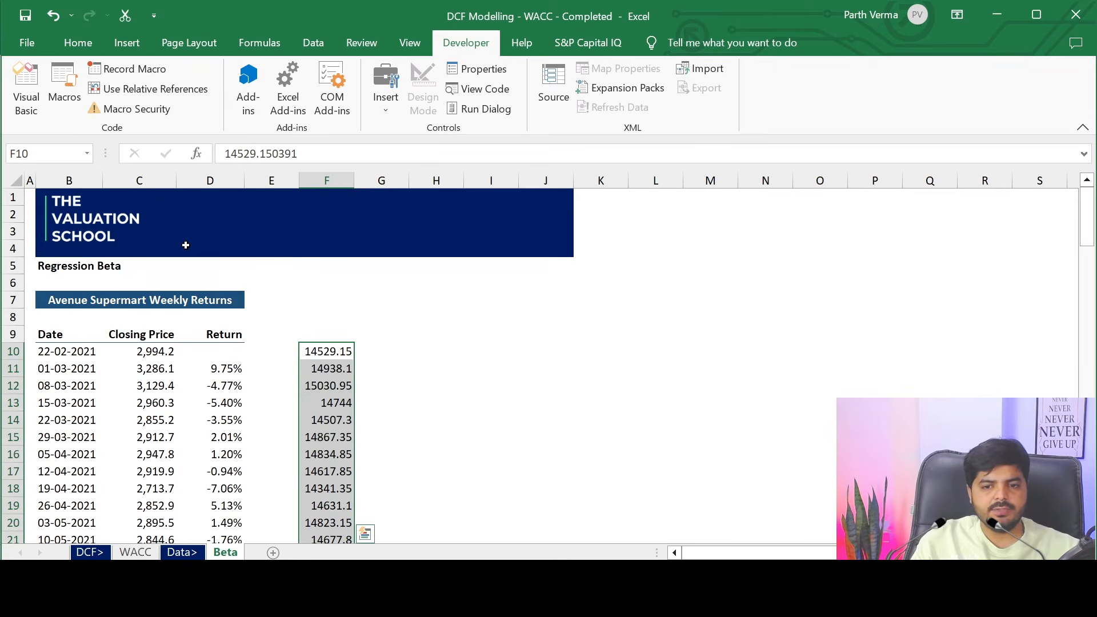
# Check the last date in column B against the end of the pasted NIFTY prices.
pyautogui.press('Left')
pyautogui.hotkey('ctrl', 'Left')
pyautogui.hotkey('ctrl', 'Left')
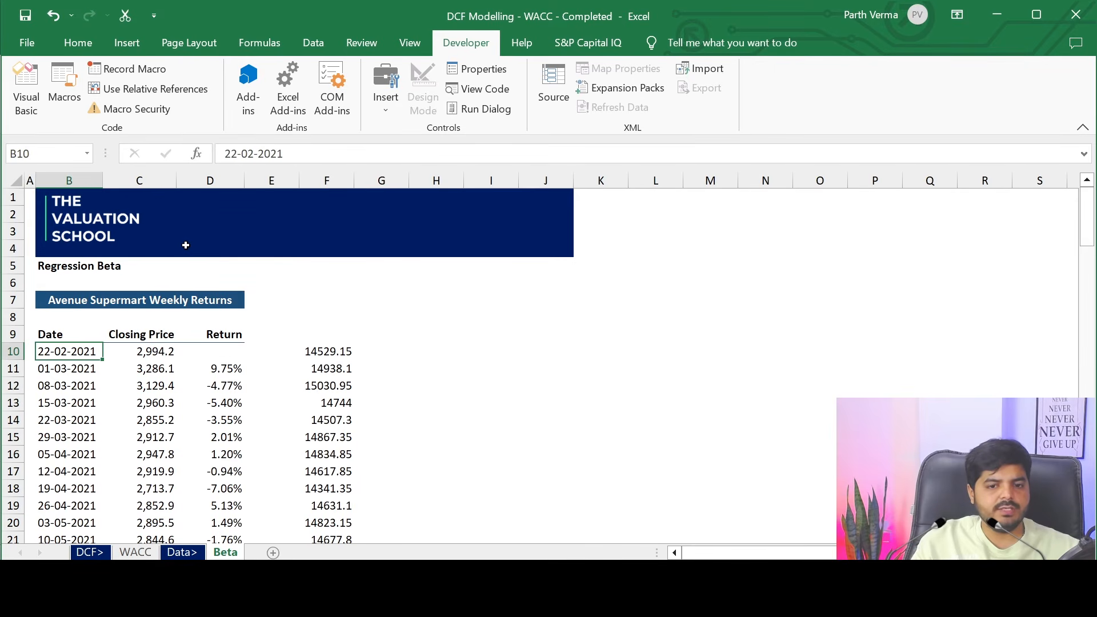
pyautogui.hotkey('ctrl', 'Down')
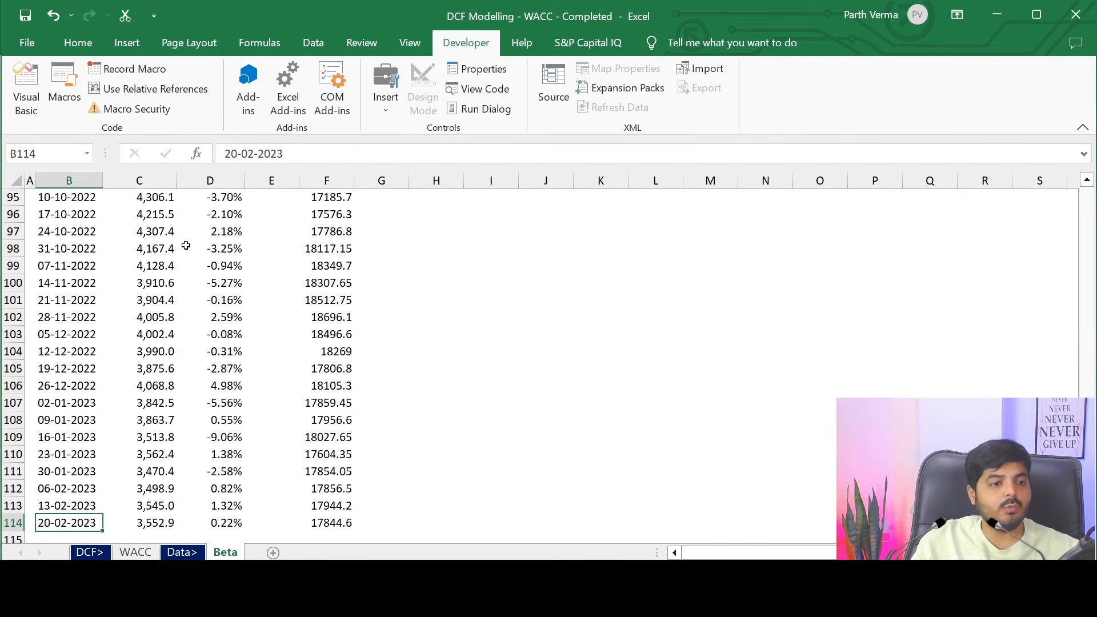
# Check the last date in column A of the ^NSEI (1) workbook against the last date on the Beta sheet.
pyautogui.hotkey('alt', 'Tab')
pyautogui.press('Left')
pyautogui.hotkey('ctrl', 'Down')
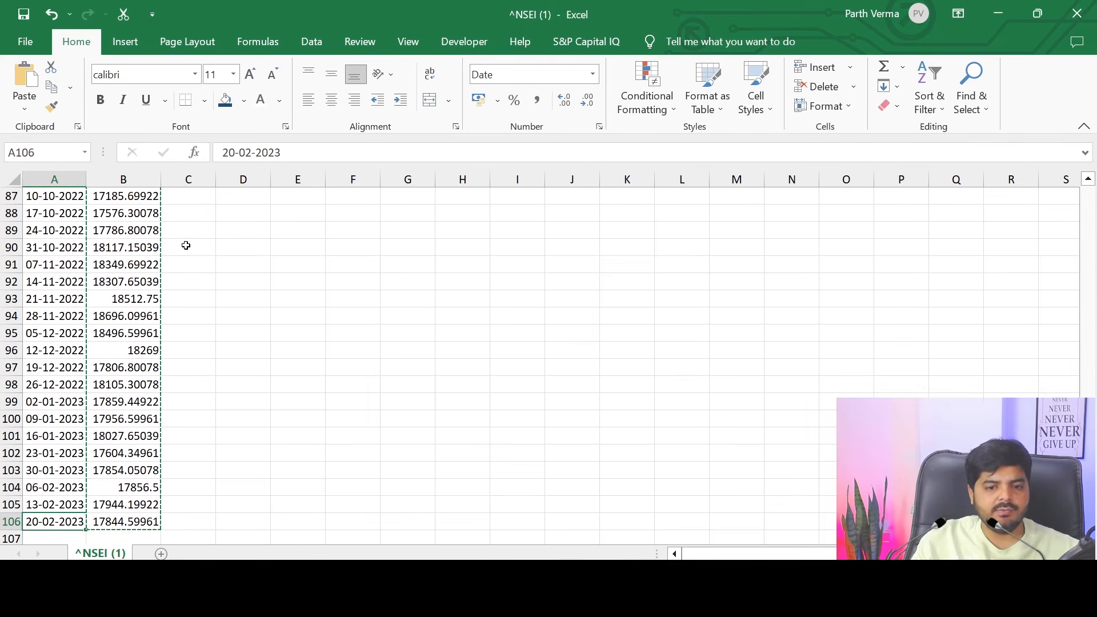
pyautogui.hotkey('alt', 'Tab')
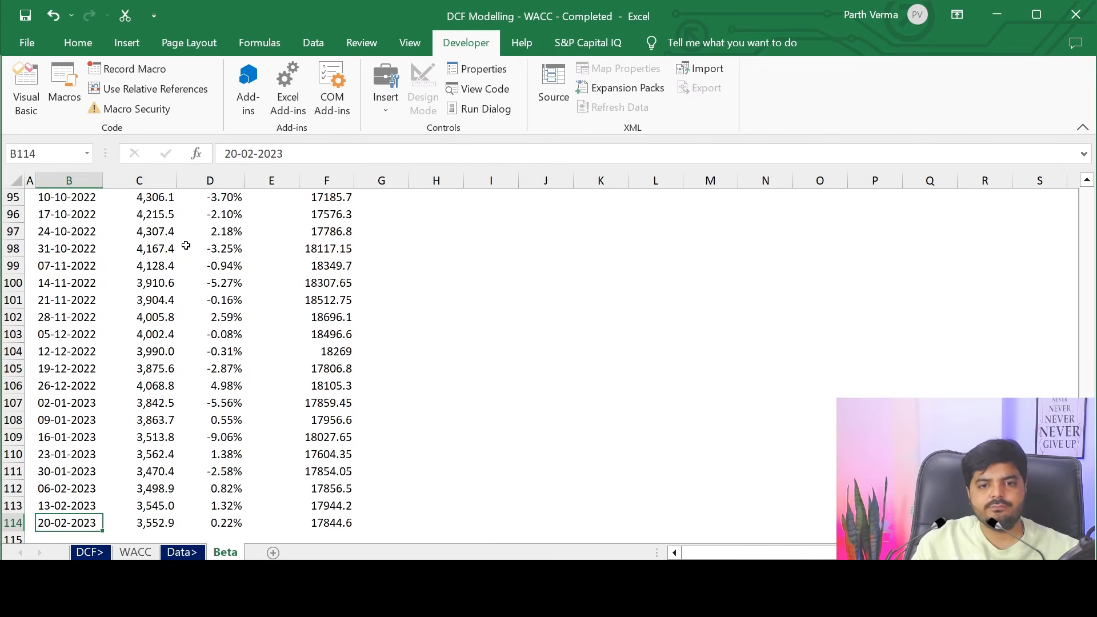
# Examine the first dates in column B alongside the first NIFTY prices in column F of the Beta sheet.
pyautogui.press('Up')
pyautogui.hotkey('ctrl', 'Up')
pyautogui.press('Down')
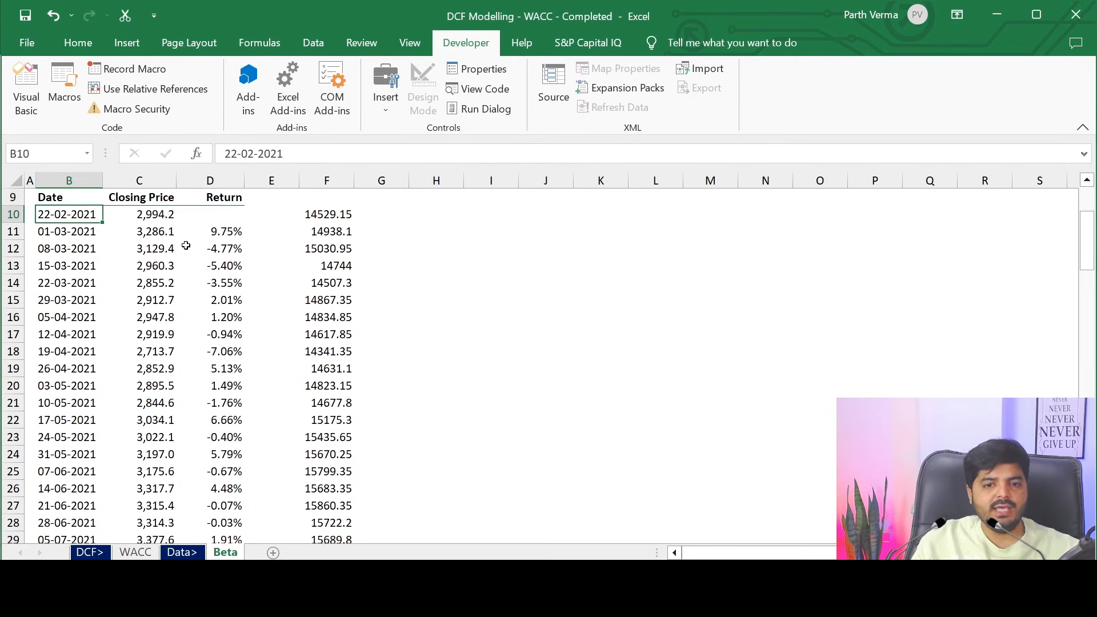
pyautogui.press('Down')
pyautogui.press('Right')
pyautogui.press('Right')
pyautogui.press('Right')
pyautogui.press('Right')
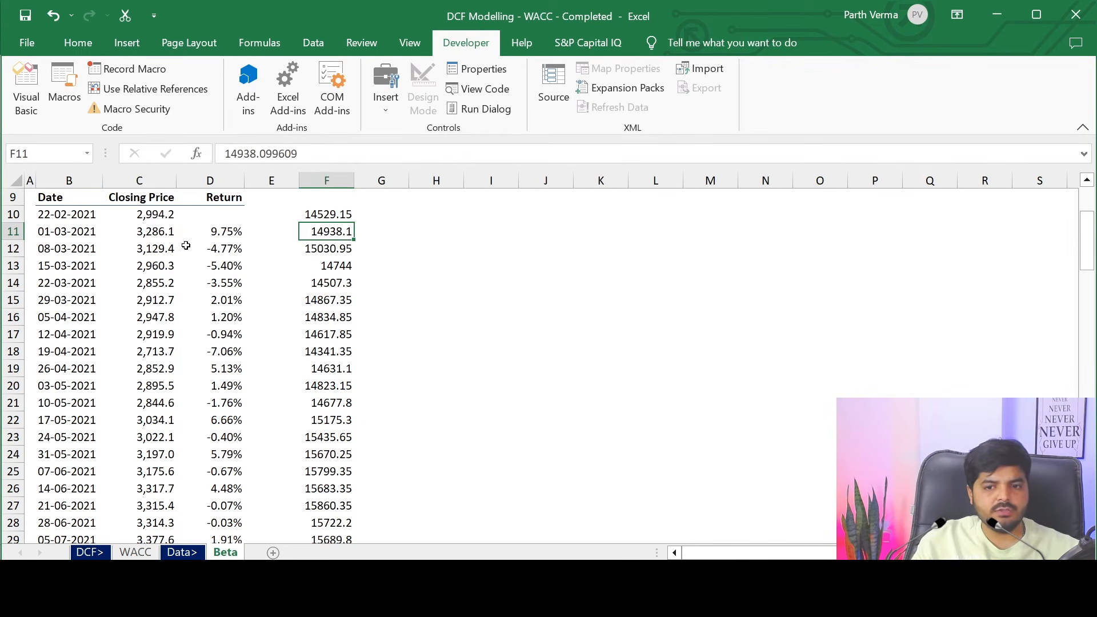
pyautogui.press('Up')
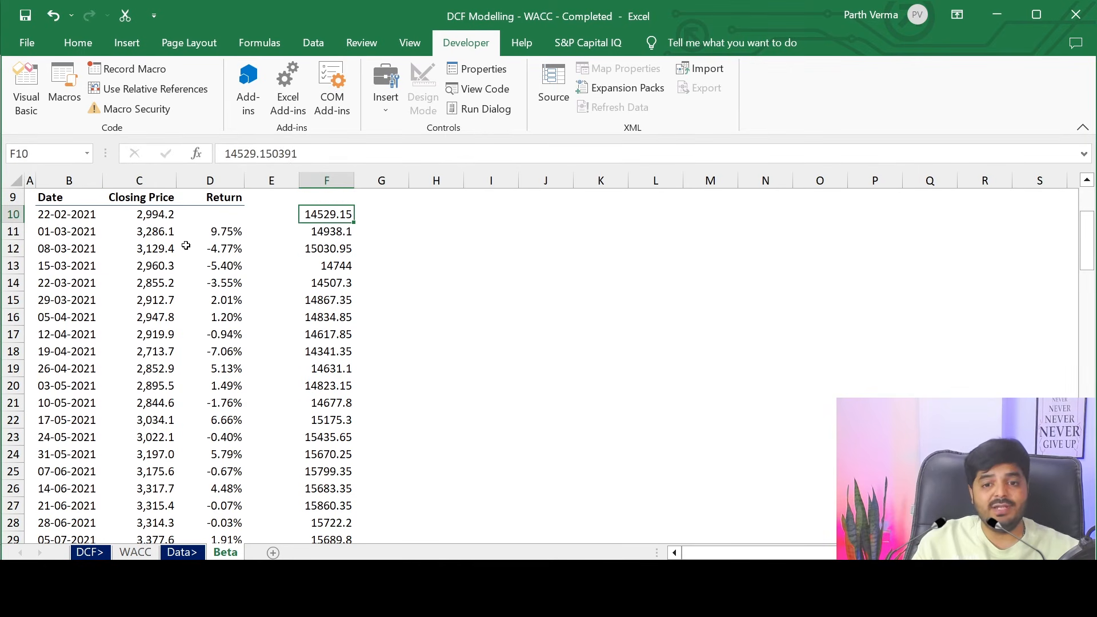
pyautogui.press('Up')
pyautogui.press('Up')
pyautogui.press('Up')
pyautogui.press('Up')
pyautogui.press('Up')
pyautogui.press('Down')
pyautogui.press('Down')
pyautogui.press('Down')
pyautogui.press('Down')
pyautogui.press('Down')
# Copy the Closing Price and Return headers from C9:D9 to F9:G9 above the NIFTY prices.
pyautogui.press('Left')
pyautogui.press('Left')
pyautogui.press('Left')
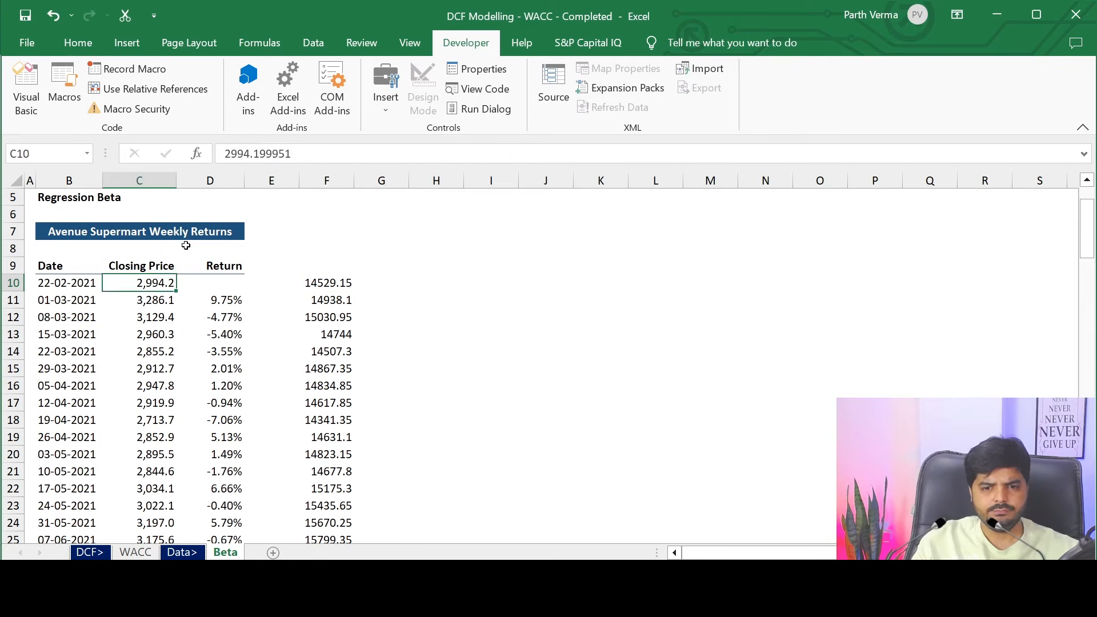
pyautogui.press('Left')
pyautogui.press('Up')
pyautogui.press('Right')
pyautogui.hotkey('shift', 'Right')
pyautogui.hotkey('ctrl', 'c')
pyautogui.press('Right')
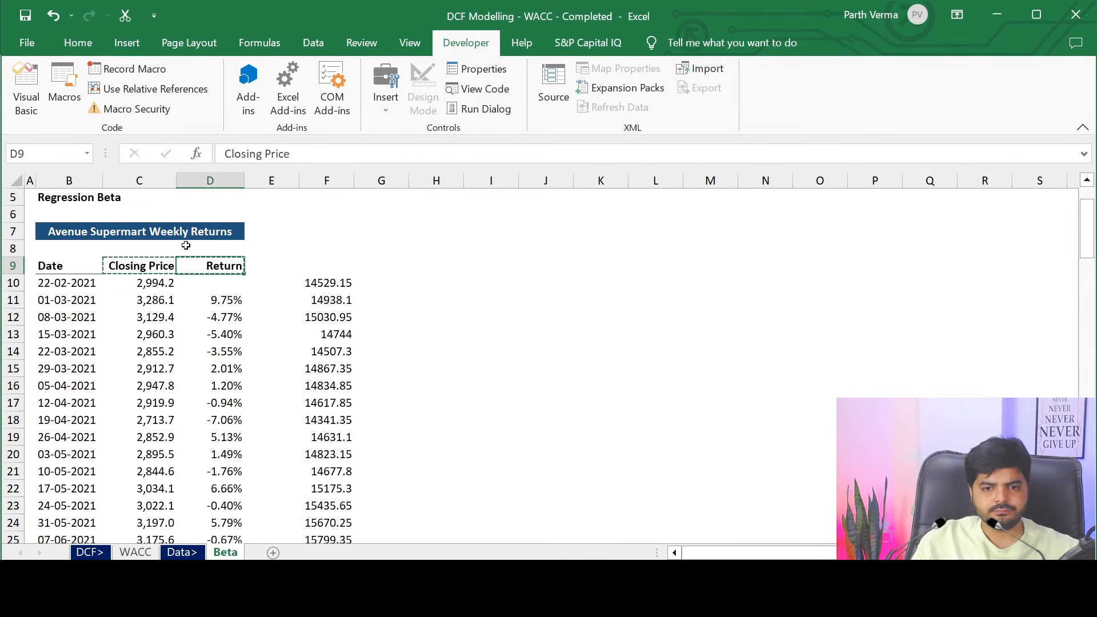
pyautogui.press('Right')
pyautogui.press('Right')
pyautogui.hotkey('ctrl', 'v')
# Copy the weekly return formulas from D11:D114 into column G starting at G11 for the NIFTY prices.
pyautogui.press('Left')
pyautogui.press('Left')
pyautogui.press('Down')
pyautogui.press('Down')
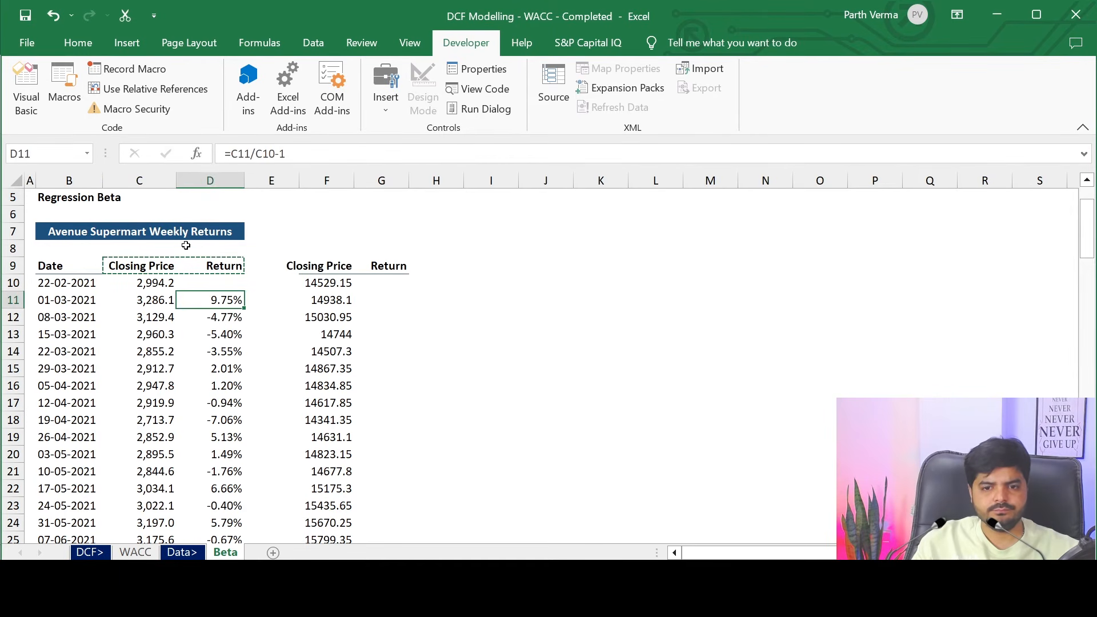
pyautogui.hotkey('ctrl', 'shift', 'Down')
pyautogui.hotkey('ctrl', 'c')
pyautogui.press('Up')
pyautogui.press('Down')
pyautogui.press('Right')
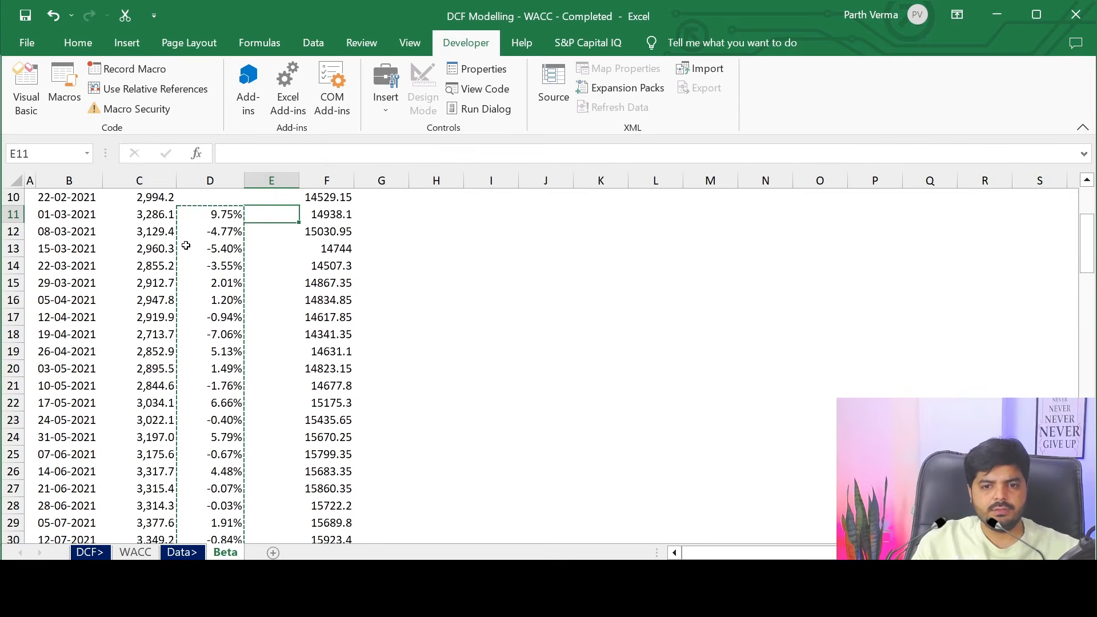
pyautogui.press('Right')
pyautogui.press('Right')
pyautogui.hotkey('ctrl', 'v')
pyautogui.press('Up')
pyautogui.press('Down')
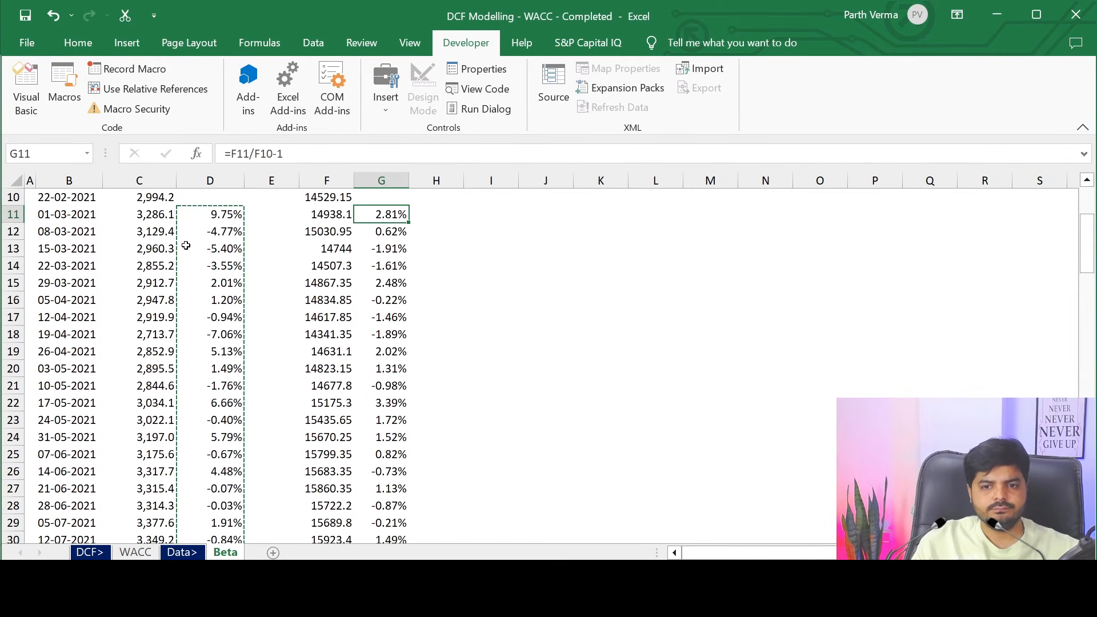
# Copy the Avenue Supermart Weekly Returns title banner from row 7 to F7 above the NIFTY table.
pyautogui.press('Up')
pyautogui.press('Up')
pyautogui.press('Up')
pyautogui.press('Up')
pyautogui.press('Up')
pyautogui.press('Up')
pyautogui.press('Left')
pyautogui.press('Left')
pyautogui.press('Left')
pyautogui.press('Left')
pyautogui.press('Left')
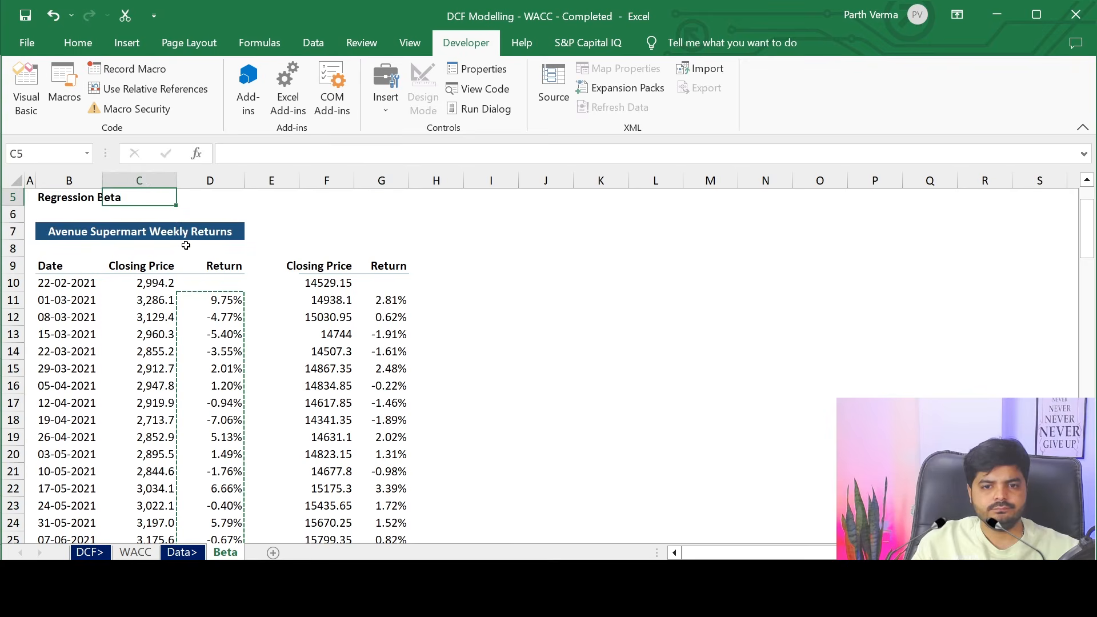
pyautogui.press('Down')
pyautogui.press('Down')
pyautogui.hotkey('ctrl', 'c')
pyautogui.press('Right')
pyautogui.press('Right')
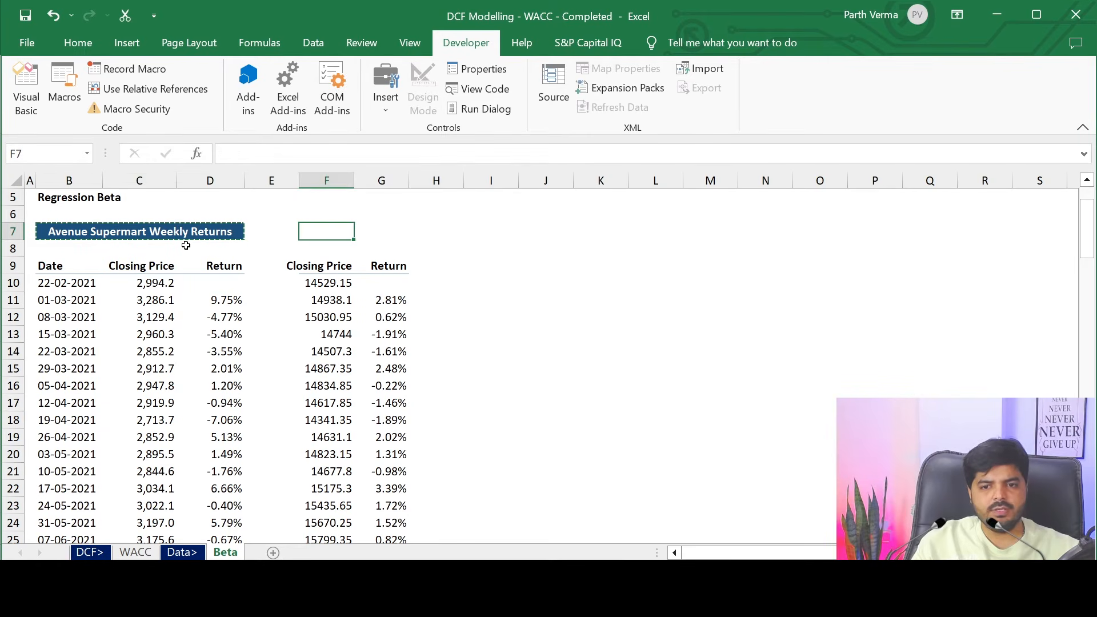
pyautogui.hotkey('ctrl', 'v')
# Unmerge the copied title banner in F7:H7 and delete column H so it spans only the NIFTY table.
pyautogui.hotkey('alt', 'h')
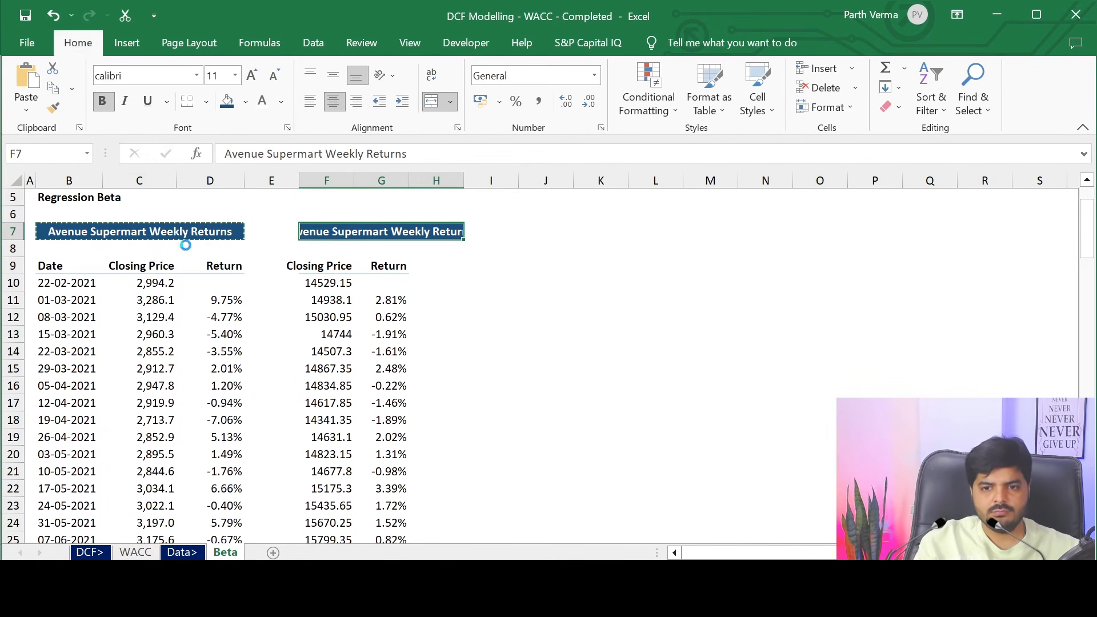
pyautogui.press('m')
pyautogui.press('u')
pyautogui.press('Right')
pyautogui.press('Right')
pyautogui.hotkey('ctrl', 'space')
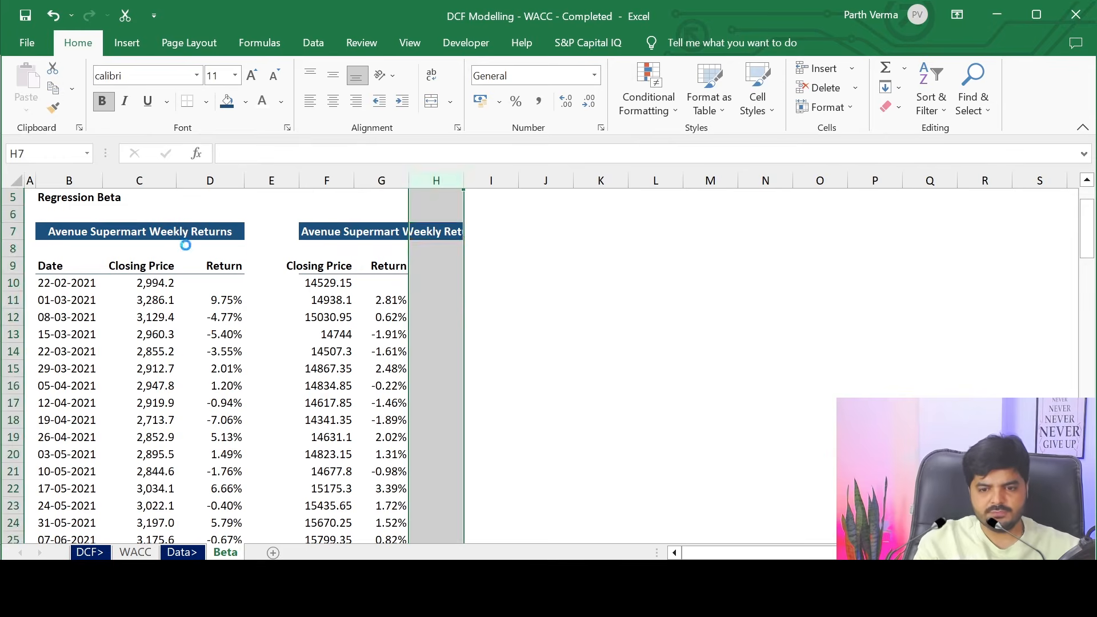
pyautogui.hotkey('ctrl', '-')
# Replace the copied title in F7 with "NIFTY Returns".
pyautogui.press('Left')
pyautogui.hotkey('shift', 'Right')
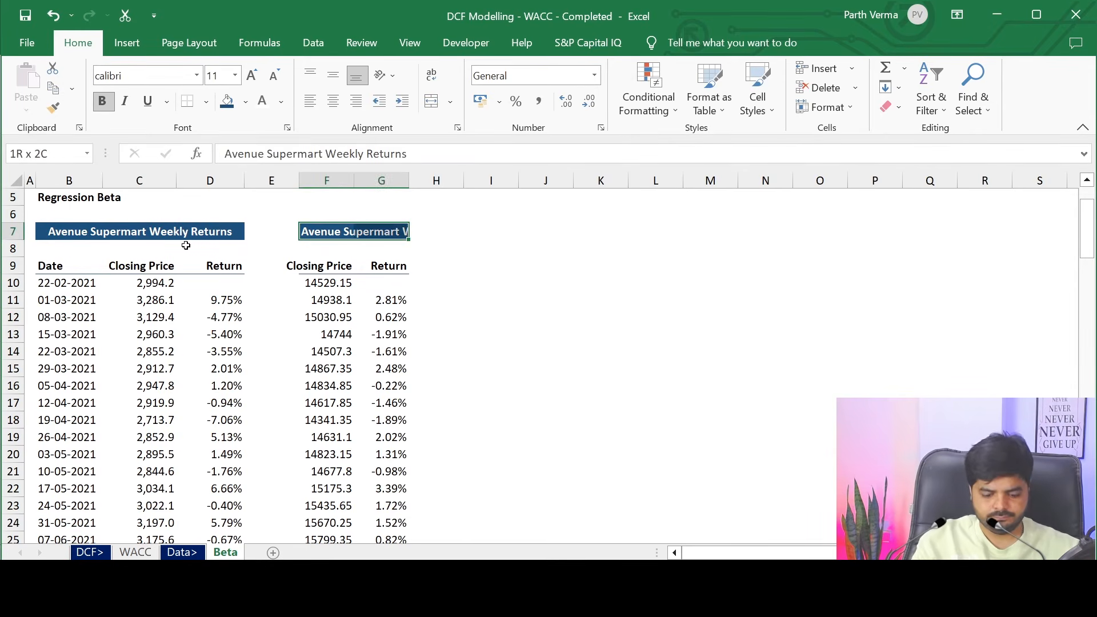
pyautogui.write('N')
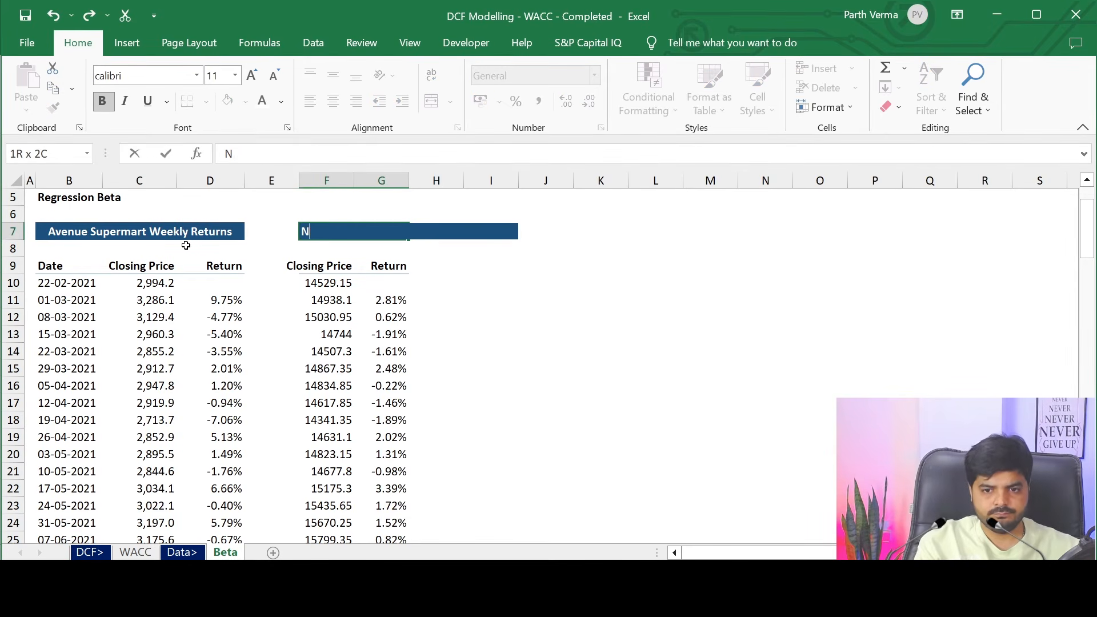
pyautogui.write('ifFTY Re')
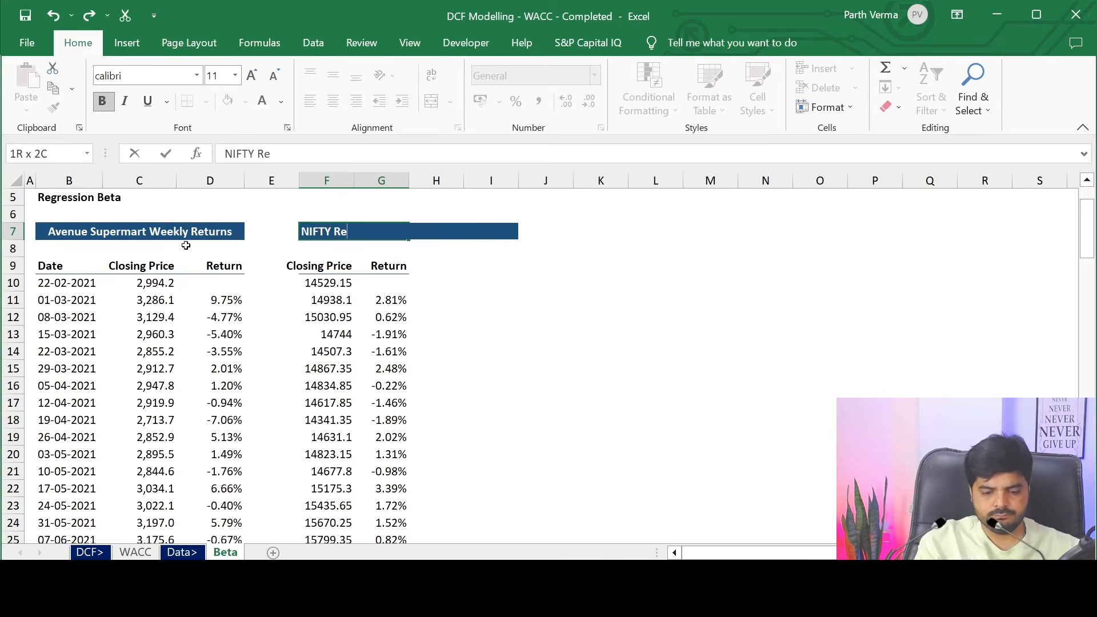
pyautogui.write('ur')
pyautogui.press('BackSpace')
pyautogui.press('BackSpace')
pyautogui.write('tu')
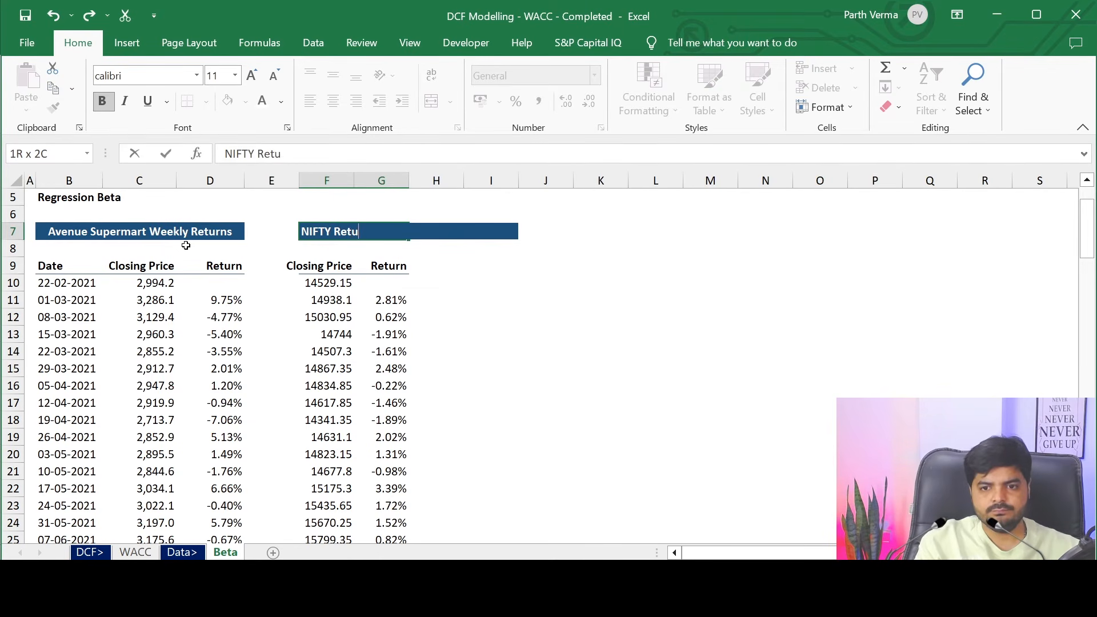
pyautogui.write('rnd')
pyautogui.press('BackSpace')
pyautogui.write('s')
pyautogui.press('Return')
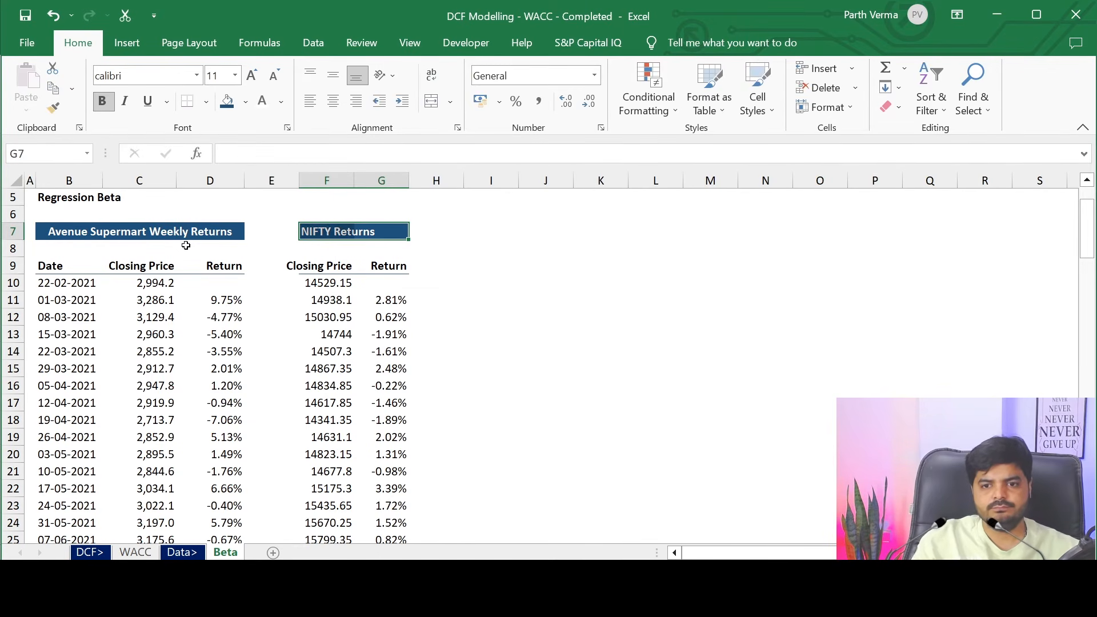
pyautogui.press('Up')
pyautogui.press('Left')
pyautogui.press('Down')
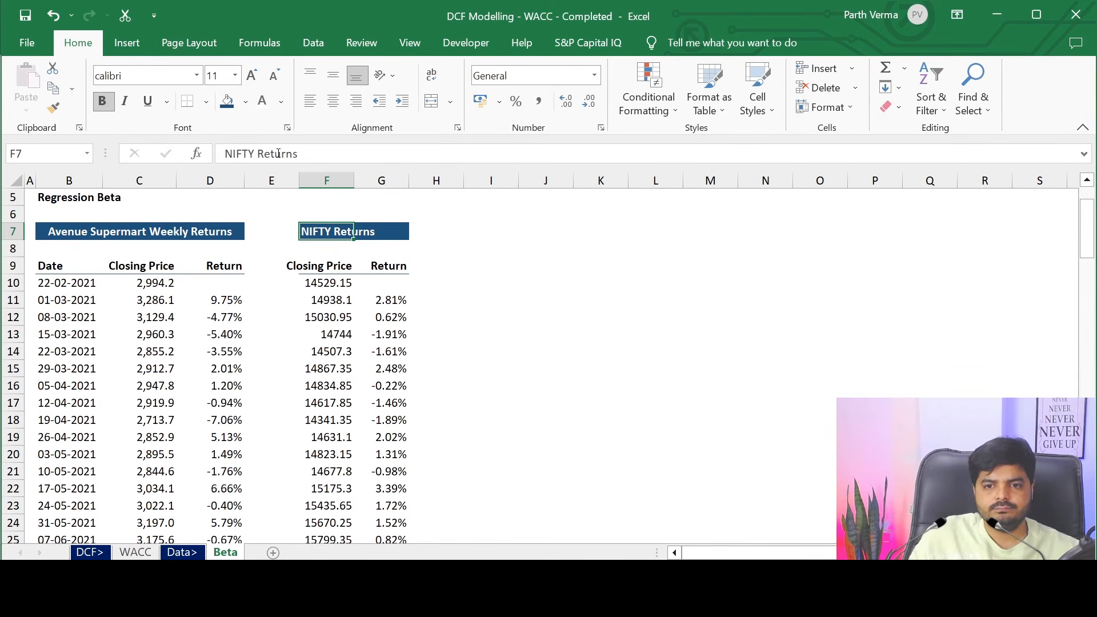
# Autofit the width of column F, which holds the NIFTY closing prices.
pyautogui.doubleClick(355, 175)
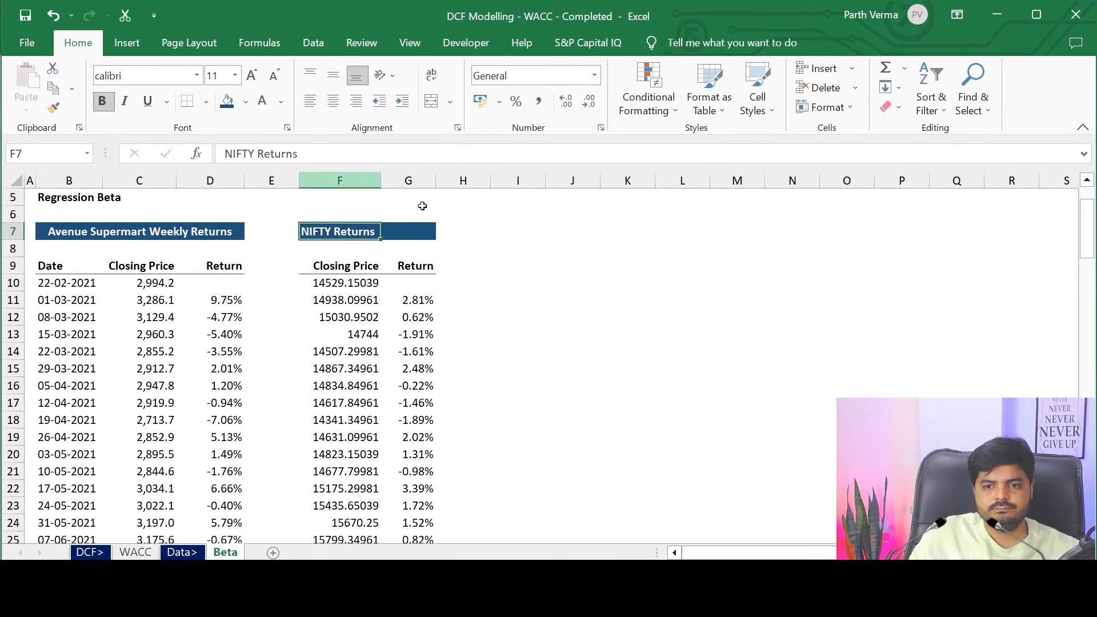
pyautogui.click(519, 266)
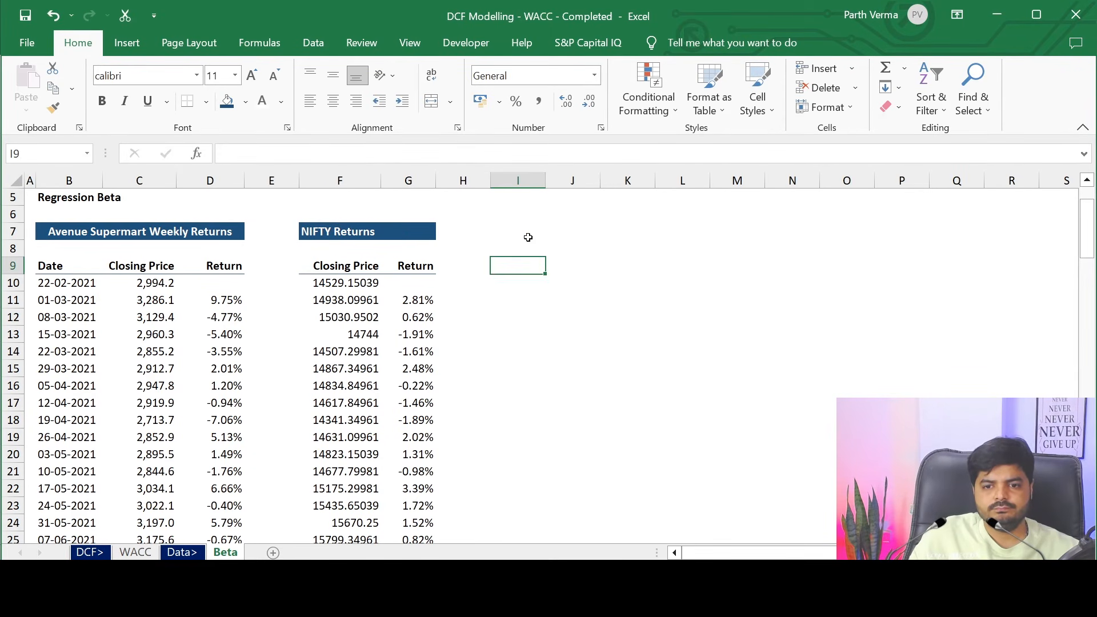
pyautogui.click(133, 283)
pyautogui.hotkey('ctrl', 'c')
pyautogui.click(150, 301)
pyautogui.hotkey('ctrl', 'c')
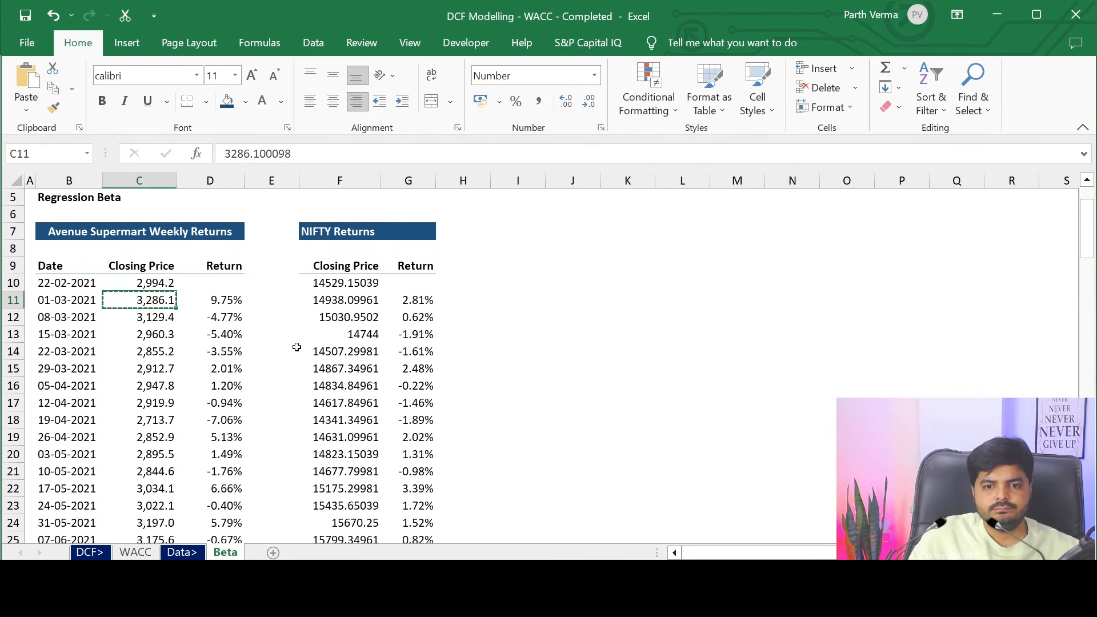
# Apply the custom number format #,##0.0 to the NIFTY closing prices in F10:F114.
pyautogui.click(346, 283)
pyautogui.hotkey('ctrl', 'shift', 'Down')
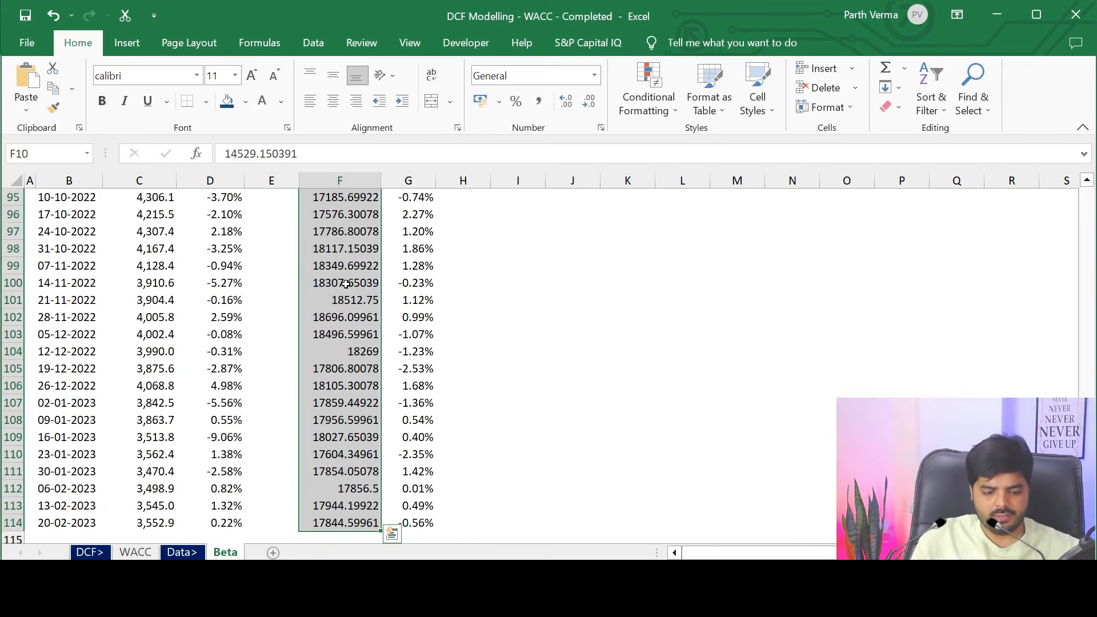
pyautogui.hotkey('ctrl', '1')
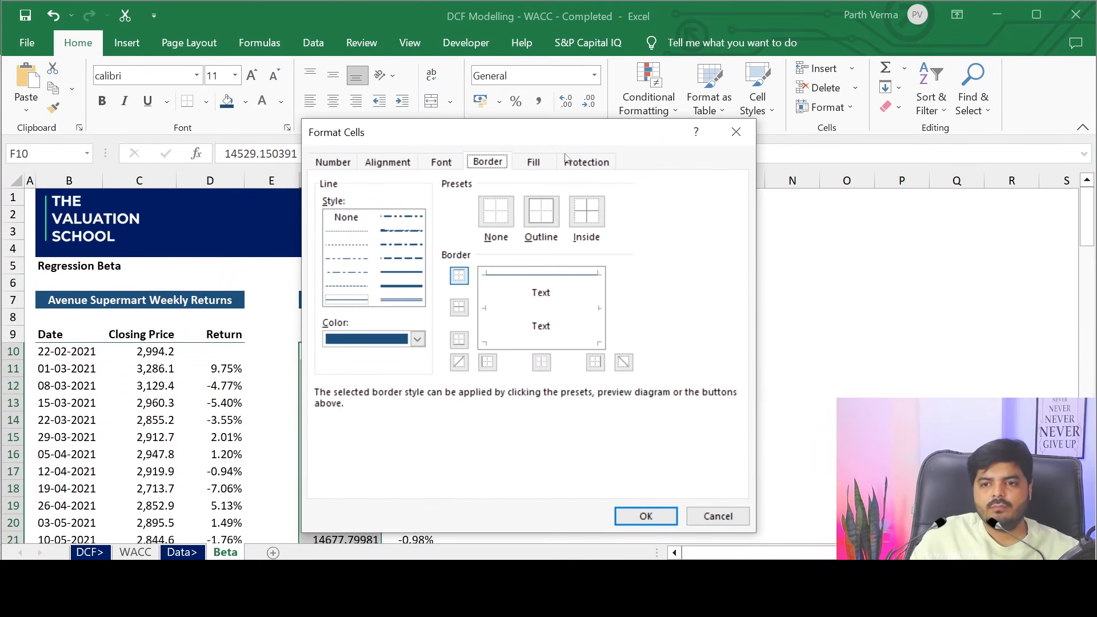
pyautogui.click(335, 160)
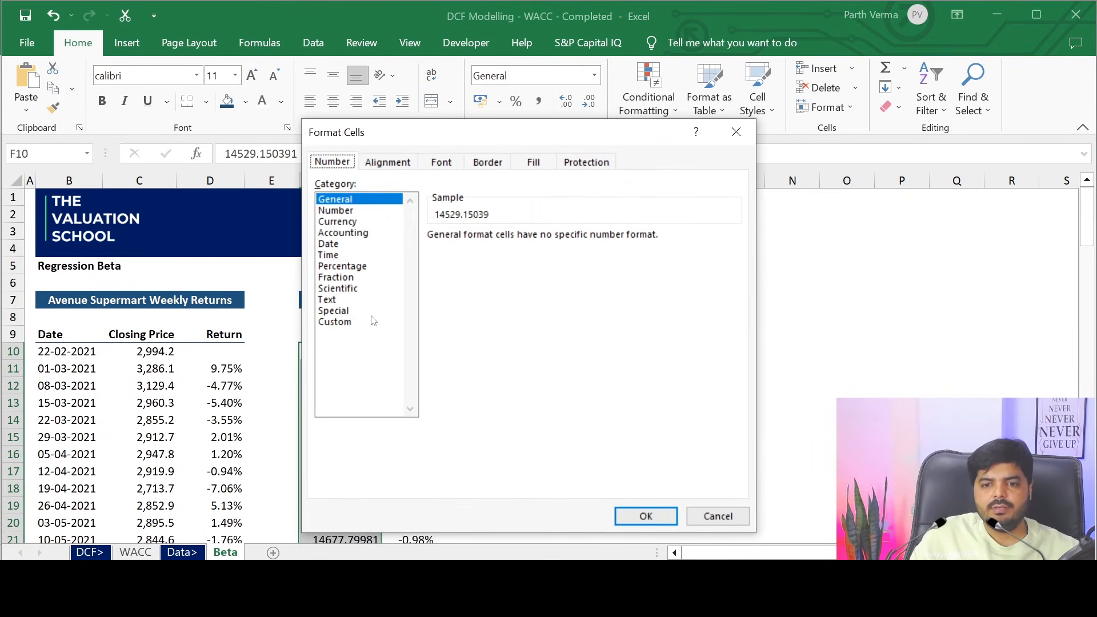
pyautogui.click(361, 323)
pyautogui.click(470, 313)
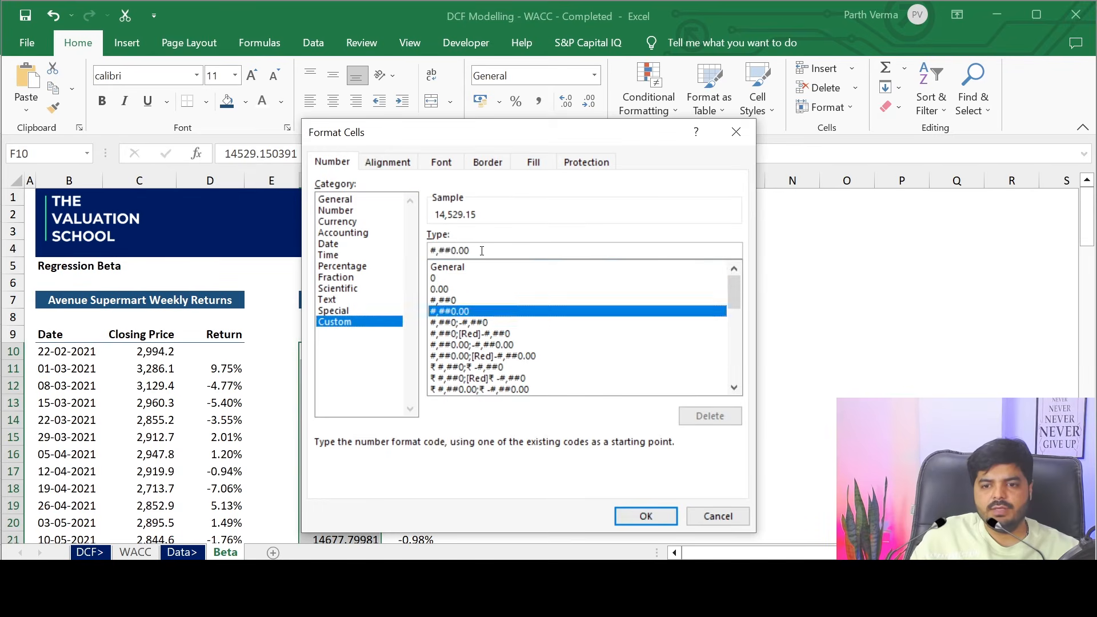
pyautogui.press('BackSpace')
pyautogui.press('Return')
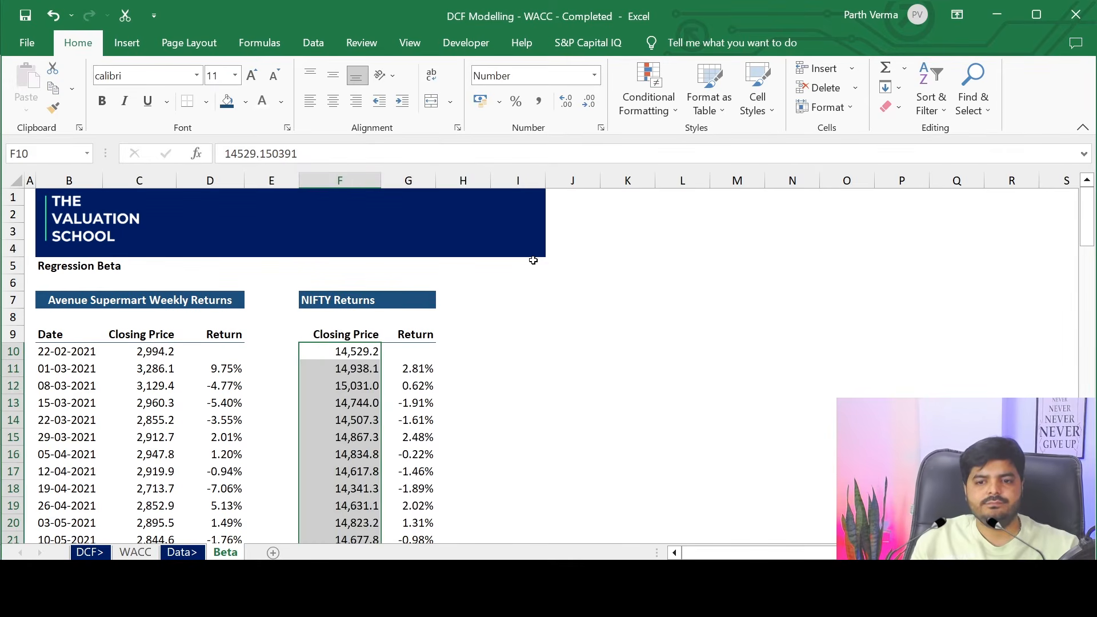
# Merge and center the NIFTY Returns heading across F7:G7.
pyautogui.press('Up')
pyautogui.press('Down')
pyautogui.press('Down')
pyautogui.press('Down')
pyautogui.press('Down')
pyautogui.press('Down')
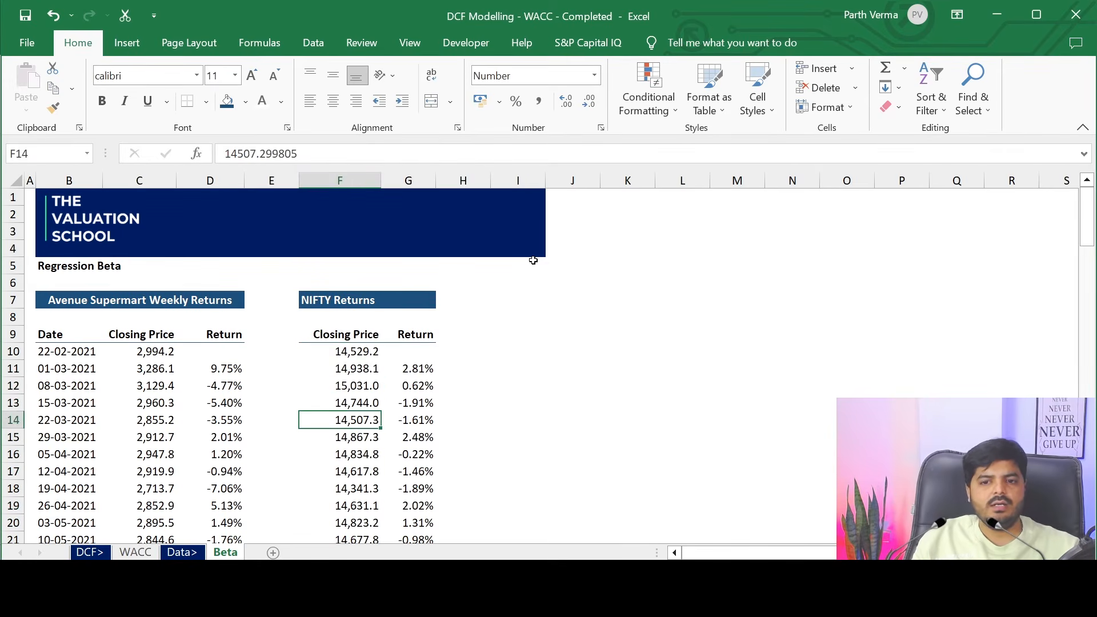
pyautogui.press('Up')
pyautogui.press('Up')
pyautogui.press('Up')
pyautogui.press('Up')
pyautogui.press('Up')
pyautogui.press('Up')
pyautogui.press('Up')
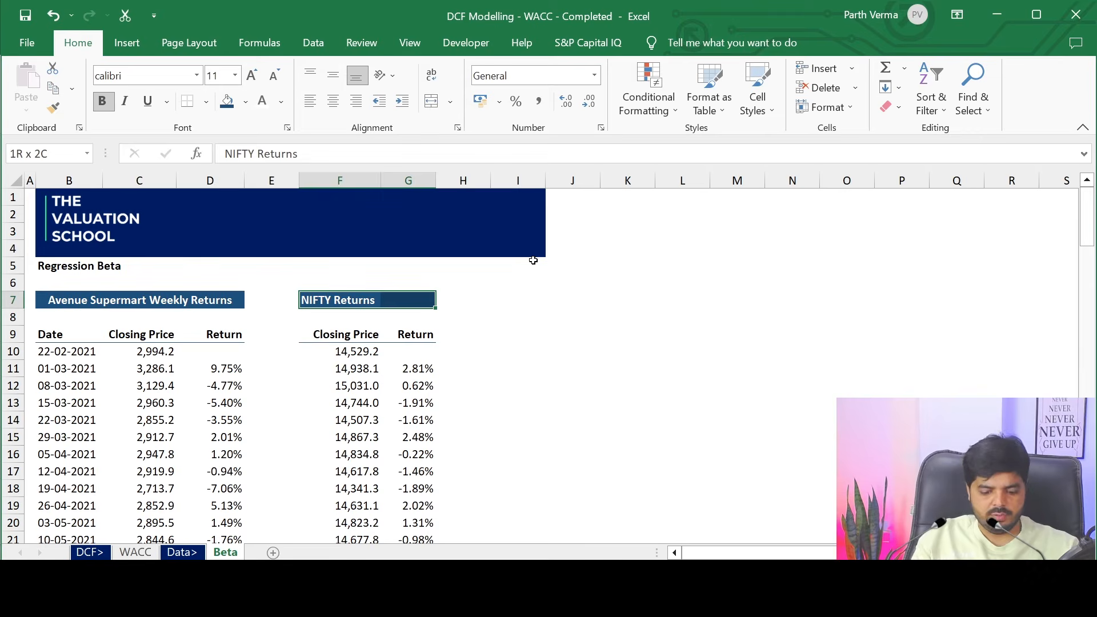
pyautogui.hotkey('alt', 'h')
pyautogui.press('m')
pyautogui.press('c')
pyautogui.press('Left')
pyautogui.press('Left')
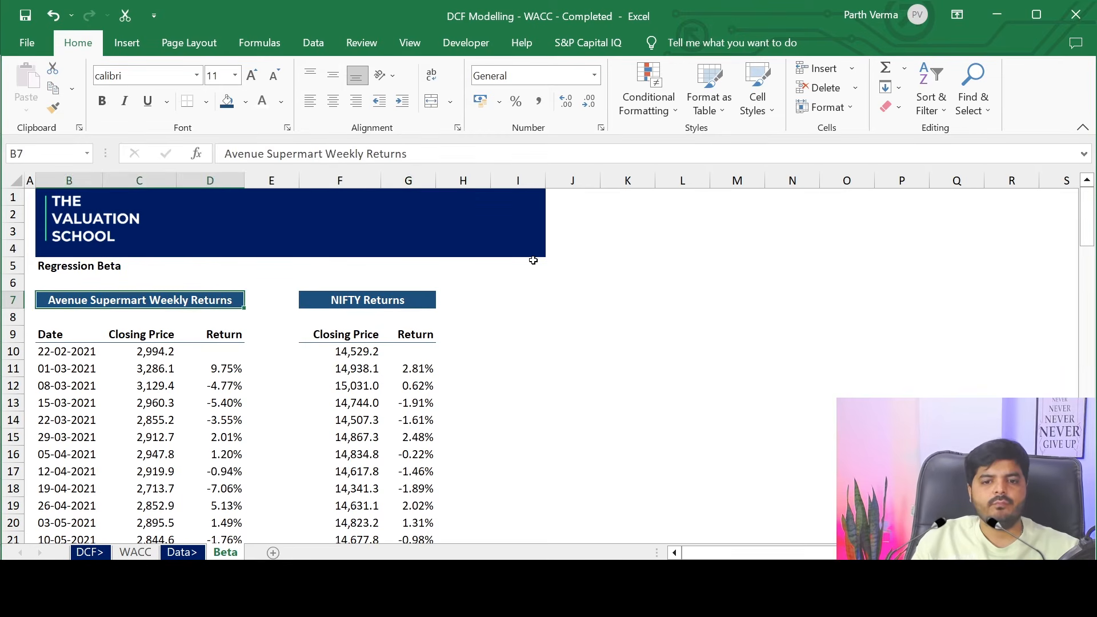
pyautogui.press('Right')
pyautogui.press('Right')
pyautogui.press('Right')
pyautogui.press('Right')
pyautogui.press('Left')
pyautogui.press('Left')
pyautogui.press('Left')
pyautogui.press('Left')
pyautogui.press('Left')
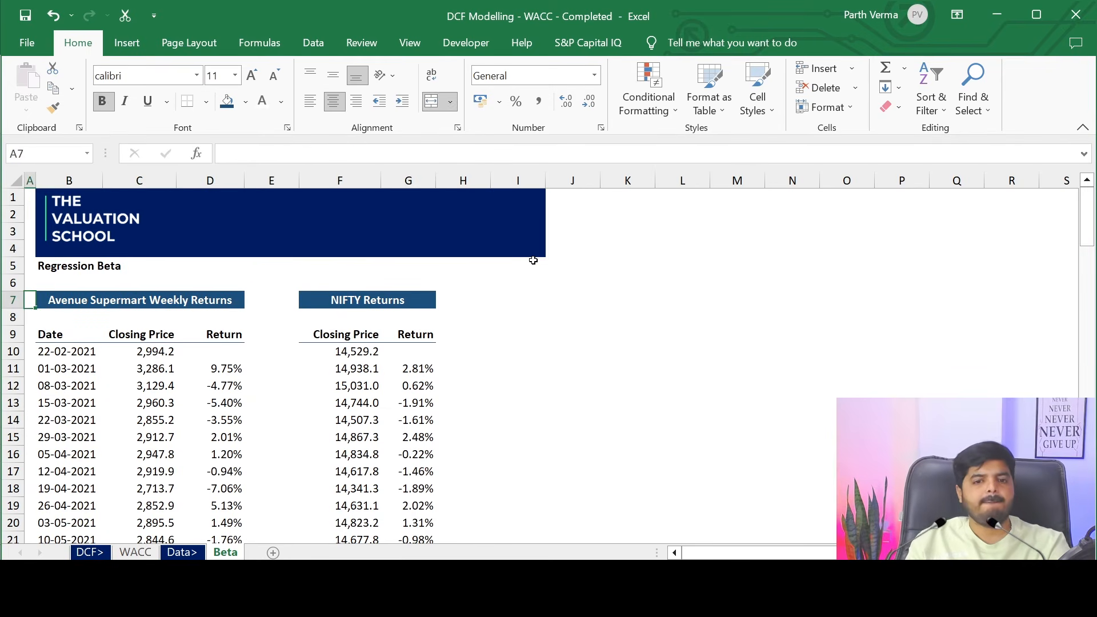
# Enter the label "Beta 1" in cell J7.
pyautogui.press('Right')
pyautogui.press('Right')
pyautogui.press('Right')
pyautogui.press('Right')
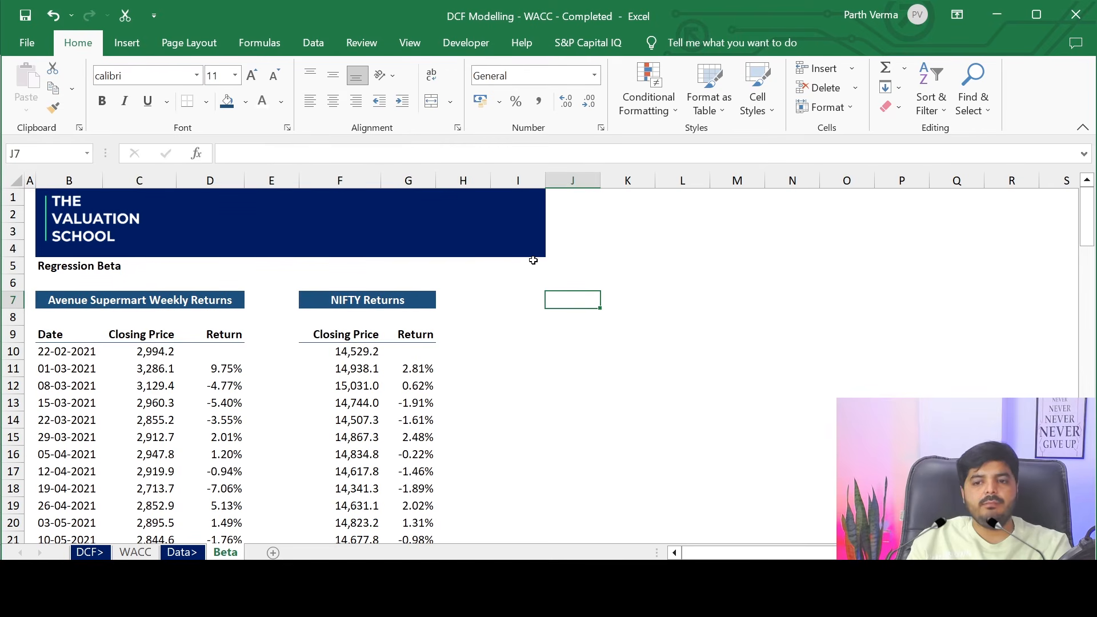
pyautogui.write('Beta 1')
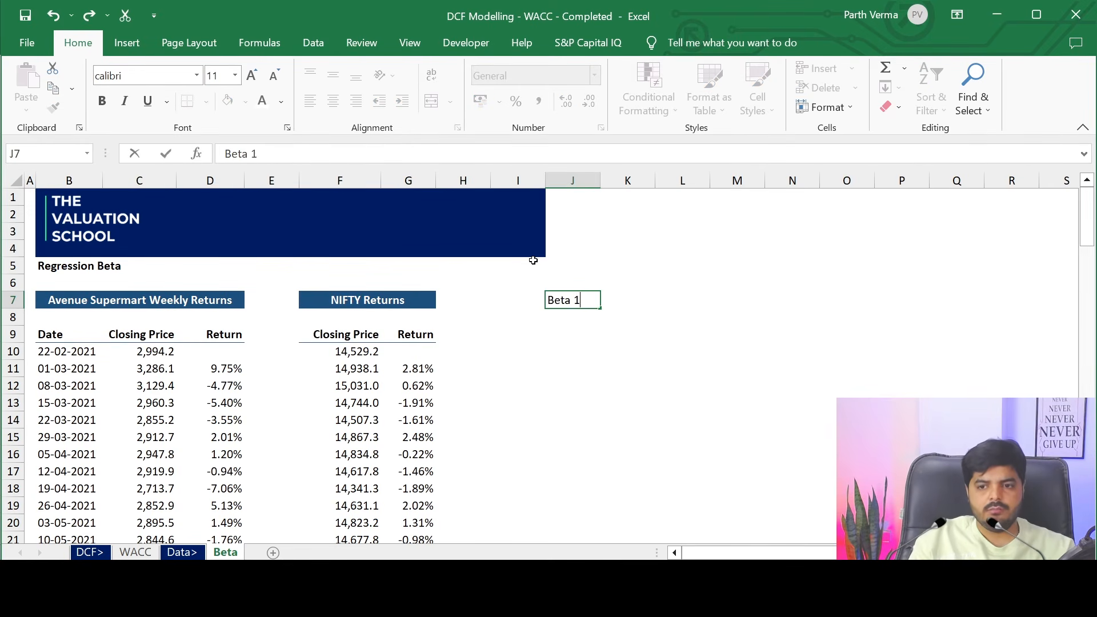
pyautogui.press('Return')
pyautogui.press('Up')
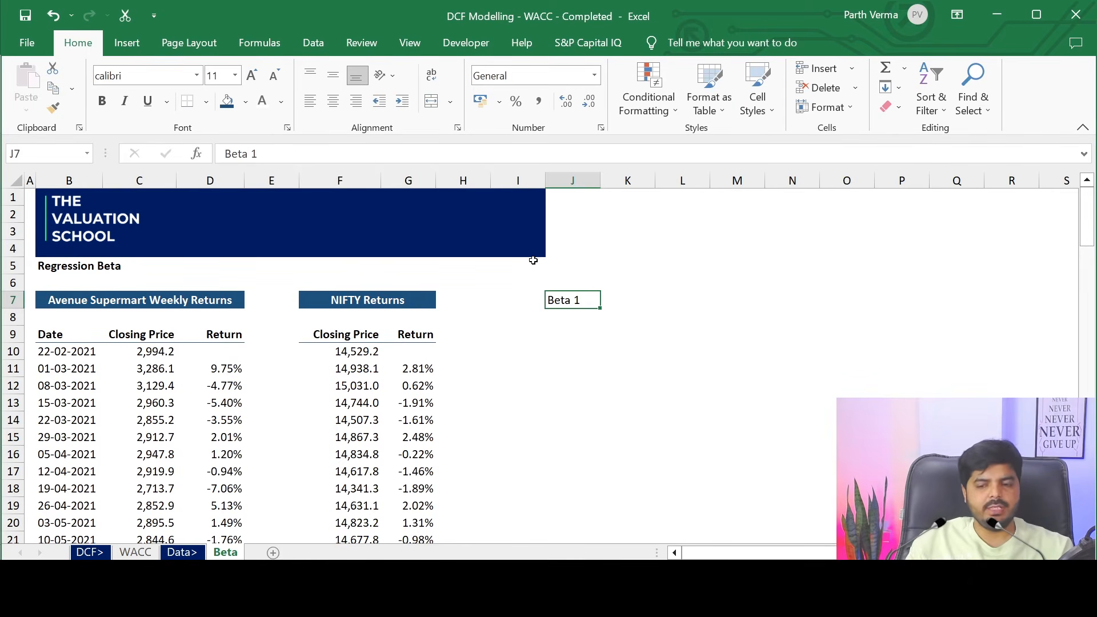
# Begin a SLOPE formula in K7 with the Avenue Supermart returns D11:D114 as the known y values.
pyautogui.press('Right')
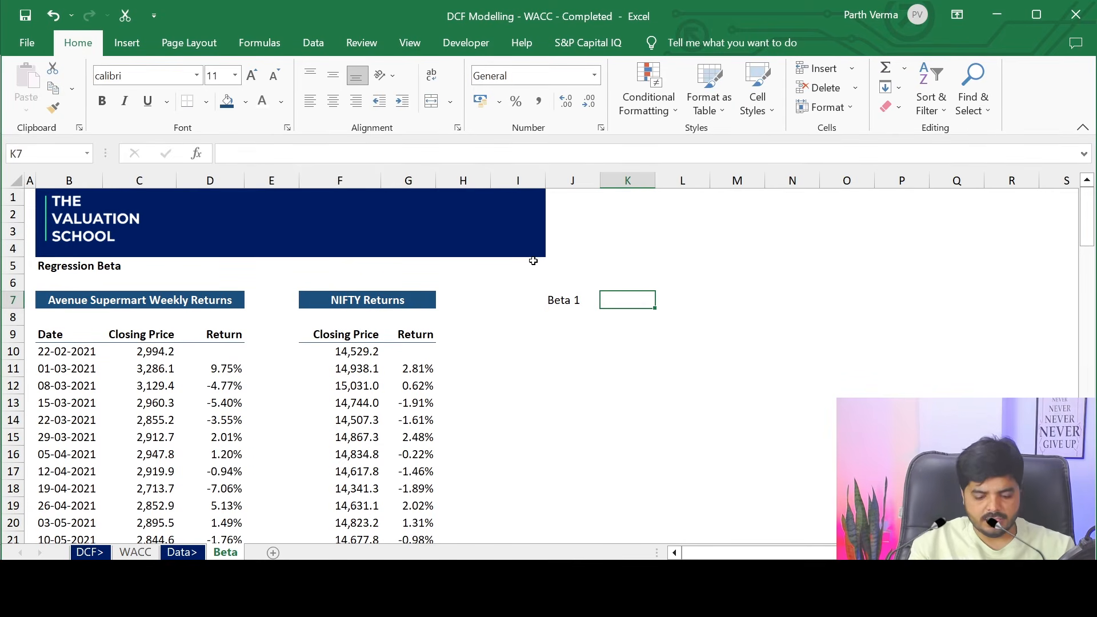
pyautogui.write('=')
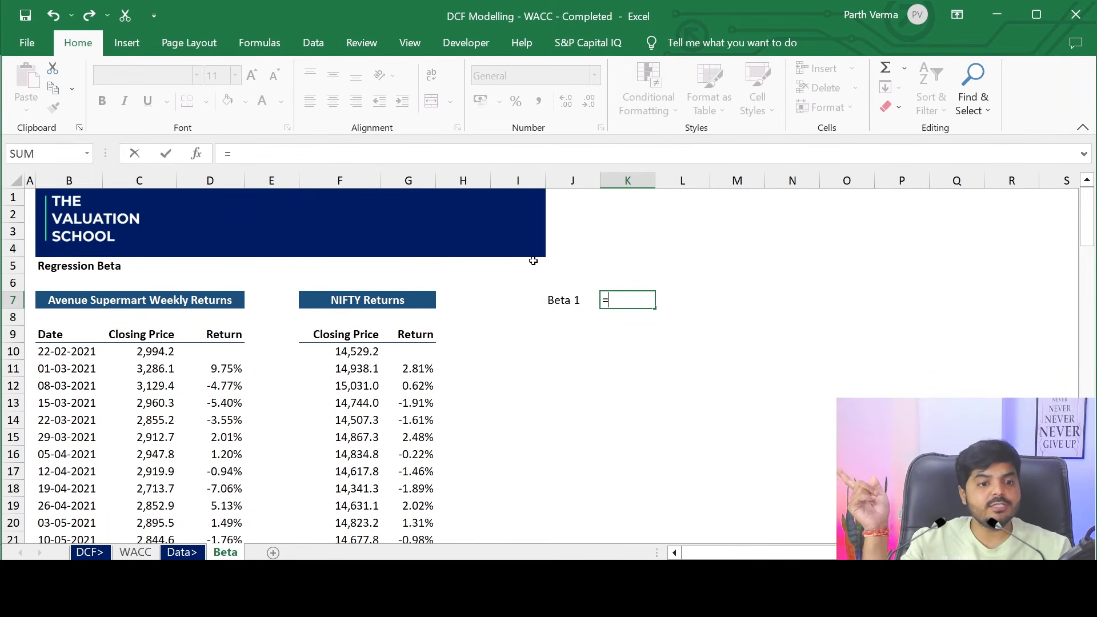
pyautogui.write('s')
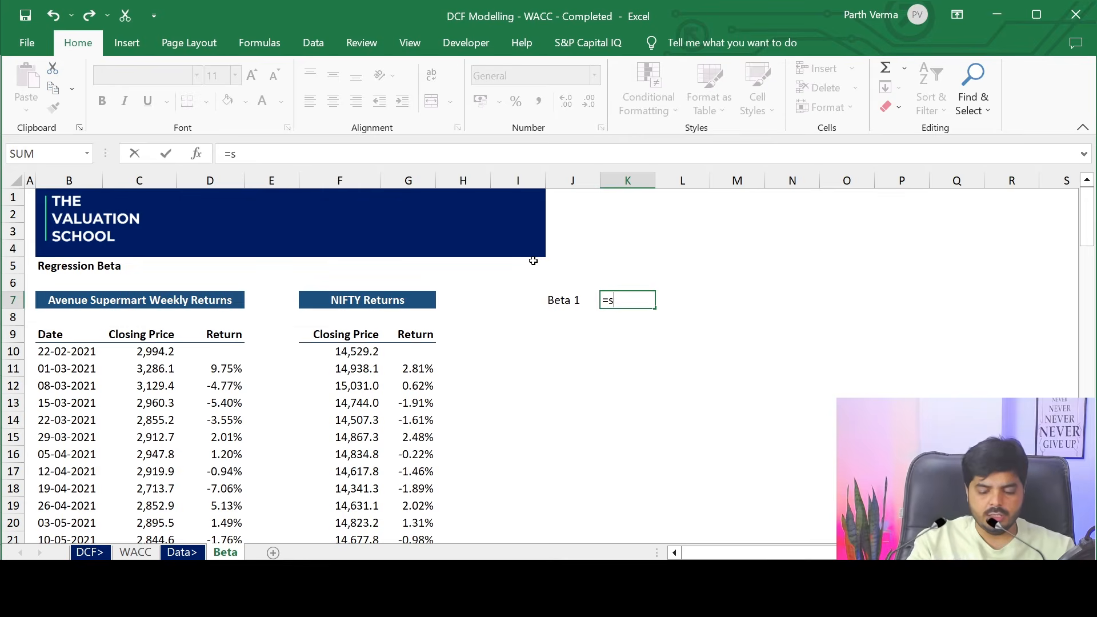
pyautogui.write('lope')
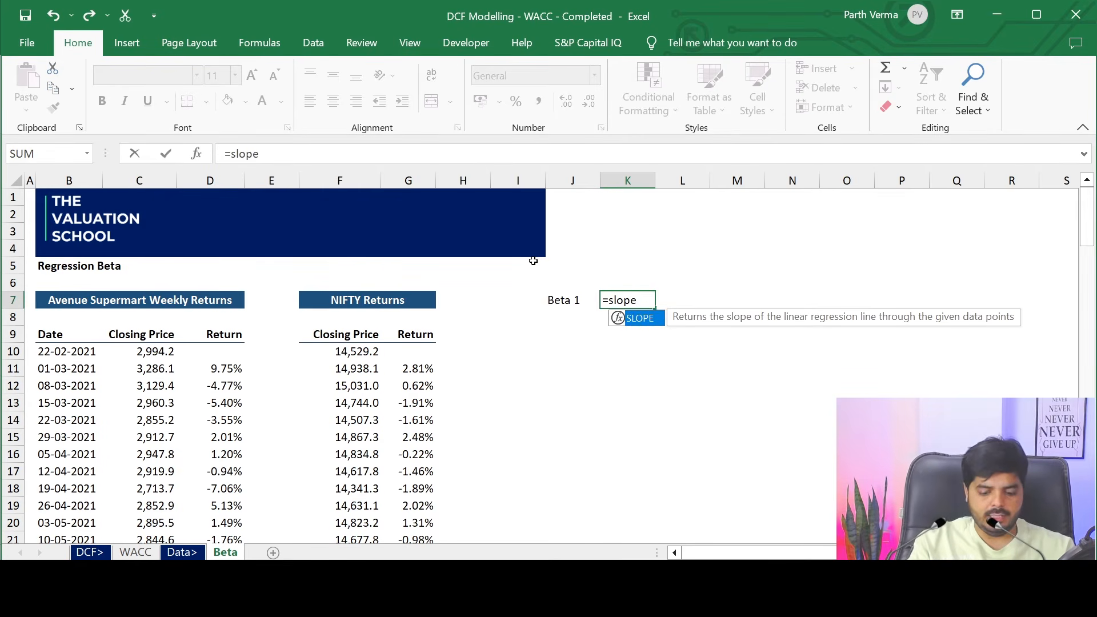
pyautogui.write('(')
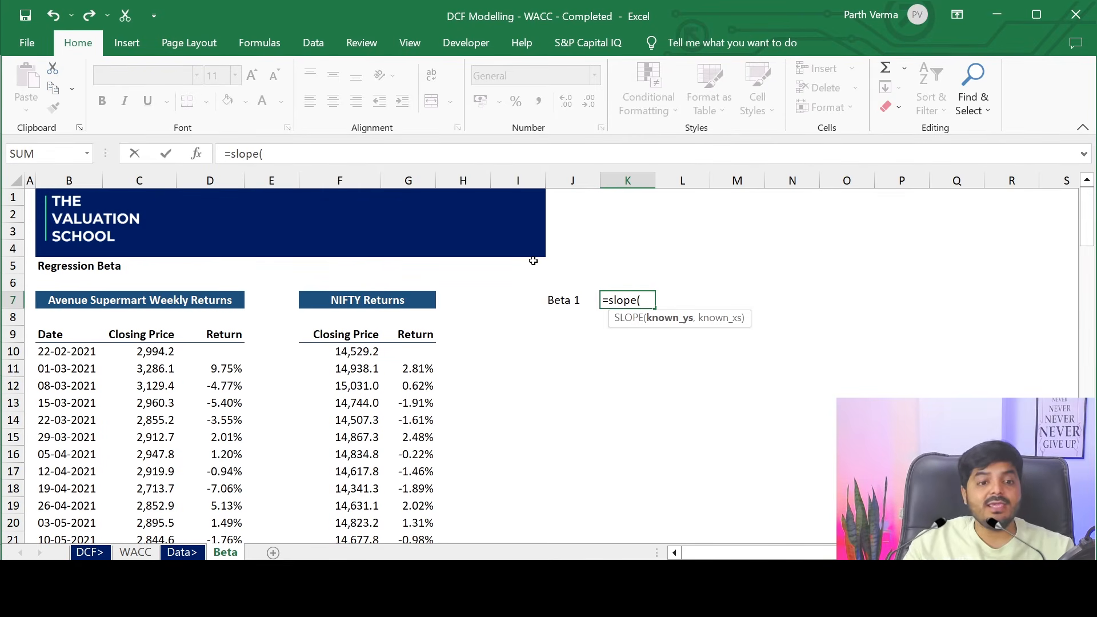
pyautogui.press('Left')
pyautogui.press('Left')
pyautogui.press('Left')
pyautogui.press('Left')
pyautogui.press('Left')
pyautogui.press('Right')
pyautogui.press('Right')
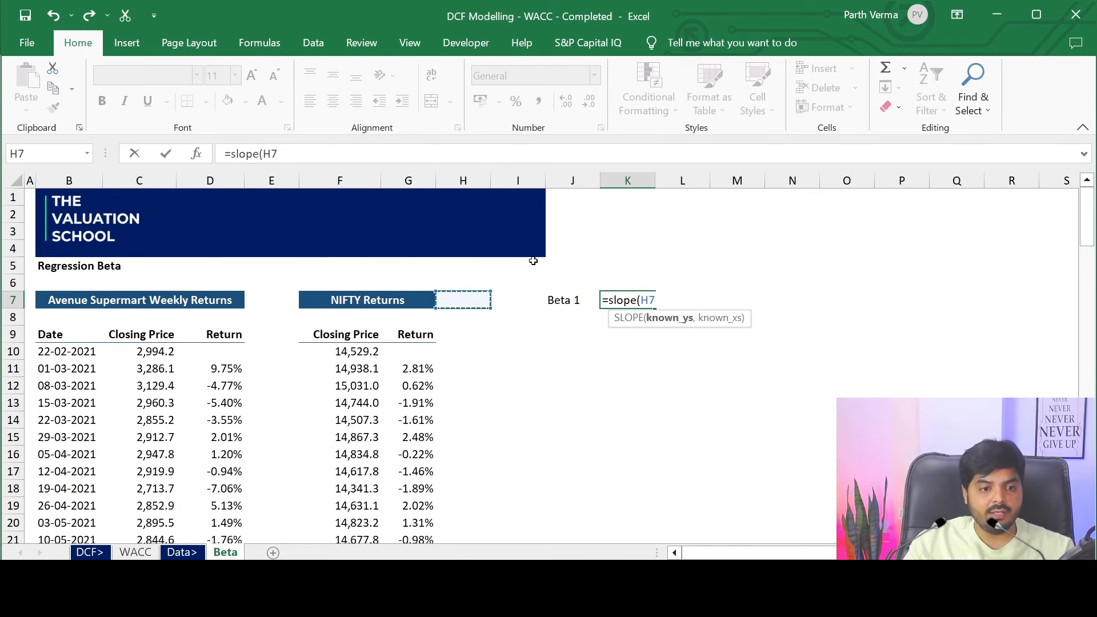
pyautogui.press('Left')
pyautogui.press('Left')
pyautogui.press('Left')
pyautogui.press('Down')
pyautogui.press('Down')
pyautogui.press('Down')
pyautogui.press('Down')
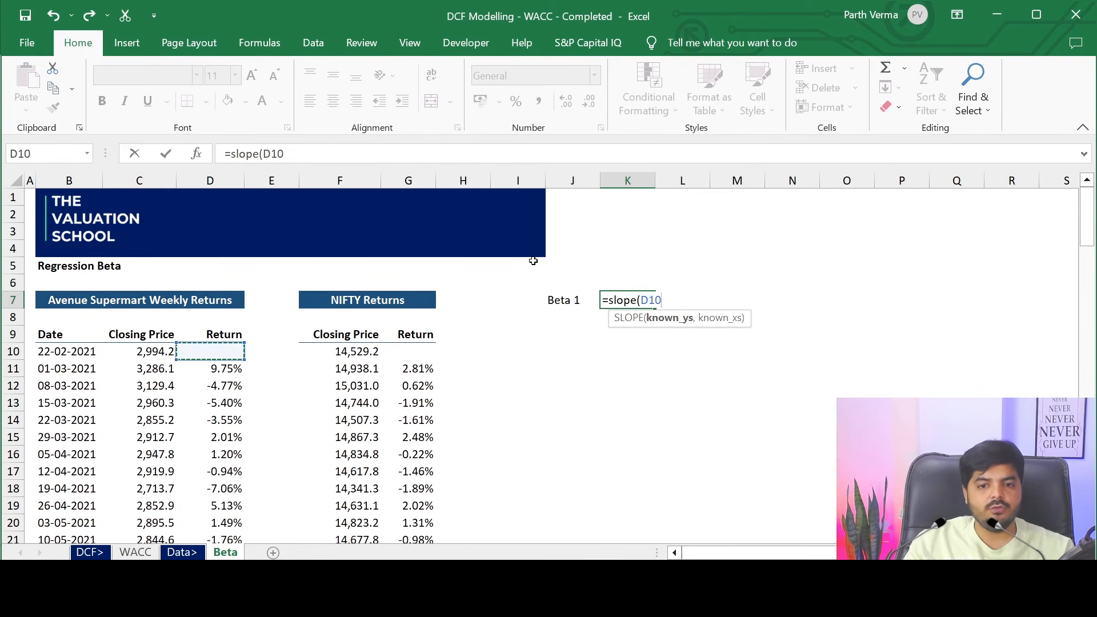
pyautogui.hotkey('ctrl', 'shift', 'Down')
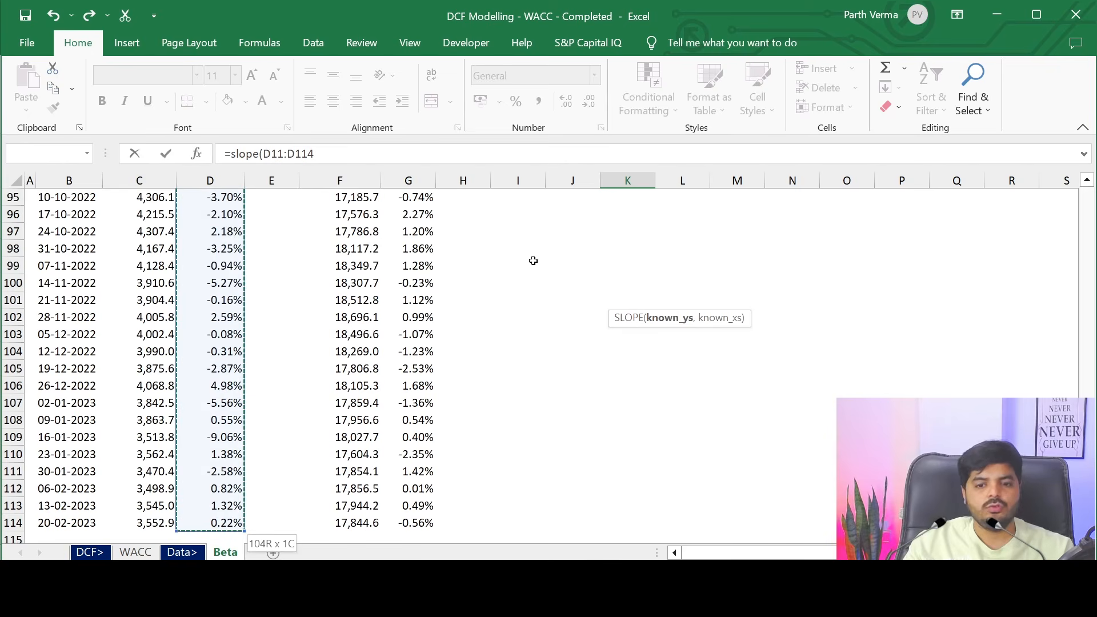
pyautogui.write(',')
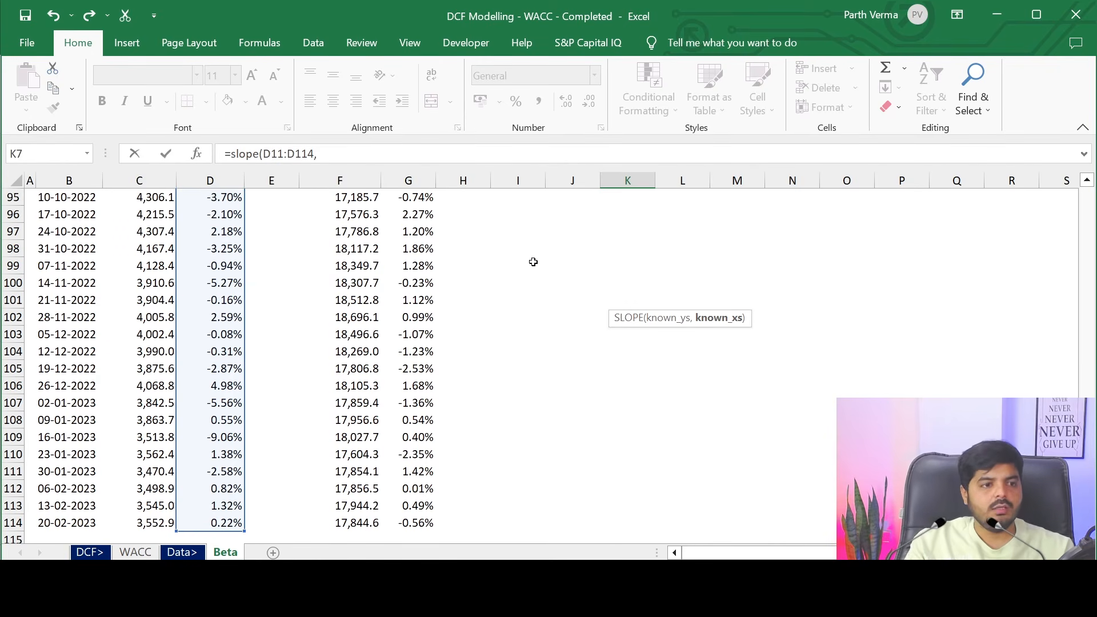
# Complete the SLOPE formula in K7 with the NIFTY returns G11:G114 as the known x values.
pyautogui.press('Up')
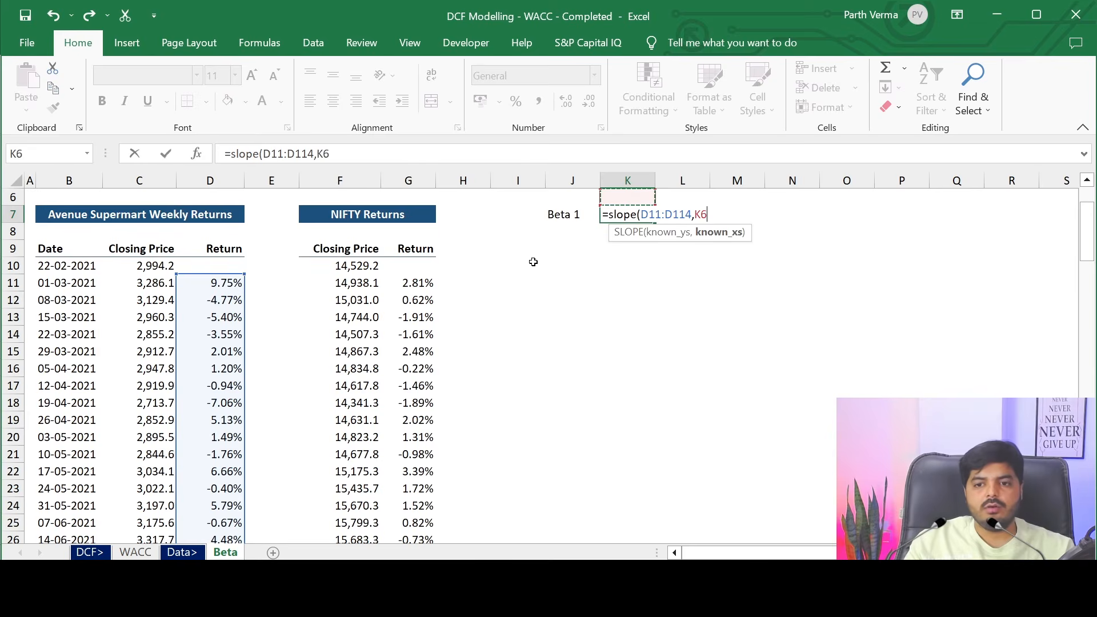
pyautogui.press('Left')
pyautogui.press('Left')
pyautogui.press('Left')
pyautogui.press('Down')
pyautogui.press('Down')
pyautogui.press('Down')
pyautogui.press('Down')
pyautogui.press('Down')
pyautogui.press('Left')
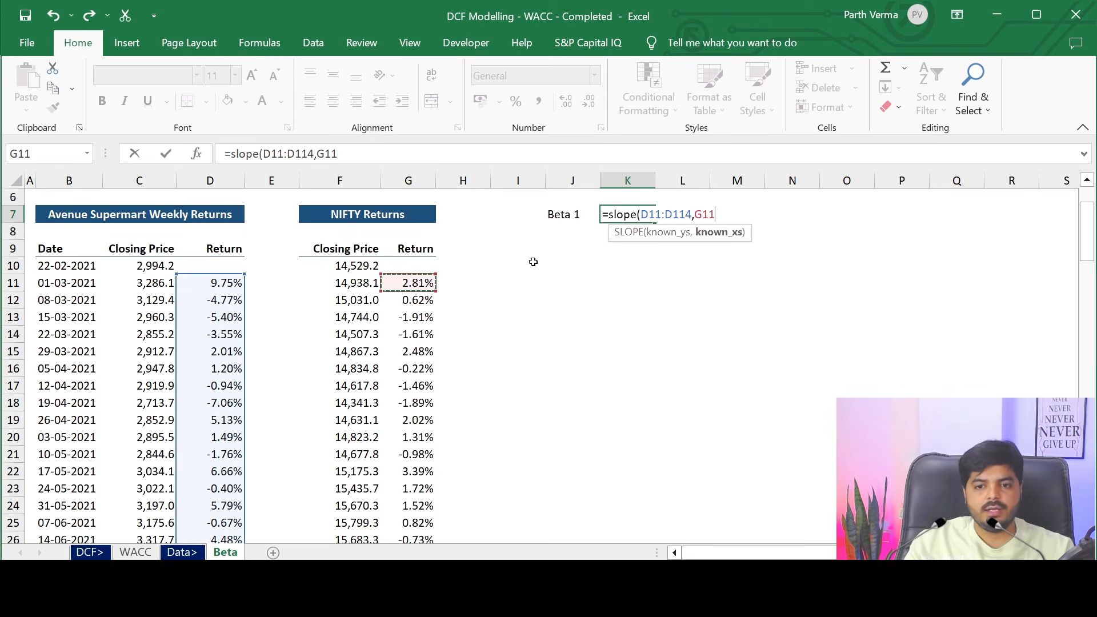
pyautogui.hotkey('ctrl', 'shift', 'Down')
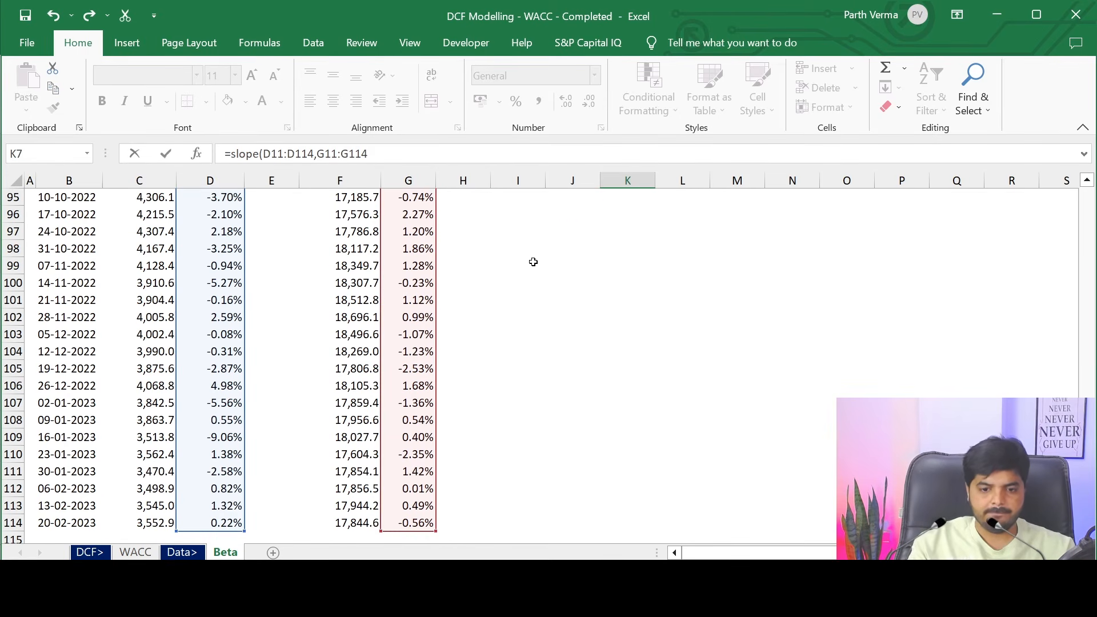
pyautogui.press('Return')
pyautogui.press('Up')
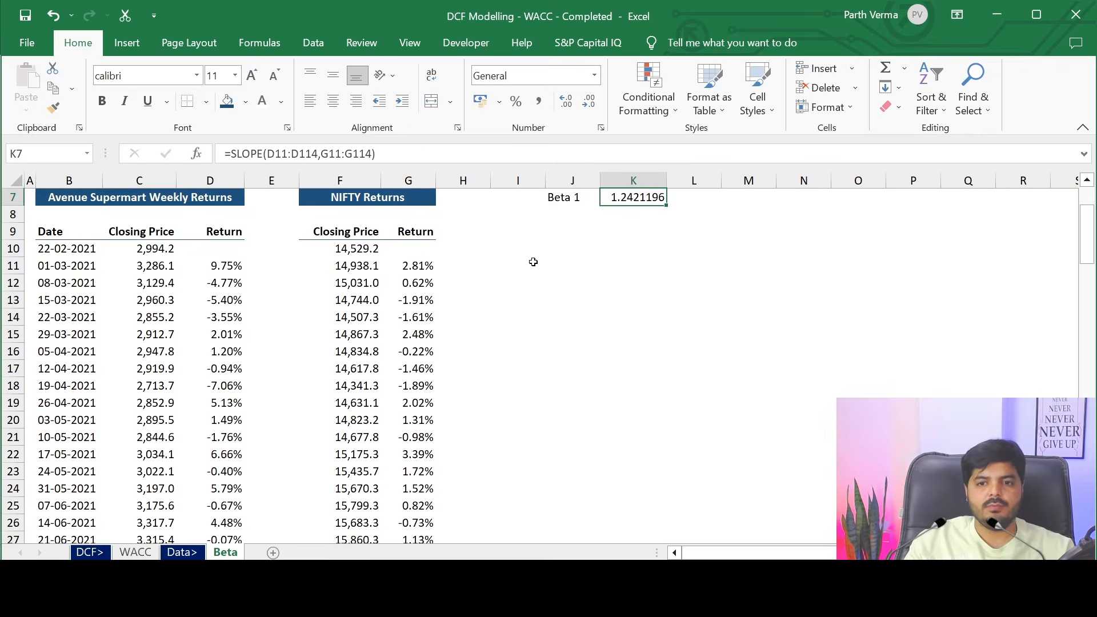
# Reduce the Beta 1 result in K7 to two decimal places.
pyautogui.press('Up')
pyautogui.press('Up')
pyautogui.press('Up')
pyautogui.press('Up')
pyautogui.press('Down')
pyautogui.press('Down')
pyautogui.press('Down')
pyautogui.press('Down')
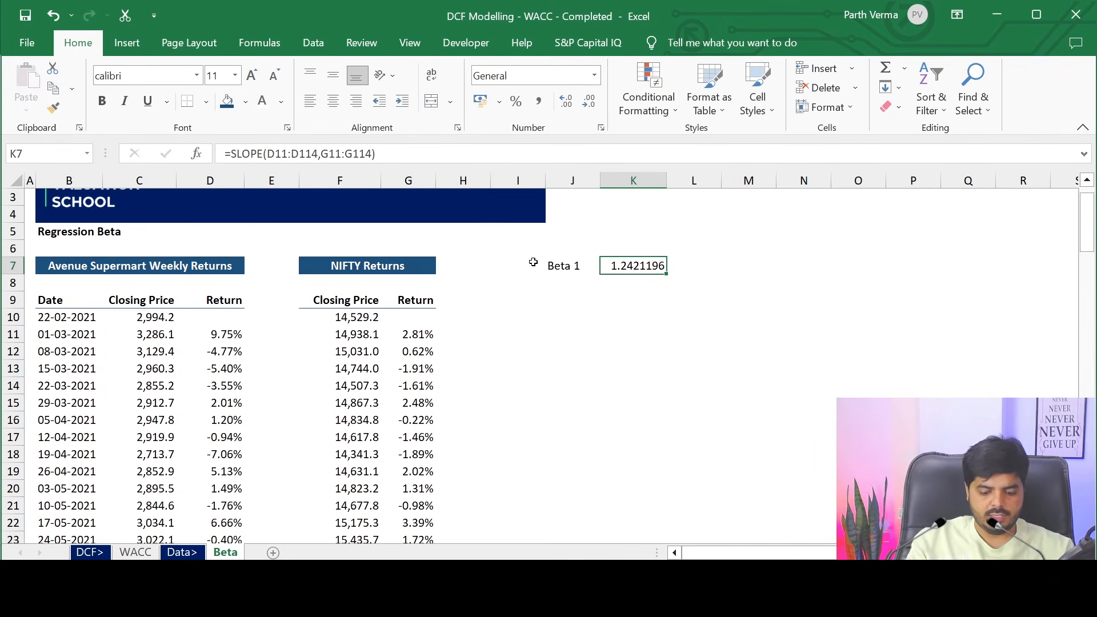
pyautogui.press('alt')
pyautogui.press('9')
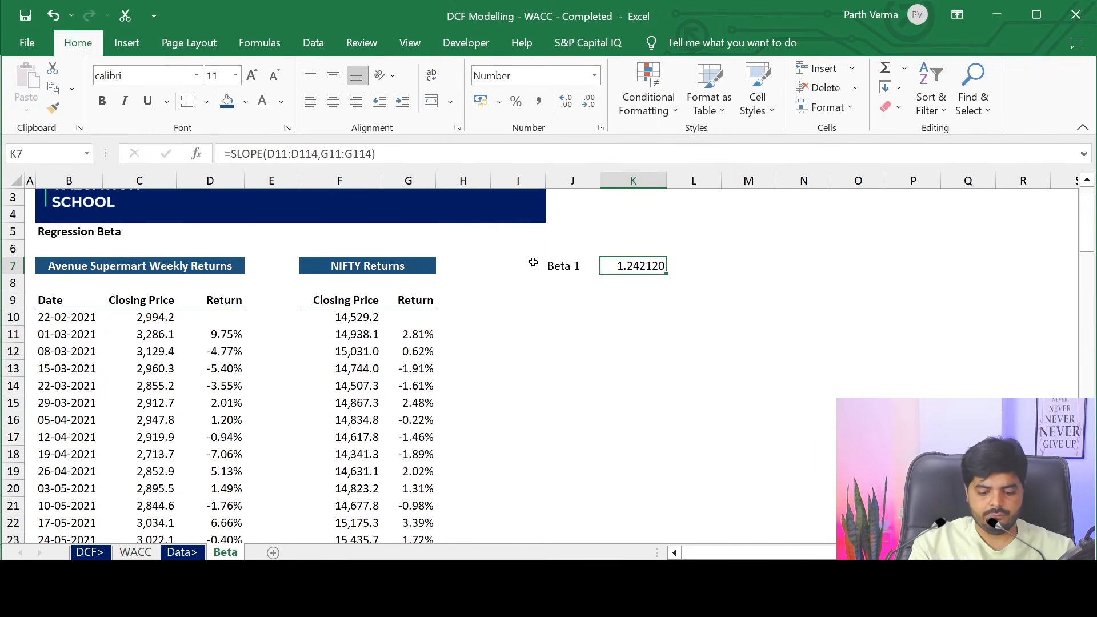
pyautogui.press('alt')
pyautogui.press('h')
pyautogui.press('9')
pyautogui.press('alt')
pyautogui.press('h')
pyautogui.press('9')
pyautogui.press('alt')
pyautogui.press('h')
pyautogui.press('9')
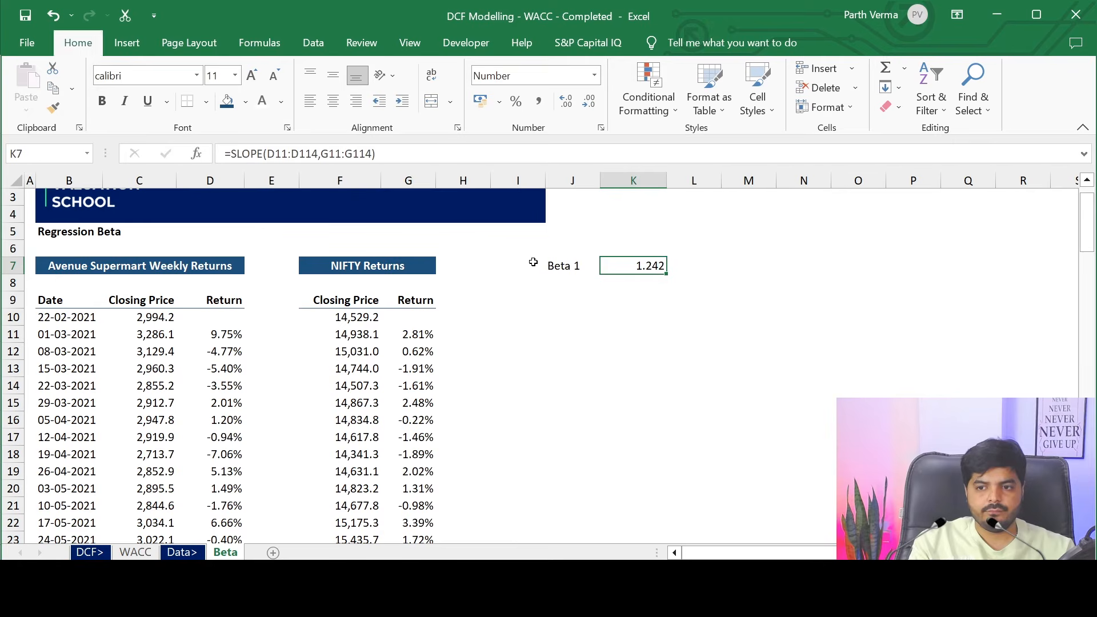
pyautogui.press('alt')
pyautogui.press('h')
pyautogui.press('9')
pyautogui.press('Left')
pyautogui.press('Left')
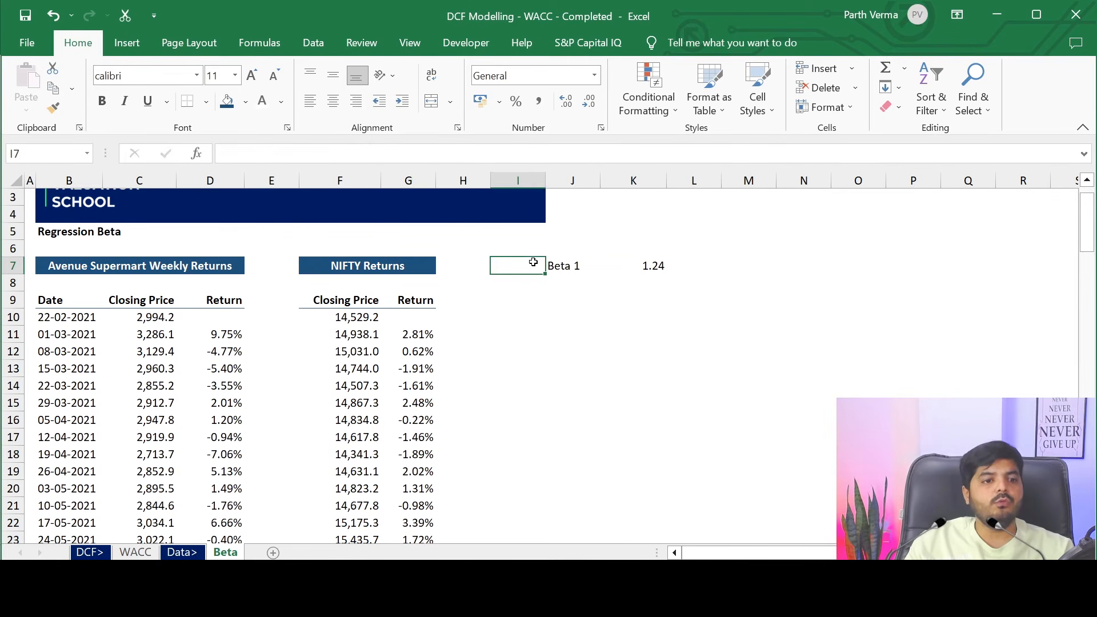
pyautogui.press('Right')
pyautogui.press('Right')
pyautogui.press('Right')
pyautogui.press('Left')
pyautogui.press('Left')
pyautogui.press('Right')
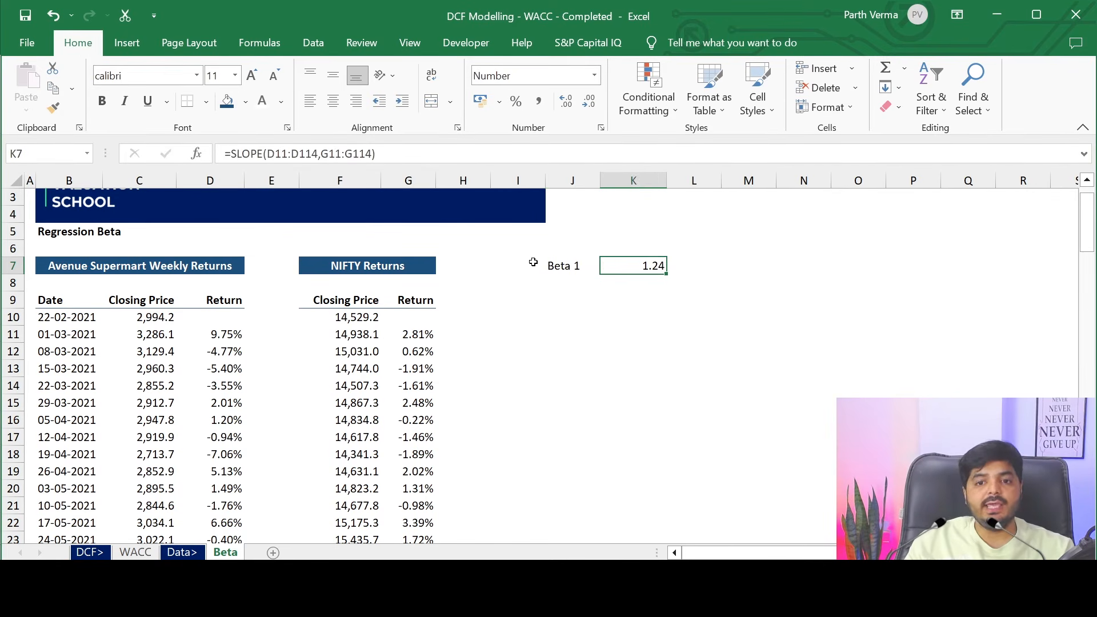
# Enter the label "Beta 2" in cell J8.
pyautogui.press('Down')
pyautogui.press('Left')
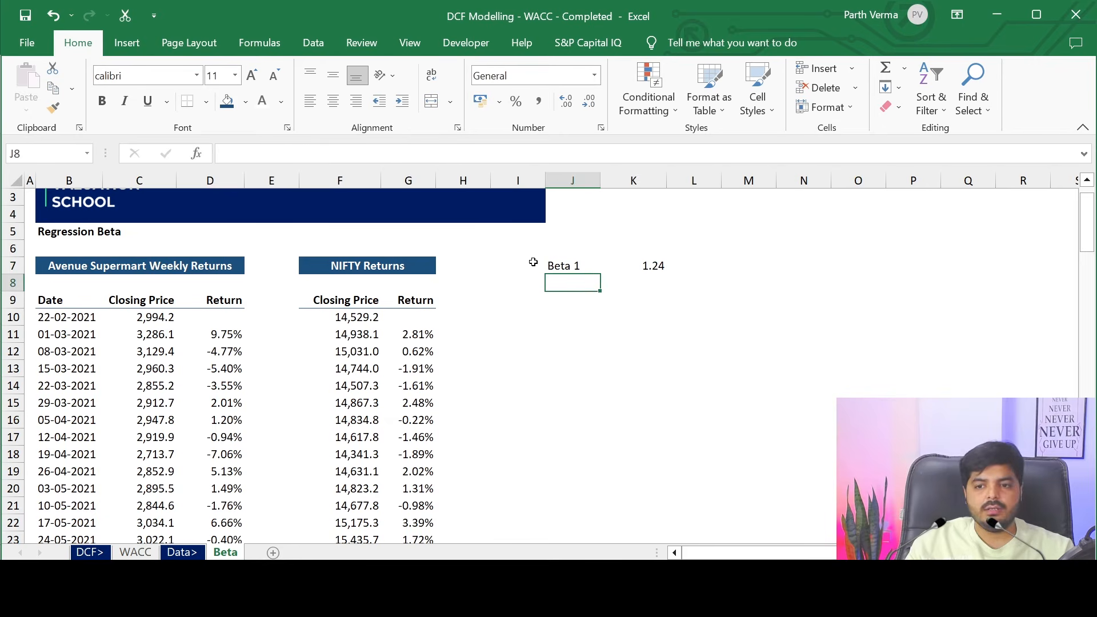
pyautogui.write('Beta 2')
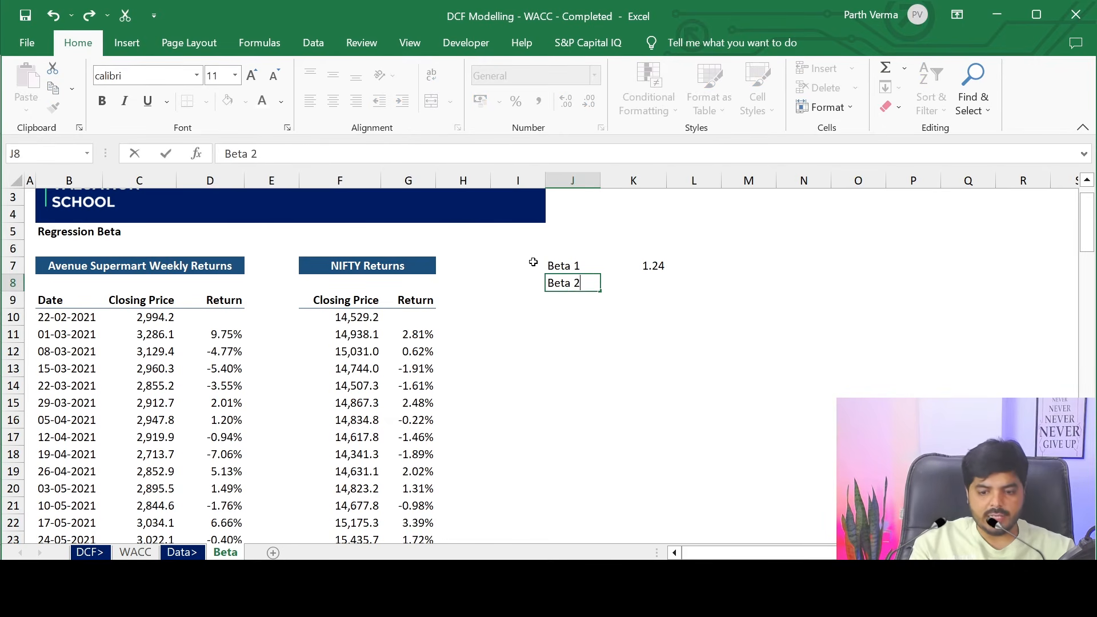
pyautogui.press('Right')
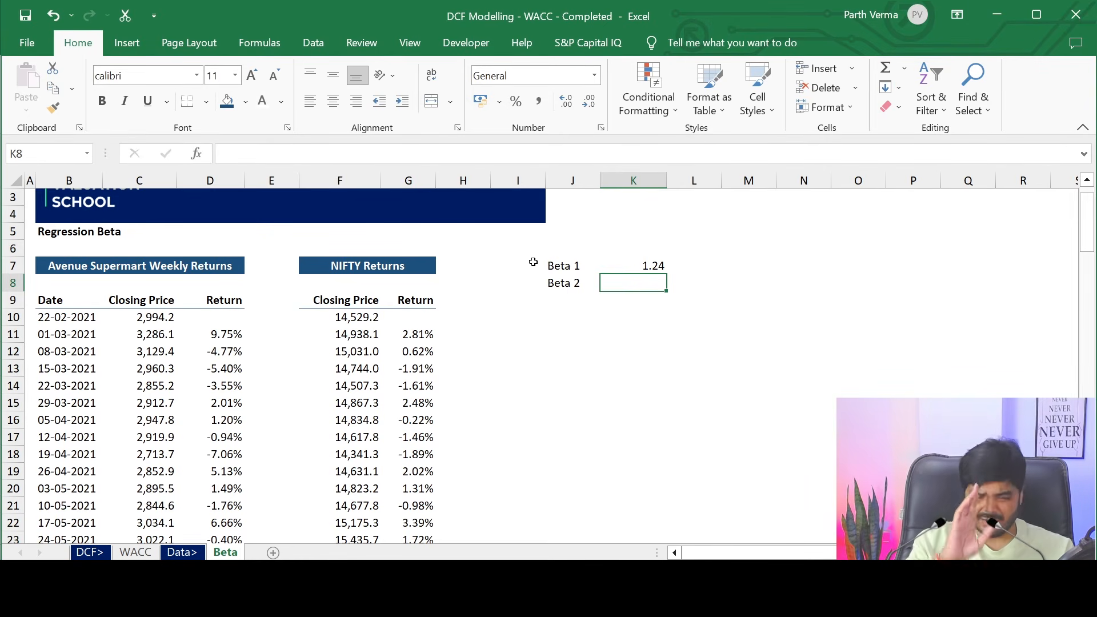
# Begin a COVARIANCE.S formula in K8 with the Avenue Supermart returns D10:D114 as the first array.
pyautogui.write('=cov')
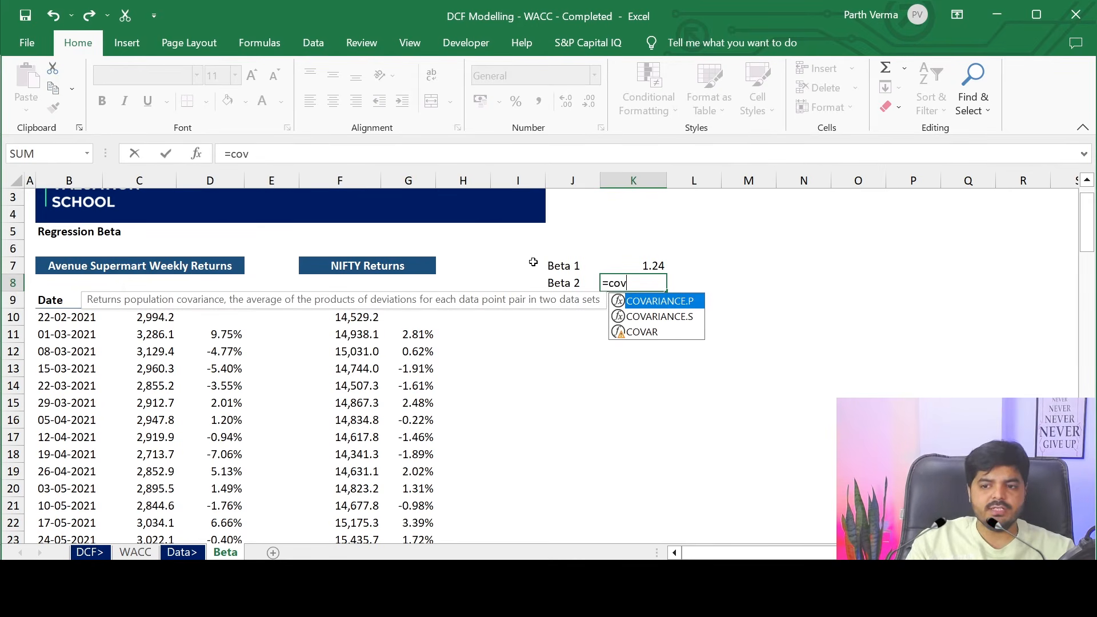
pyautogui.press('Down')
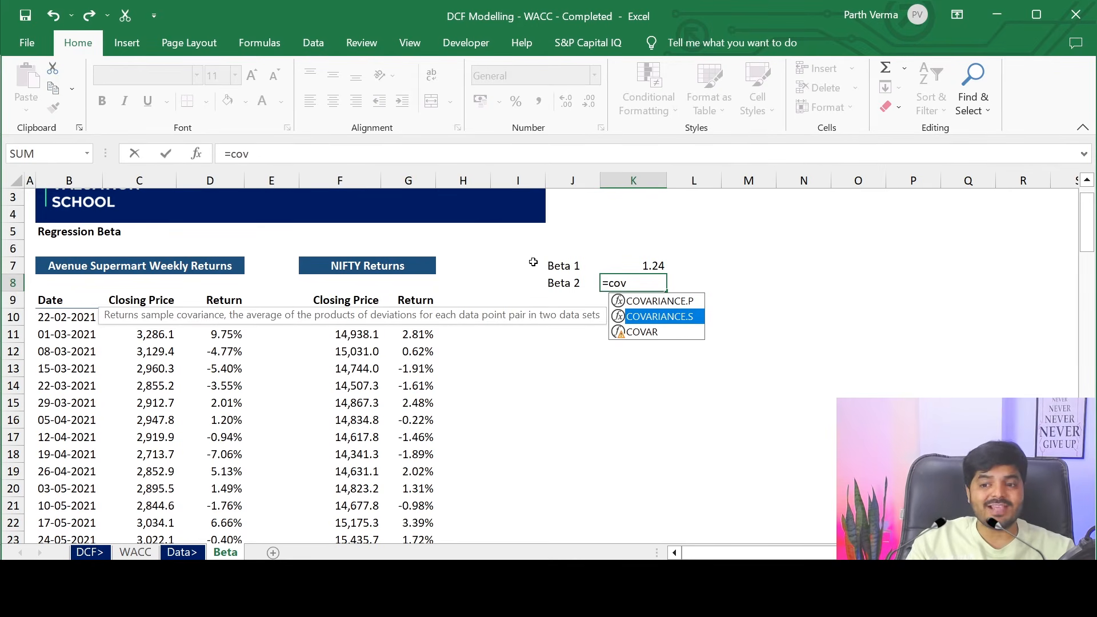
pyautogui.press('Tab')
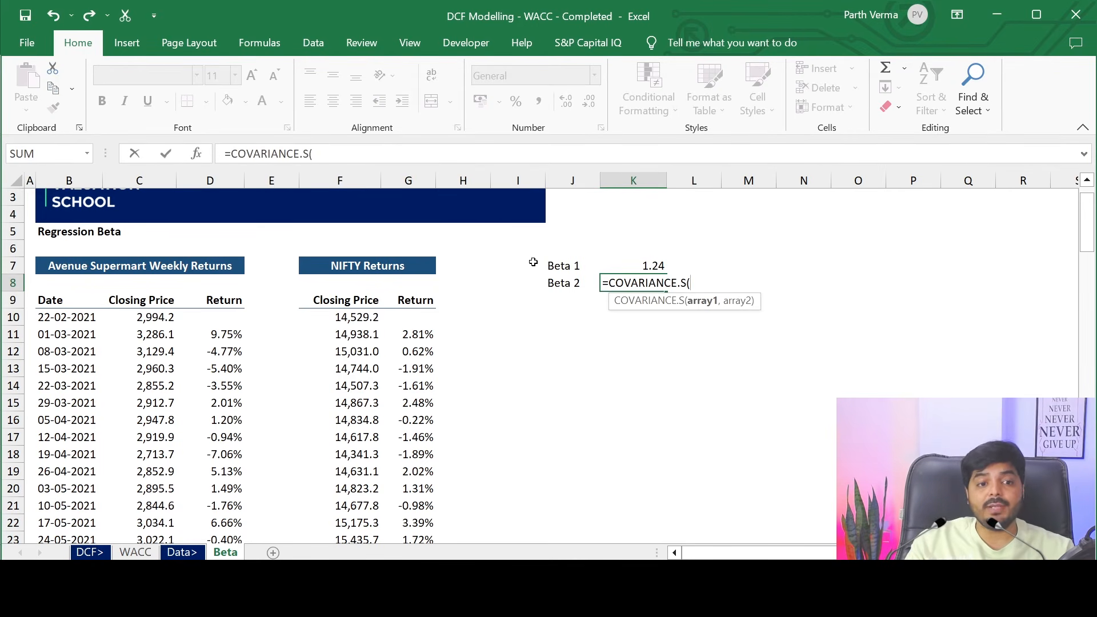
pyautogui.press('Left')
pyautogui.press('Left')
pyautogui.press('Left')
pyautogui.press('Left')
pyautogui.press('Left')
pyautogui.press('Left')
pyautogui.press('Left')
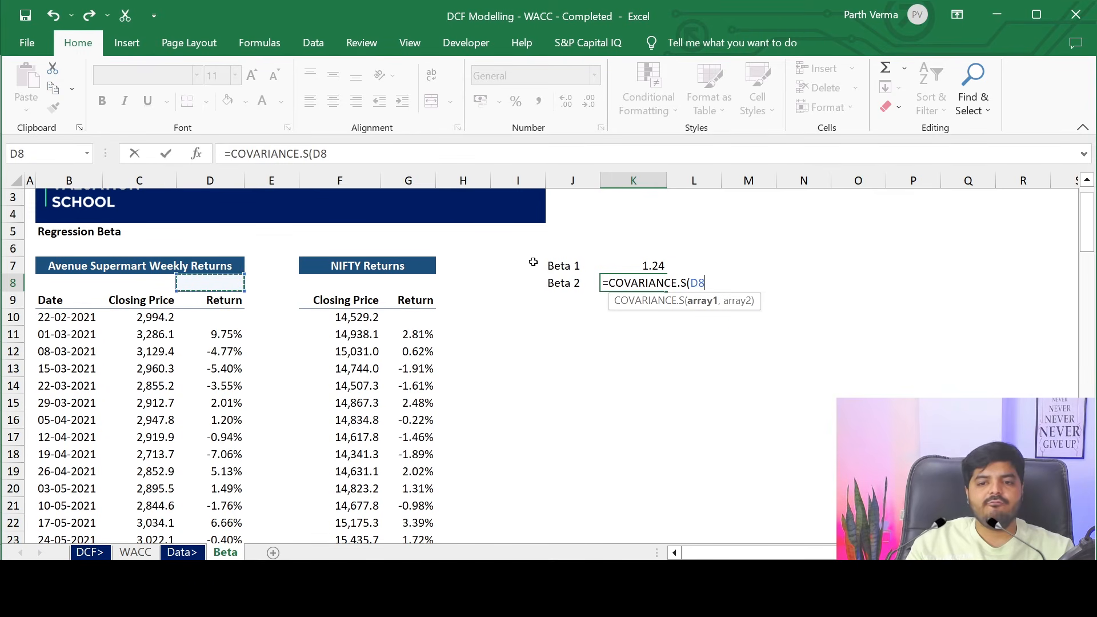
pyautogui.press('Down')
pyautogui.press('Down')
pyautogui.hotkey('ctrl', 'shift', 'Down')
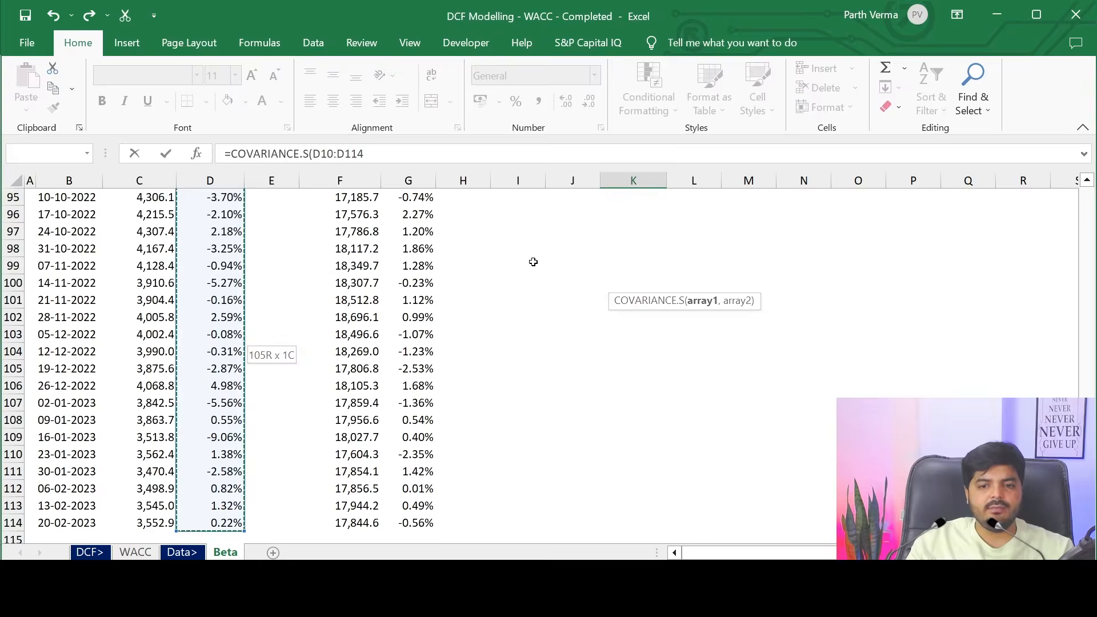
# Complete the COVARIANCE.S part of the K8 formula with the NIFTY returns G10:G114 as the second array.
pyautogui.write(',')
pyautogui.press('Up')
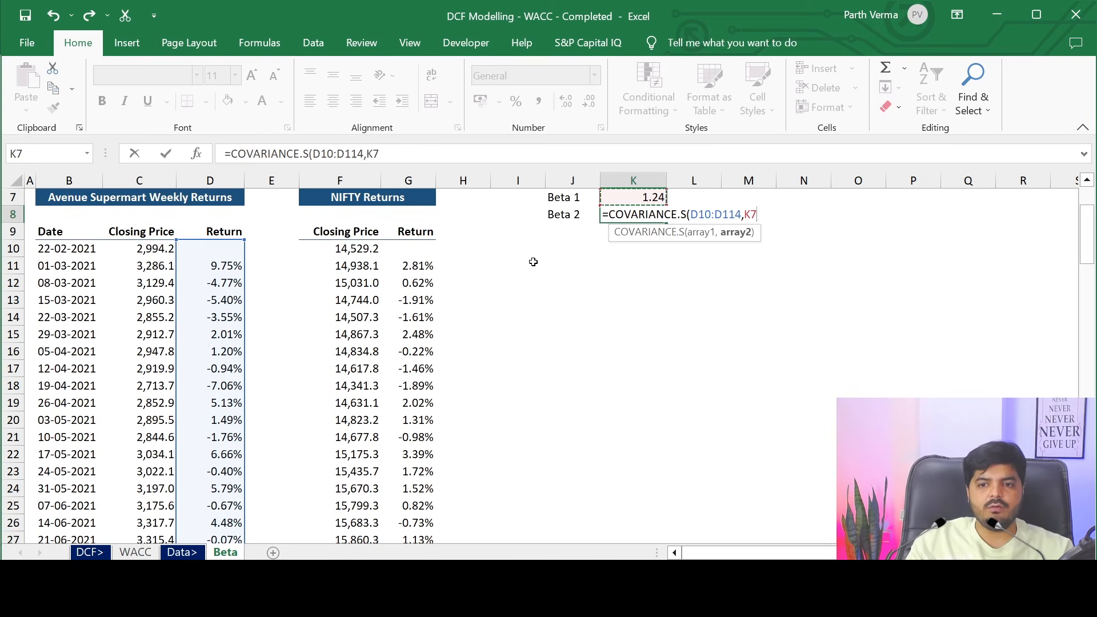
pyautogui.press('Left')
pyautogui.press('Left')
pyautogui.press('Left')
pyautogui.press('Left')
pyautogui.press('Down')
pyautogui.press('Down')
pyautogui.press('Down')
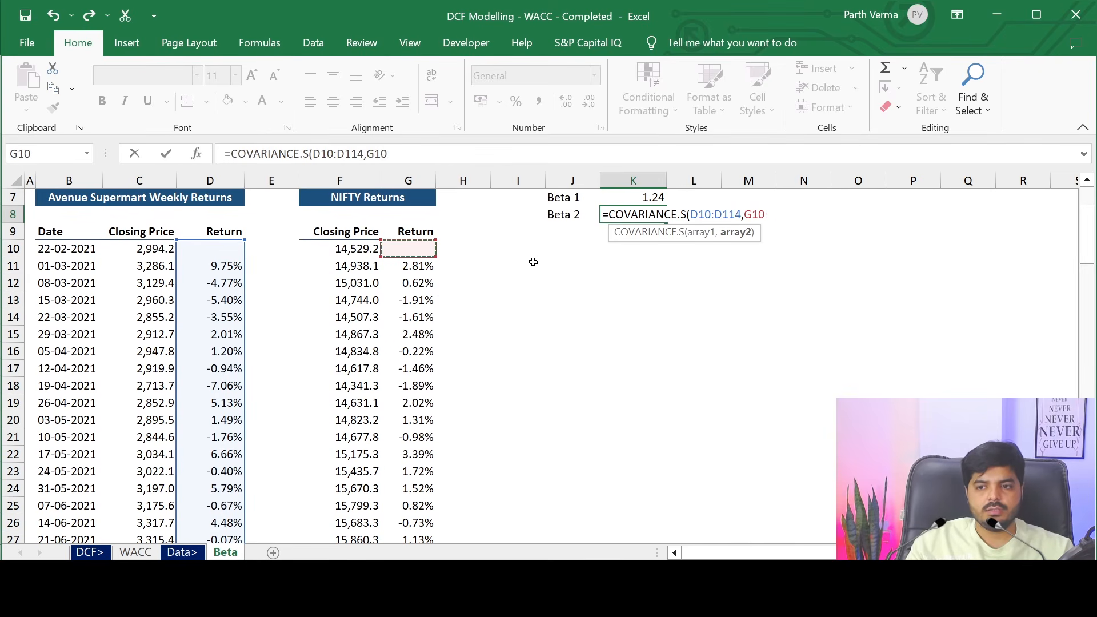
pyautogui.hotkey('shift', 'Down')
pyautogui.hotkey('ctrl', 'shift', 'Down')
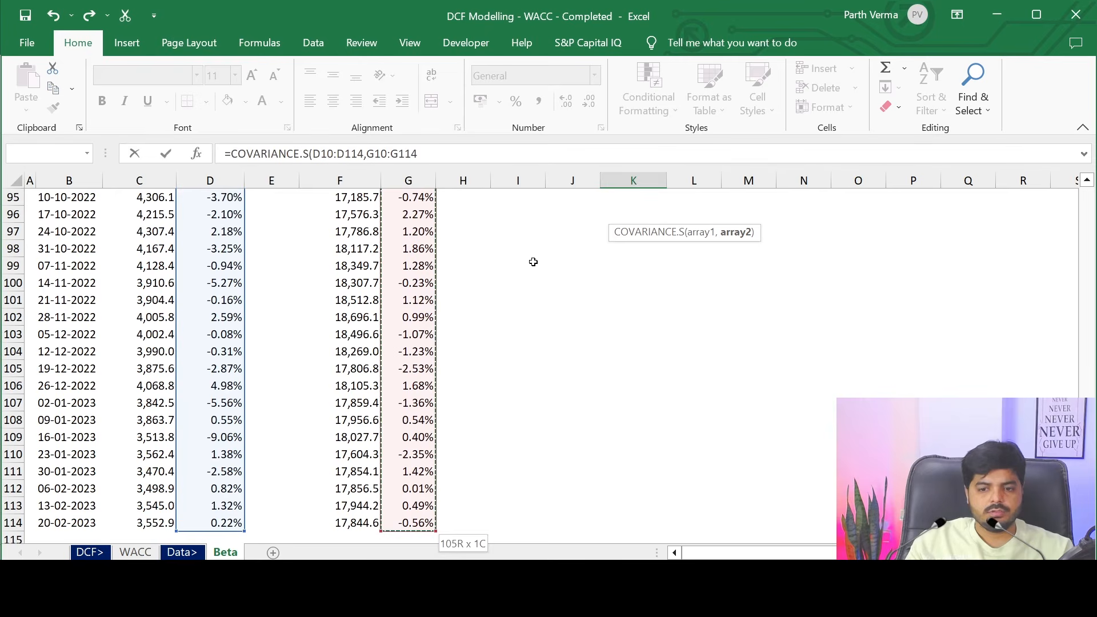
pyautogui.write(')')
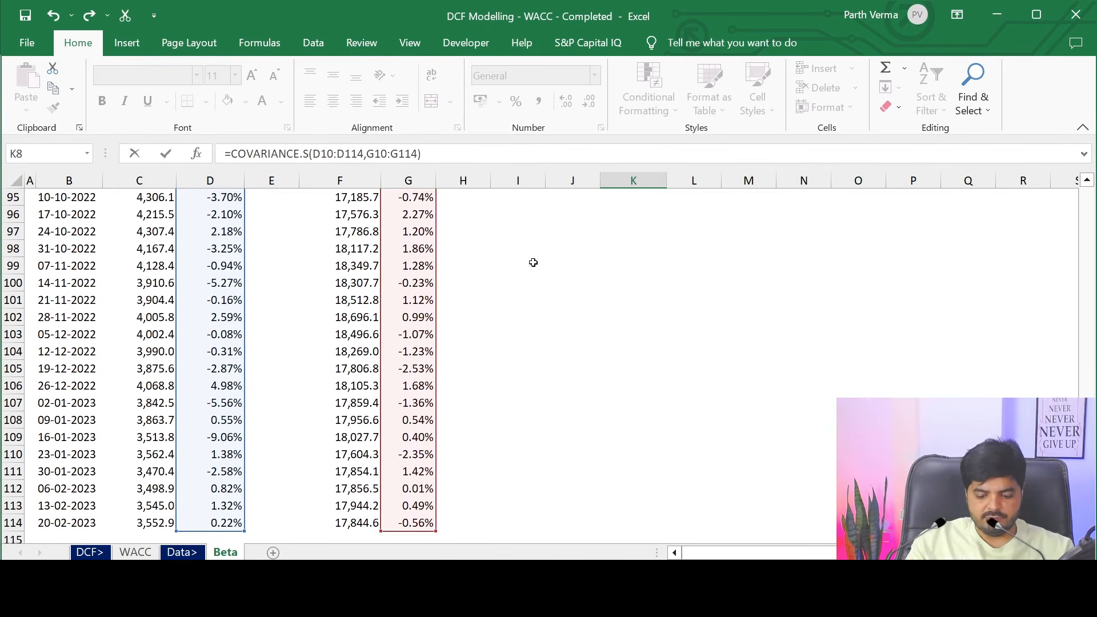
# Divide the covariance in K8 by VAR.S of the NIFTY returns G10:G114 and finish the formula.
pyautogui.write('/var')
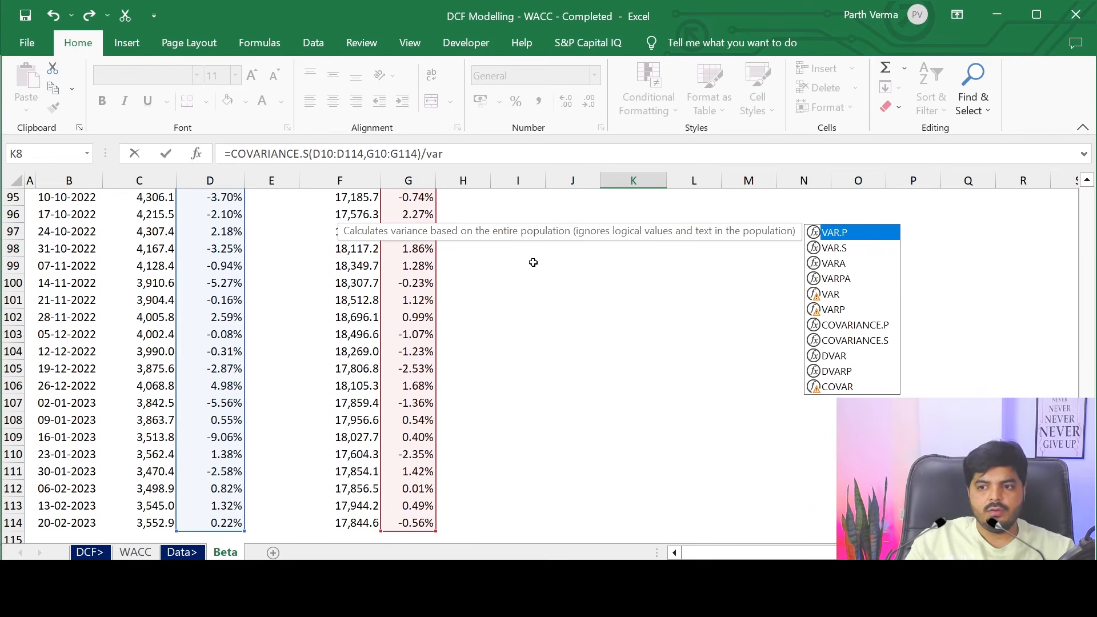
pyautogui.press('Down')
pyautogui.press('Tab')
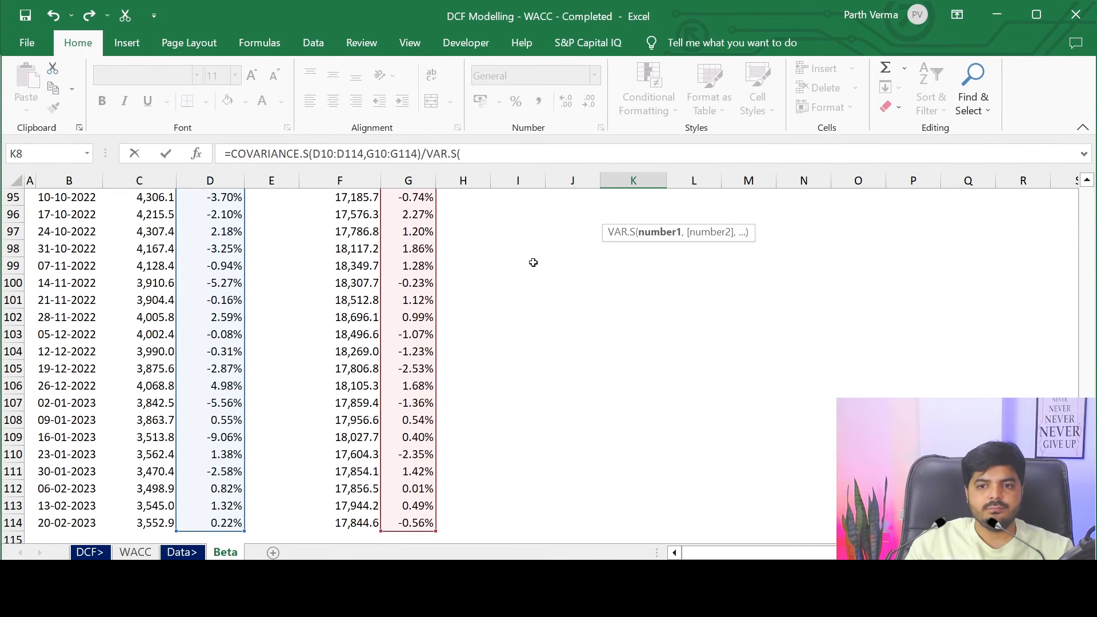
pyautogui.press('Left')
pyautogui.press('Left')
pyautogui.press('Left')
pyautogui.press('Left')
pyautogui.press('Down')
pyautogui.press('Down')
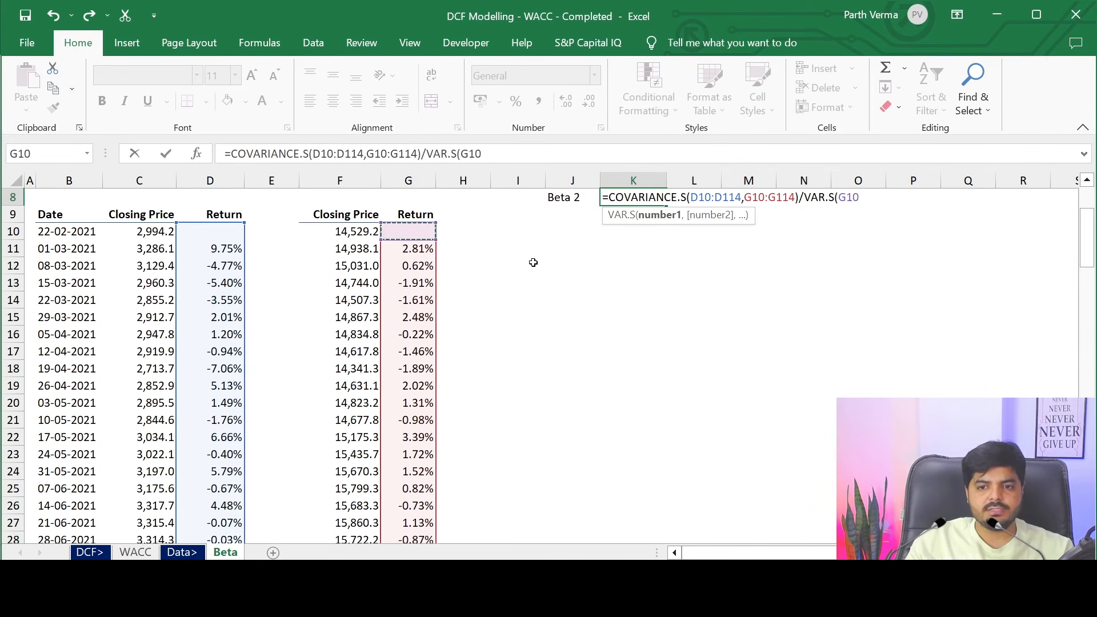
pyautogui.hotkey('shift', 'Down')
pyautogui.hotkey('ctrl', 'shift', 'Down')
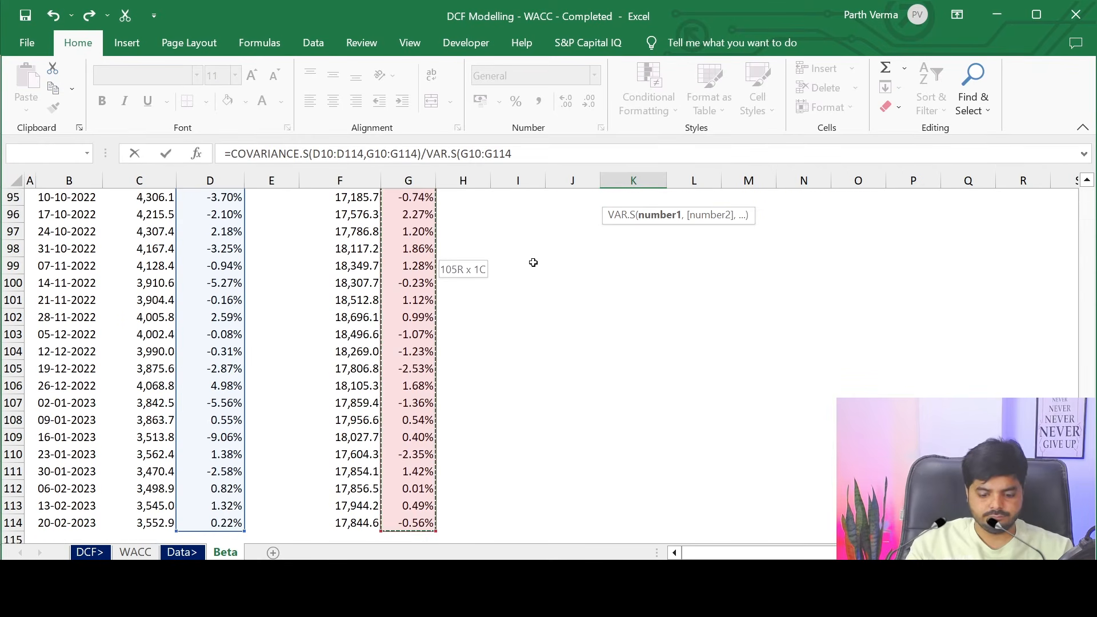
pyautogui.press('Return')
# Copy the two-decimal number format of the Beta 1 result in K7 onto the Beta 2 result in K8.
pyautogui.press('Left')
pyautogui.press('Up')
pyautogui.press('Up')
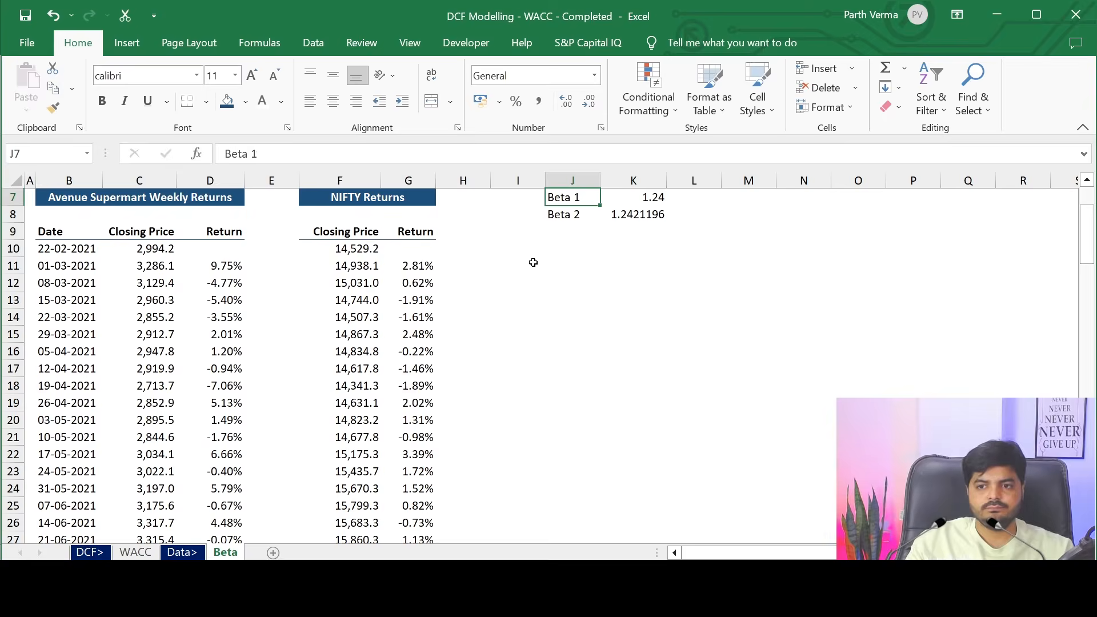
pyautogui.press('Down')
pyautogui.press('Right')
pyautogui.press('Up')
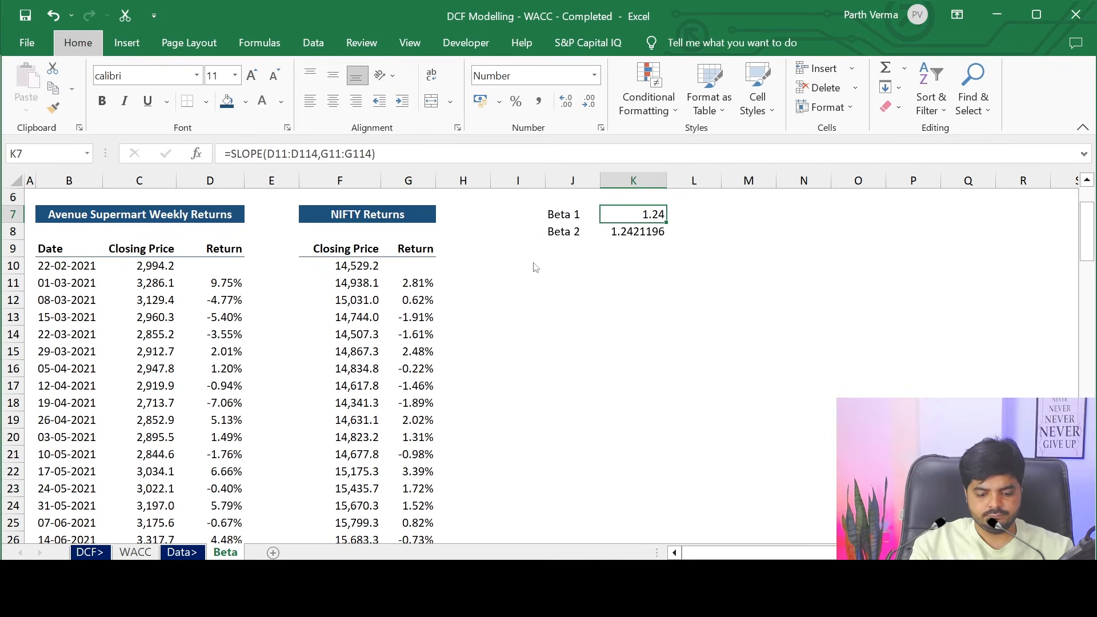
pyautogui.press('alt')
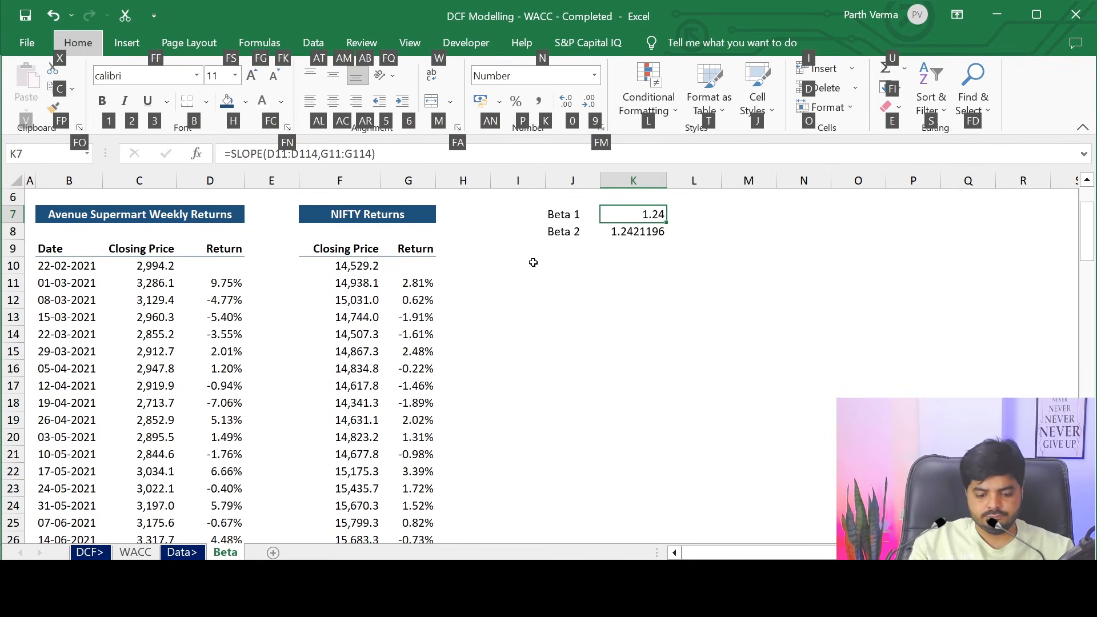
pyautogui.press('f')
pyautogui.press('p')
pyautogui.press('Down')
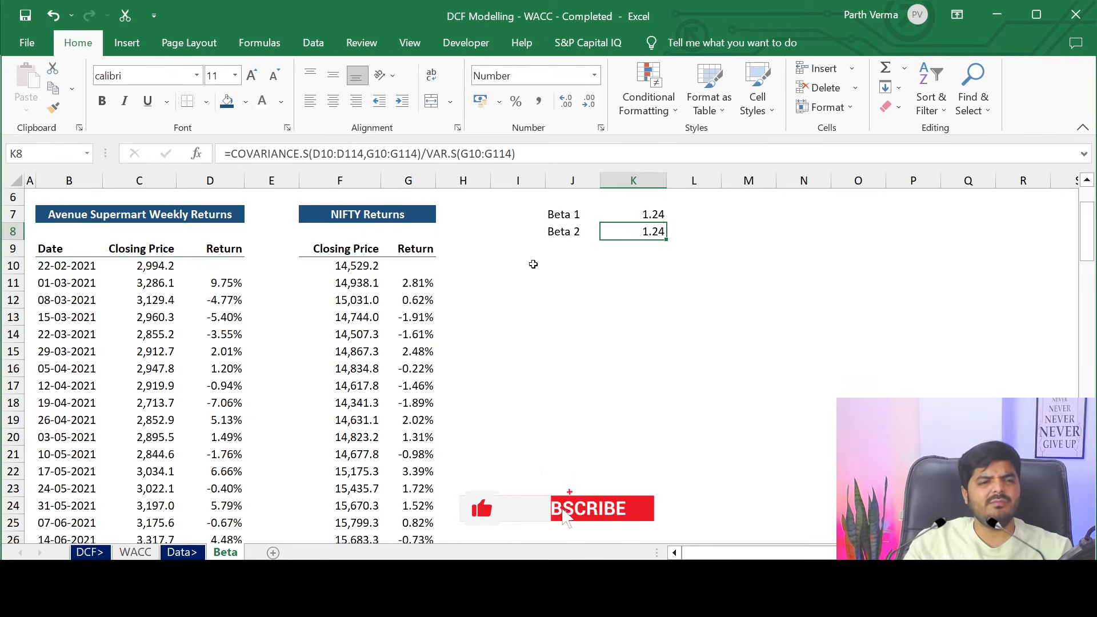
# Copy the Beta 2 label from J8 to J10 and change it to "Beta 3".
pyautogui.press('Left')
pyautogui.press('Down')
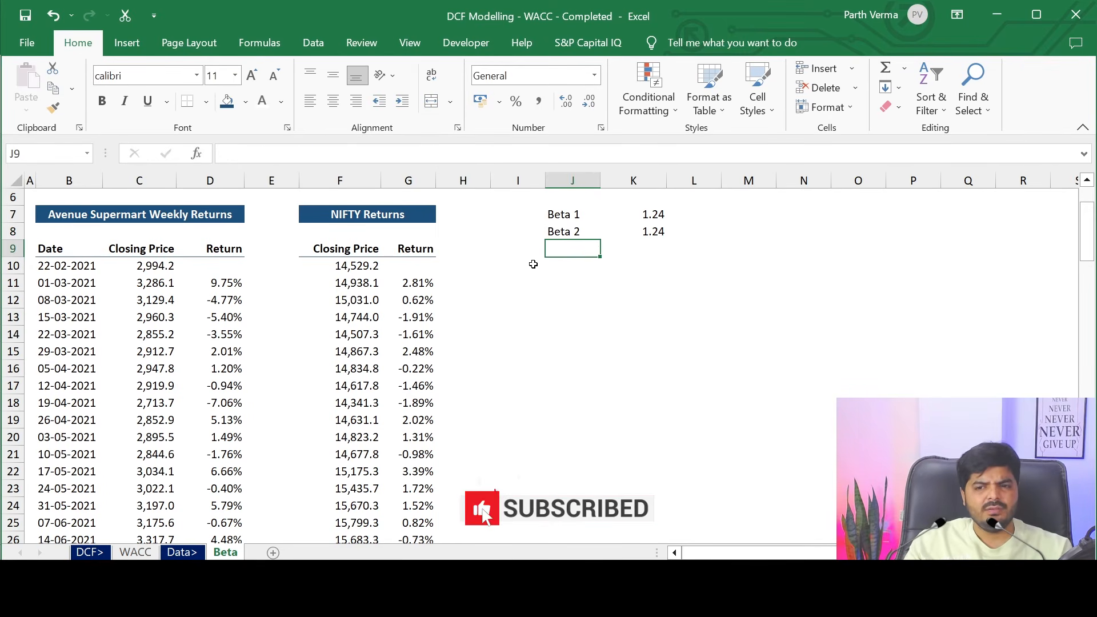
pyautogui.press('Up')
pyautogui.hotkey('ctrl', 'c')
pyautogui.press('Down')
pyautogui.press('Down')
pyautogui.hotkey('ctrl', 'v')
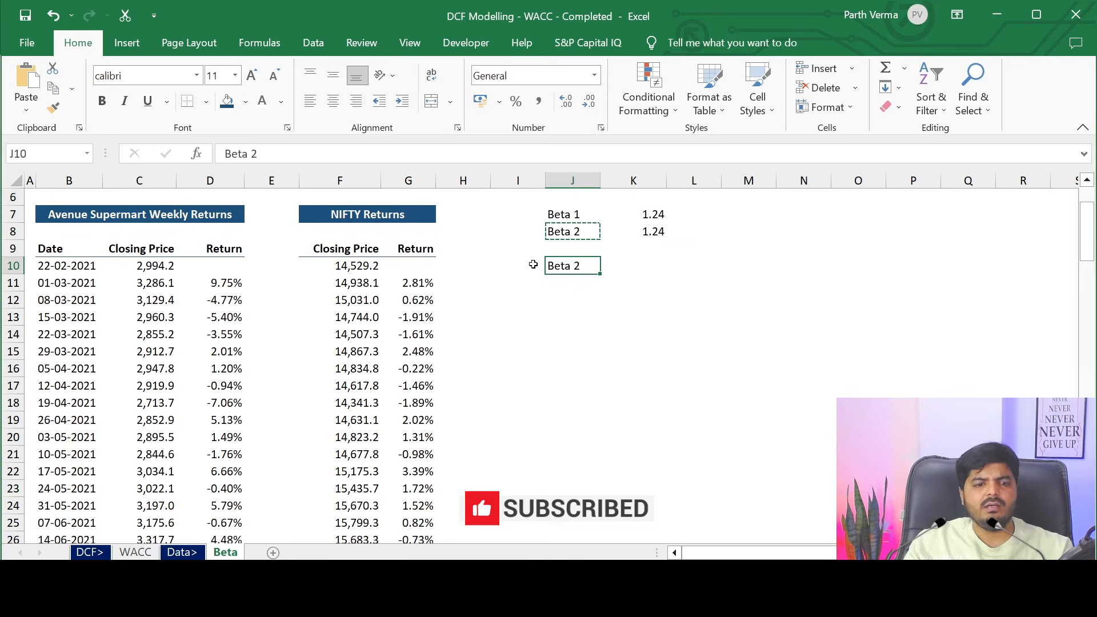
pyautogui.press('F2')
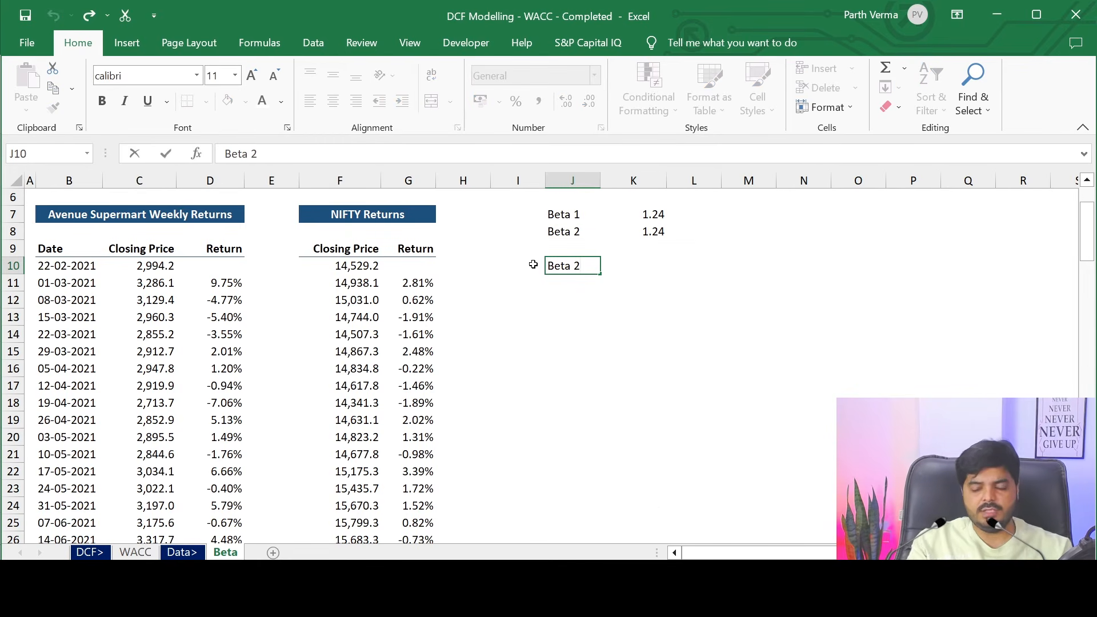
pyautogui.press('BackSpace')
pyautogui.write('3')
pyautogui.press('Return')
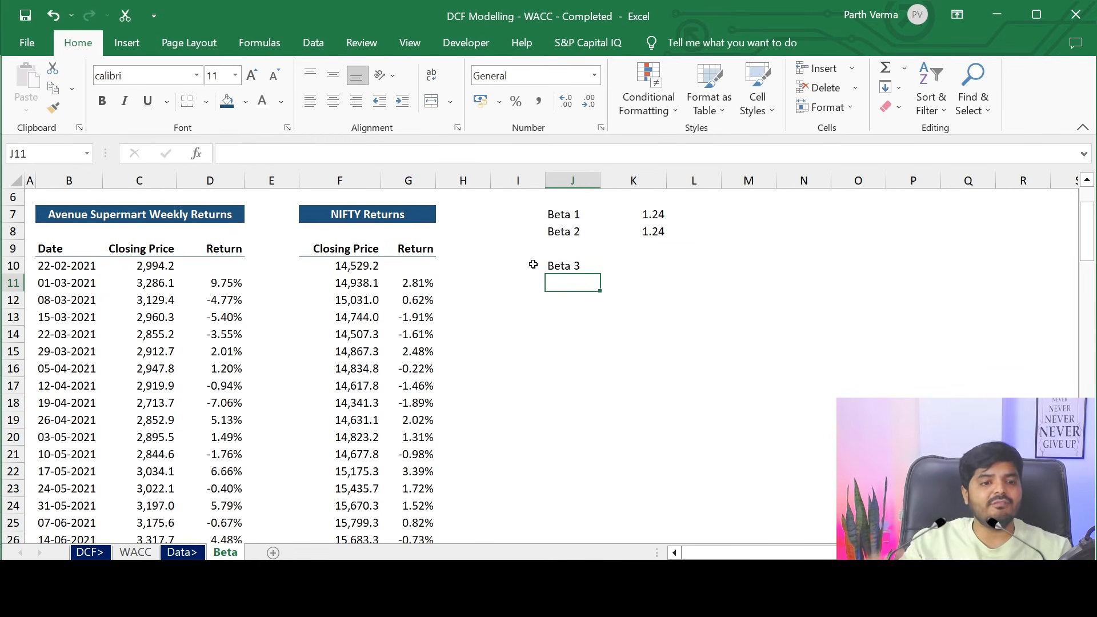
# Select cell J12 and start the Regression tool from the Data Analysis tools.
pyautogui.click(584, 299)
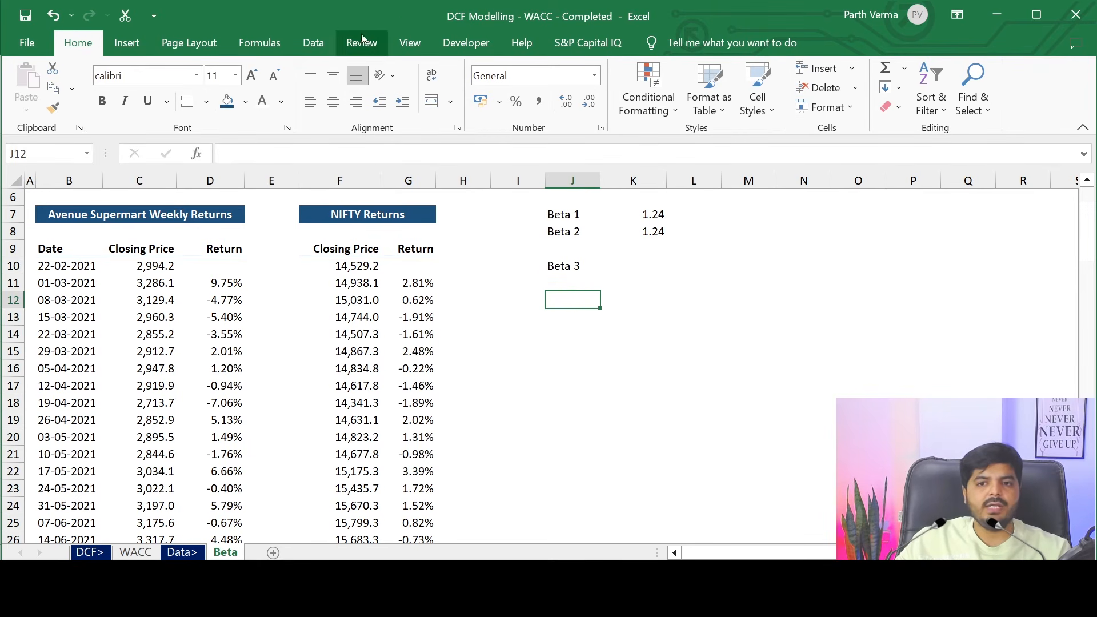
pyautogui.click(313, 43)
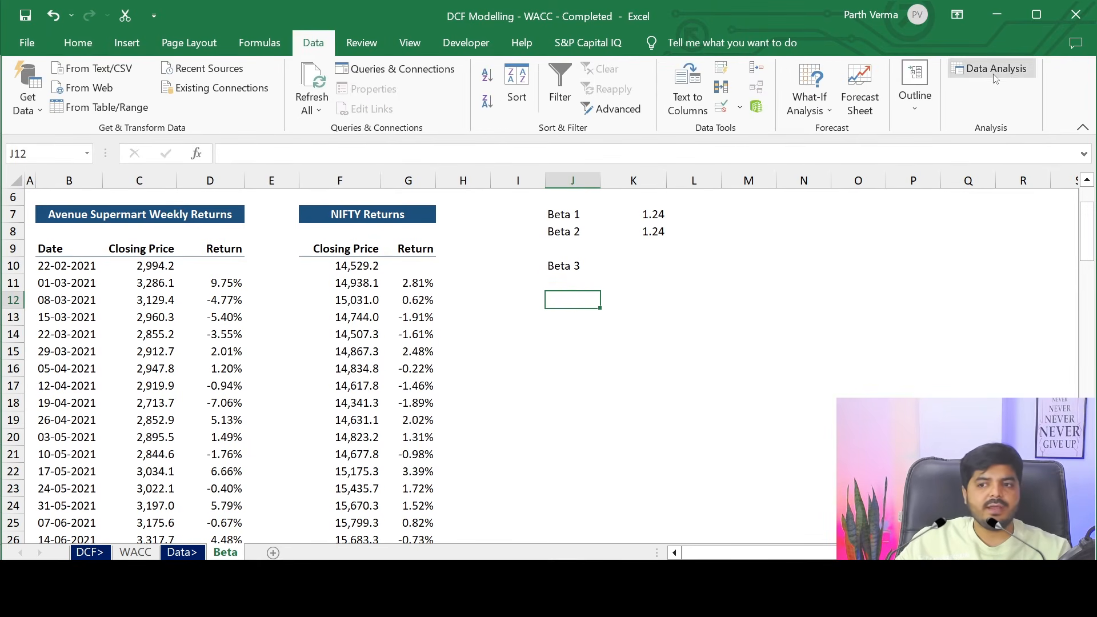
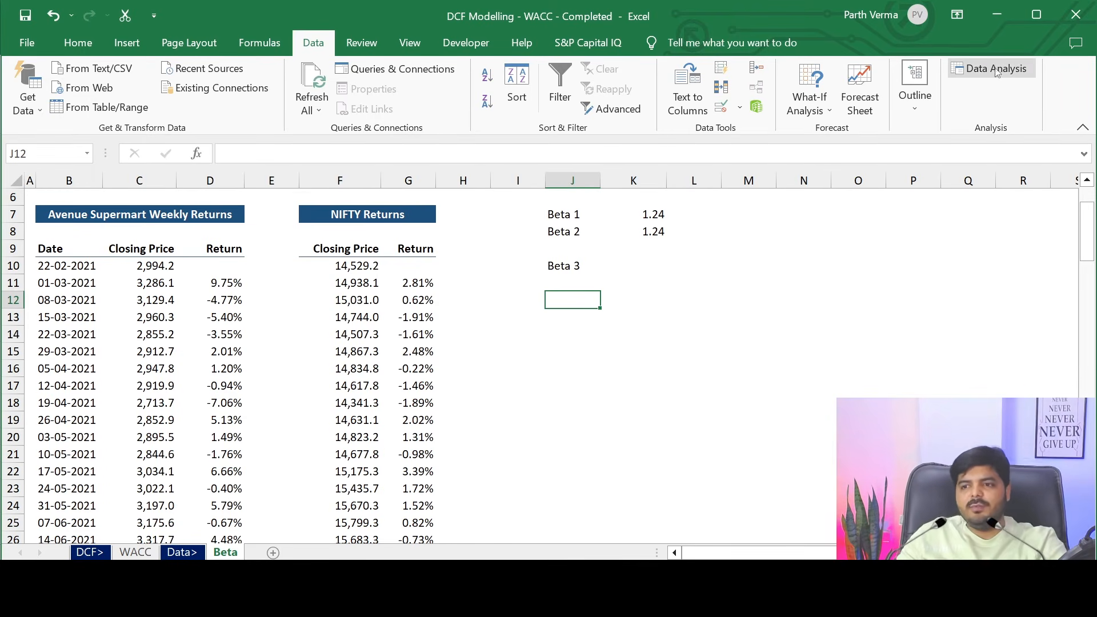
pyautogui.click(971, 68)
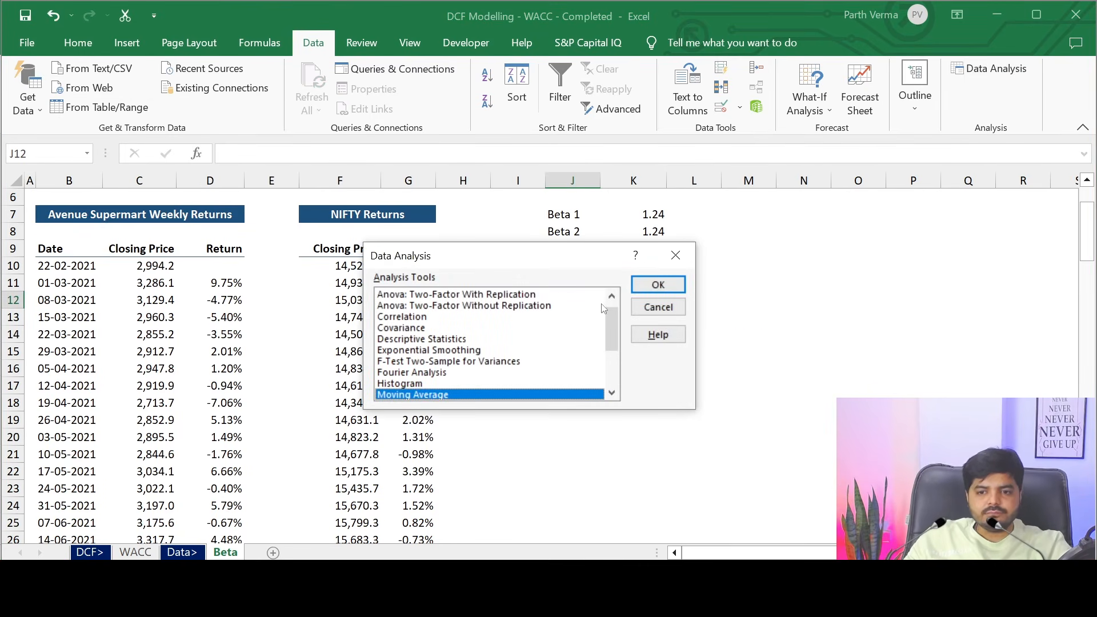
pyautogui.moveTo(609, 327); pyautogui.dragTo(614, 348)
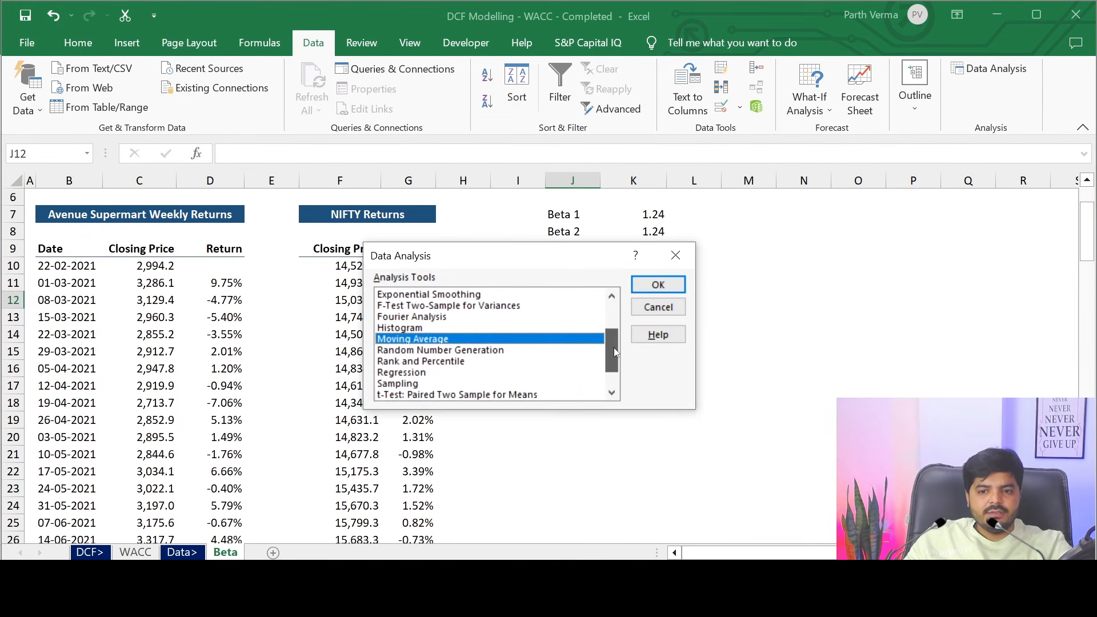
pyautogui.click(426, 375)
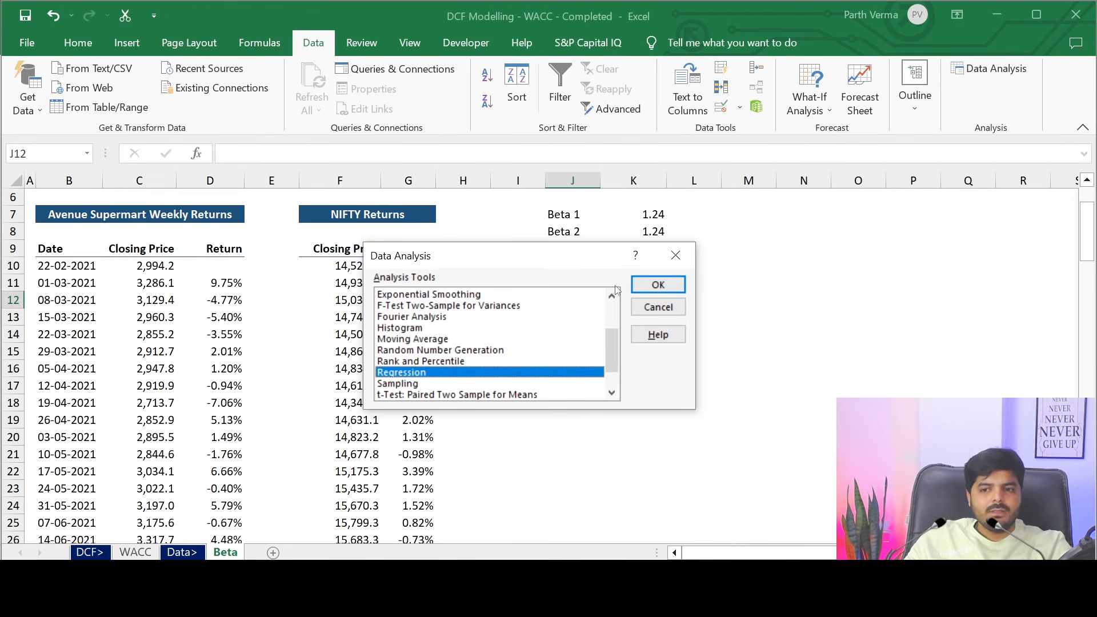
pyautogui.click(649, 284)
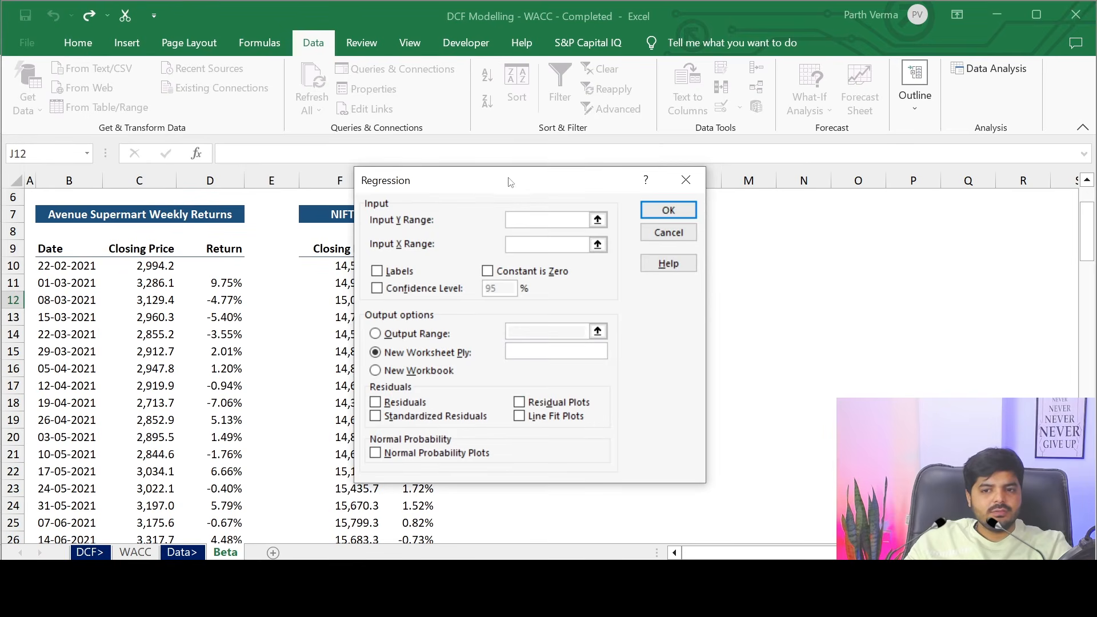
# Set the regression's Input Y Range to the Avenue Supermart return column including its header, $D$9:$D$114.
pyautogui.moveTo(510, 181); pyautogui.dragTo(701, 171)
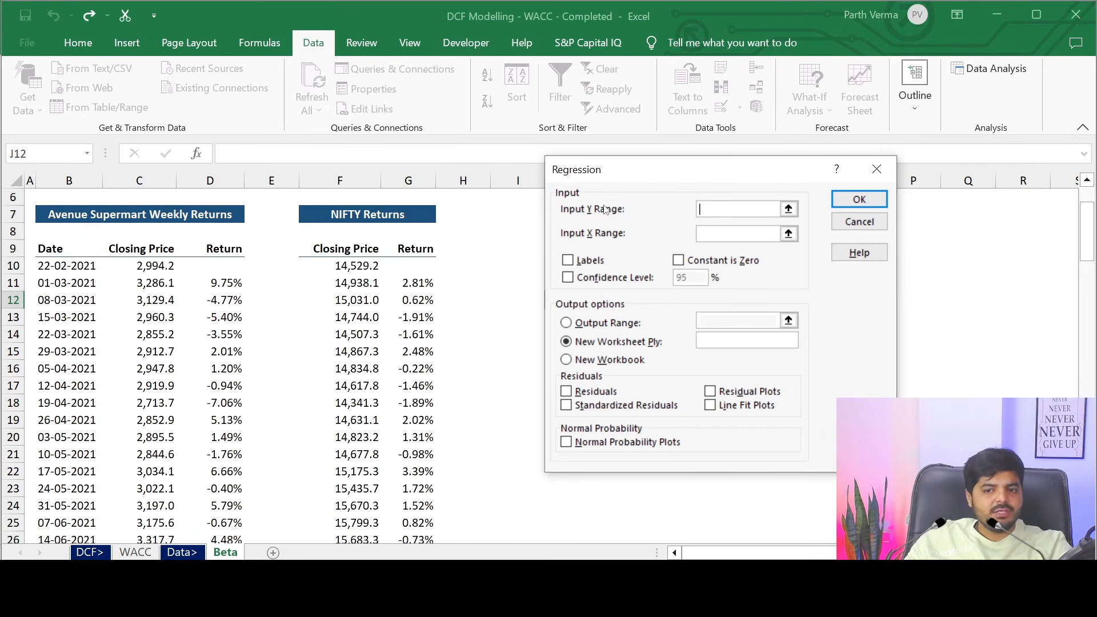
pyautogui.click(222, 280)
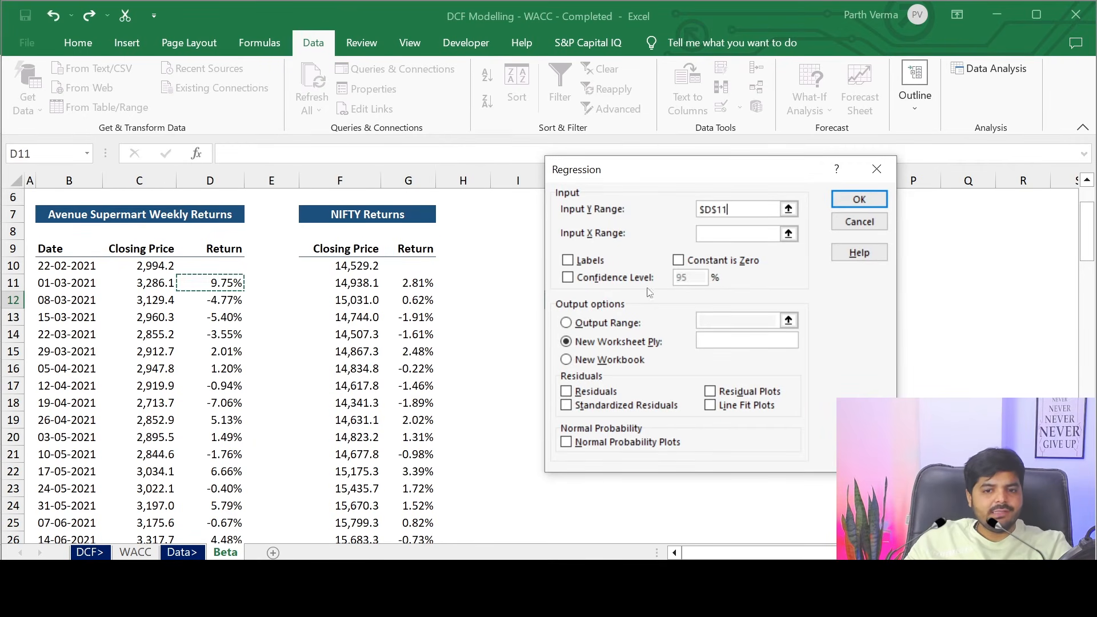
pyautogui.click(236, 242)
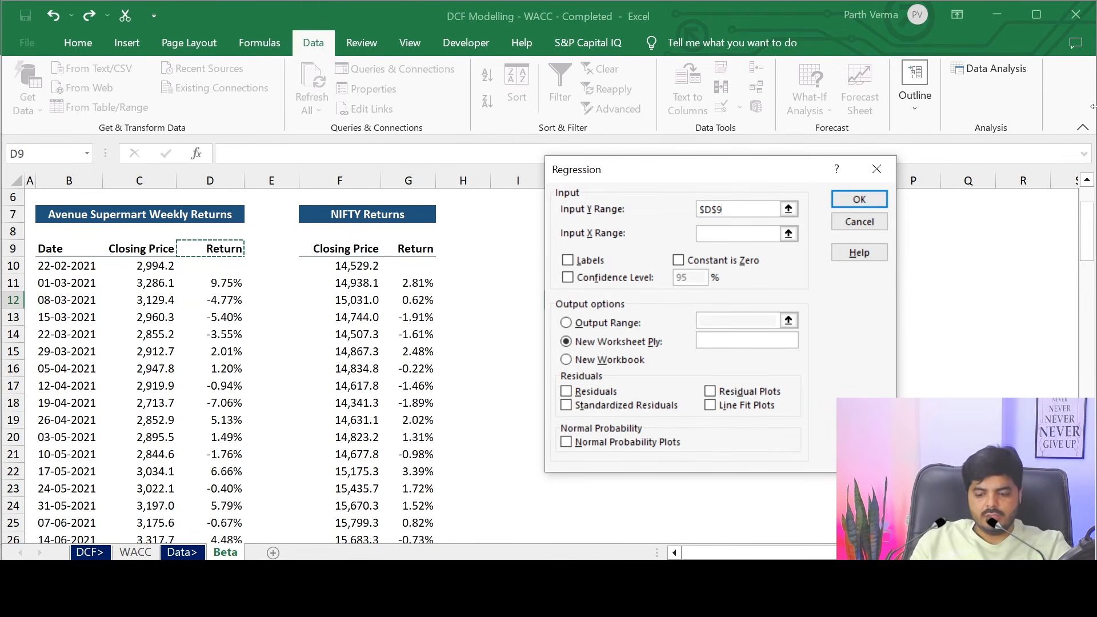
pyautogui.hotkey('ctrl', 'shift', 'Down')
pyautogui.hotkey('ctrl', 'shift', 'Down')
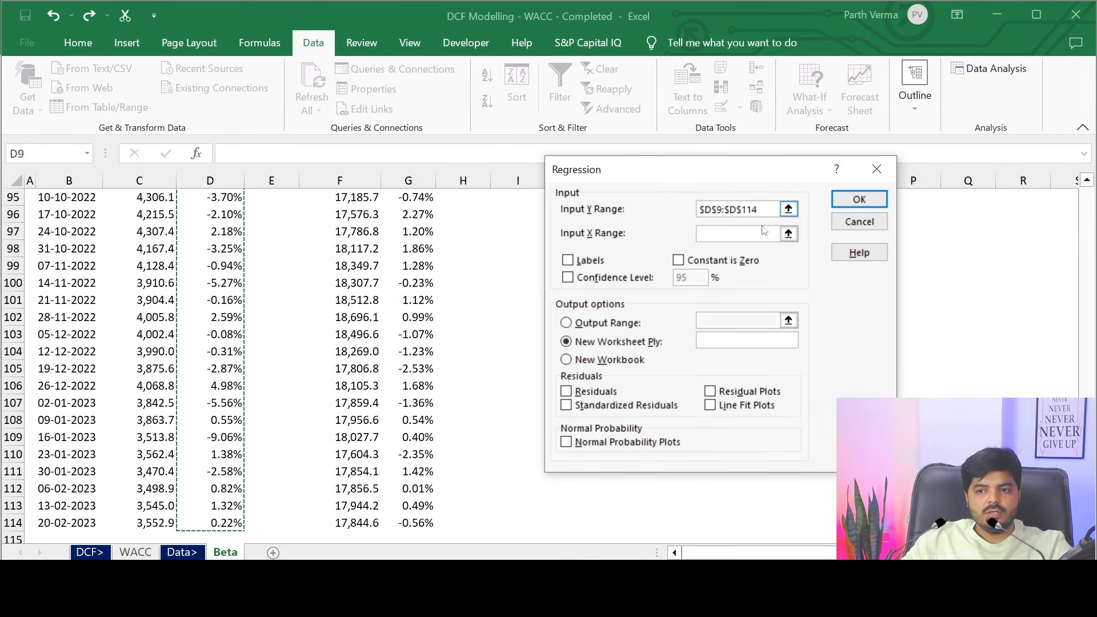
# Set the regression's Input X Range to the NIFTY return column including its header, $G$9:$G$114.
pyautogui.click(764, 230)
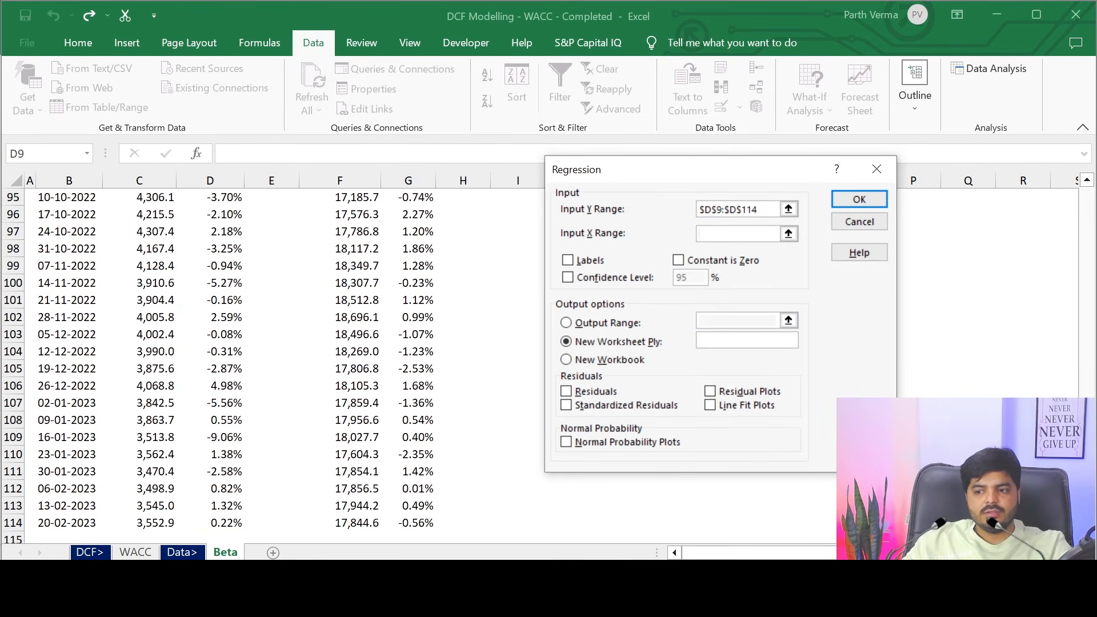
pyautogui.moveTo(1086, 503); pyautogui.dragTo(1092, 135)
pyautogui.click(410, 332)
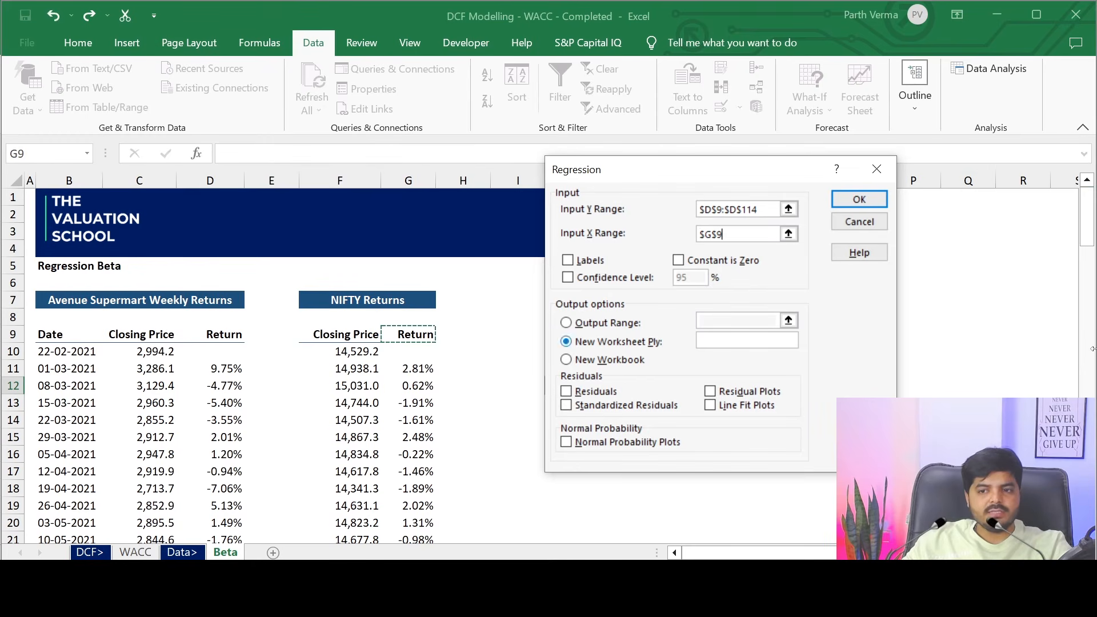
pyautogui.hotkey('ctrl', 'shift', 'Down')
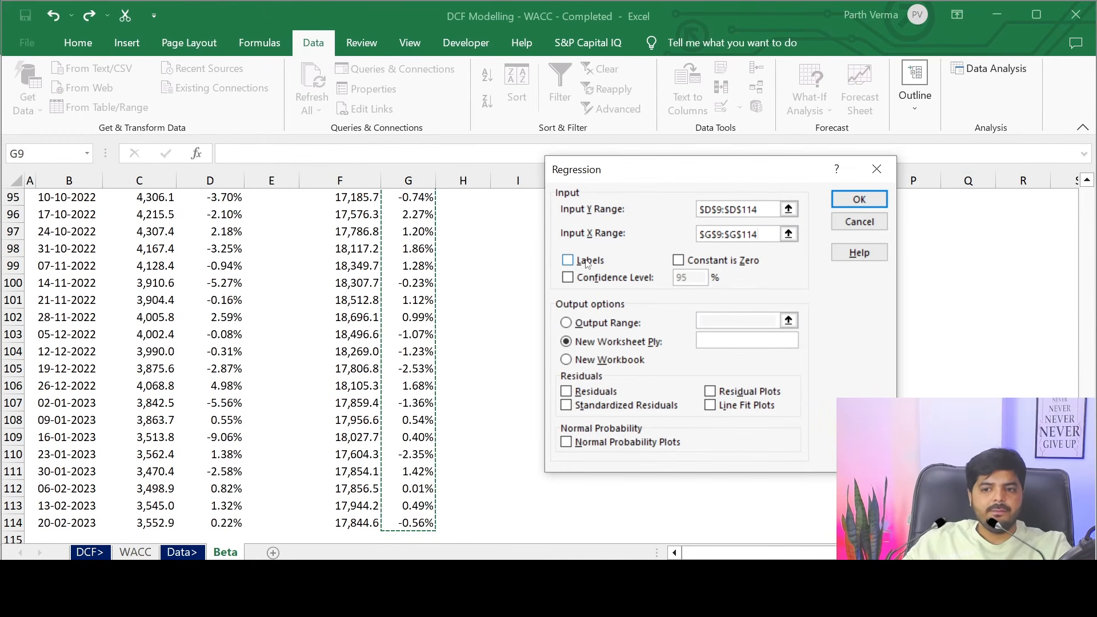
pyautogui.moveTo(1087, 503); pyautogui.dragTo(1084, 171)
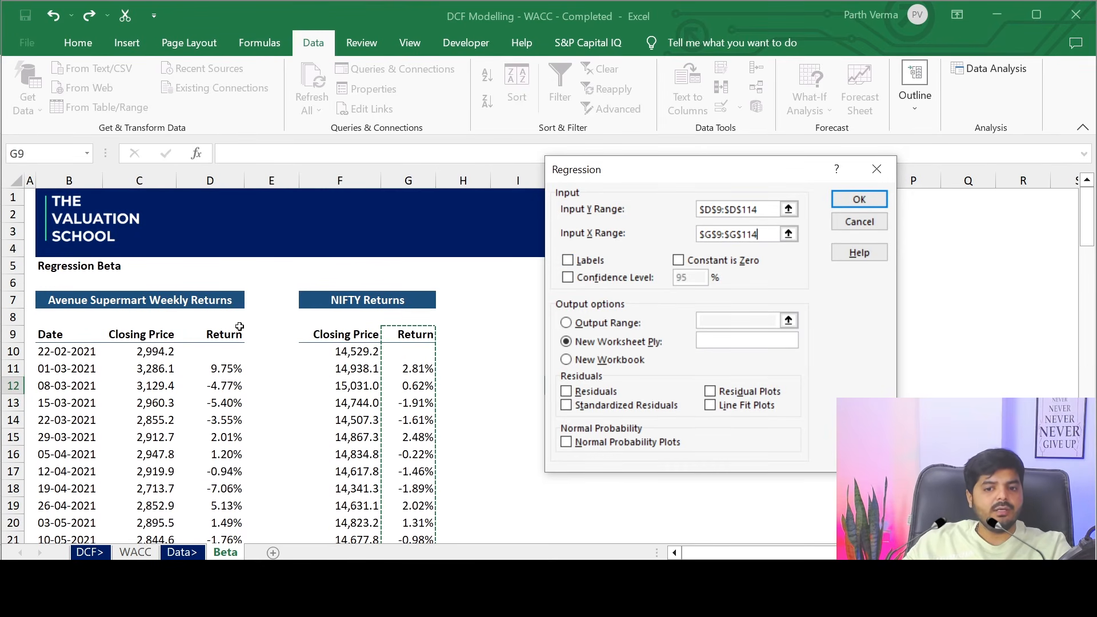
# Enable Labels for the regression and set its output range to cell $J$12.
pyautogui.click(597, 258)
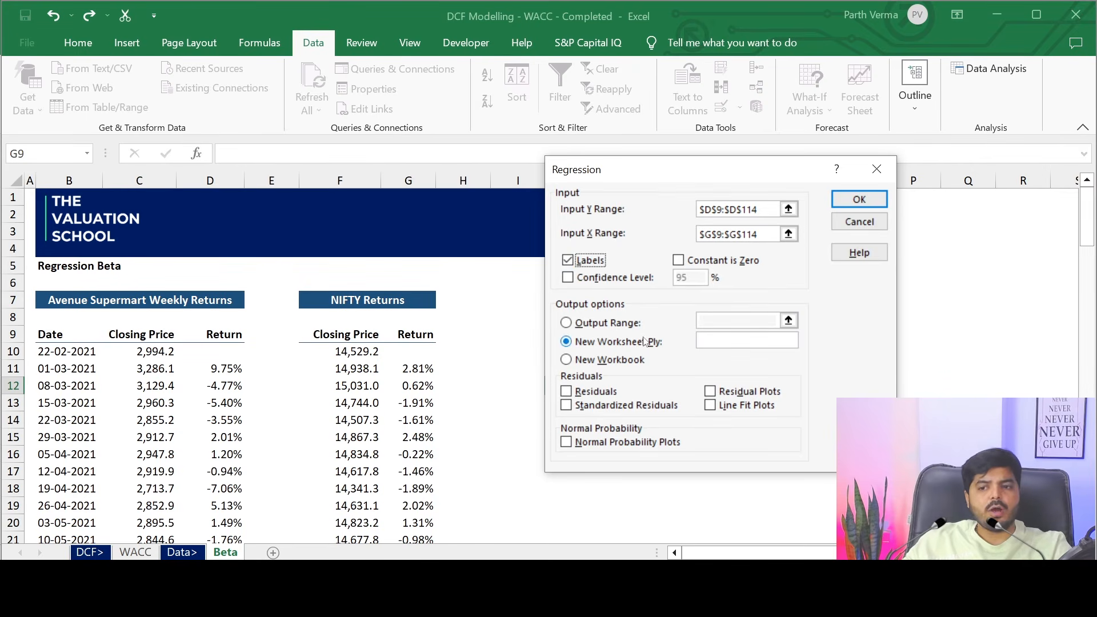
pyautogui.click(621, 326)
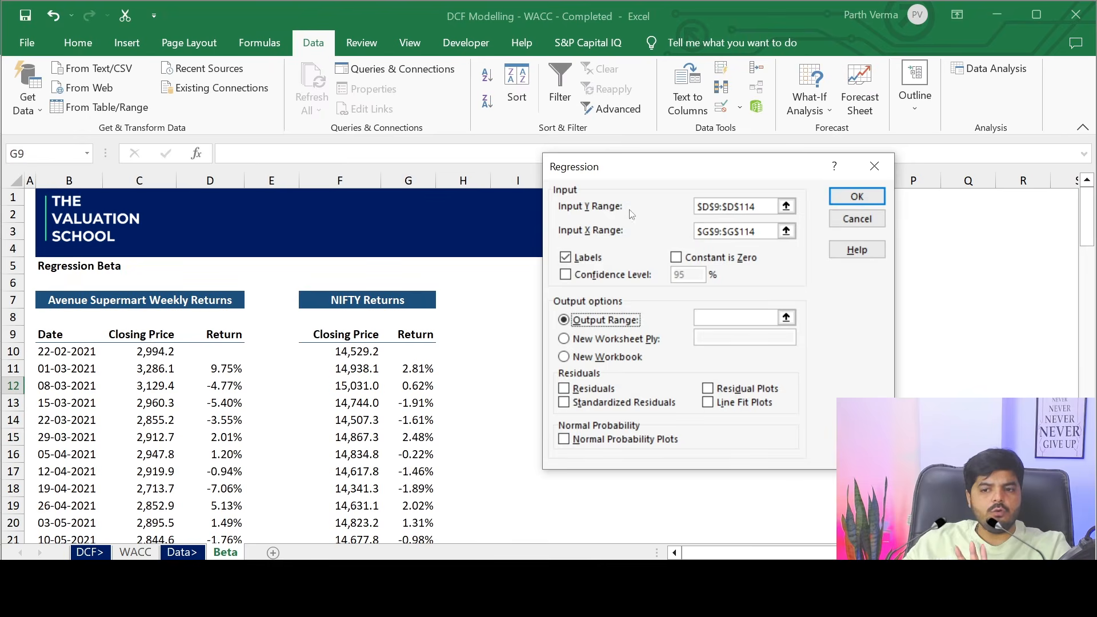
pyautogui.moveTo(696, 173); pyautogui.dragTo(181, 179)
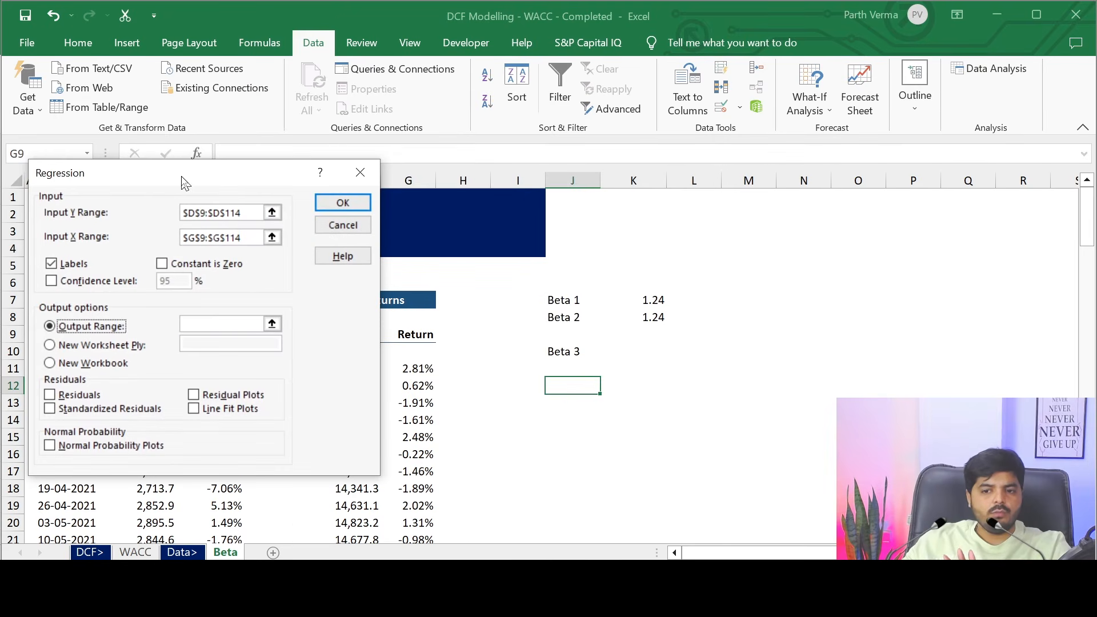
pyautogui.click(211, 323)
pyautogui.click(561, 387)
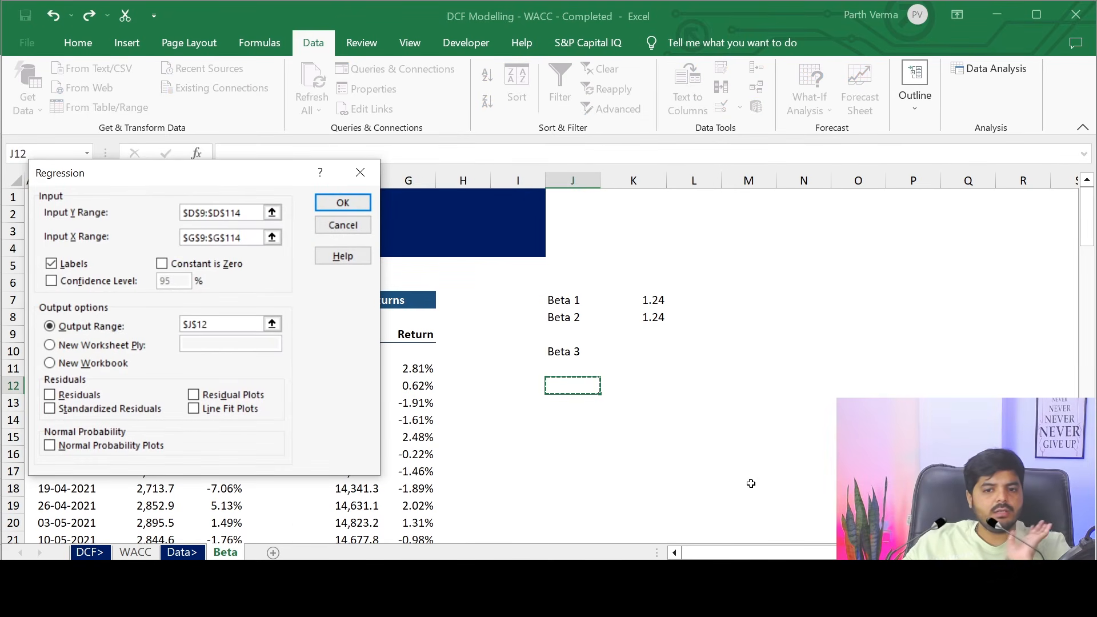
# Try to run the regression on the return ranges that include the header row, with output at J12.
pyautogui.click(343, 202)
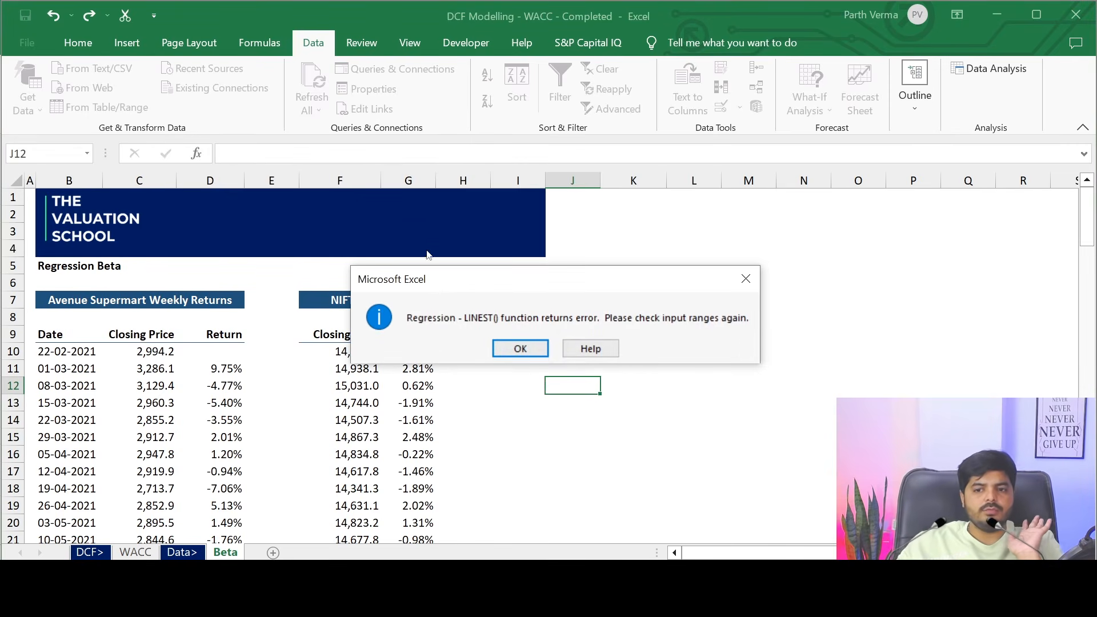
pyautogui.click(501, 350)
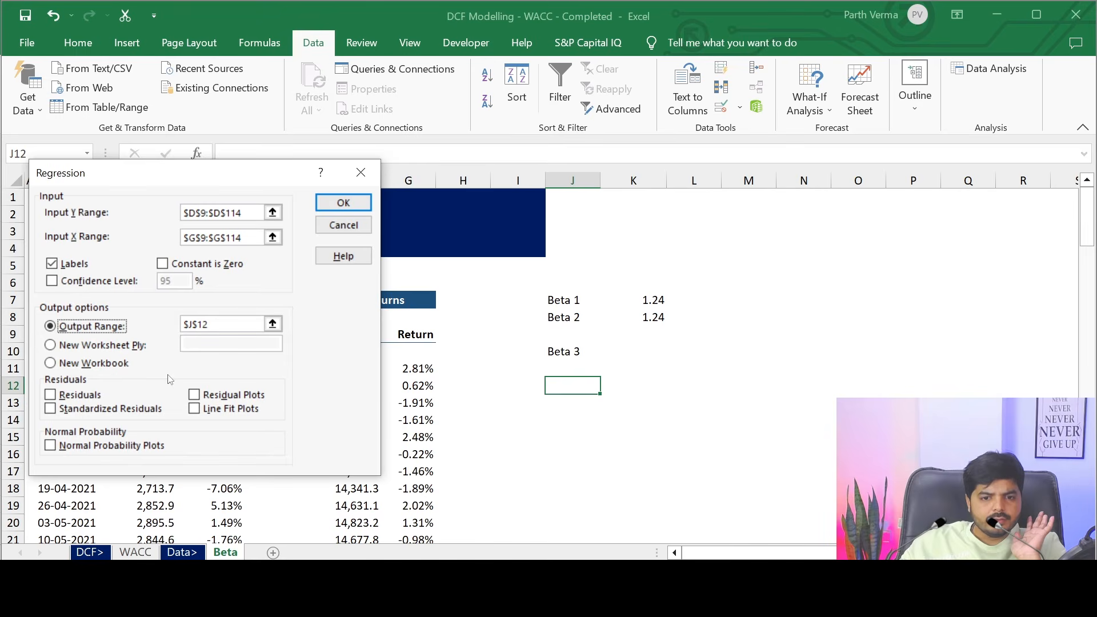
pyautogui.click(238, 321)
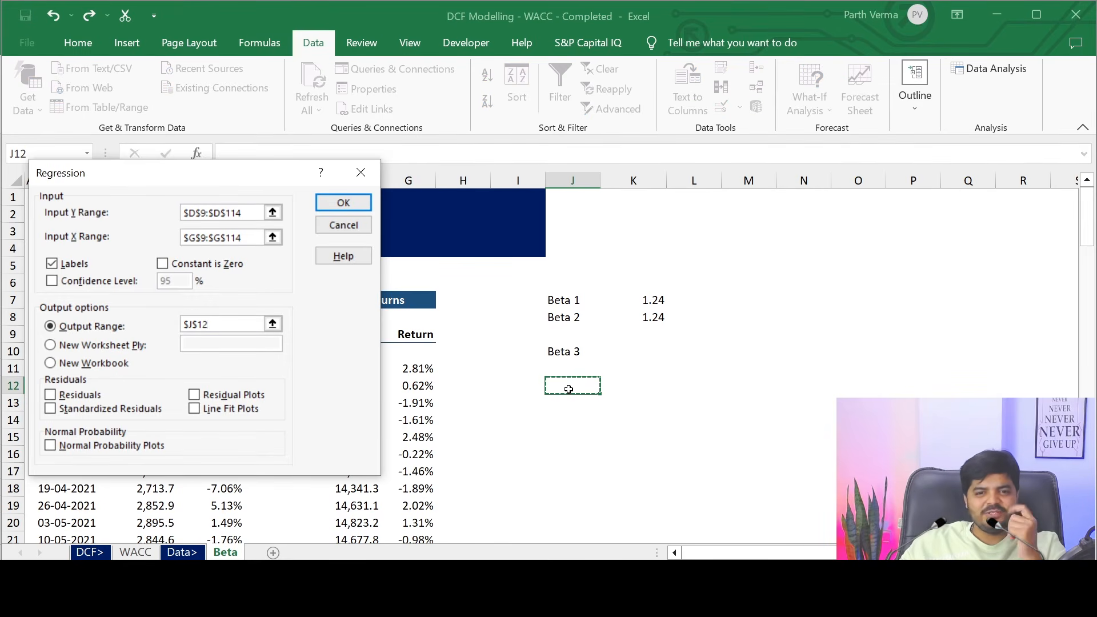
pyautogui.click(341, 202)
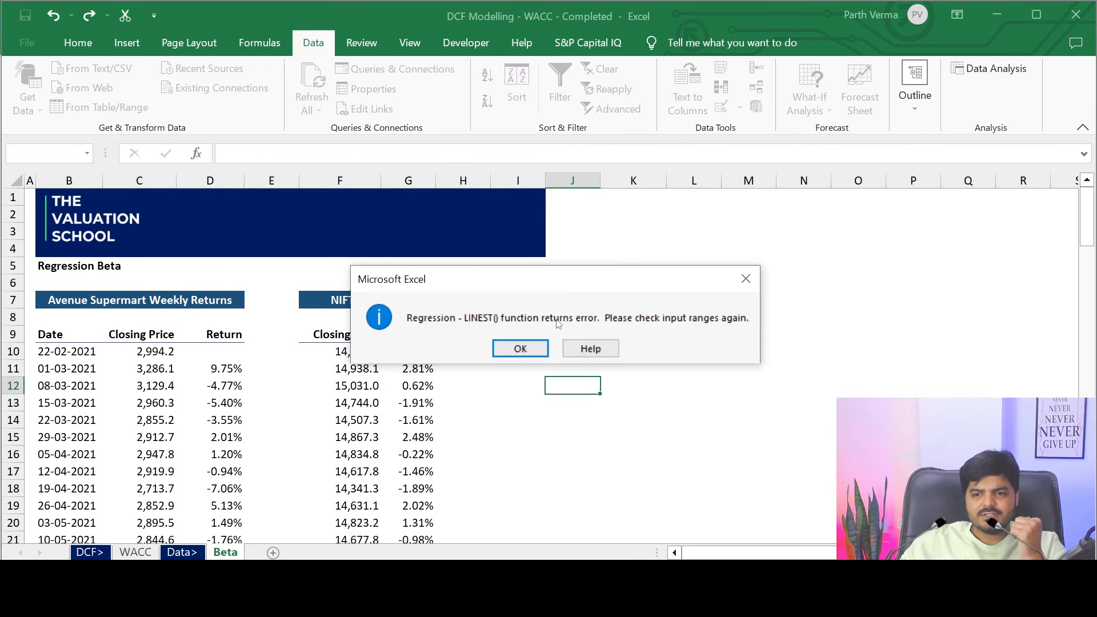
pyautogui.click(521, 351)
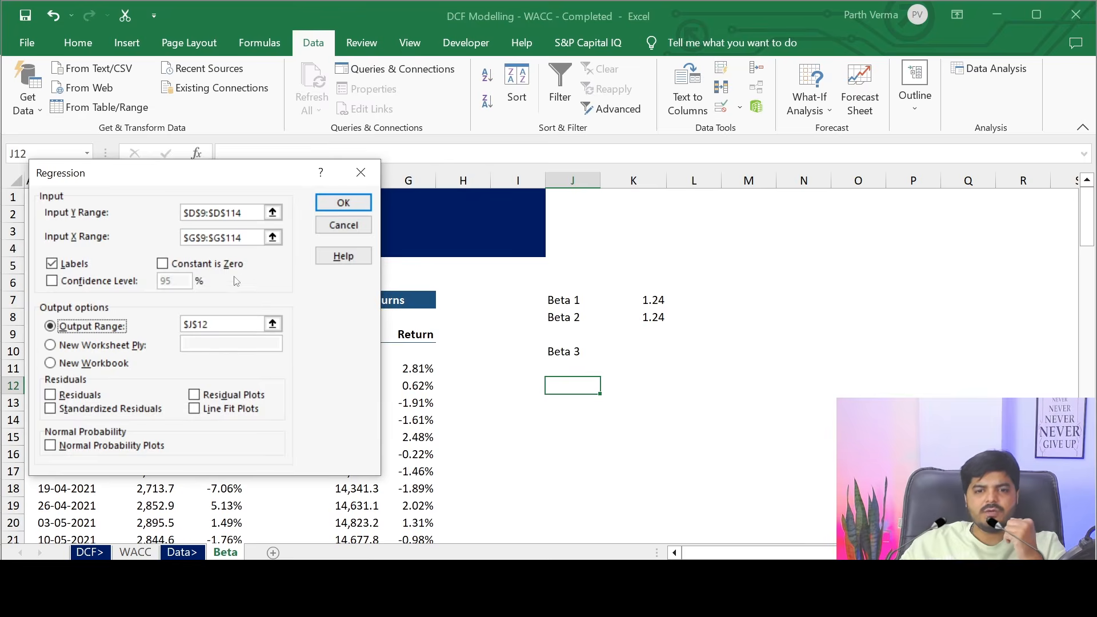
# Change the regression's Y and X input ranges to start at row 11: $D$11:$D$114 and $G$11:$G$114.
pyautogui.moveTo(246, 172); pyautogui.dragTo(700, 152)
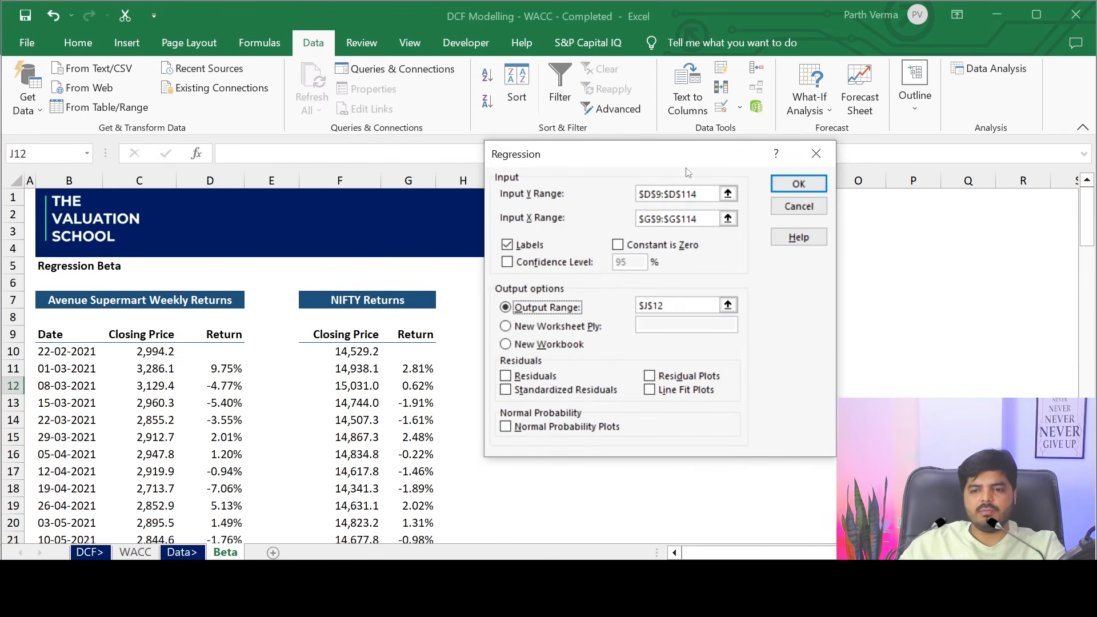
pyautogui.click(677, 194)
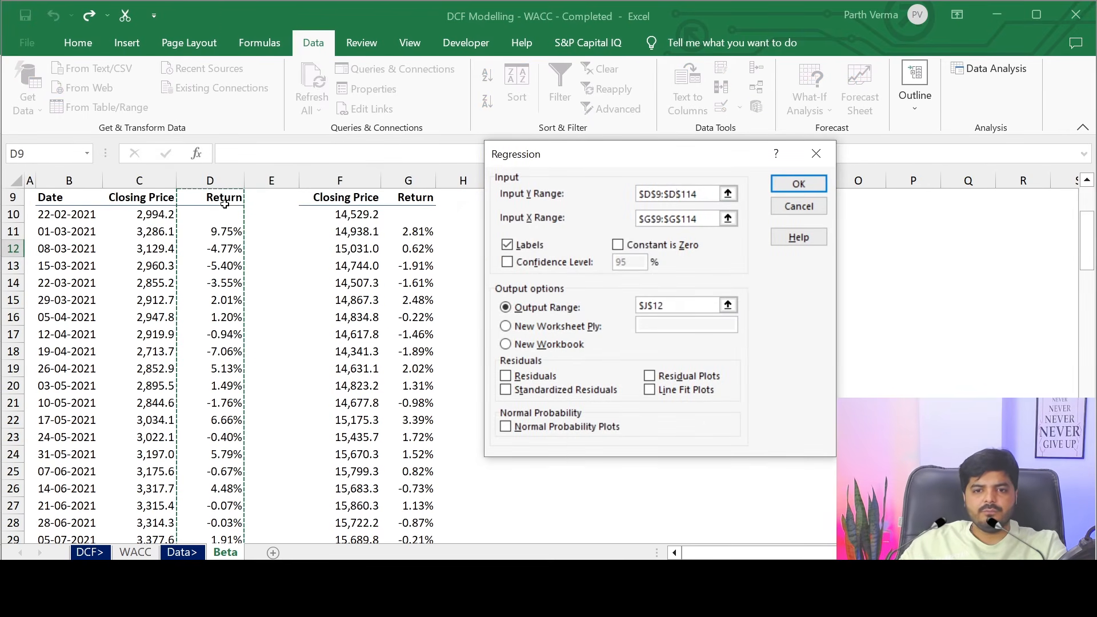
pyautogui.click(660, 195)
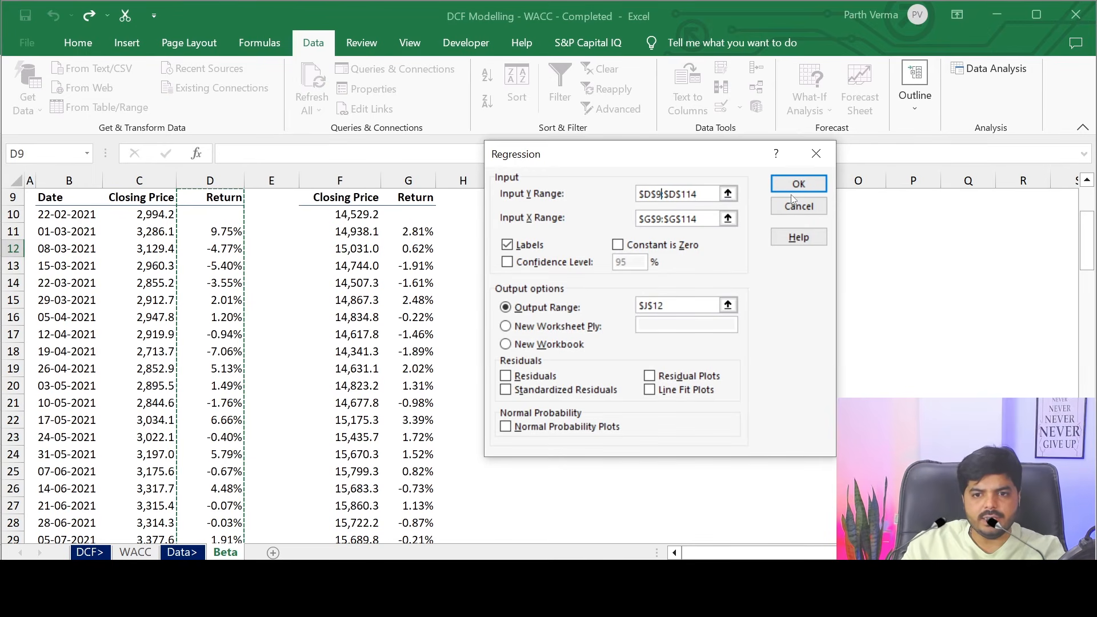
pyautogui.press('BackSpace')
pyautogui.write('11')
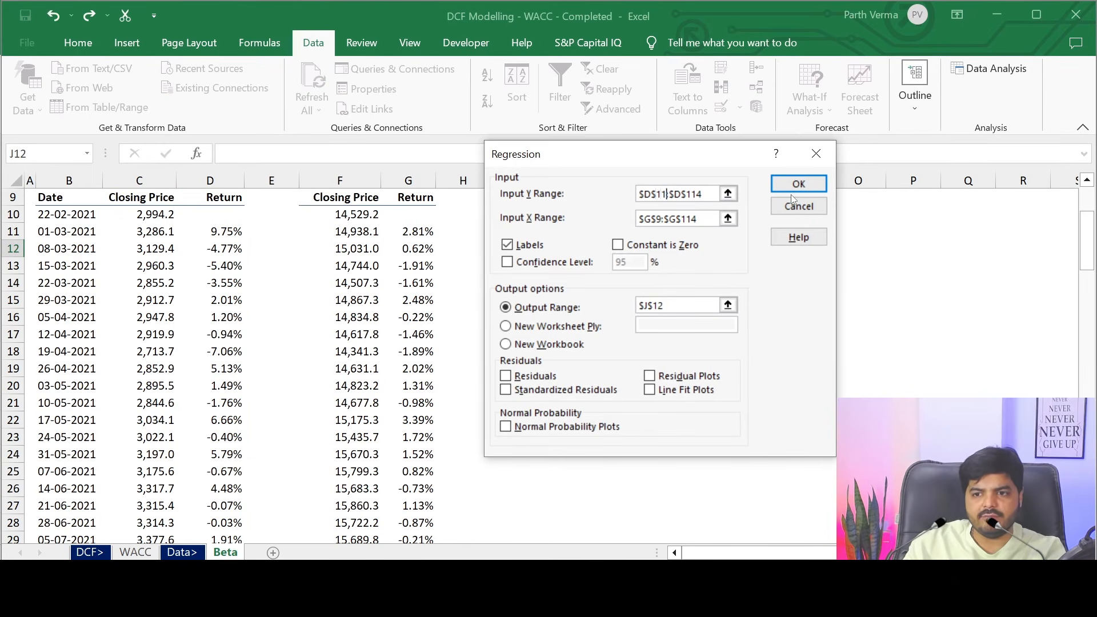
pyautogui.click(661, 218)
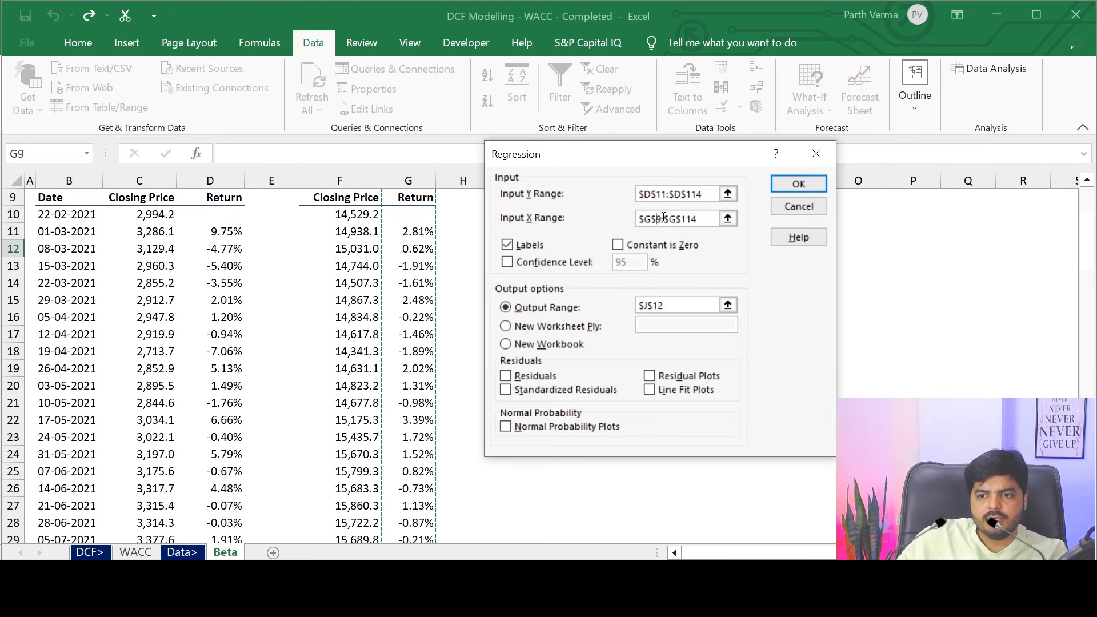
pyautogui.press('BackSpace')
pyautogui.write('11')
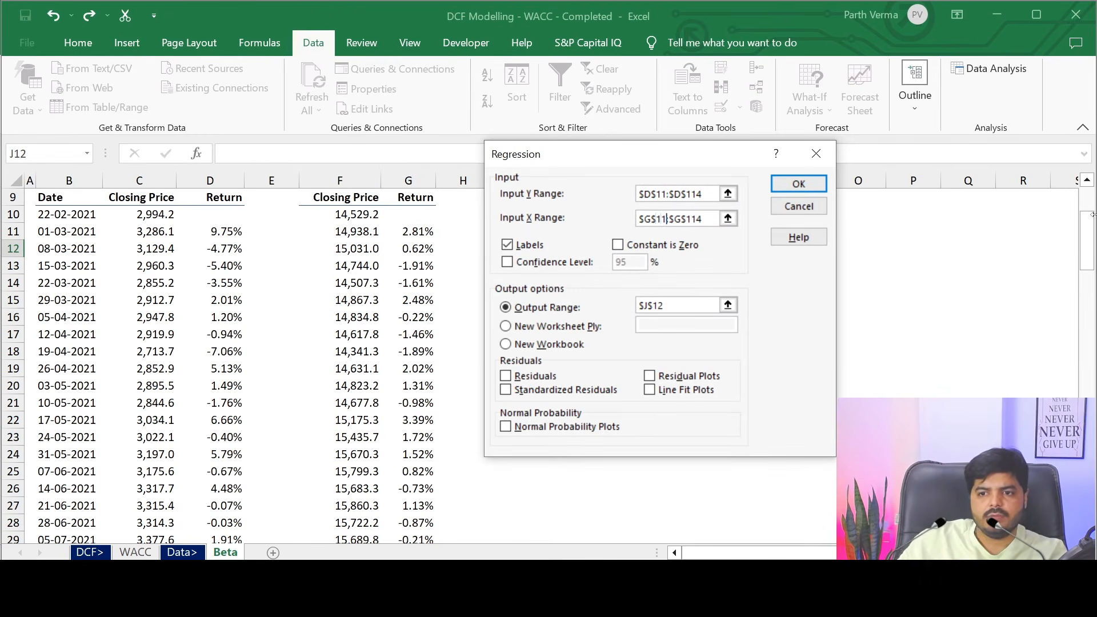
# Check both input ranges, turn off Labels and run the regression.
pyautogui.click(688, 194)
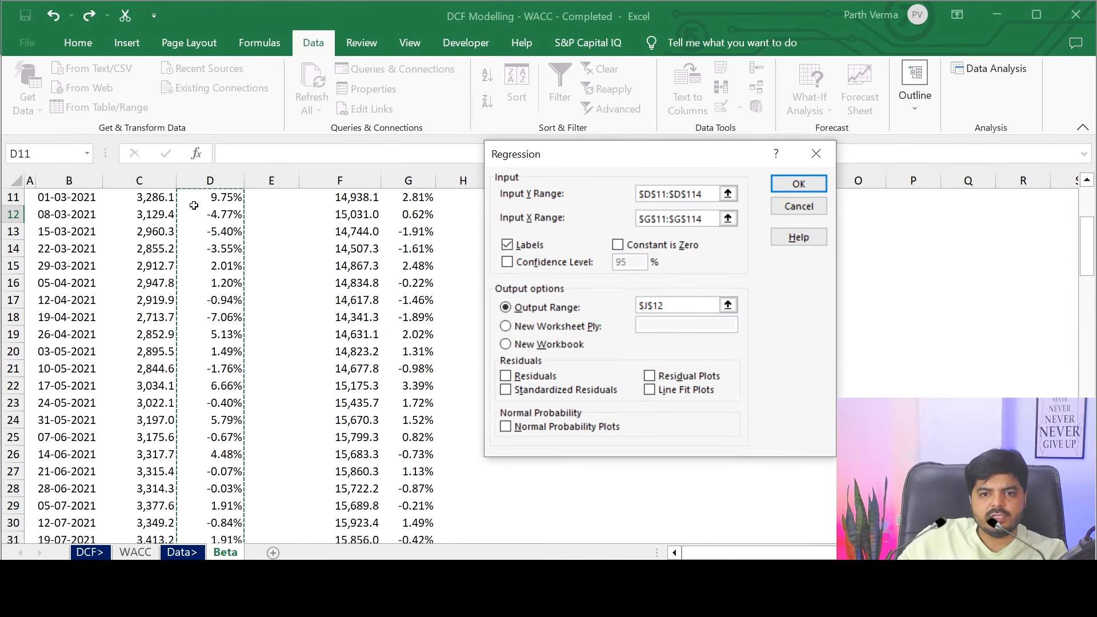
pyautogui.click(708, 218)
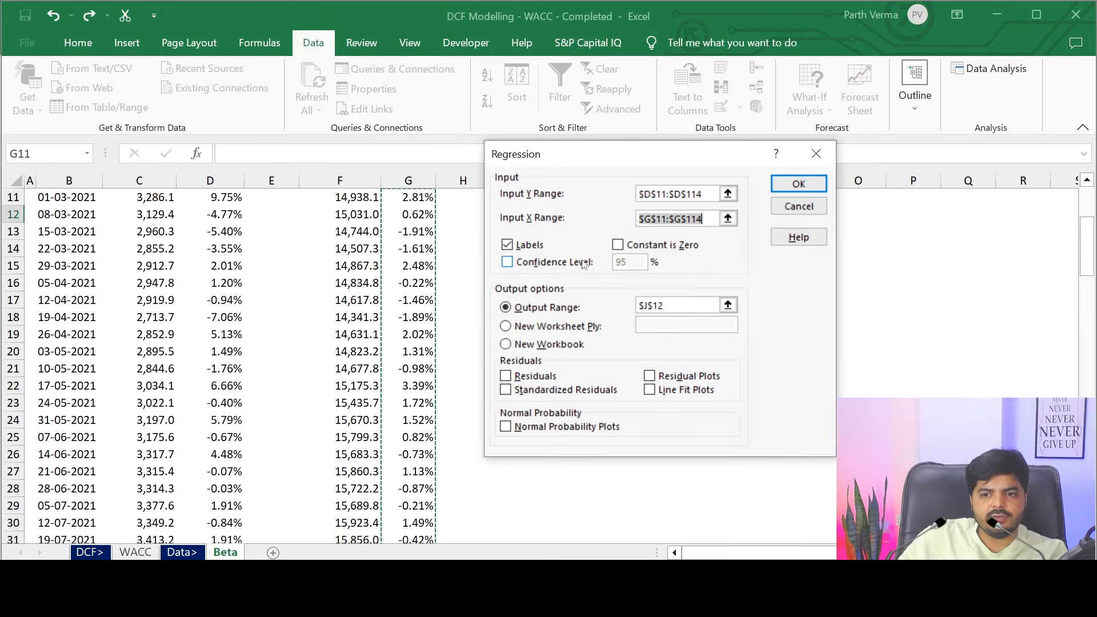
pyautogui.click(537, 245)
pyautogui.click(786, 189)
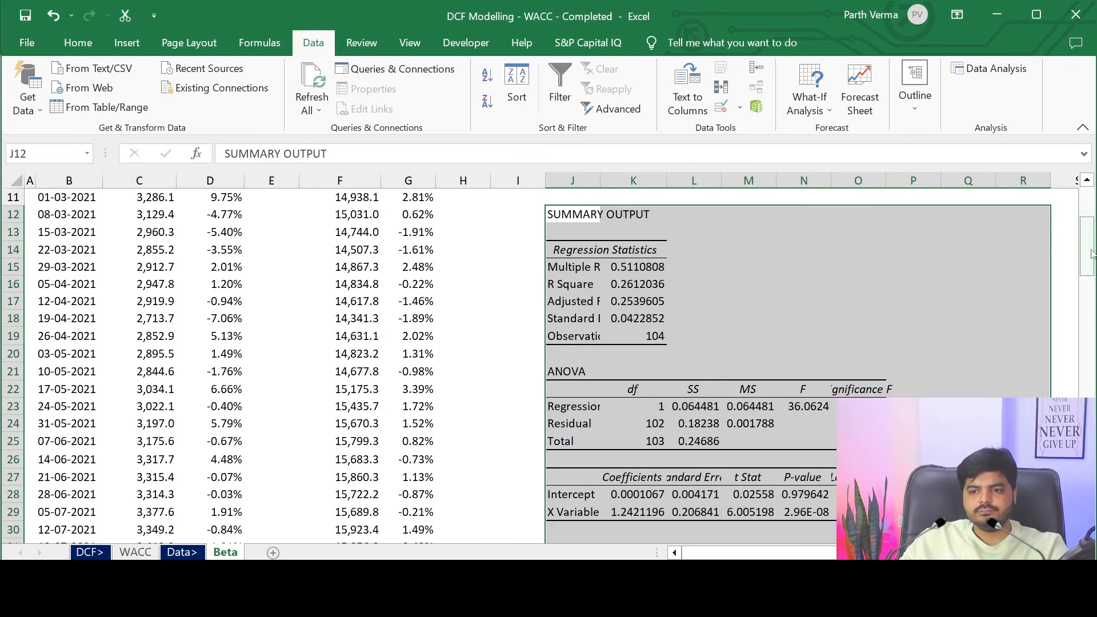
# Widen columns J to P so the regression summary's labels and figures fit.
pyautogui.moveTo(1090, 256); pyautogui.dragTo(1091, 254)
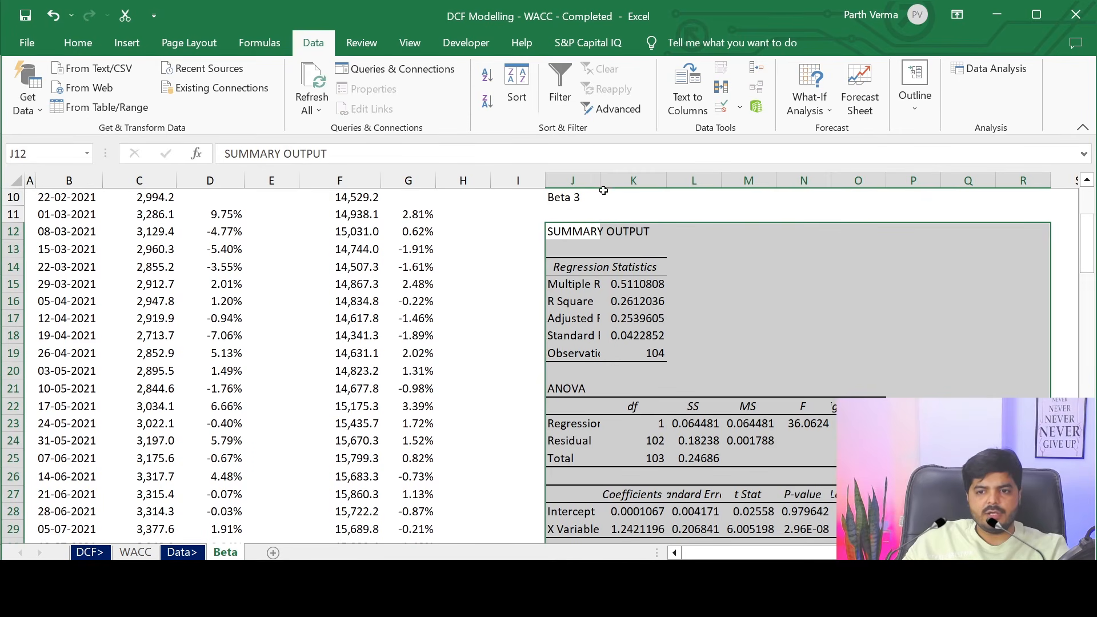
pyautogui.moveTo(603, 190); pyautogui.dragTo(633, 181)
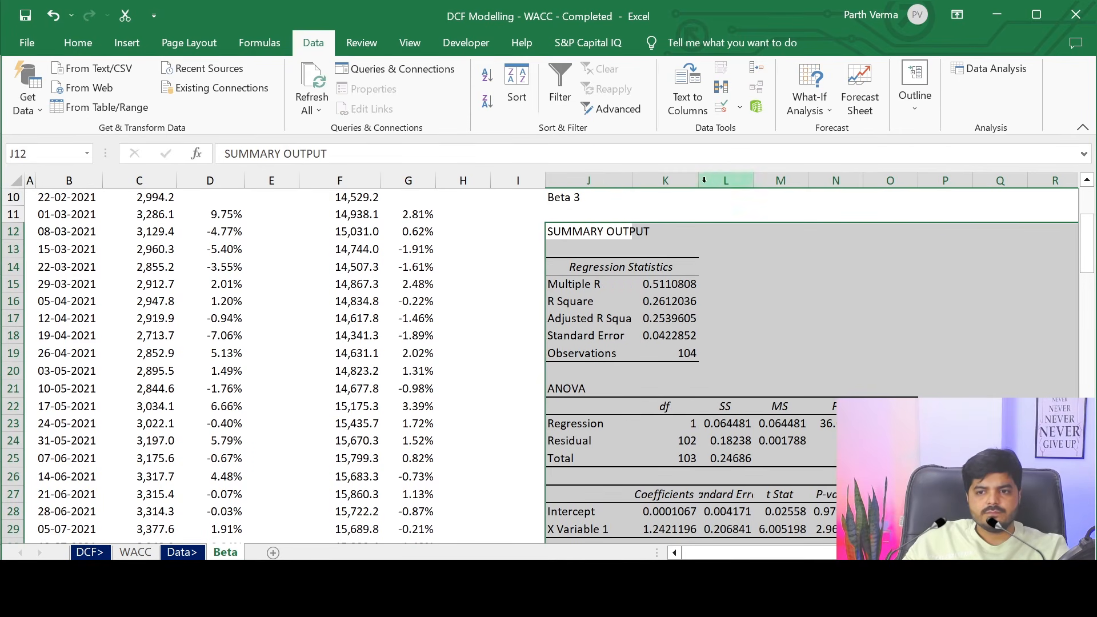
pyautogui.moveTo(704, 180); pyautogui.dragTo(791, 180)
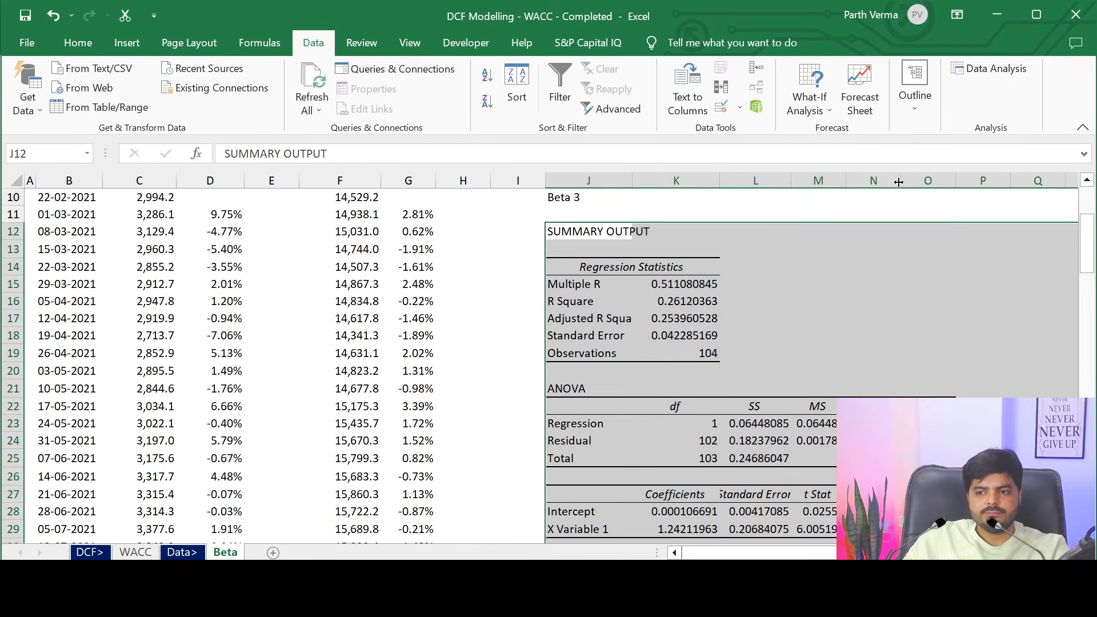
pyautogui.moveTo(901, 181); pyautogui.dragTo(916, 181)
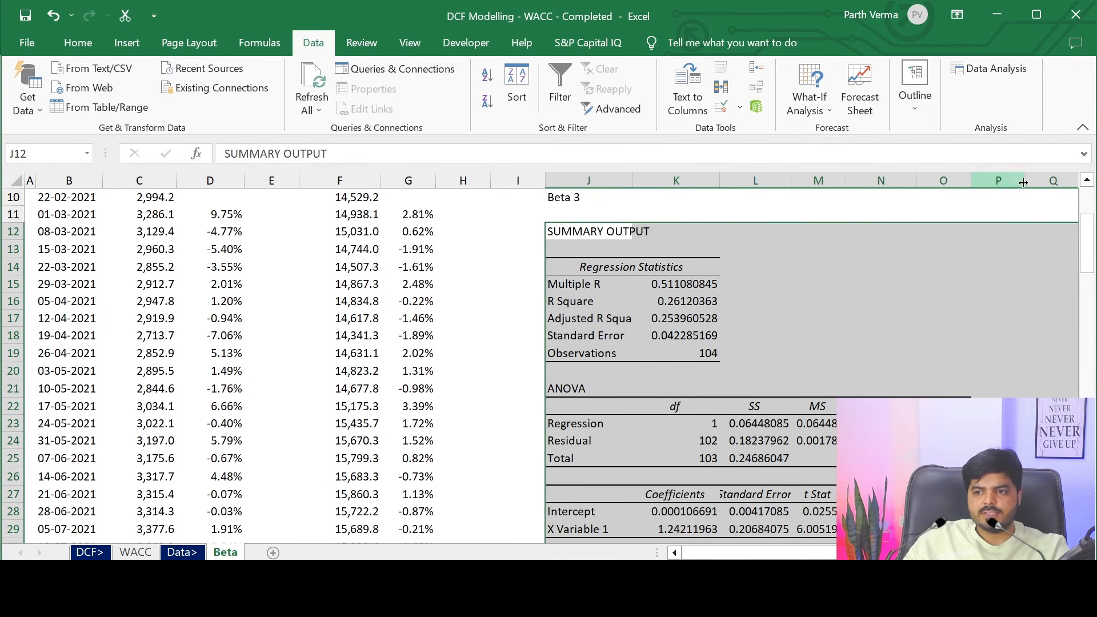
pyautogui.moveTo(1022, 182); pyautogui.dragTo(1049, 181)
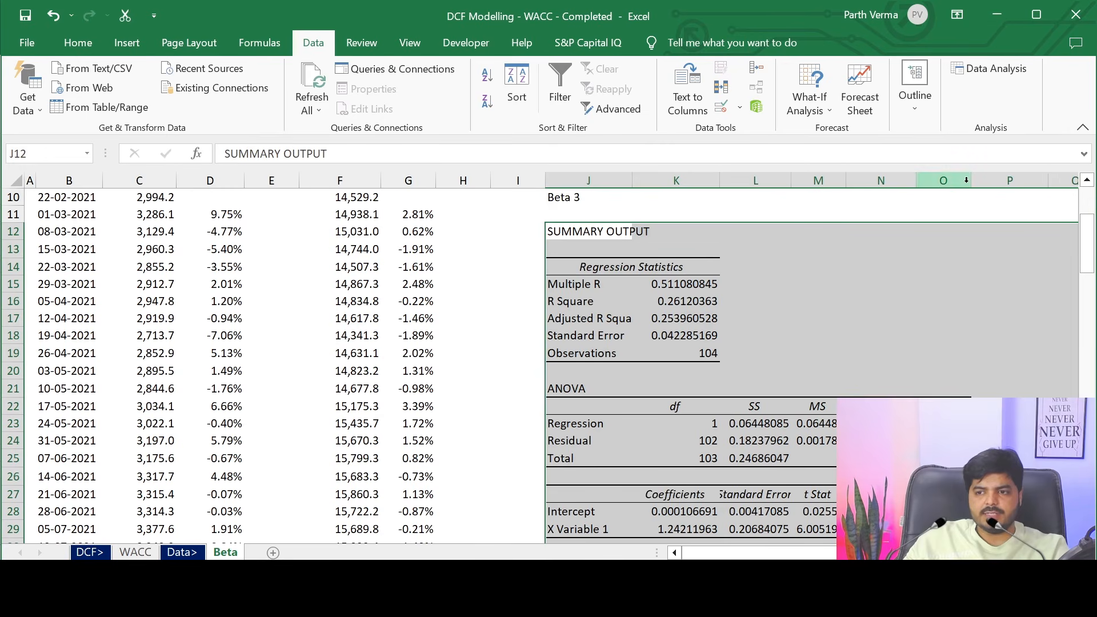
pyautogui.moveTo(972, 180); pyautogui.dragTo(984, 181)
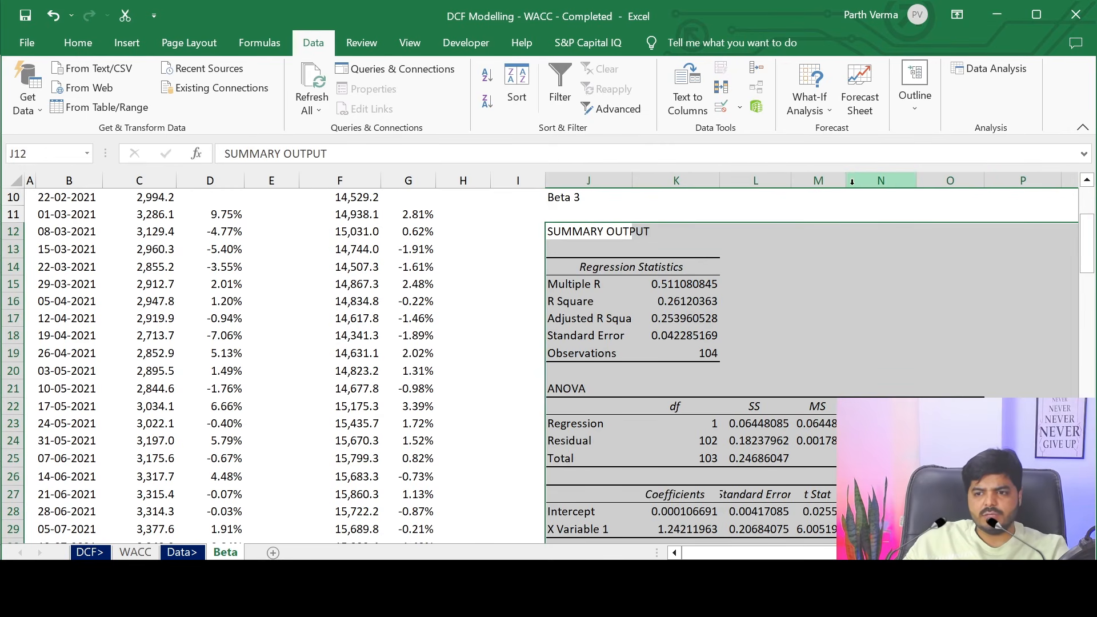
pyautogui.moveTo(852, 182); pyautogui.dragTo(857, 180)
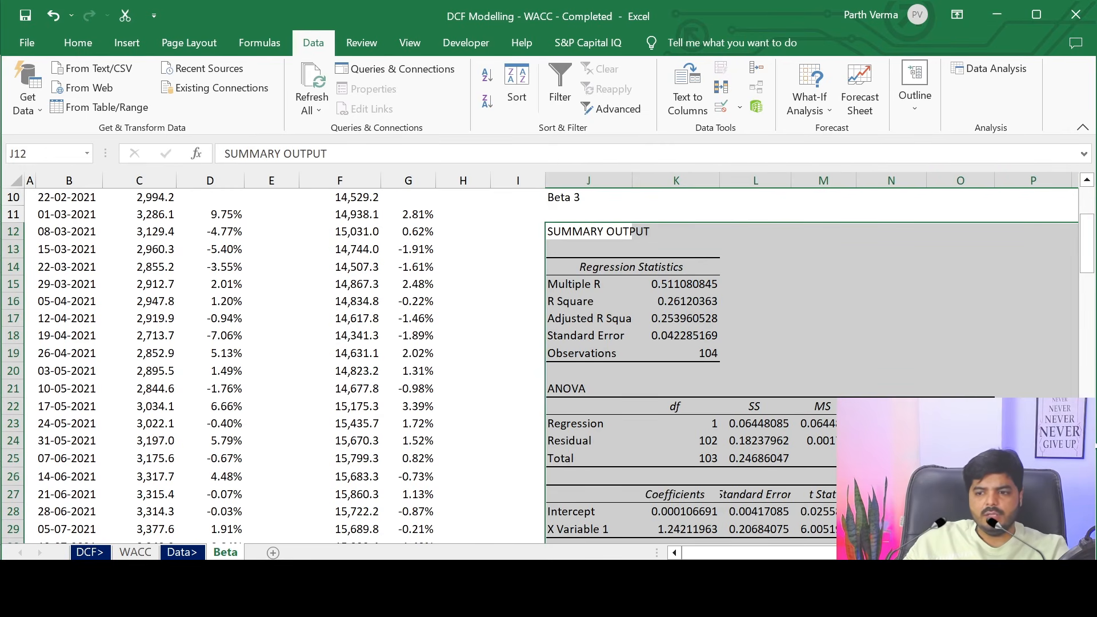
# Examine the X Variable 1 coefficient, R Square and Standard Error in the regression summary output.
pyautogui.click(677, 528)
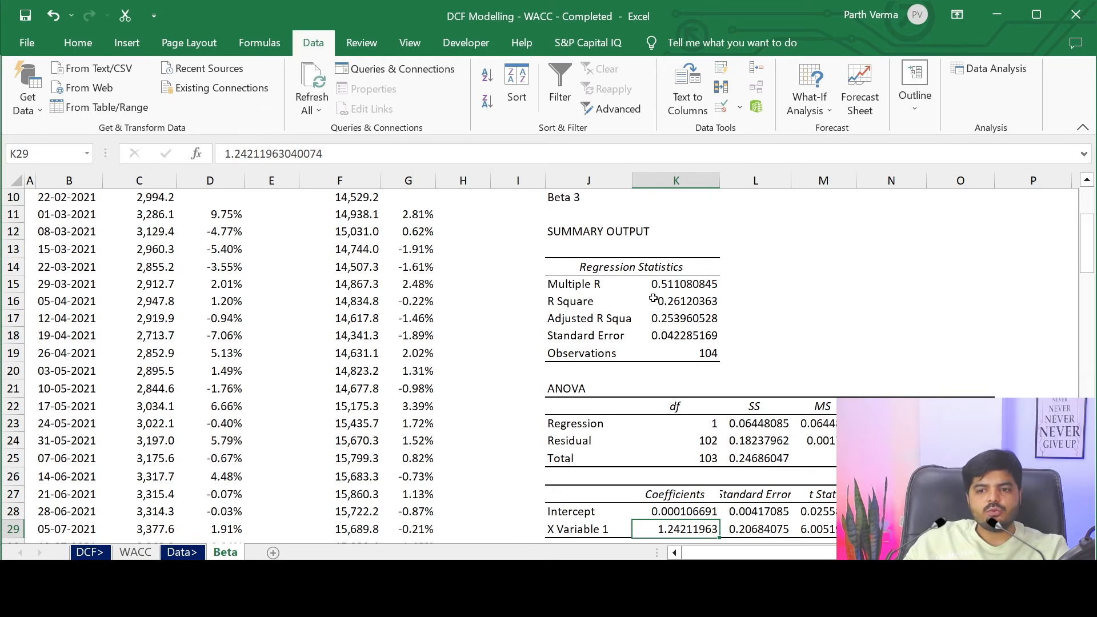
pyautogui.click(673, 300)
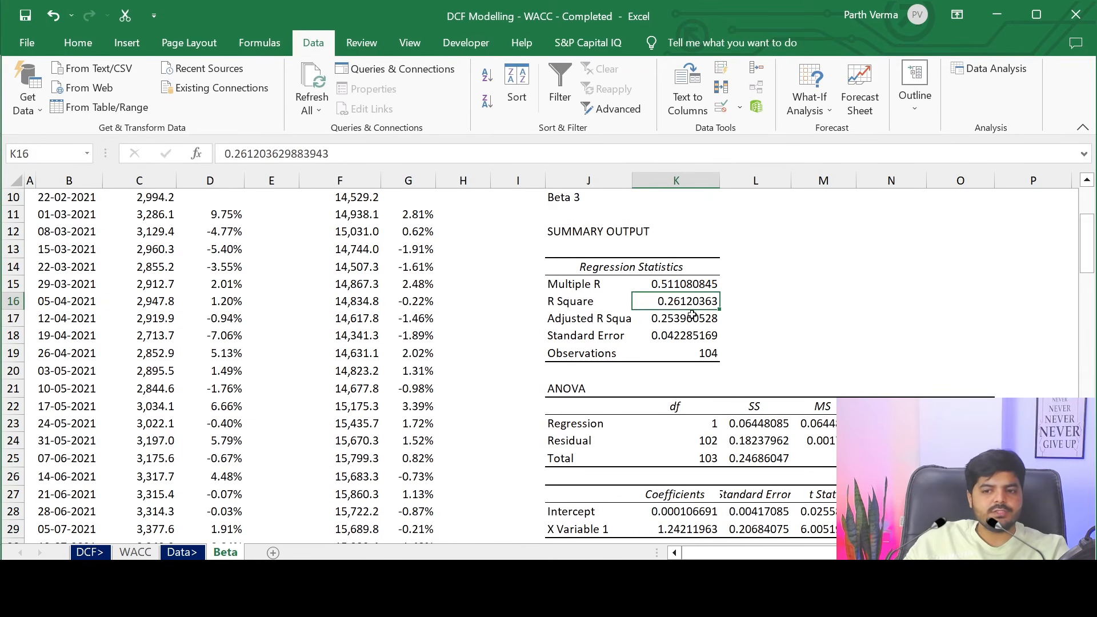
pyautogui.click(660, 339)
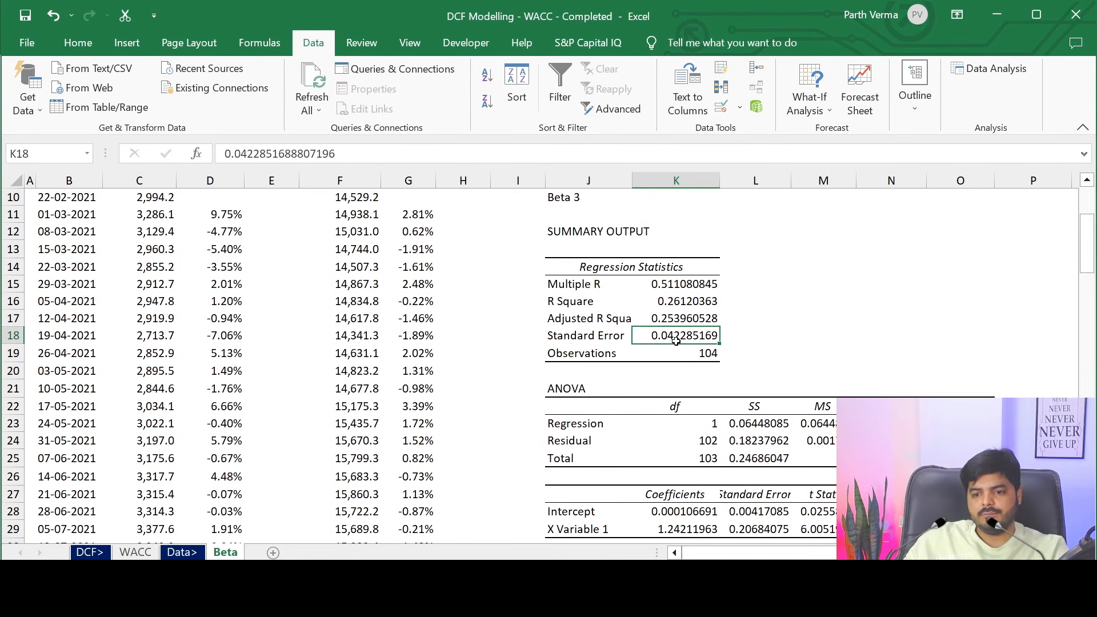
pyautogui.click(678, 528)
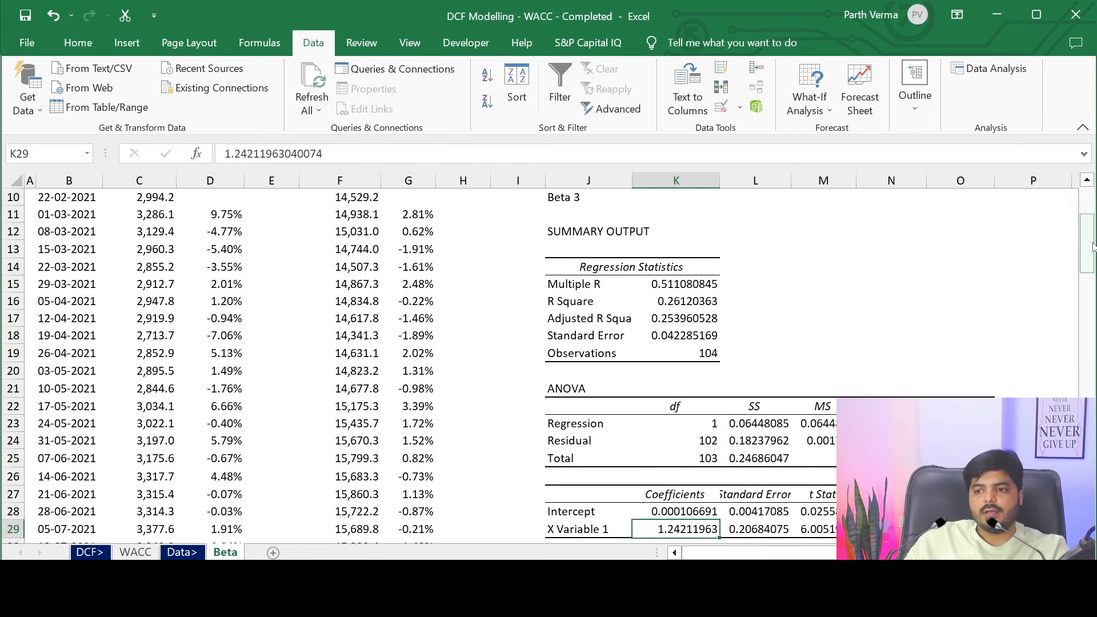
# Link the Beta 3 value in K10 to the X Variable 1 coefficient with =K29.
pyautogui.moveTo(1091, 237); pyautogui.dragTo(1091, 198)
pyautogui.click(693, 350)
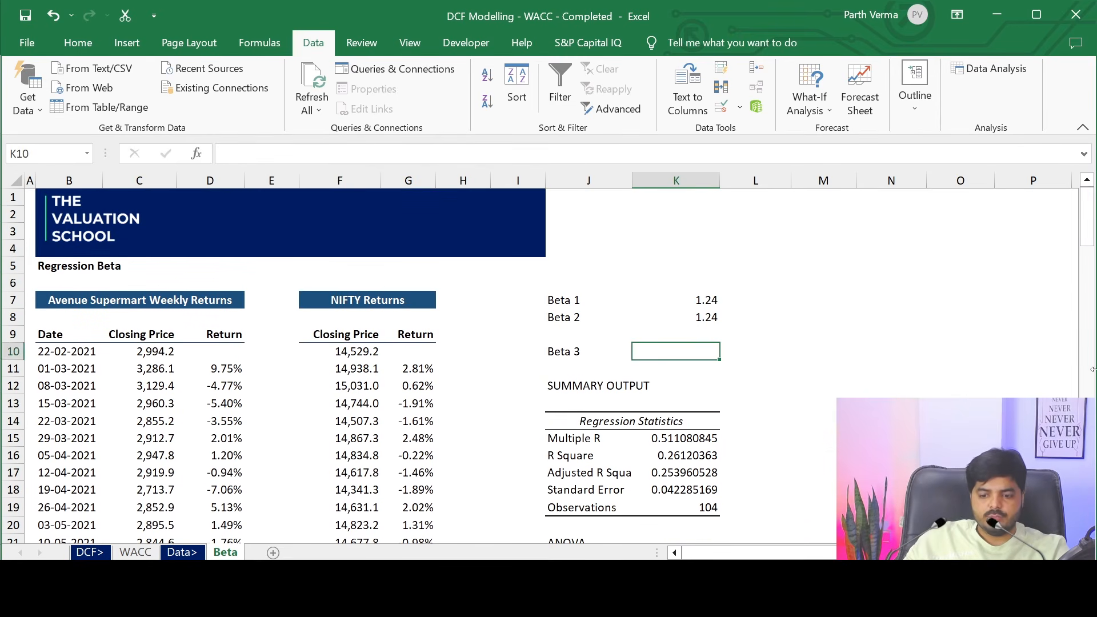
pyautogui.write('=')
pyautogui.press('Left')
pyautogui.press('Left')
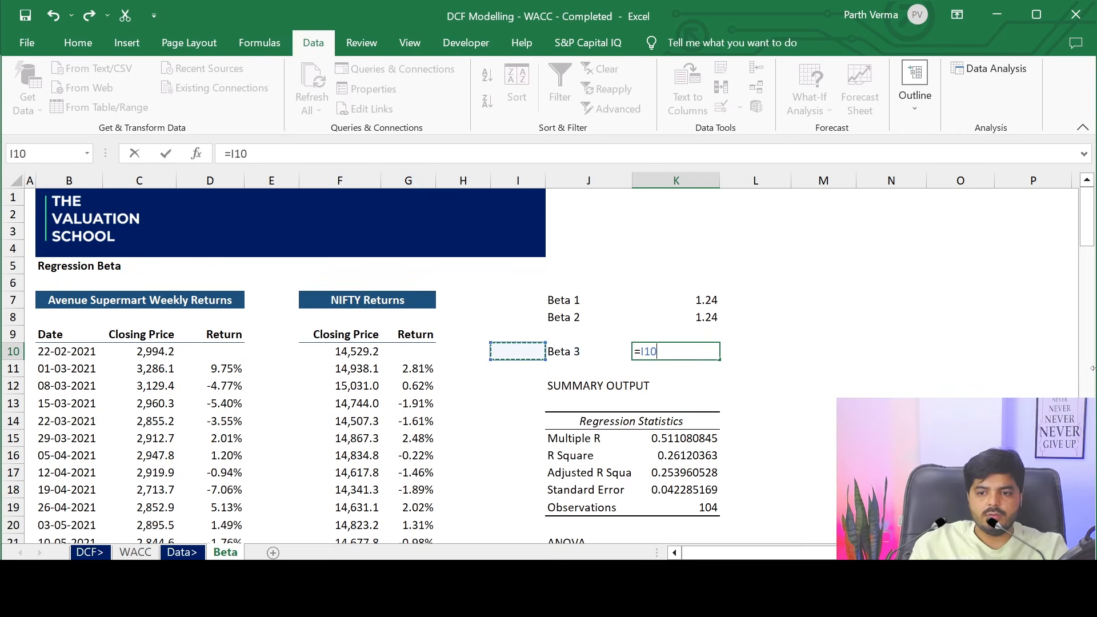
pyautogui.press('Down')
pyautogui.press('Down')
pyautogui.press('Down')
pyautogui.press('Down')
pyautogui.press('Down')
pyautogui.press('Down')
pyautogui.press('Down')
pyautogui.press('Down')
pyautogui.press('Down')
pyautogui.press('Down')
pyautogui.press('Down')
pyautogui.press('Down')
pyautogui.press('Down')
pyautogui.press('Down')
pyautogui.press('Down')
pyautogui.press('Down')
pyautogui.press('Down')
pyautogui.press('Down')
pyautogui.press('Down')
pyautogui.press('Down')
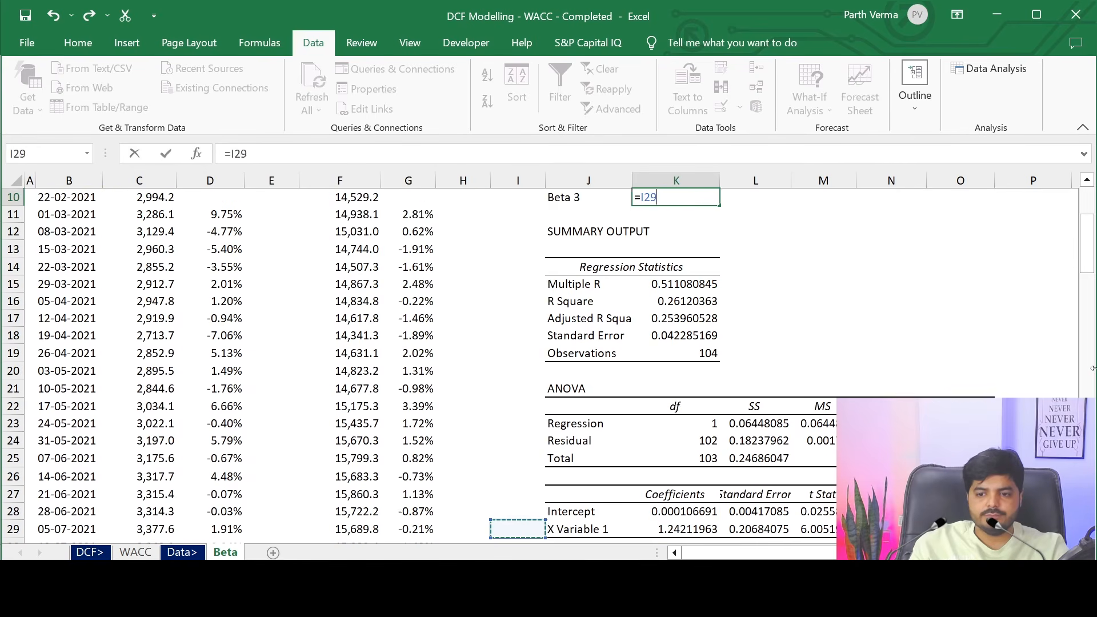
pyautogui.press('Right')
pyautogui.press('Right')
pyautogui.press('Up')
pyautogui.press('Return')
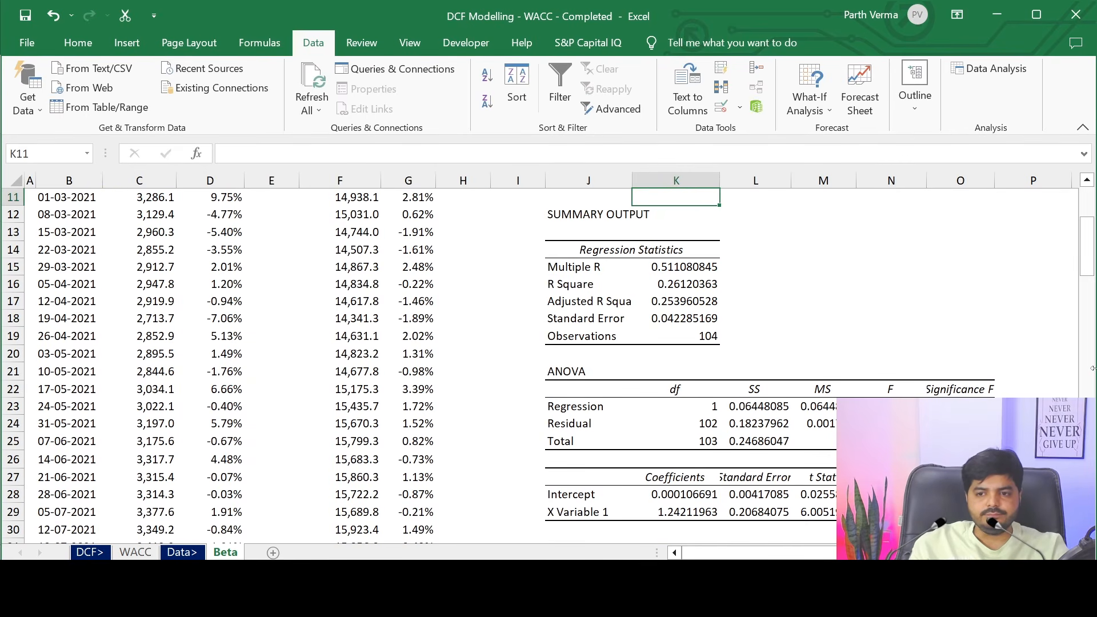
# Reduce the Beta 3 value in K10 to two decimal places.
pyautogui.press('Up')
pyautogui.press('Up')
pyautogui.press('Up')
pyautogui.press('Up')
pyautogui.press('Up')
pyautogui.press('Up')
pyautogui.press('Down')
pyautogui.press('Down')
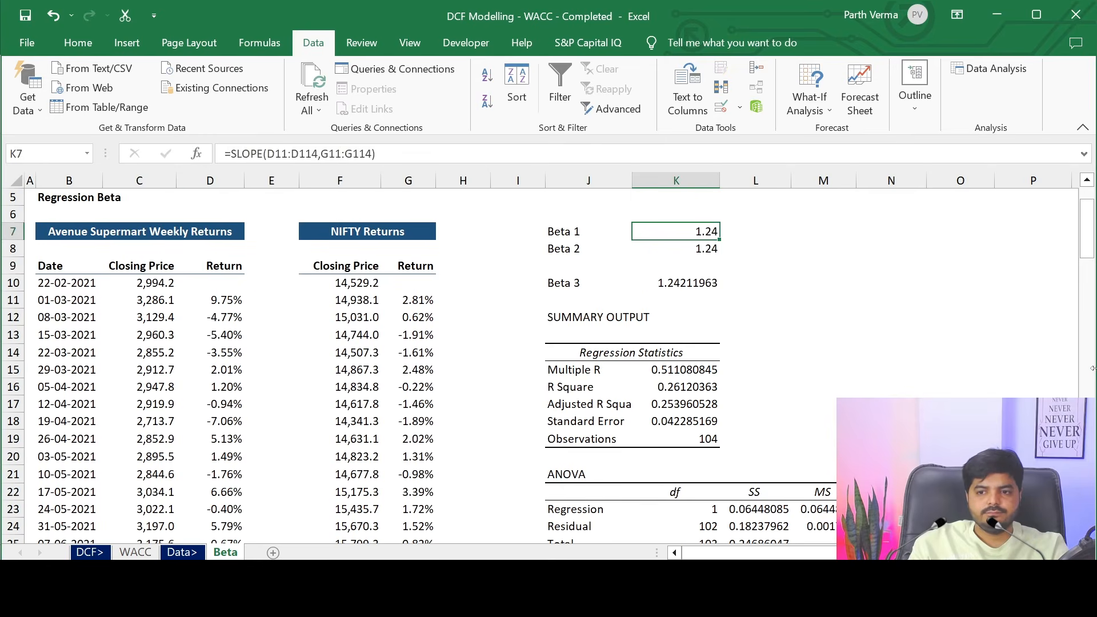
pyautogui.press('Down')
pyautogui.press('Down')
pyautogui.press('Down')
pyautogui.hotkey('alt', 'h')
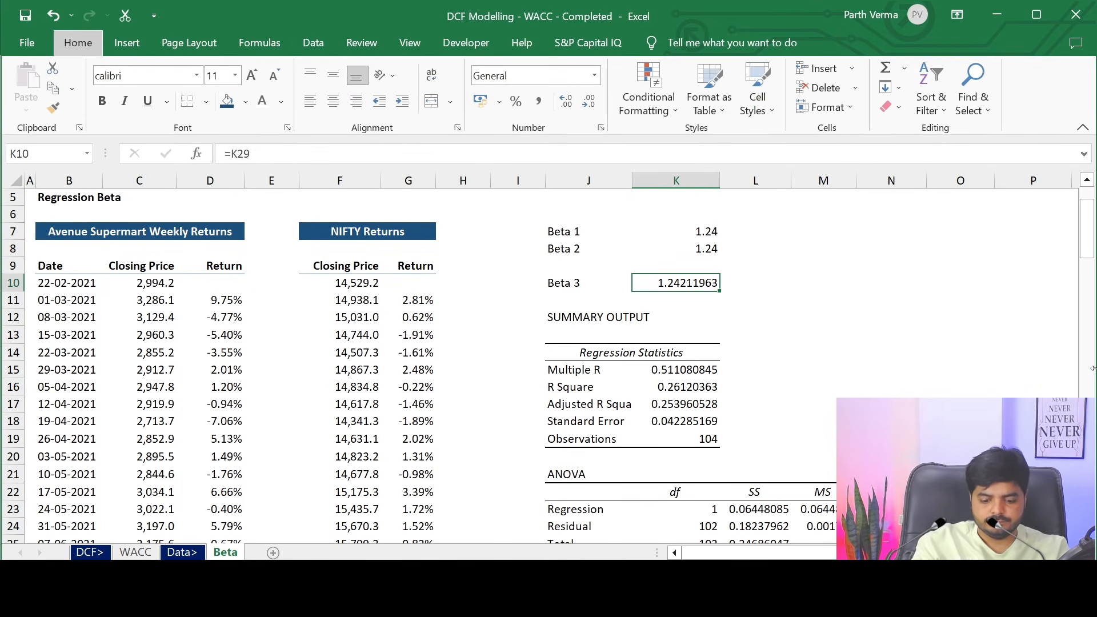
pyautogui.press('9')
pyautogui.press('F4')
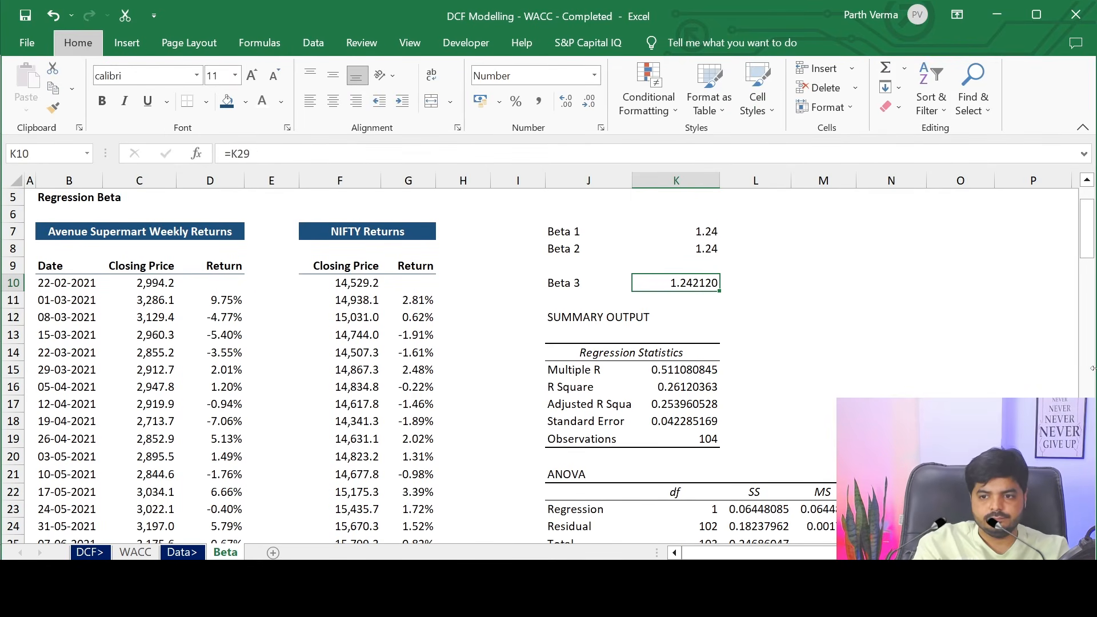
pyautogui.press('F4')
pyautogui.press('F4')
pyautogui.press('F4')
pyautogui.press('F4')
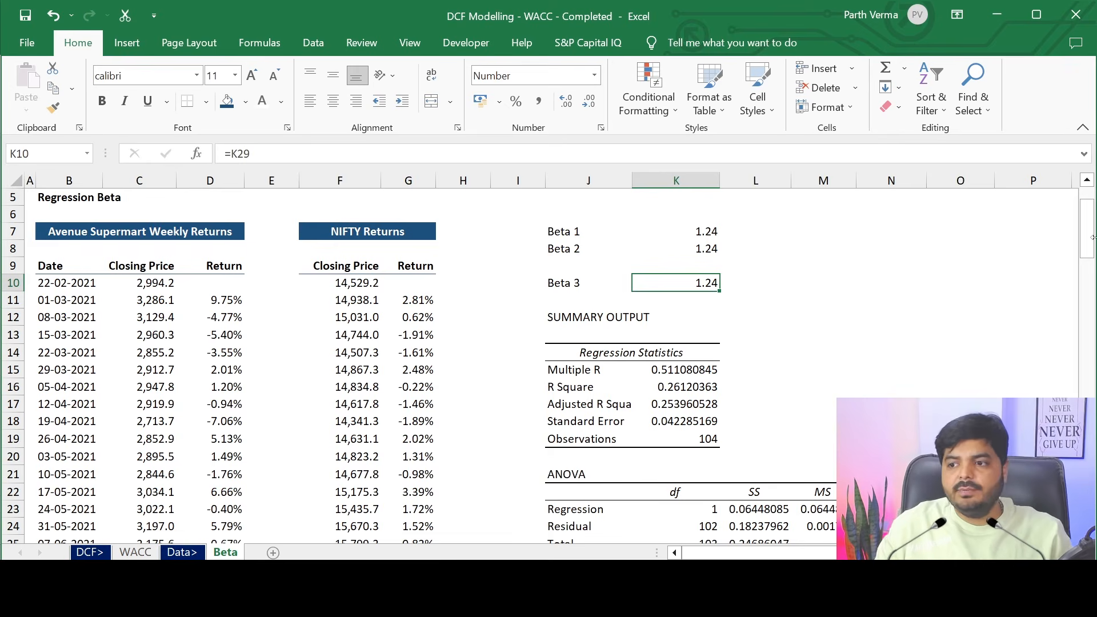
pyautogui.moveTo(1091, 242); pyautogui.dragTo(1089, 203)
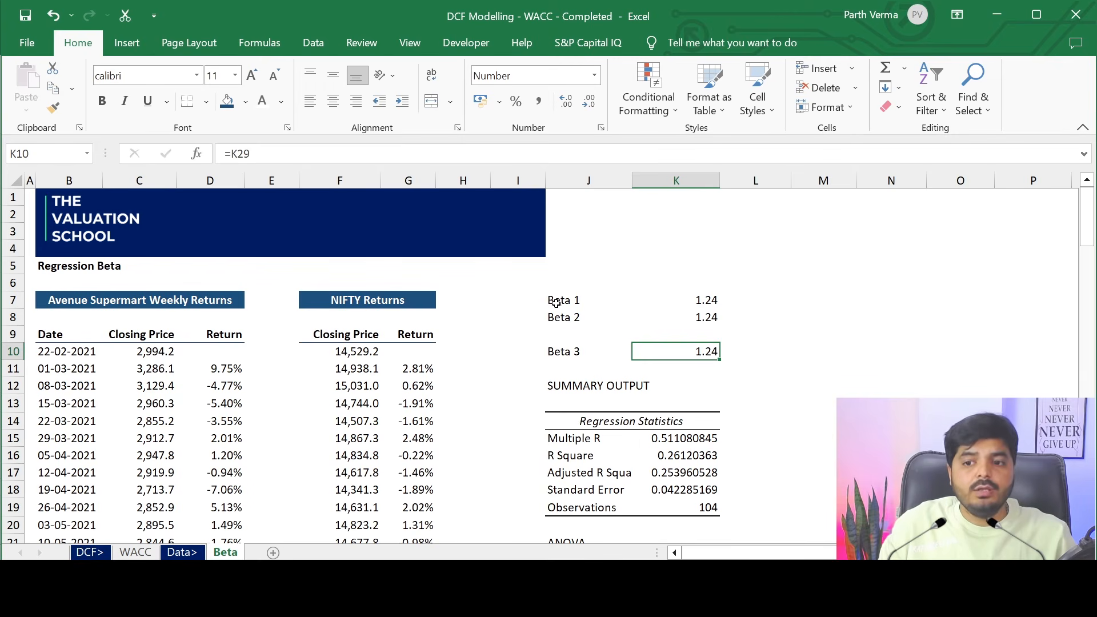
pyautogui.moveTo(556, 303); pyautogui.dragTo(706, 350)
pyautogui.click(775, 284)
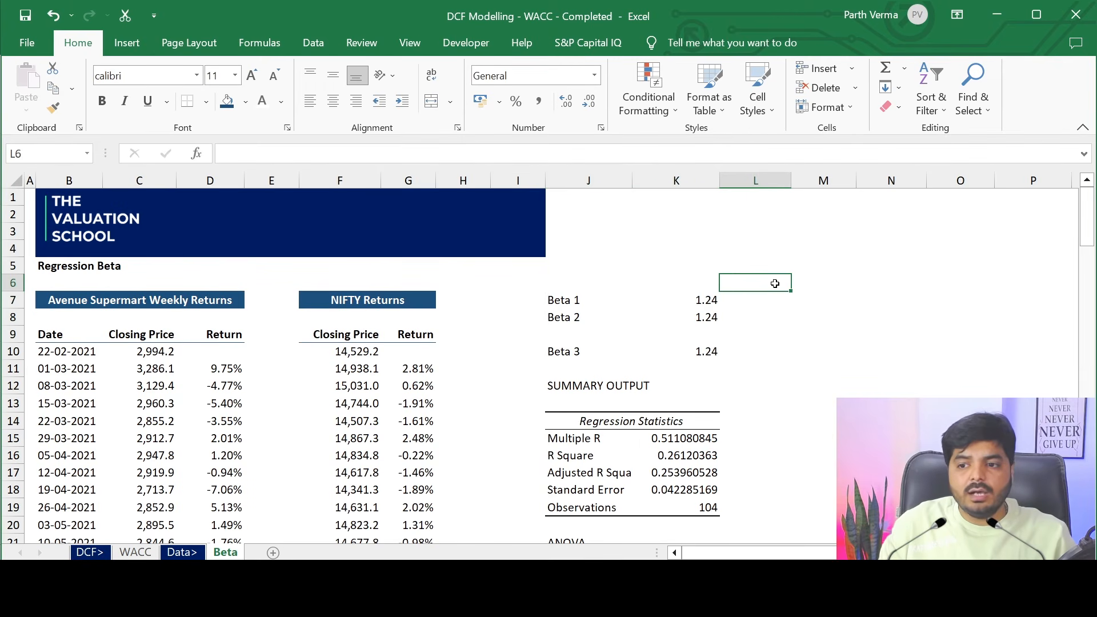
pyautogui.click(848, 282)
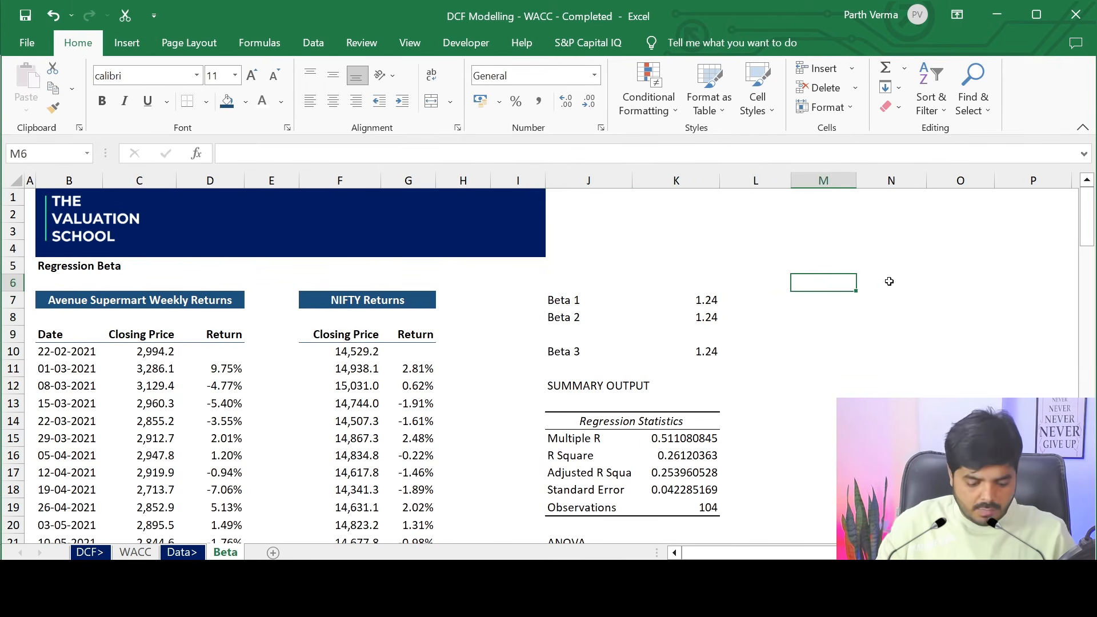
pyautogui.moveTo(860, 552)
pyautogui.mouseDown()
pyautogui.moveTo(904, 553)
pyautogui.moveTo(859, 553)
pyautogui.mouseUp()
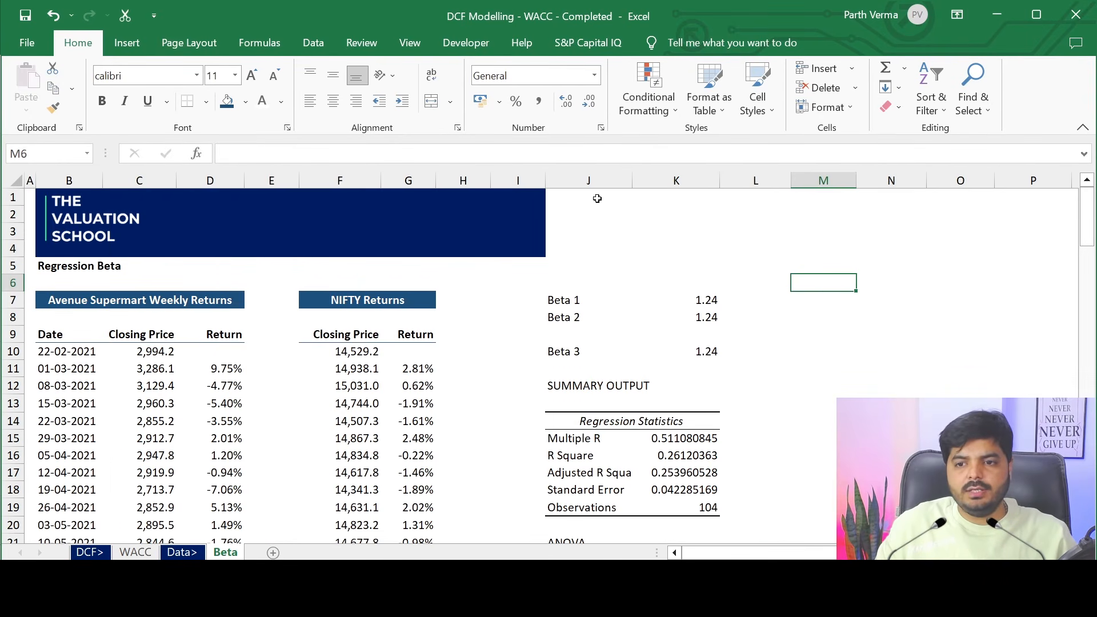
# Insert two blank columns before column J, ahead of the beta results and regression output.
pyautogui.click(573, 178)
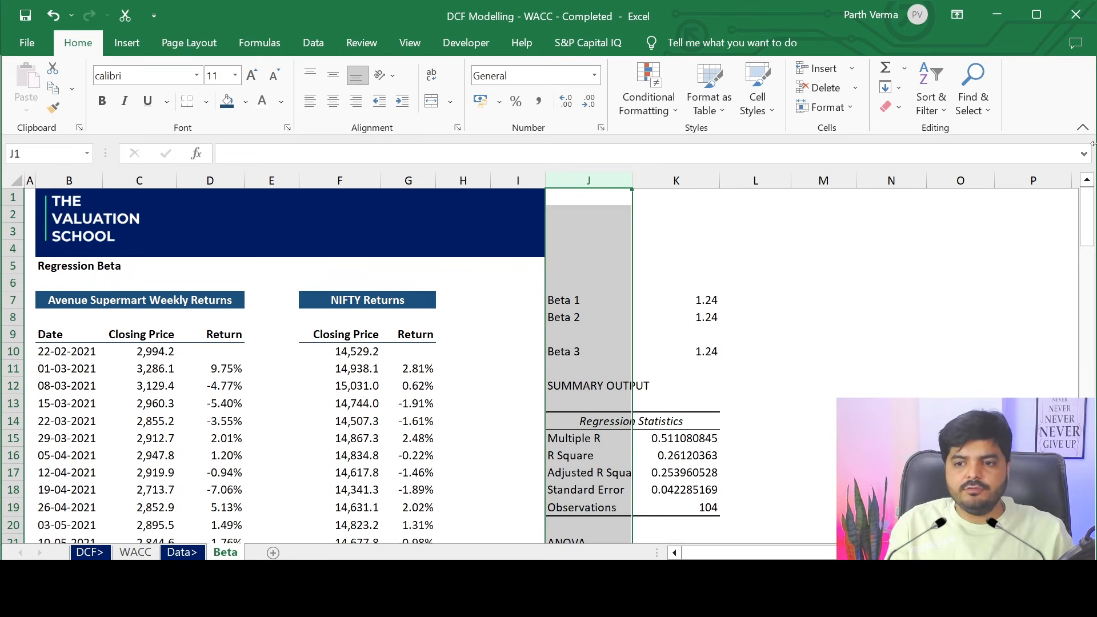
pyautogui.hotkey('ctrl', 'shift', '+')
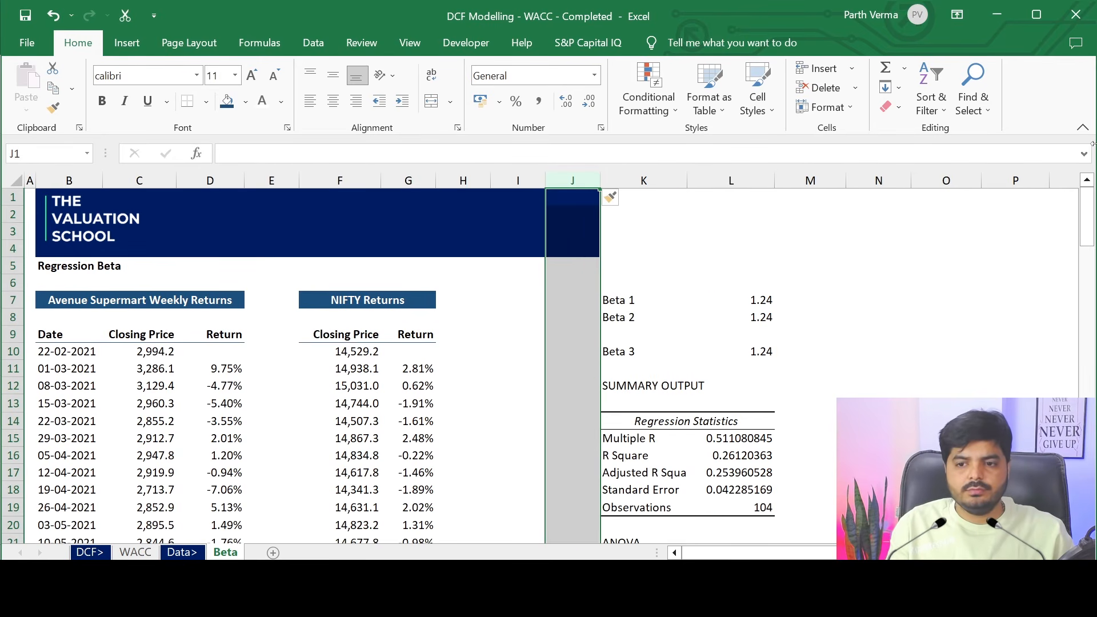
pyautogui.hotkey('ctrl', 'shift', '+')
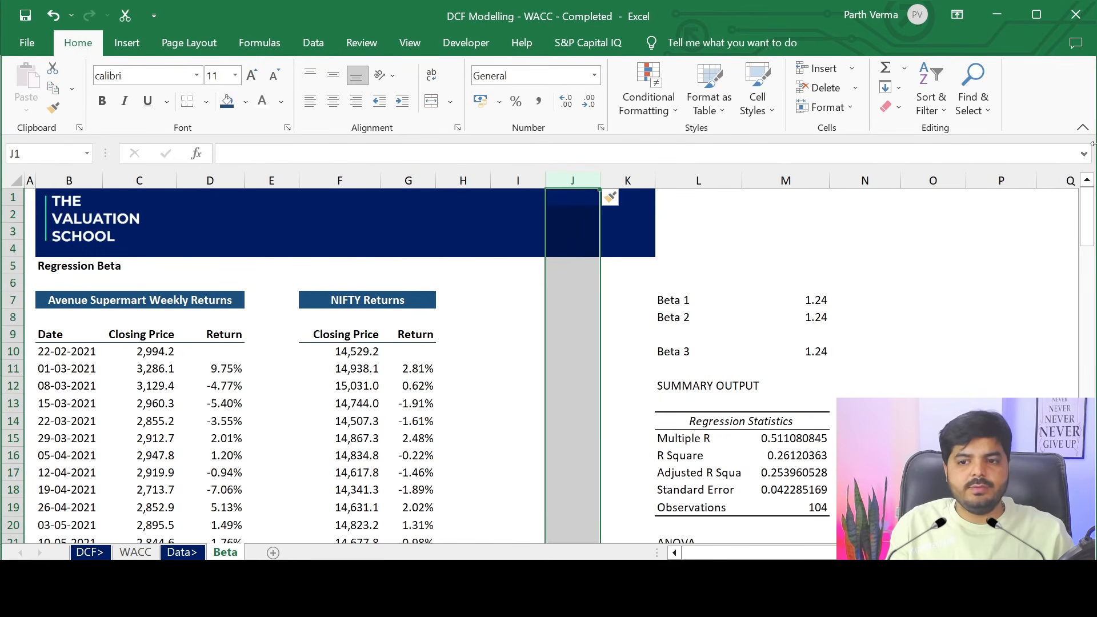
# Copy the merged NIFTY Returns header from F7 to I7.
pyautogui.press('Left')
pyautogui.press('Left')
pyautogui.press('Left')
pyautogui.press('Left')
pyautogui.press('Left')
pyautogui.press('Down')
pyautogui.press('Down')
pyautogui.press('Down')
pyautogui.press('Down')
pyautogui.press('Down')
pyautogui.press('Down')
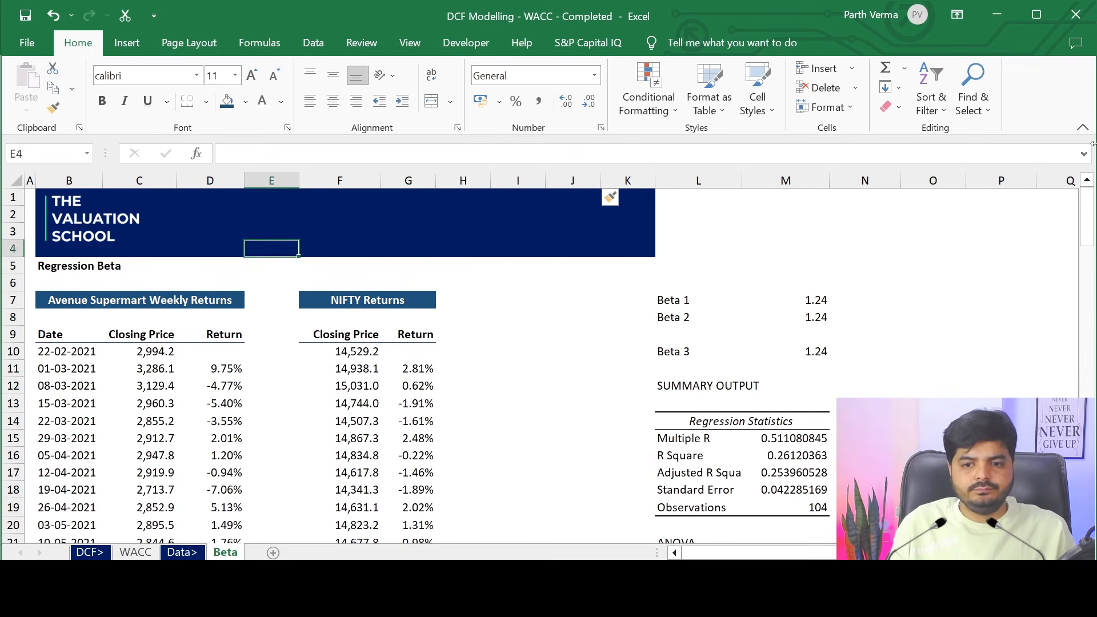
pyautogui.press('Right')
pyautogui.hotkey('ctrl', 'c')
pyautogui.press('Right')
pyautogui.press('Right')
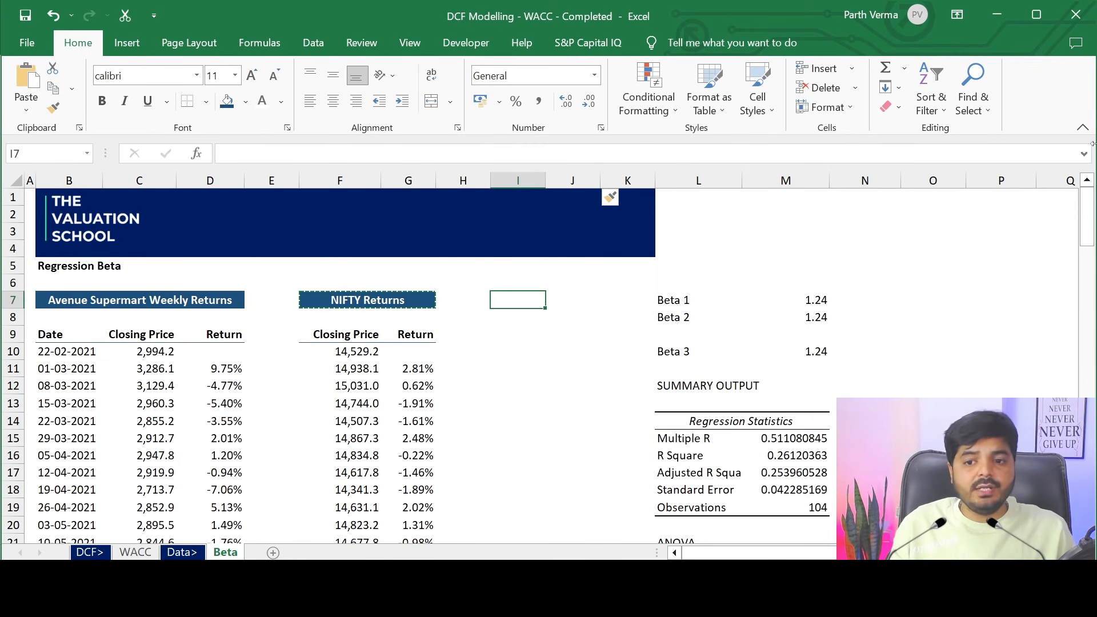
pyautogui.hotkey('ctrl', 'v')
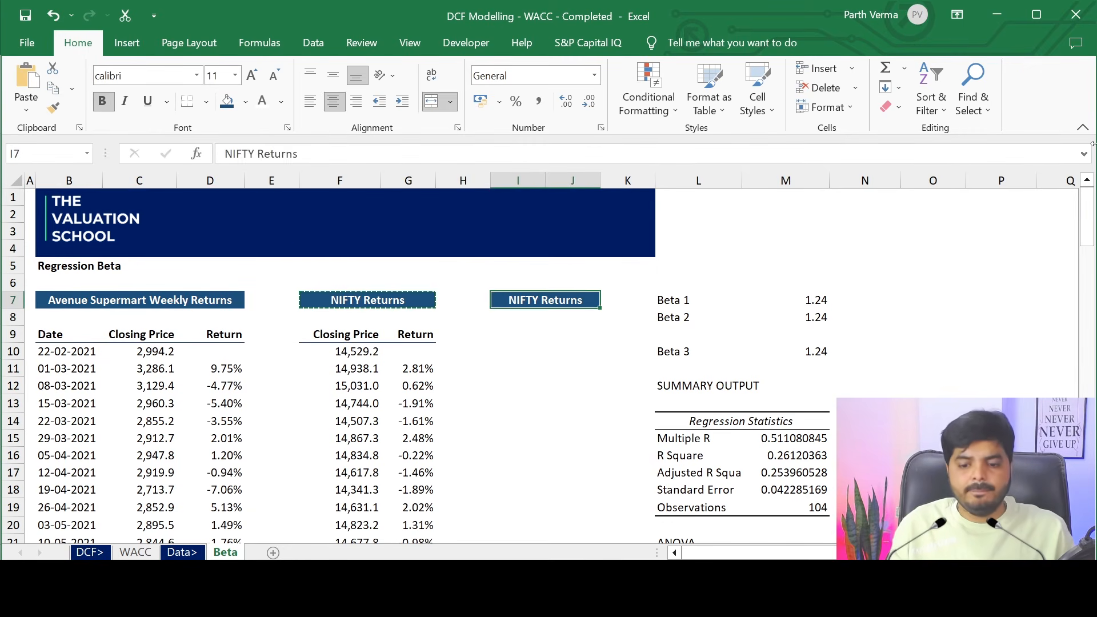
# Retitle the copied header in I7 as "Beta Drifting".
pyautogui.write('Beta D')
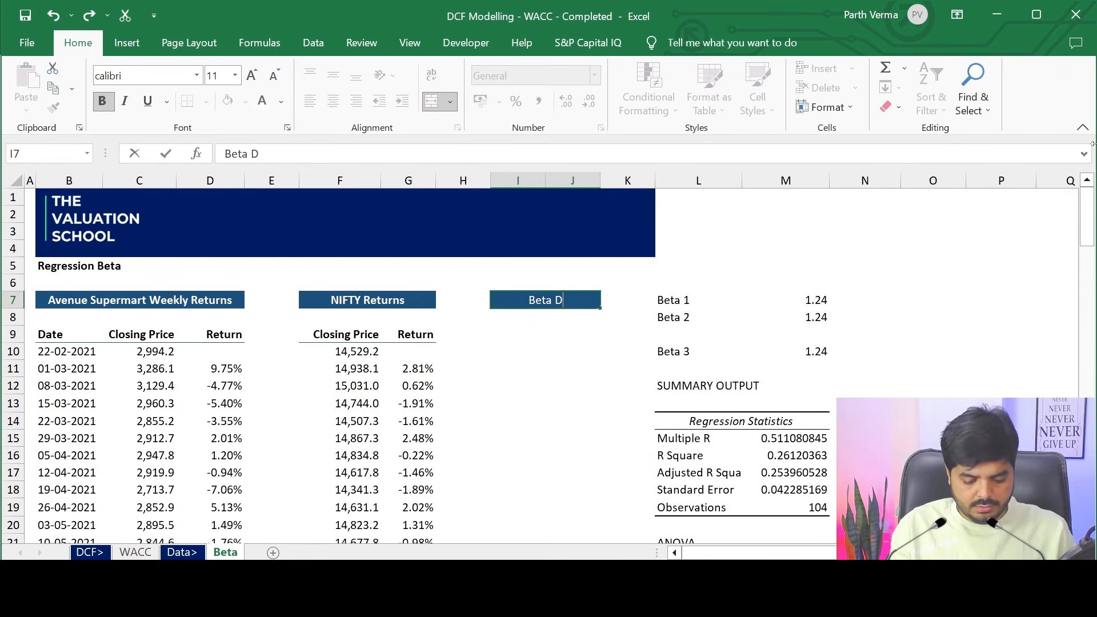
pyautogui.write('rfit')
pyautogui.press('BackSpace')
pyautogui.press('BackSpace')
pyautogui.press('BackSpace')
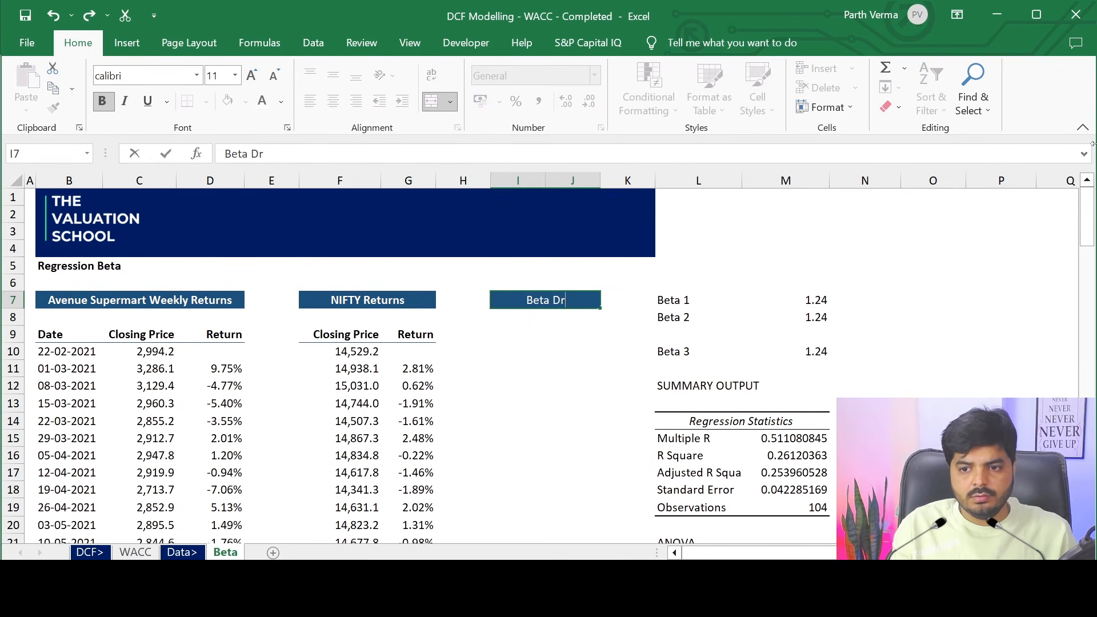
pyautogui.write('iftinh')
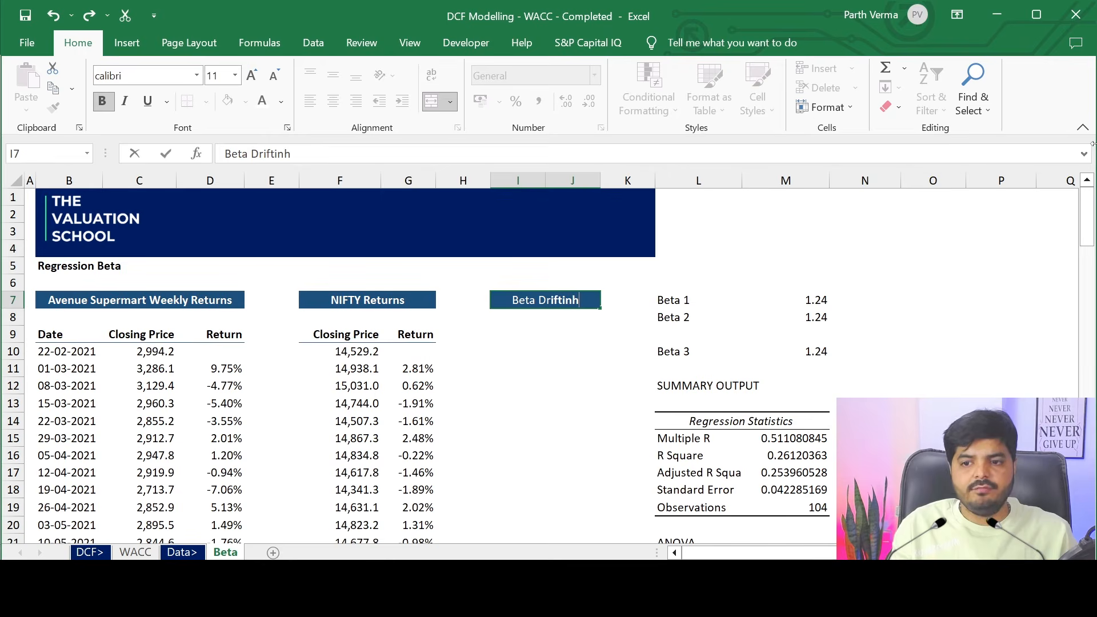
pyautogui.press('BackSpace')
pyautogui.write('g')
pyautogui.press('Return')
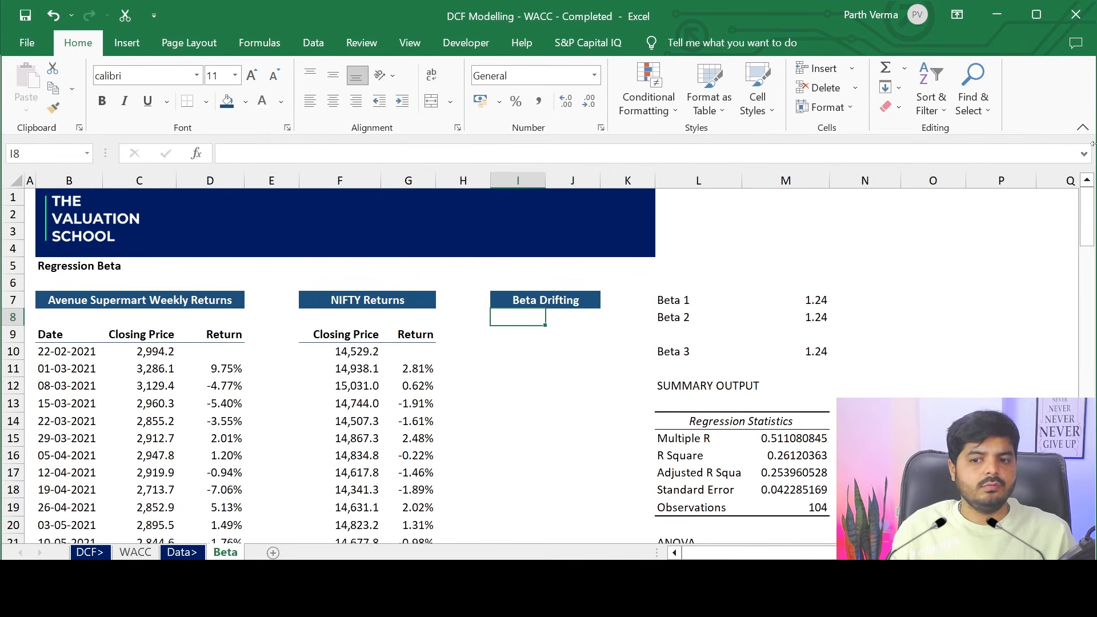
pyautogui.press('Down')
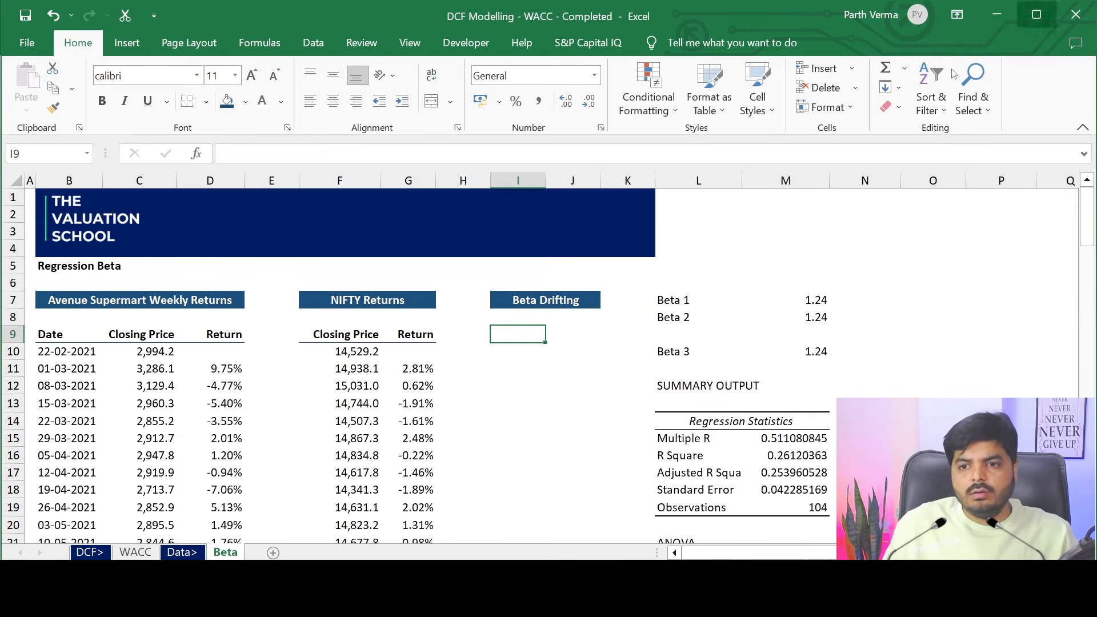
# Widen column I to about twice its width and enter the label "Levered Raw Beta" in I9.
pyautogui.moveTo(545, 181); pyautogui.dragTo(599, 180)
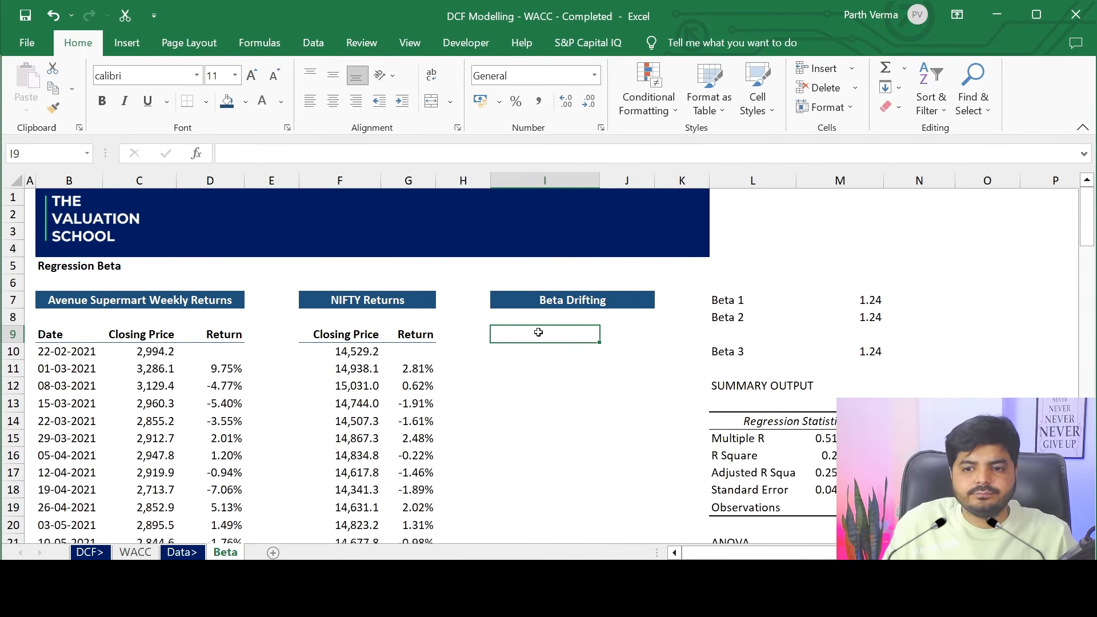
pyautogui.write('Lever')
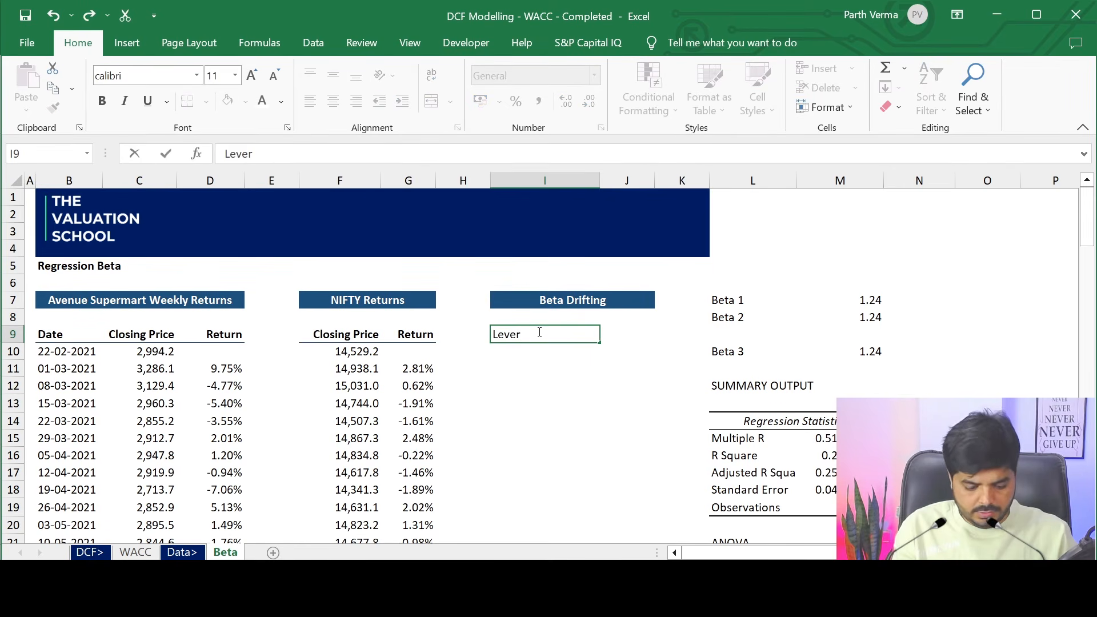
pyautogui.write('ed')
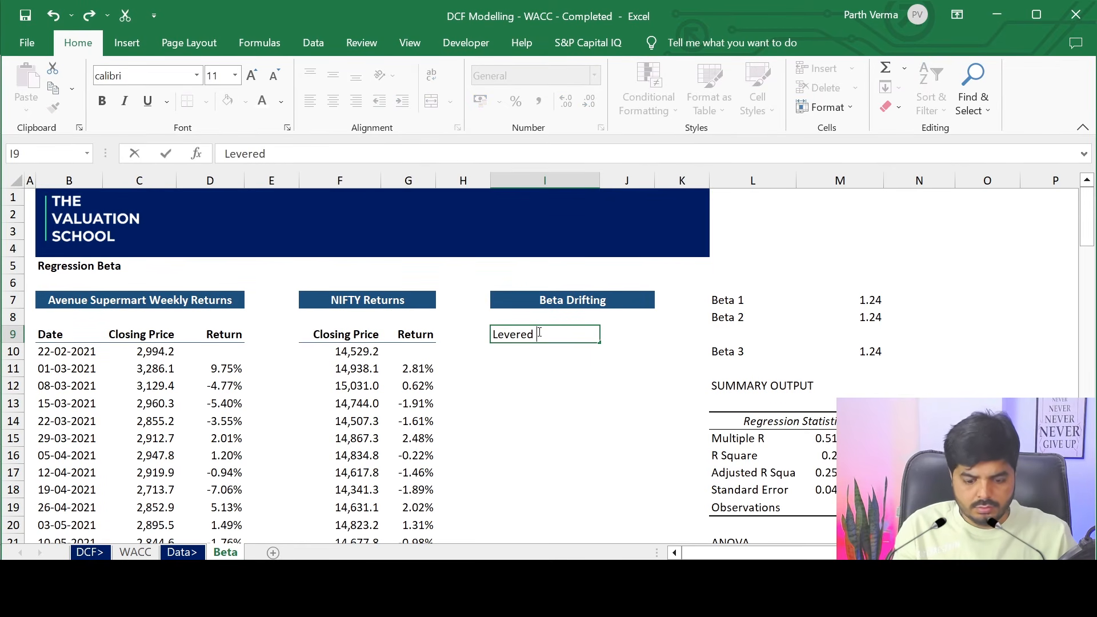
pyautogui.write(' Raw Beta')
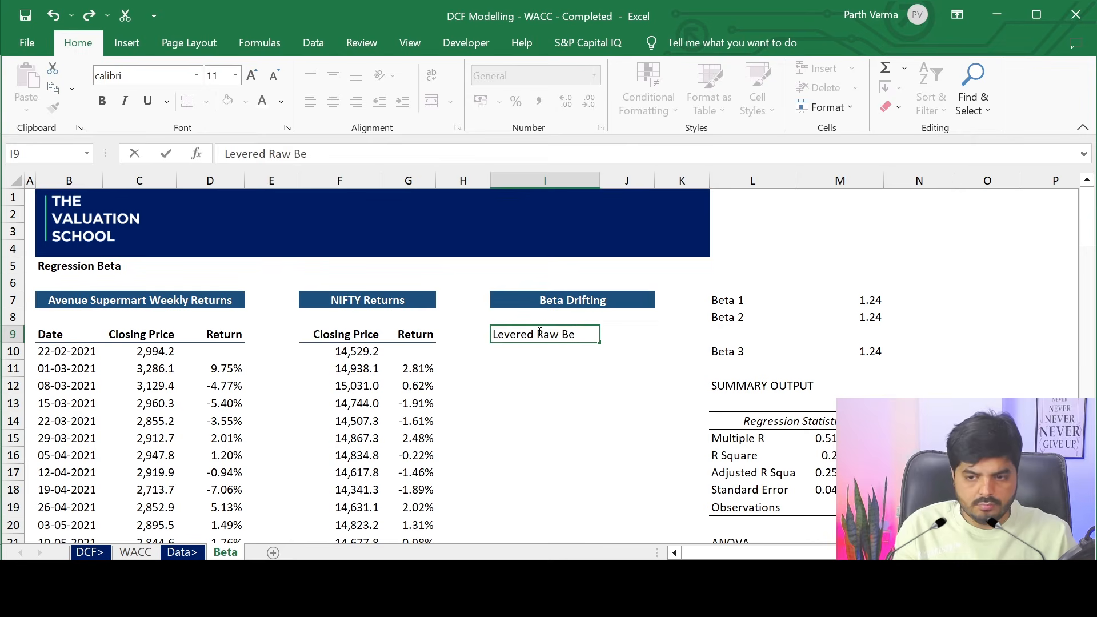
pyautogui.press('Return')
pyautogui.press('Up')
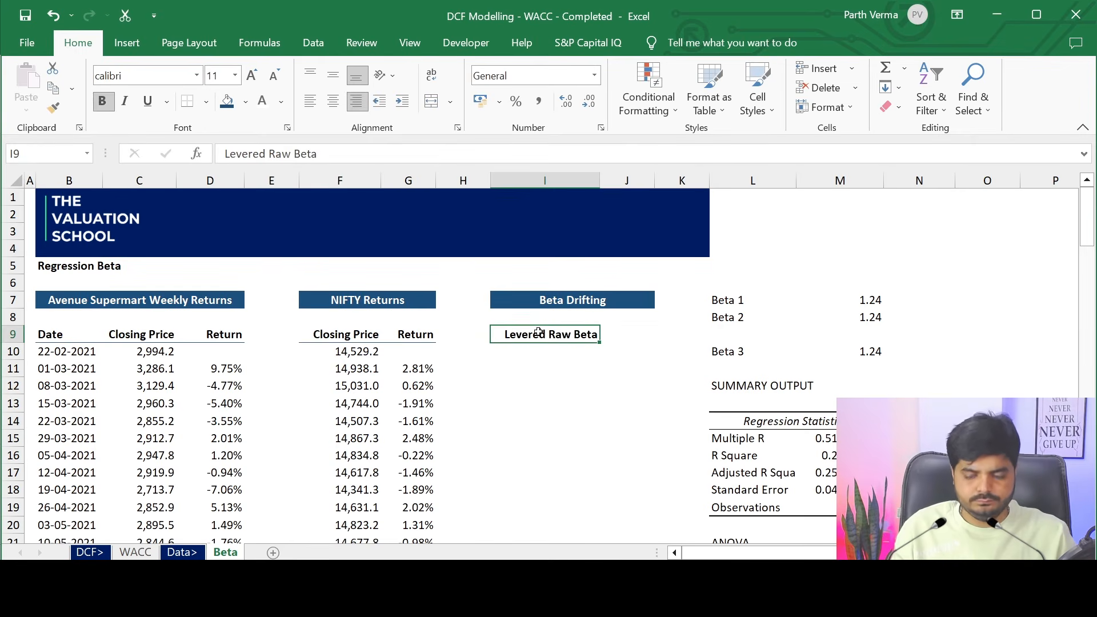
# Remove the bold from the Levered Raw Beta label and left-align it.
pyautogui.hotkey('ctrl', 'b')
pyautogui.hotkey('alt', 'h')
pyautogui.press('a')
pyautogui.press('l')
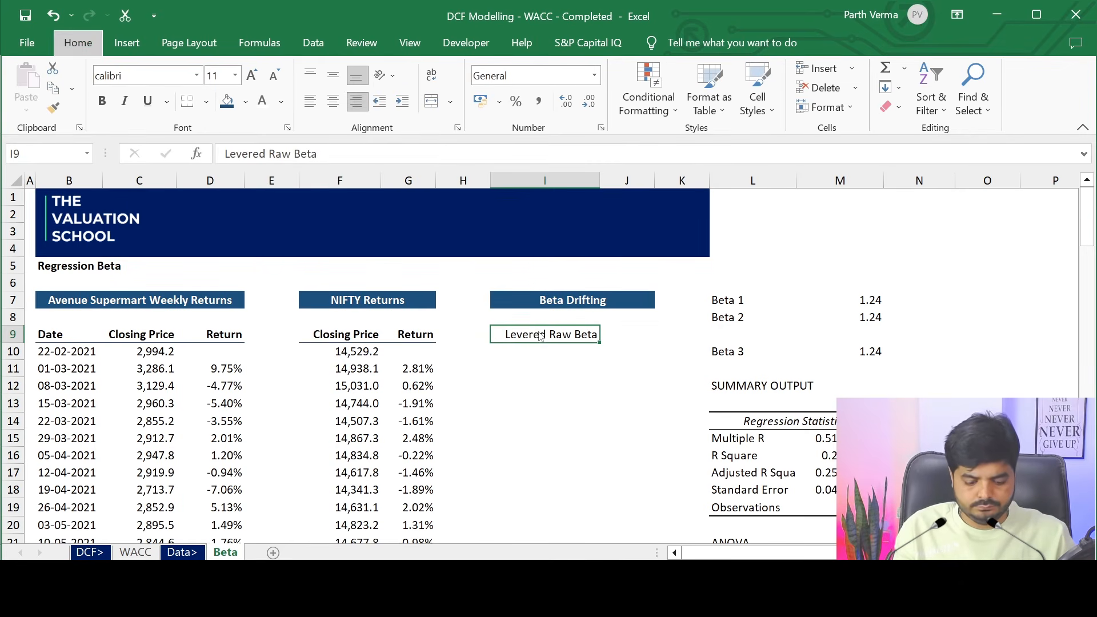
# Link the Levered Raw Beta value in J9 to the Beta 3 result with =M10.
pyautogui.press('Right')
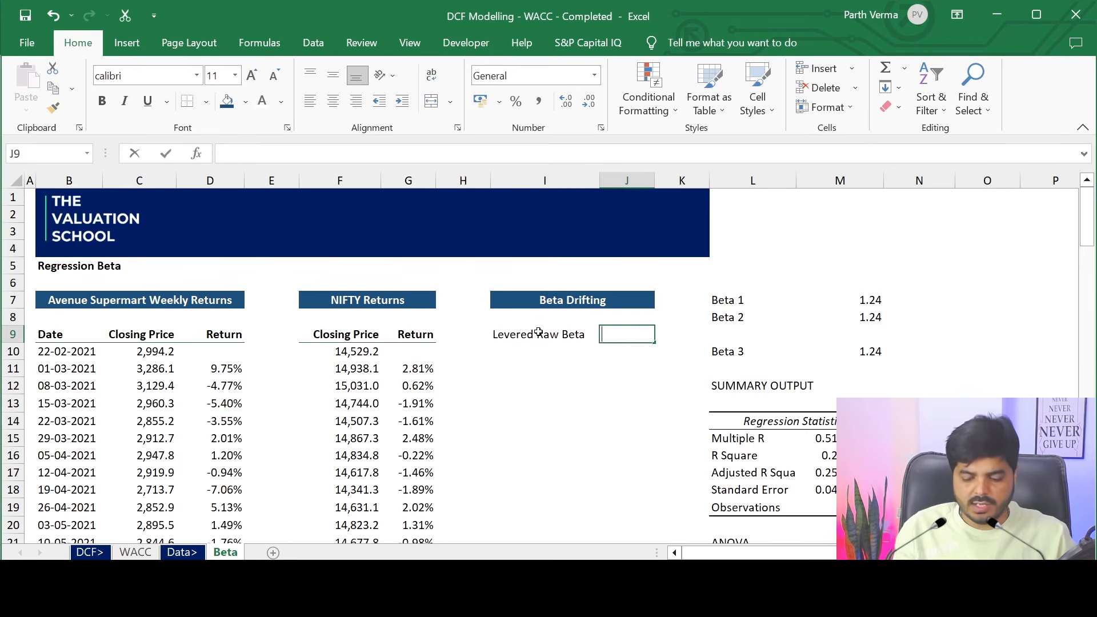
pyautogui.write('=')
pyautogui.press('Right')
pyautogui.press('Right')
pyautogui.press('Right')
pyautogui.press('Right')
pyautogui.press('Down')
pyautogui.press('Left')
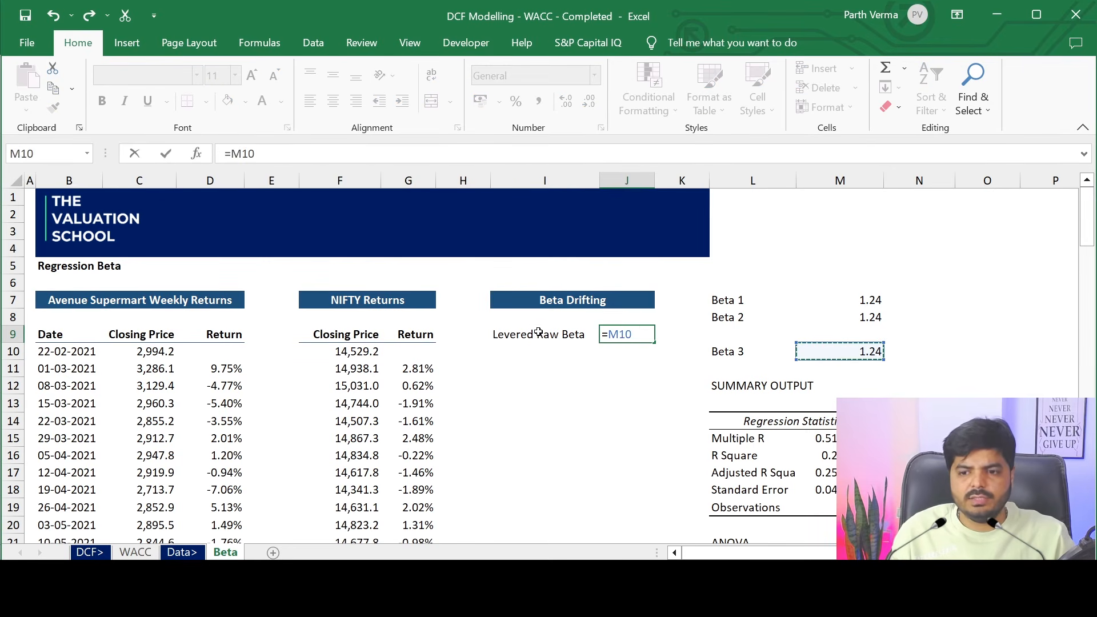
pyautogui.press('Return')
# Enter the label "Beta Weight" in I10, below Levered Raw Beta.
pyautogui.press('Left')
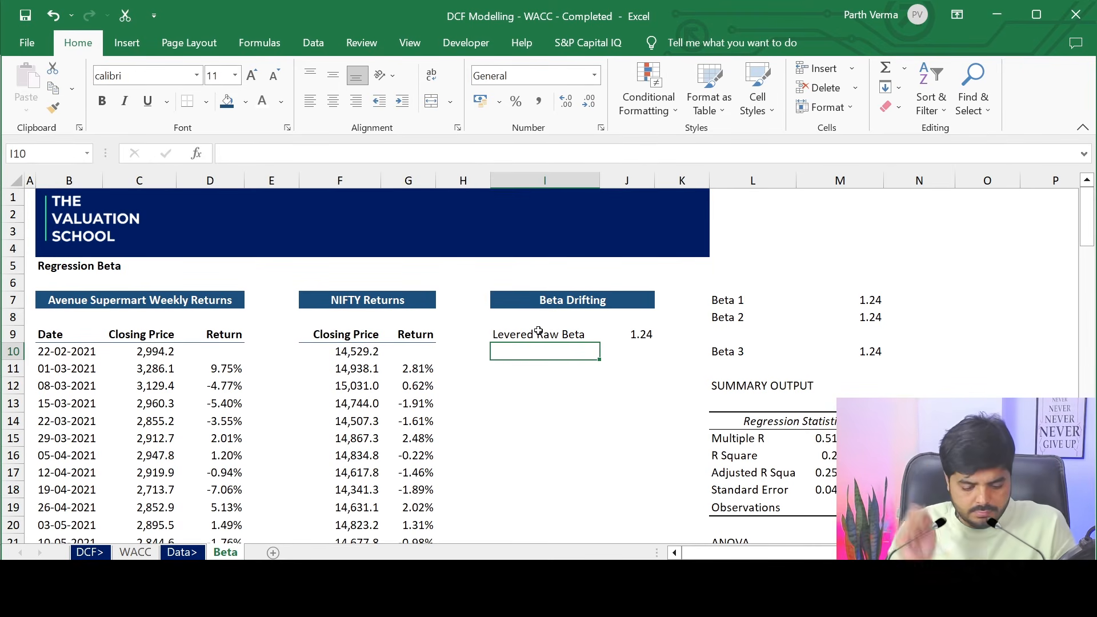
pyautogui.write('Be')
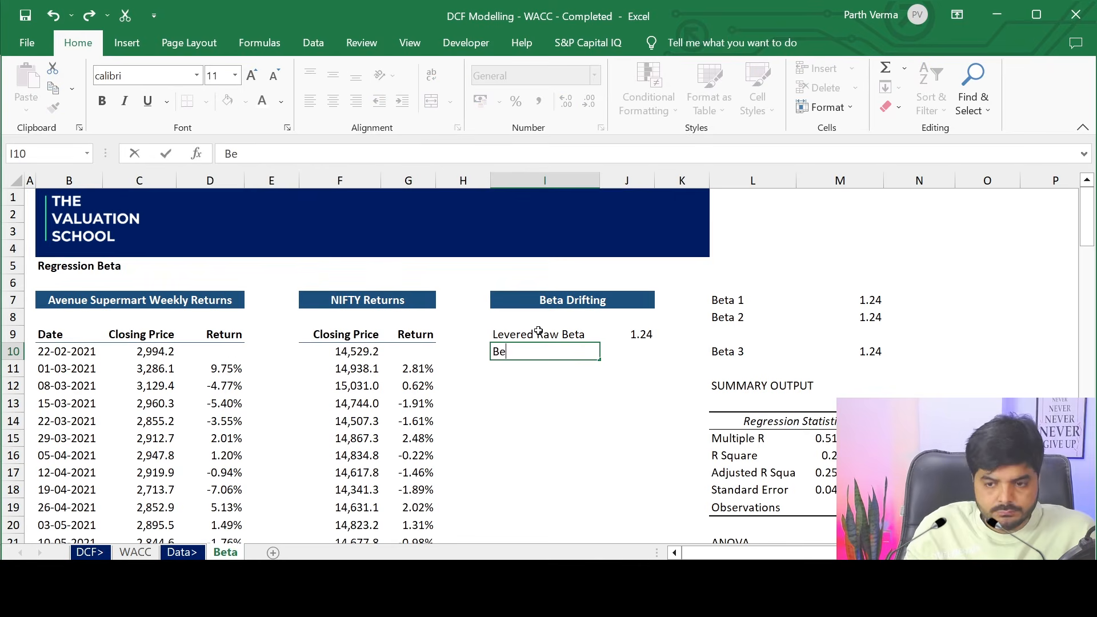
pyautogui.write('ta Weigt')
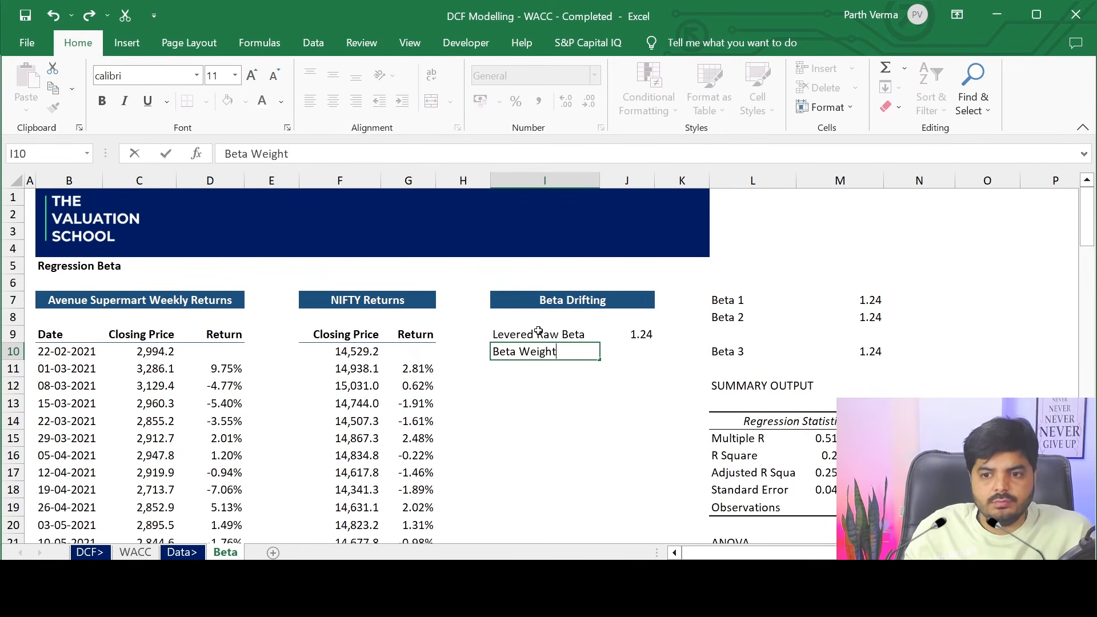
pyautogui.press('Tab')
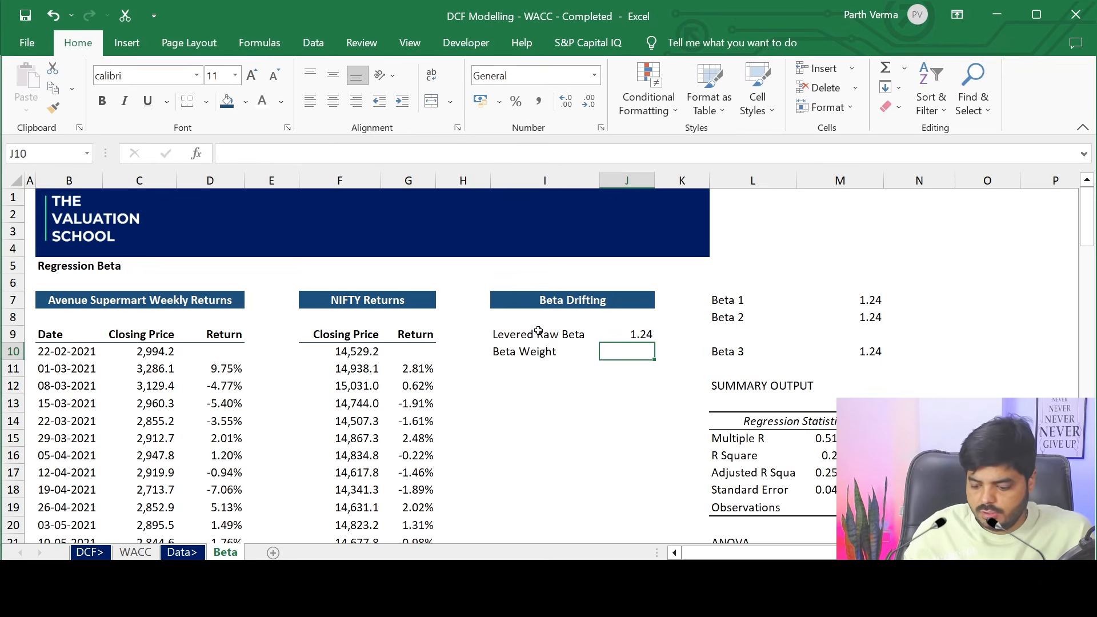
# Set the Beta Weight in J10 to 75% and format it as a percentage with two decimals.
pyautogui.write('.75')
pyautogui.press('Return')
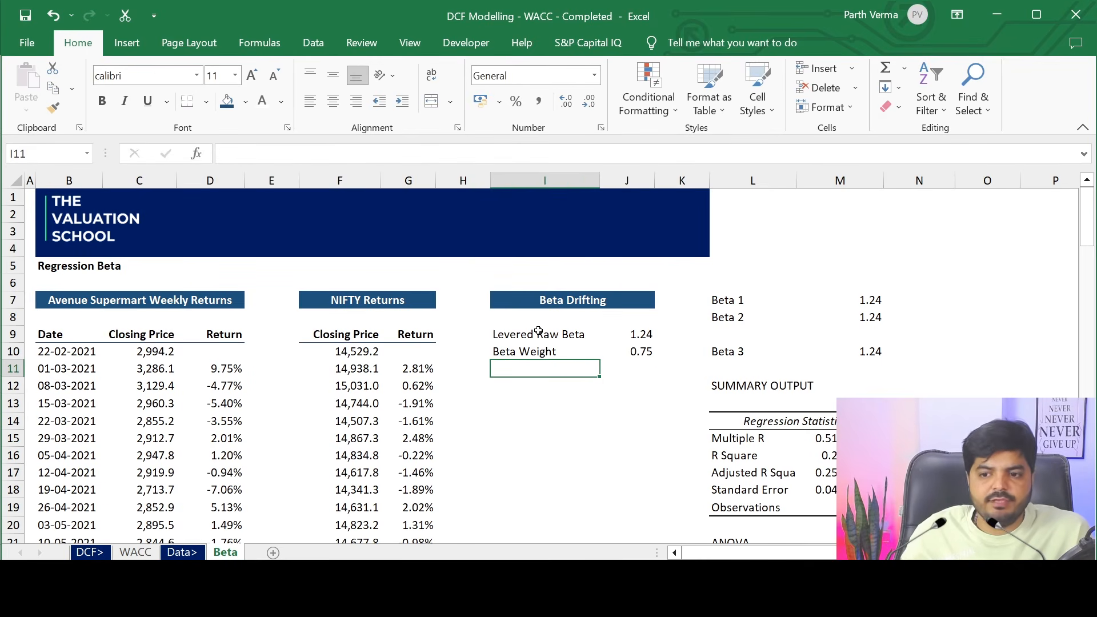
pyautogui.press('Up')
pyautogui.hotkey('ctrl', 'shift', '5')
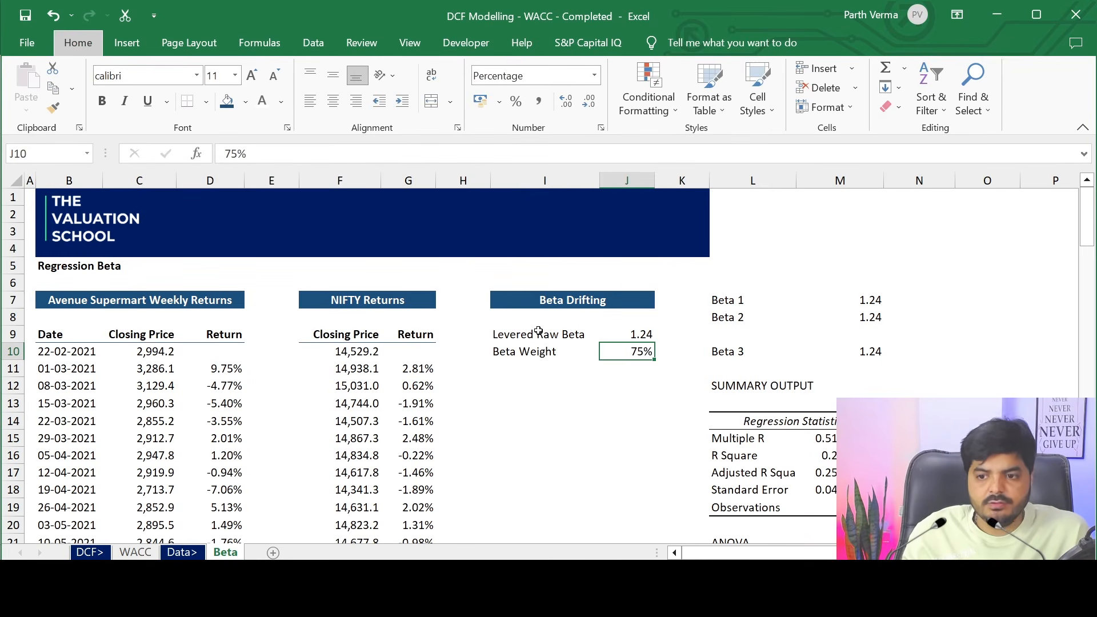
pyautogui.hotkey('alt', 'h')
pyautogui.press('0')
pyautogui.hotkey('alt', 'h')
pyautogui.press('0')
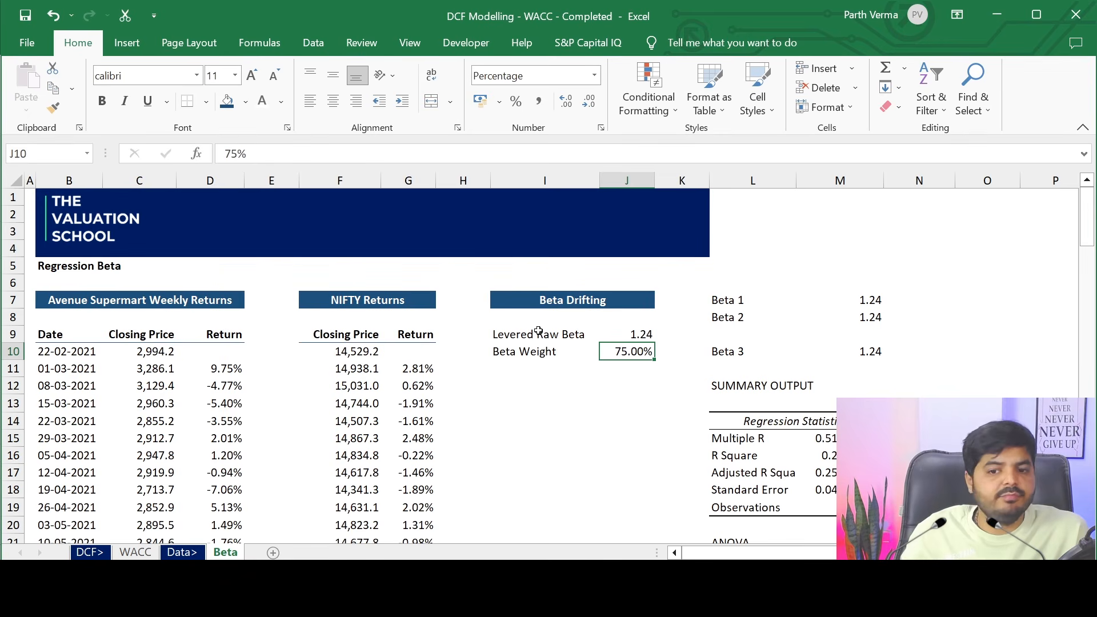
# Change the label in I10 to "Raw Beta Weight".
pyautogui.press('Left')
pyautogui.press('Down')
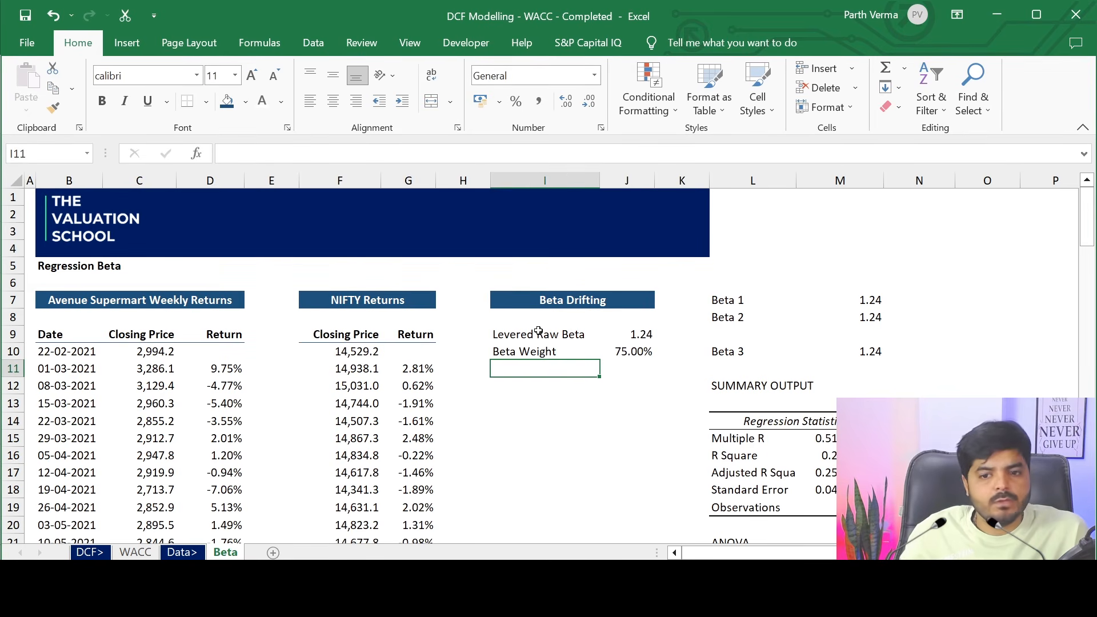
pyautogui.press('Up')
pyautogui.press('F2')
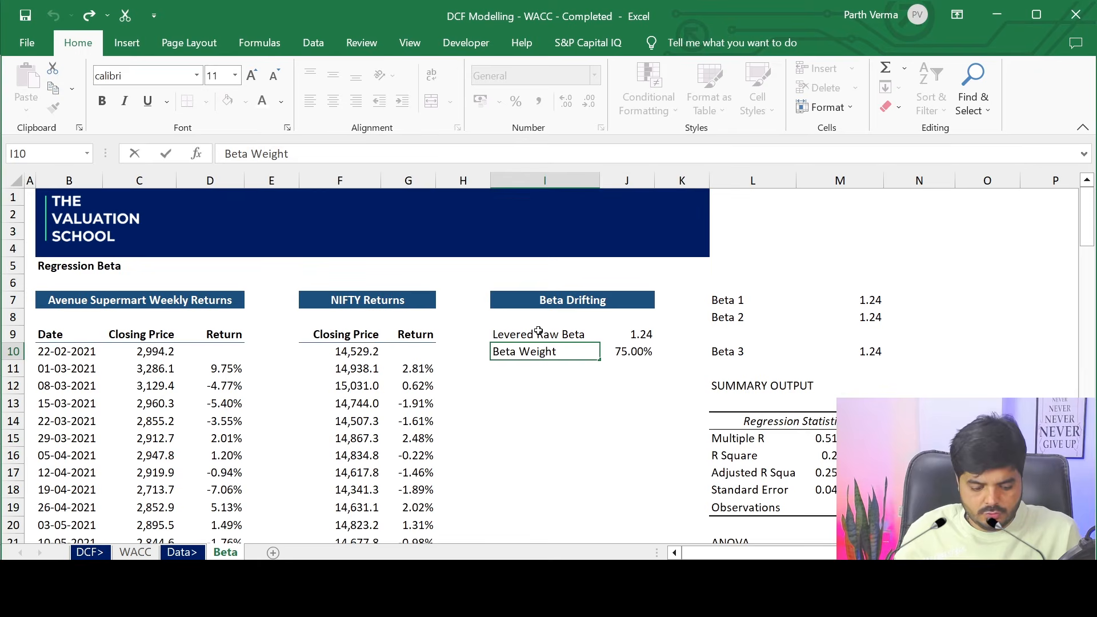
pyautogui.press('Home')
pyautogui.write('Raw')
pyautogui.press('Return')
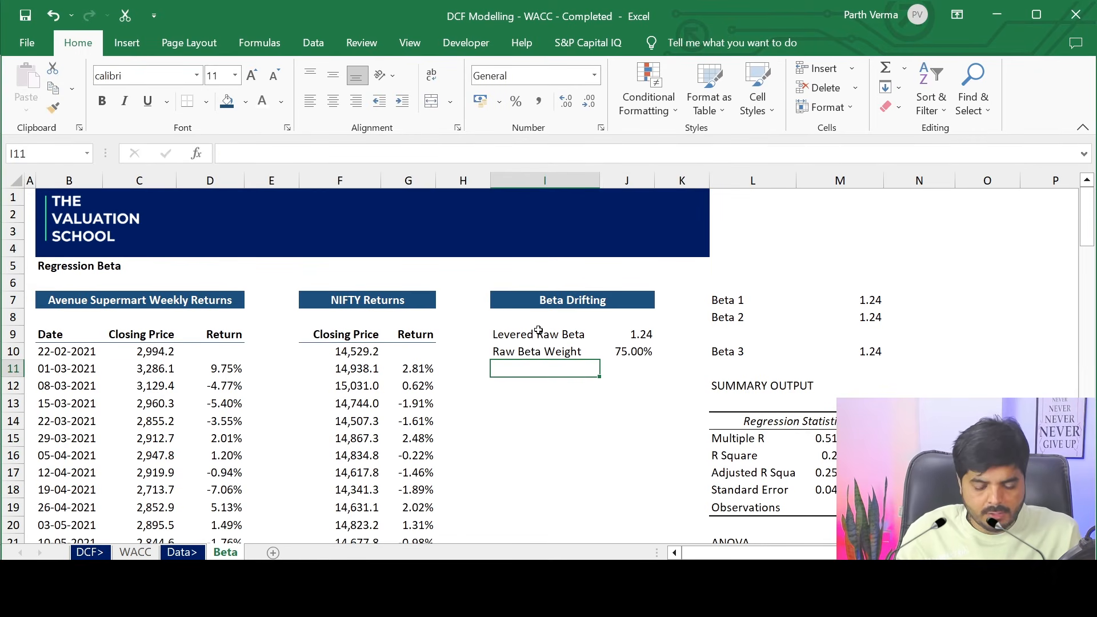
# Enter the label "Market Beta Weight" in I11, below Raw Beta Weight.
pyautogui.write('Mean')
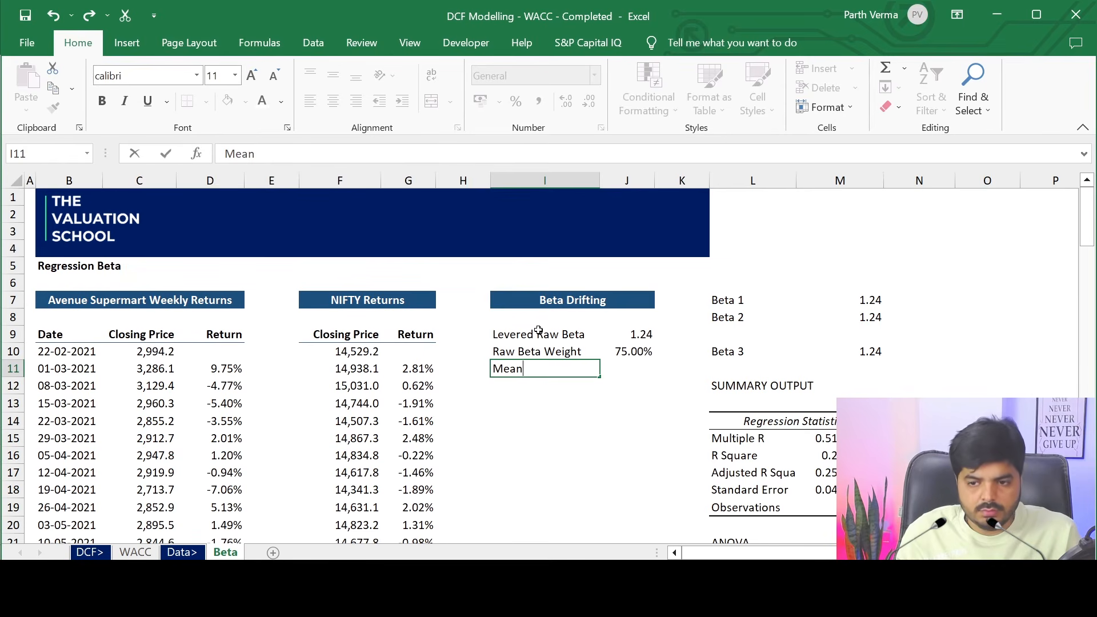
pyautogui.write('Beet')
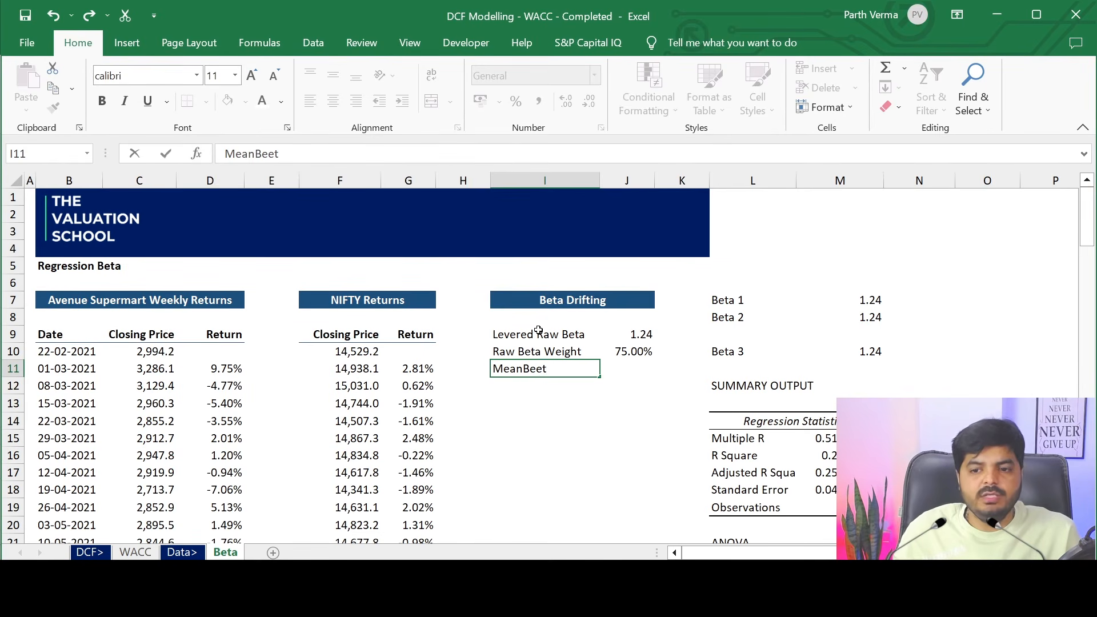
pyautogui.press('BackSpace')
pyautogui.press('BackSpace')
pyautogui.write('ta')
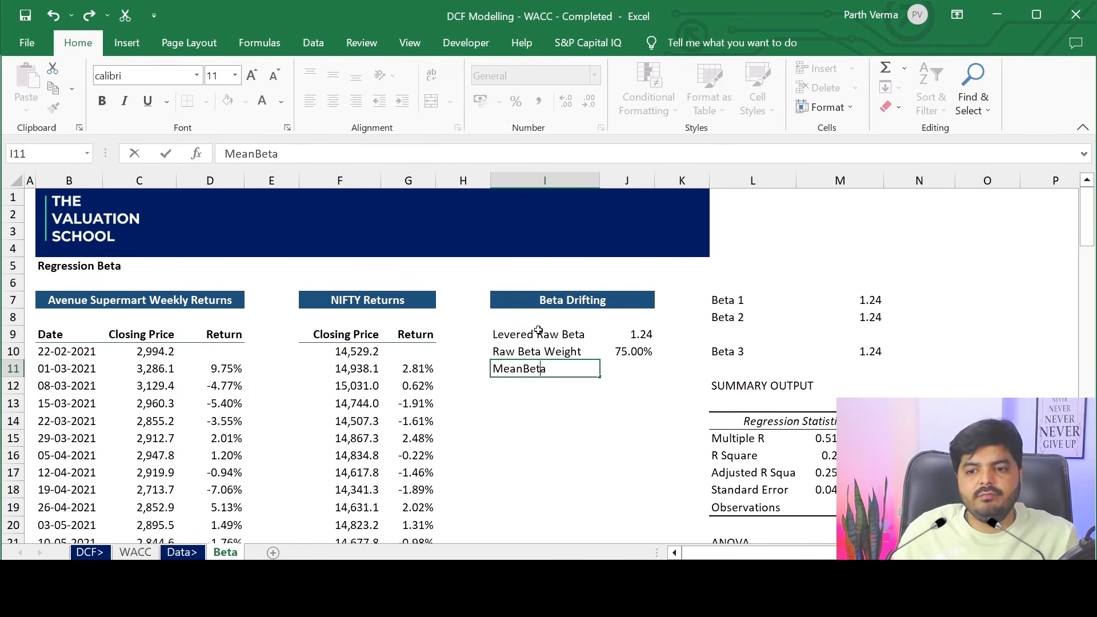
pyautogui.press('BackSpace')
pyautogui.press('BackSpace')
pyautogui.press('BackSpace')
pyautogui.write('a')
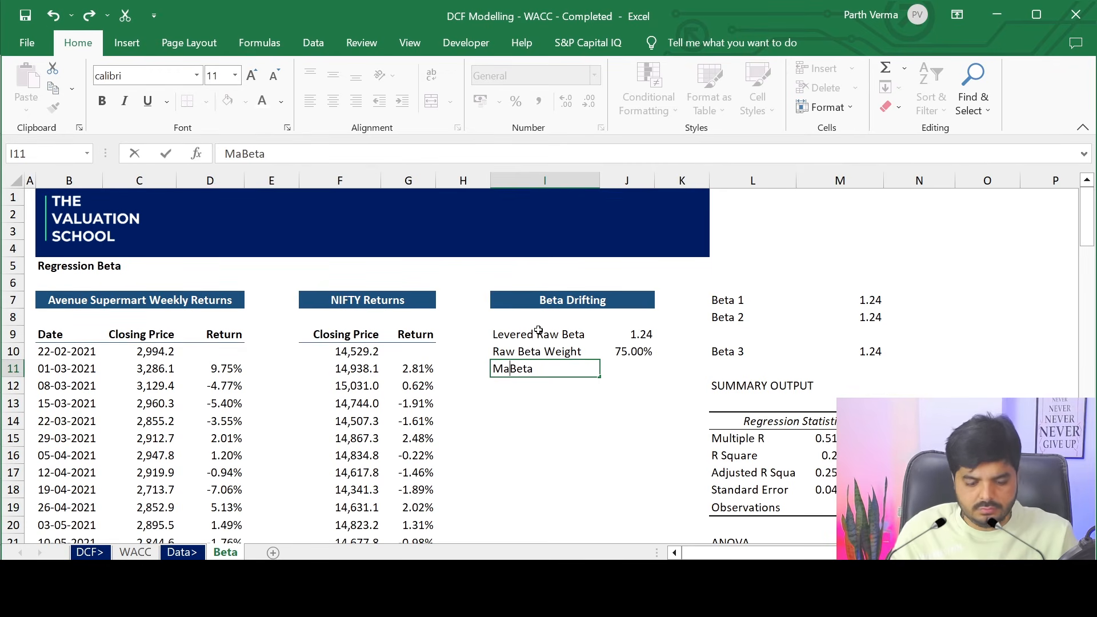
pyautogui.write('rket Beta')
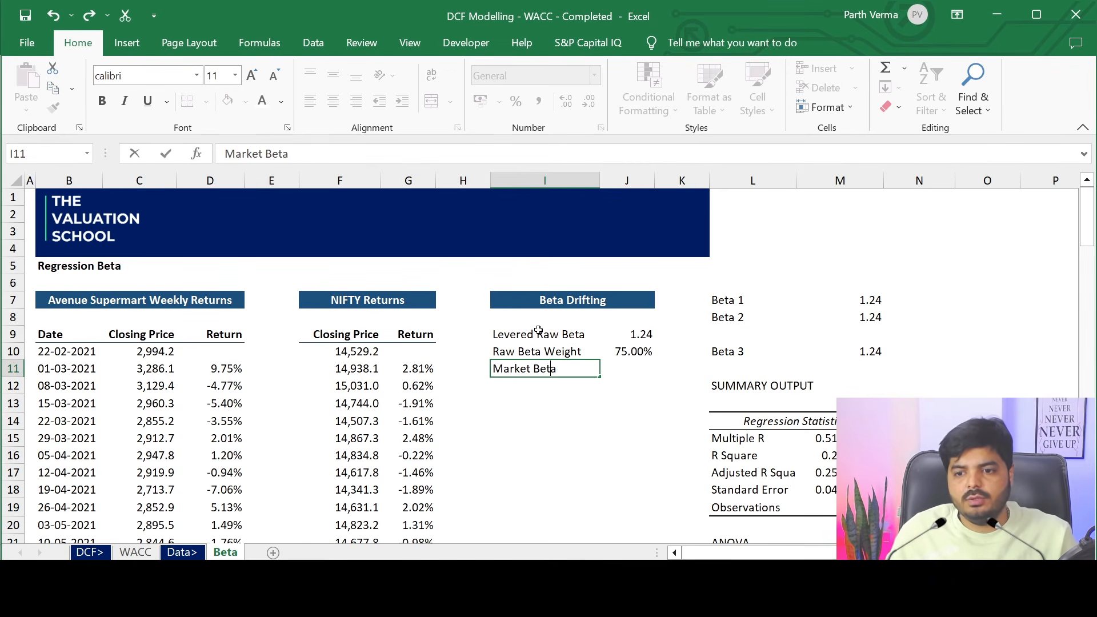
pyautogui.write(' Weight')
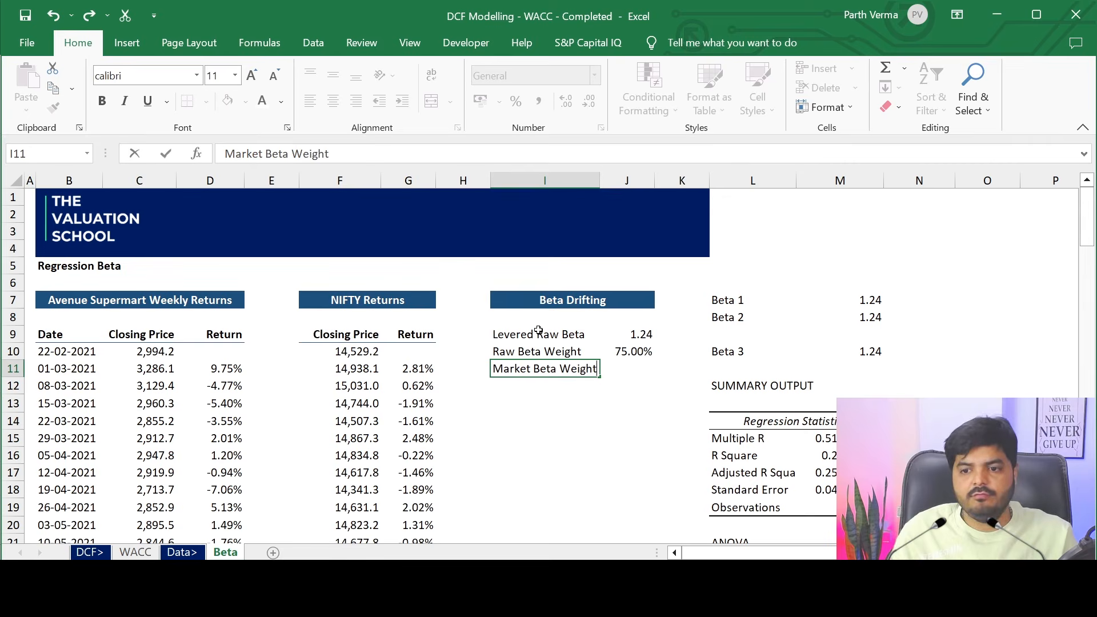
pyautogui.press('Return')
# Copy the Raw Beta Weight cell J10 into J11 and set the Market Beta Weight to 25%.
pyautogui.press('Up')
pyautogui.press('Up')
pyautogui.press('Right')
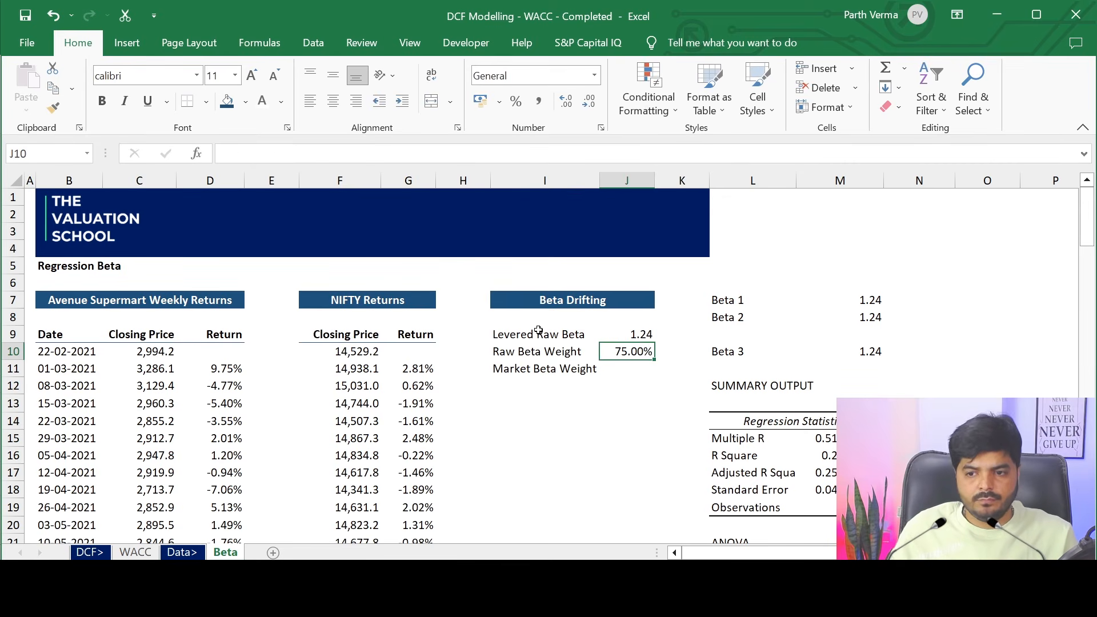
pyautogui.hotkey('ctrl', 'c')
pyautogui.press('Down')
pyautogui.hotkey('ctrl', 'v')
pyautogui.write('25%')
pyautogui.press('Return')
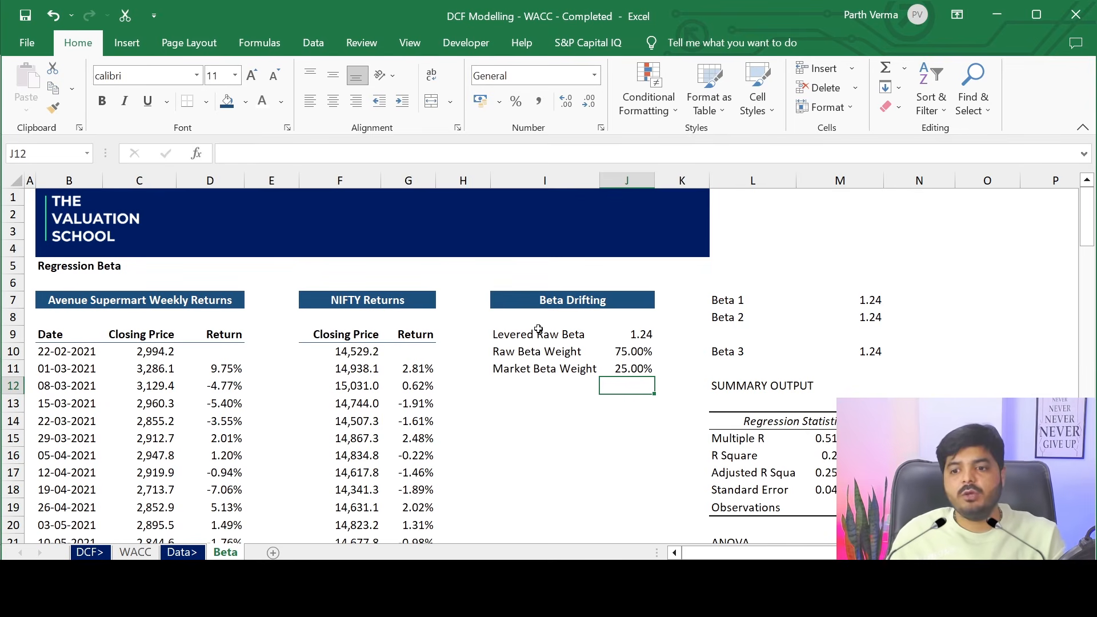
pyautogui.press('Left')
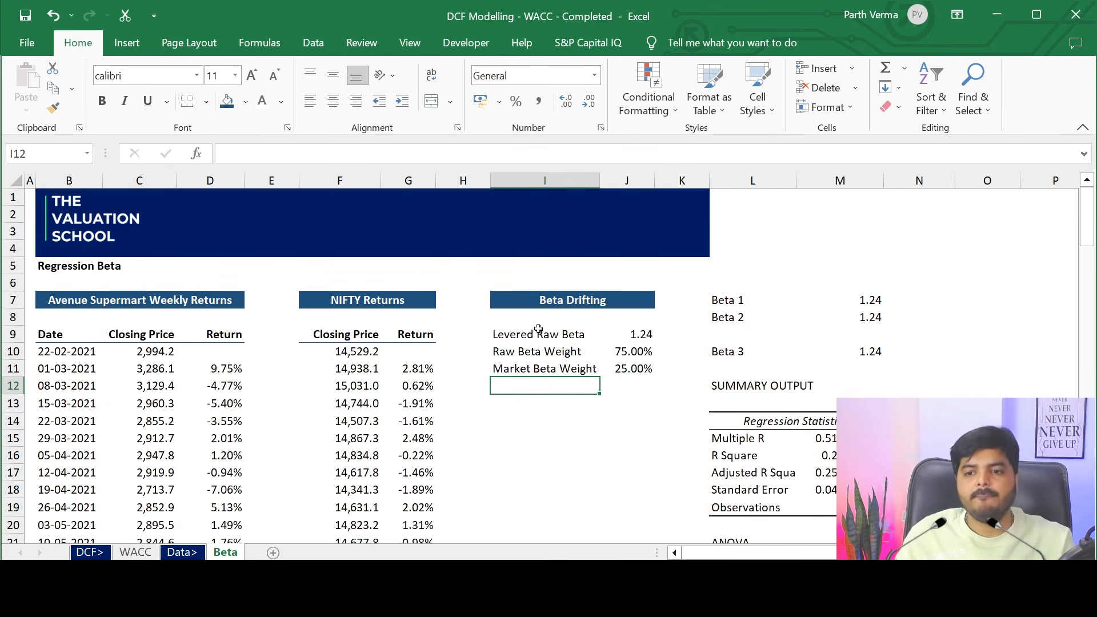
pyautogui.write('Raw')
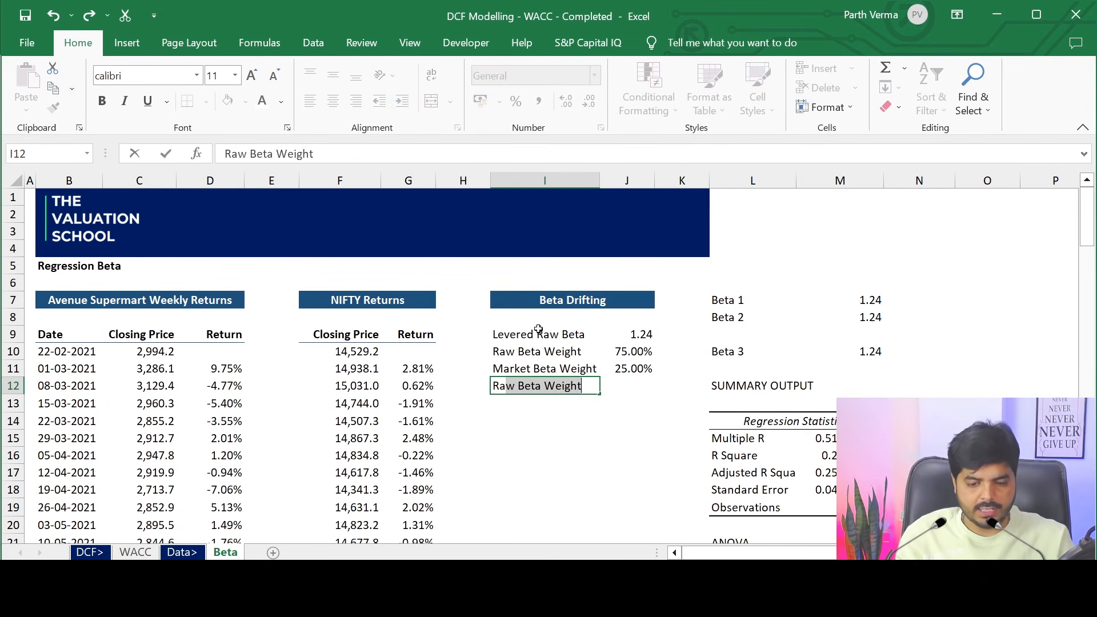
pyautogui.press('BackSpace')
pyautogui.press('BackSpace')
pyautogui.press('BackSpace')
pyautogui.press('BackSpace')
pyautogui.press('BackSpace')
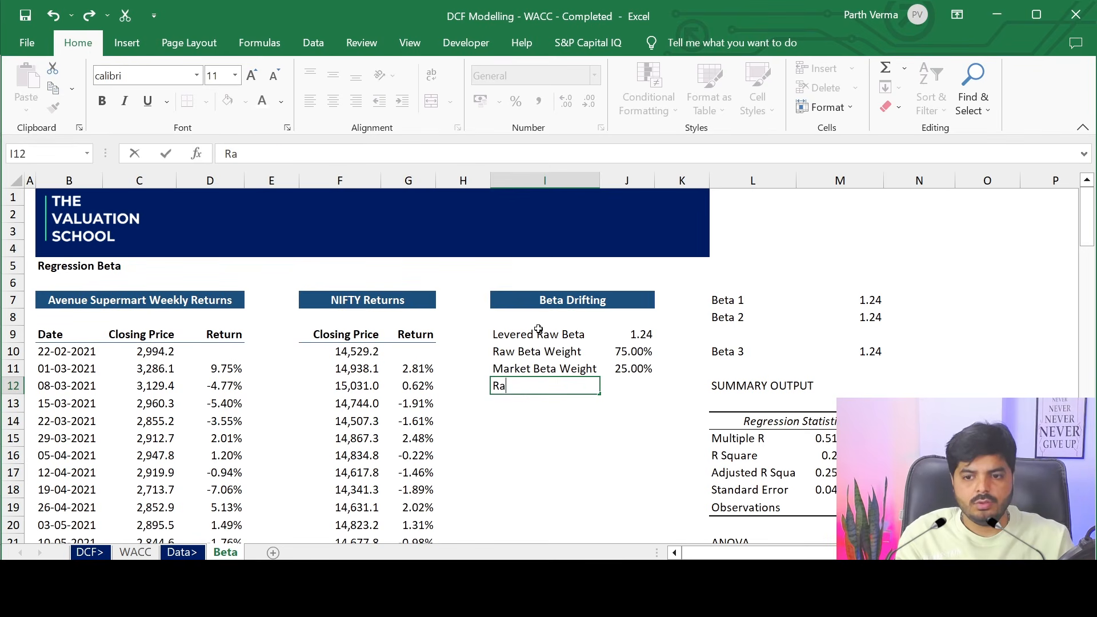
# Duplicate the Market Beta Weight label and value from I11:J11 into row 12.
pyautogui.press('Up')
pyautogui.hotkey('shift', 'Right')
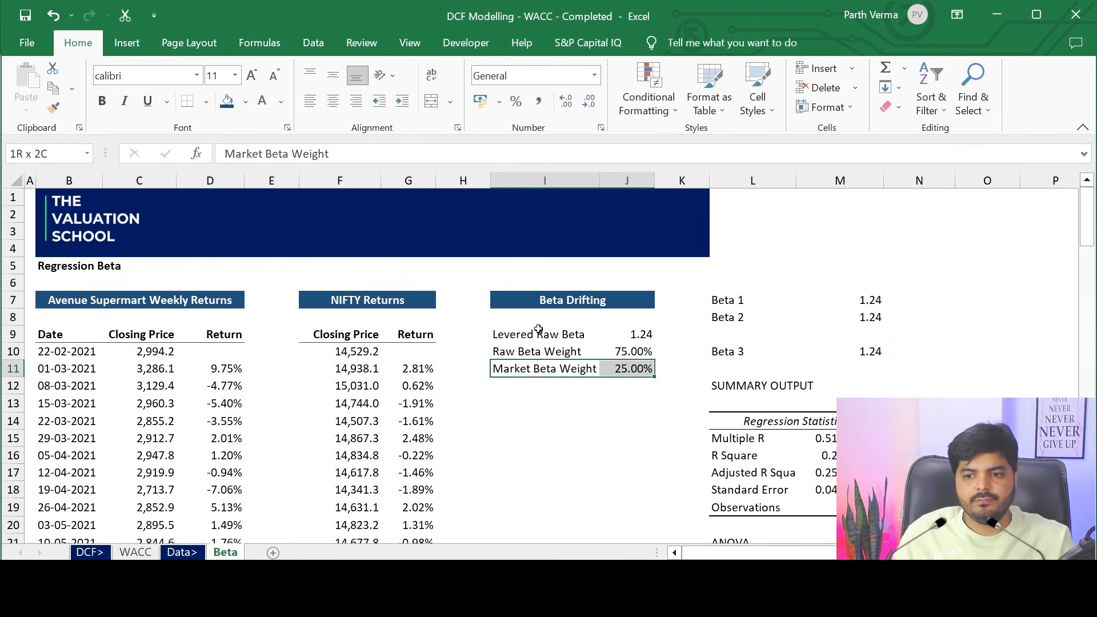
pyautogui.hotkey('ctrl', 'c')
pyautogui.press('Down')
pyautogui.hotkey('shift', 'Right')
pyautogui.hotkey('ctrl', 'v')
# Change the label in I11 to "Market Beta".
pyautogui.press('Up')
pyautogui.write('Mar')
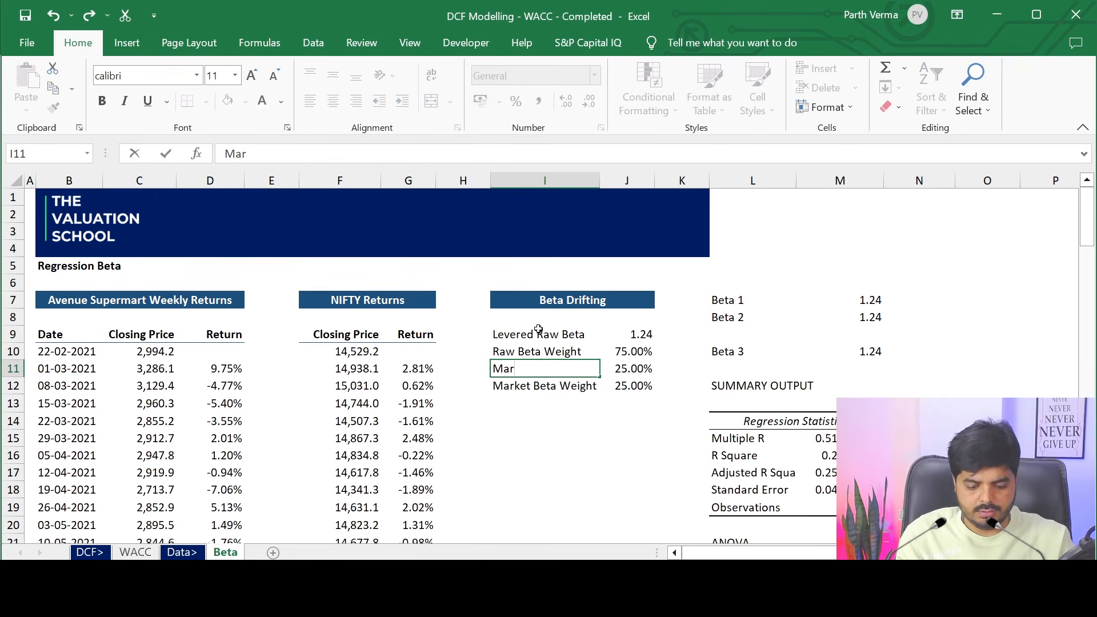
pyautogui.write('ket Beta Weight')
pyautogui.press('Tab')
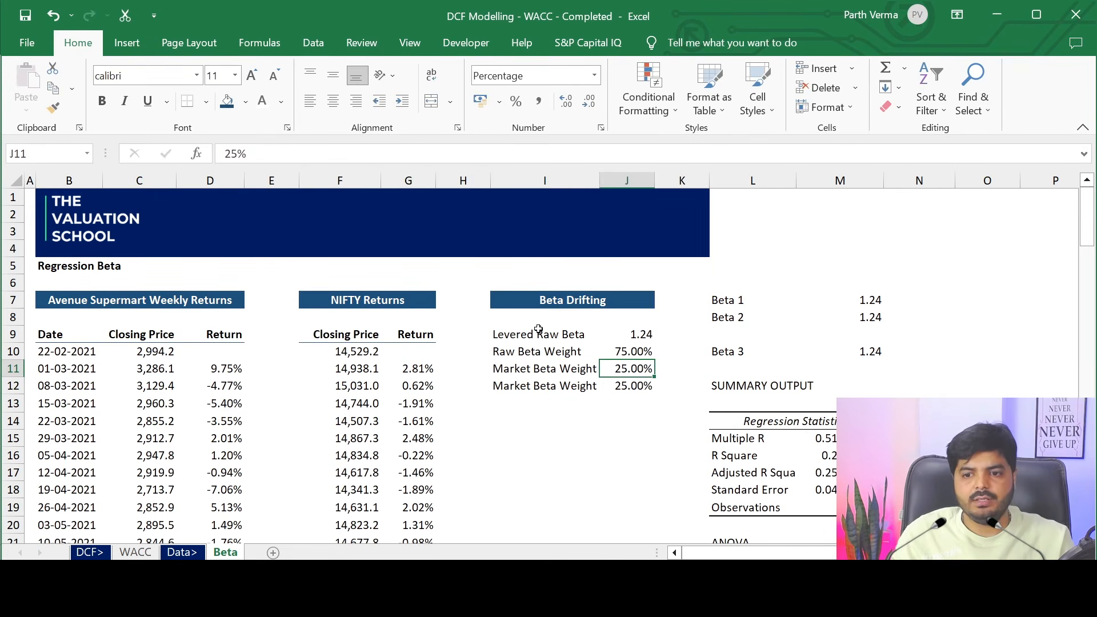
pyautogui.press('Left')
pyautogui.press('F2')
pyautogui.press('BackSpace')
pyautogui.press('BackSpace')
pyautogui.press('BackSpace')
pyautogui.press('BackSpace')
pyautogui.press('BackSpace')
pyautogui.press('BackSpace')
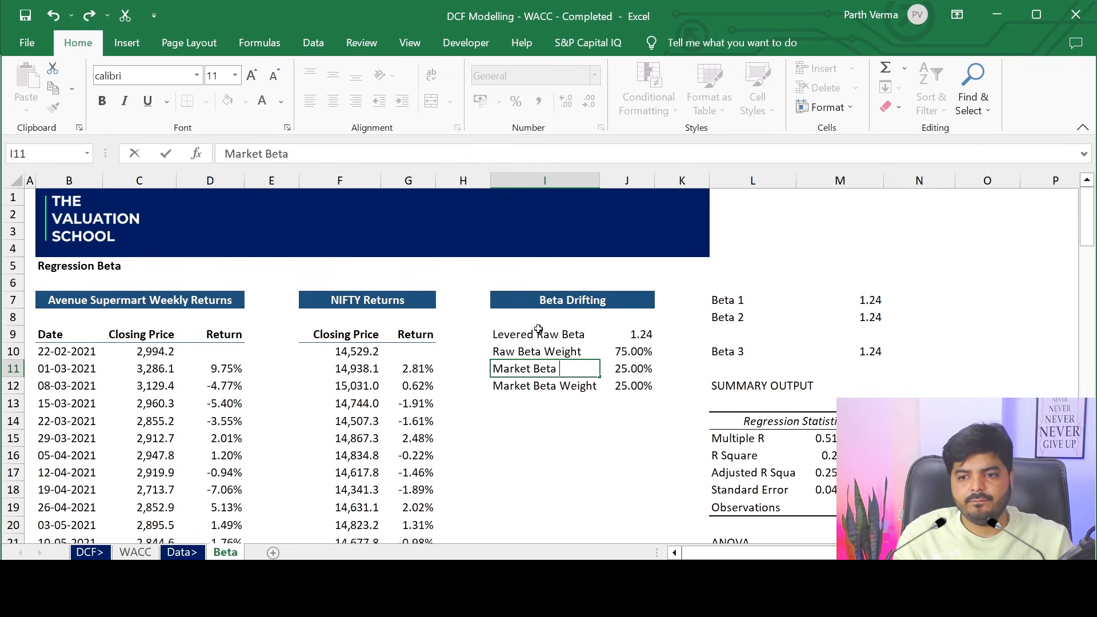
pyautogui.press('Tab')
# Apply the number format of the Levered Raw Beta value to J11 and set the Market Beta to 1.
pyautogui.write('1')
pyautogui.press('Return')
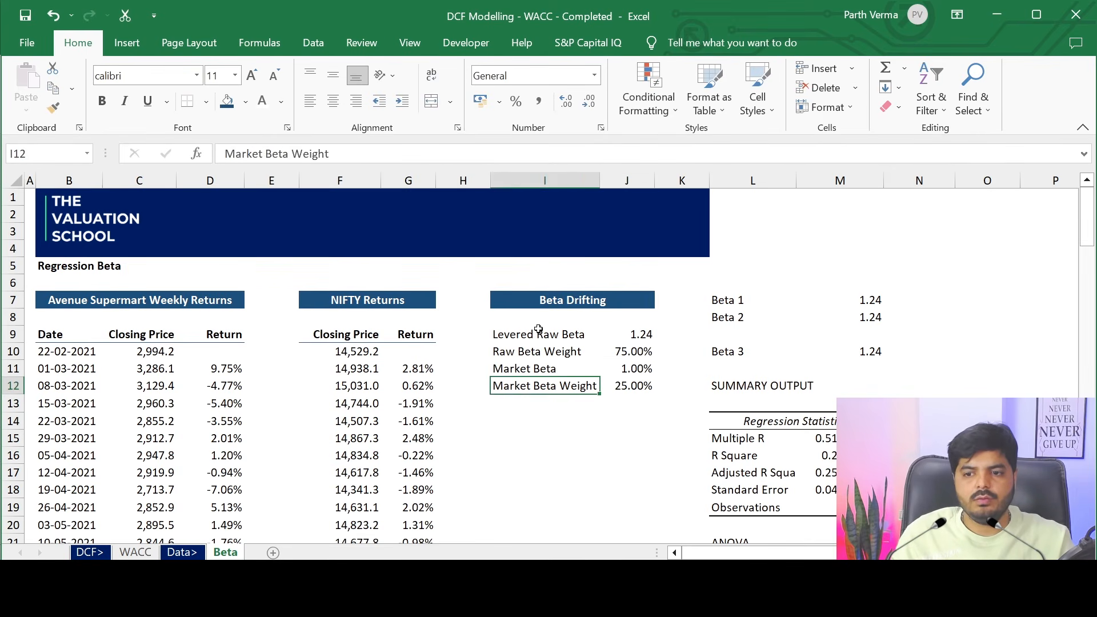
pyautogui.click(538, 334)
pyautogui.press('Right')
pyautogui.hotkey('ctrl', 'c')
pyautogui.press('Down')
pyautogui.press('Down')
pyautogui.hotkey('ctrl', 'alt', 'v')
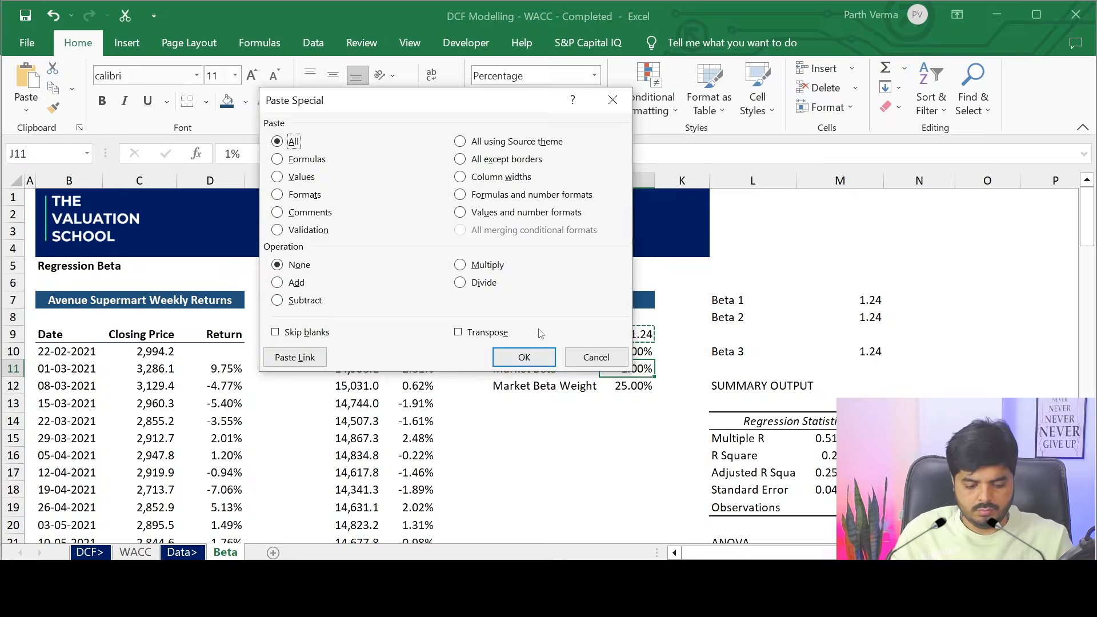
pyautogui.press('t')
pyautogui.press('Return')
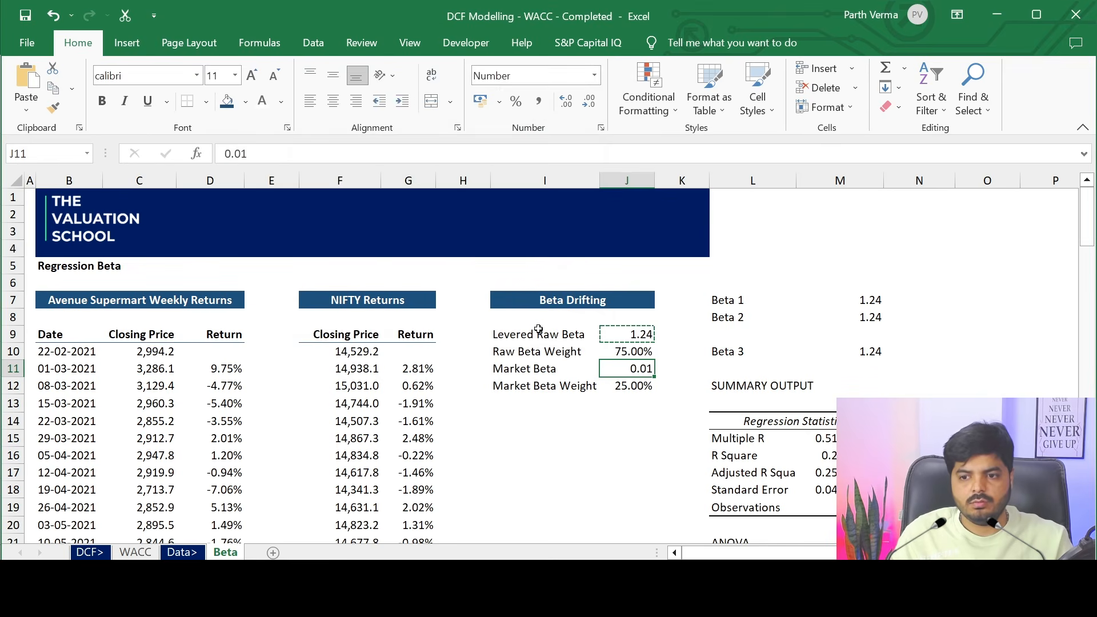
pyautogui.write('1')
pyautogui.press('Return')
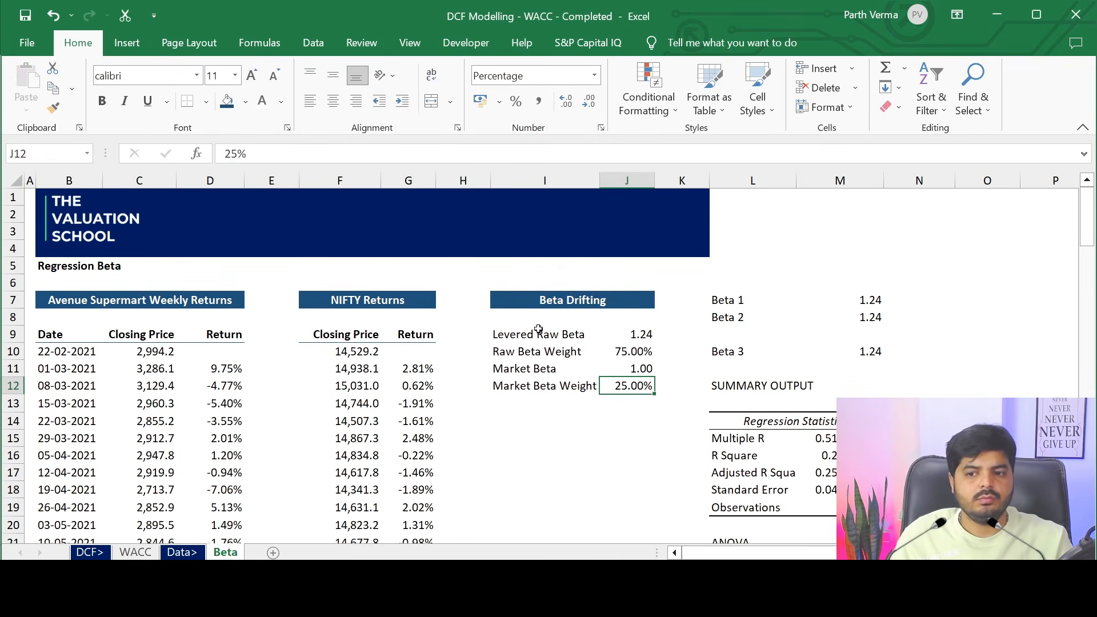
# Shift the Market Beta and Market Beta Weight rows down to I12:J13, clearing I11:J11 as a blank spacer row.
pyautogui.press('Up')
pyautogui.press('Up')
pyautogui.press('Up')
pyautogui.press('Down')
pyautogui.press('Down')
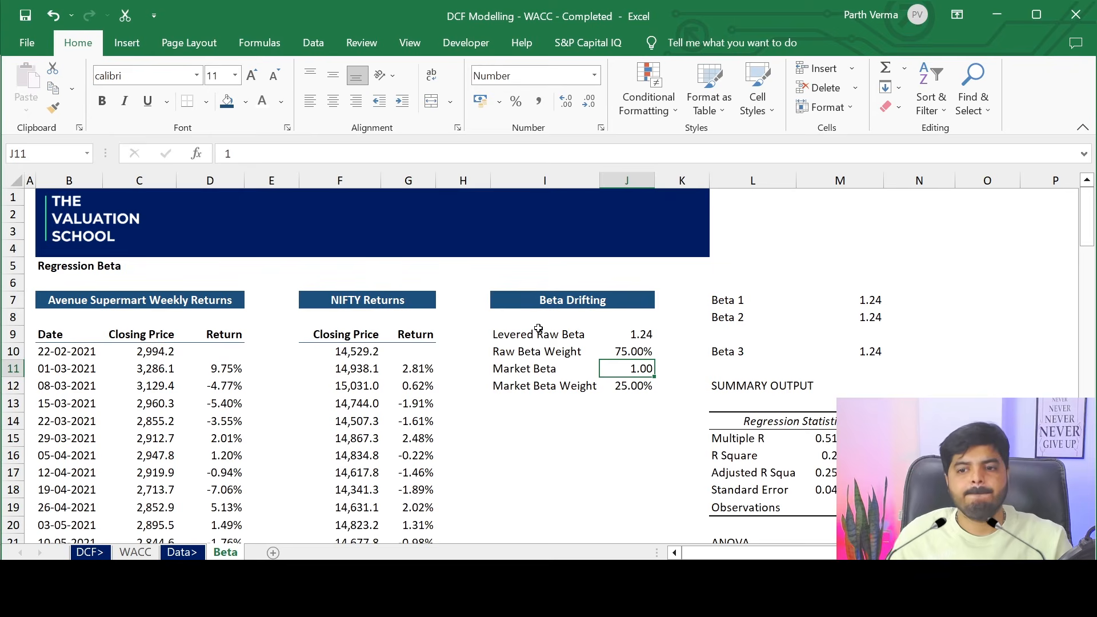
pyautogui.press('Left')
pyautogui.hotkey('shift', 'Right')
pyautogui.hotkey('shift', 'Down')
pyautogui.hotkey('ctrl', 'c')
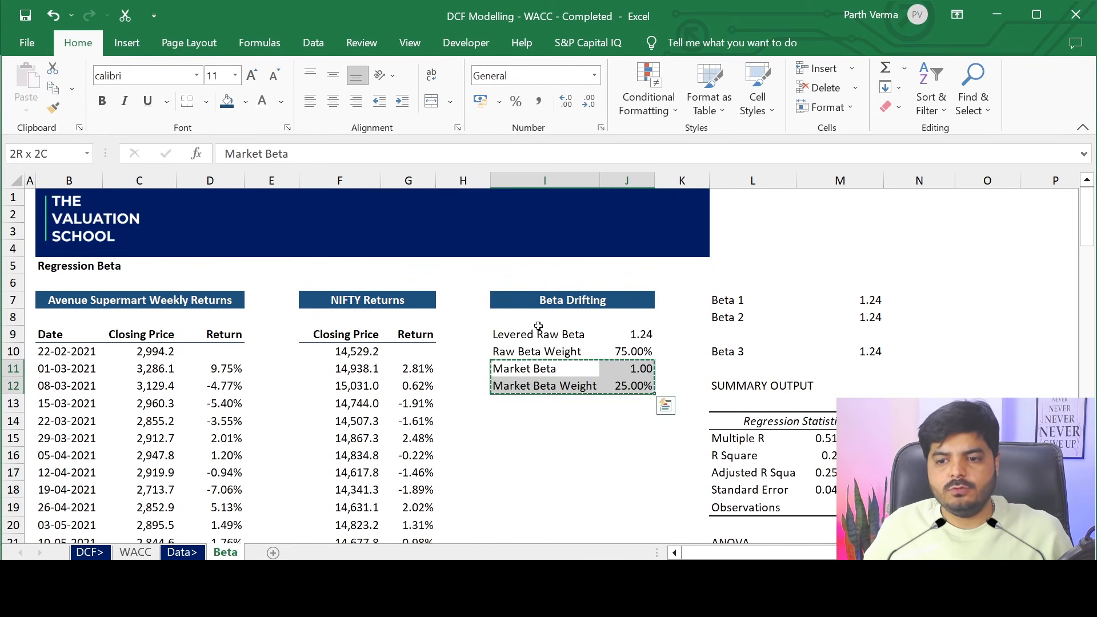
pyautogui.press('Down')
pyautogui.hotkey('ctrl', 'v')
pyautogui.press('Up')
pyautogui.hotkey('shift', 'Right')
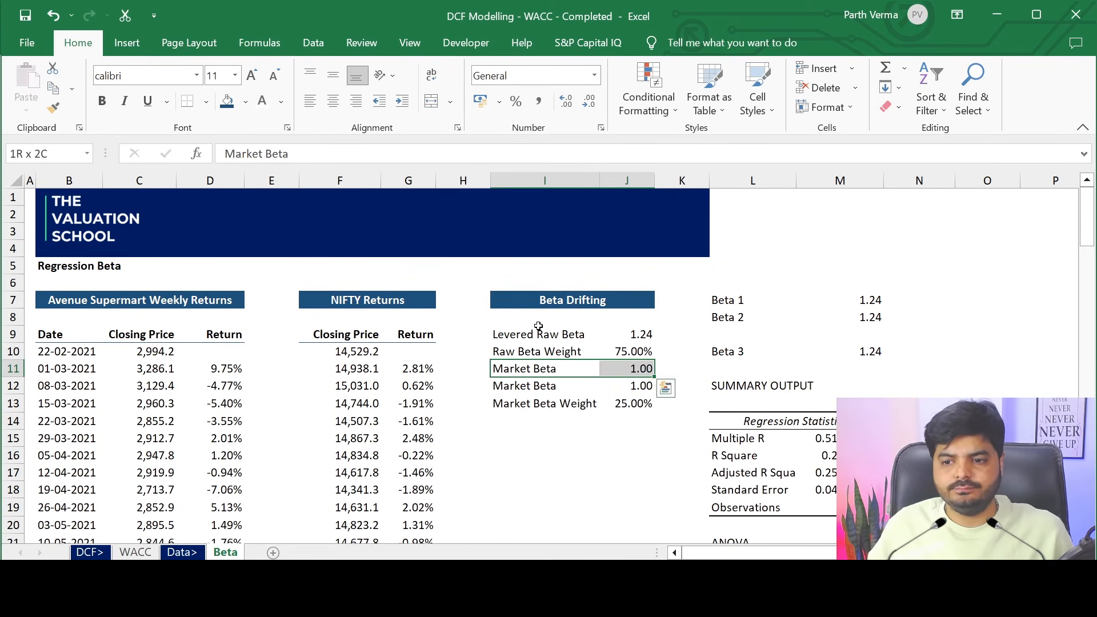
pyautogui.press('Delete')
# Enter the label "Adjusted Beta" in I15, one blank row below Market Beta Weight.
pyautogui.press('Up')
pyautogui.press('Up')
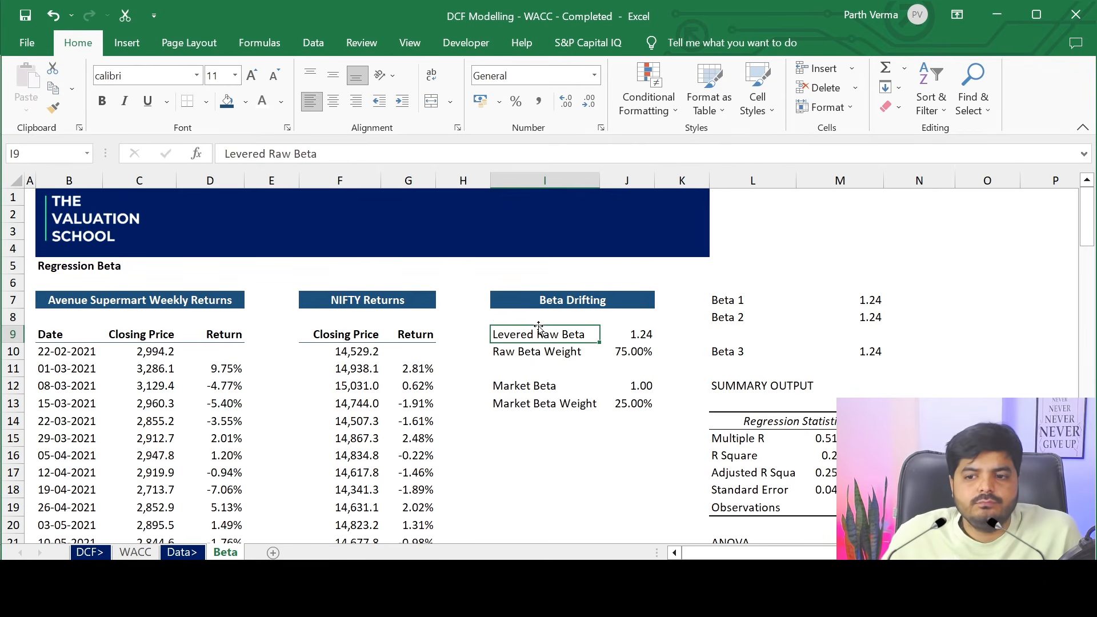
pyautogui.press('Down')
pyautogui.press('Down')
pyautogui.press('Down')
pyautogui.press('Down')
pyautogui.press('Down')
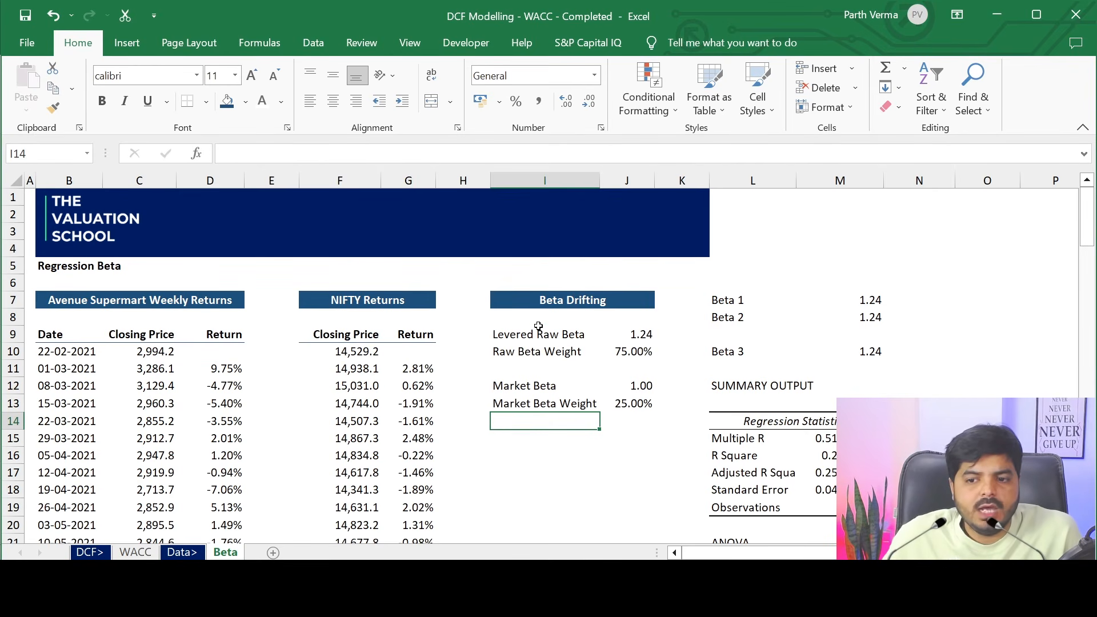
pyautogui.press('Down')
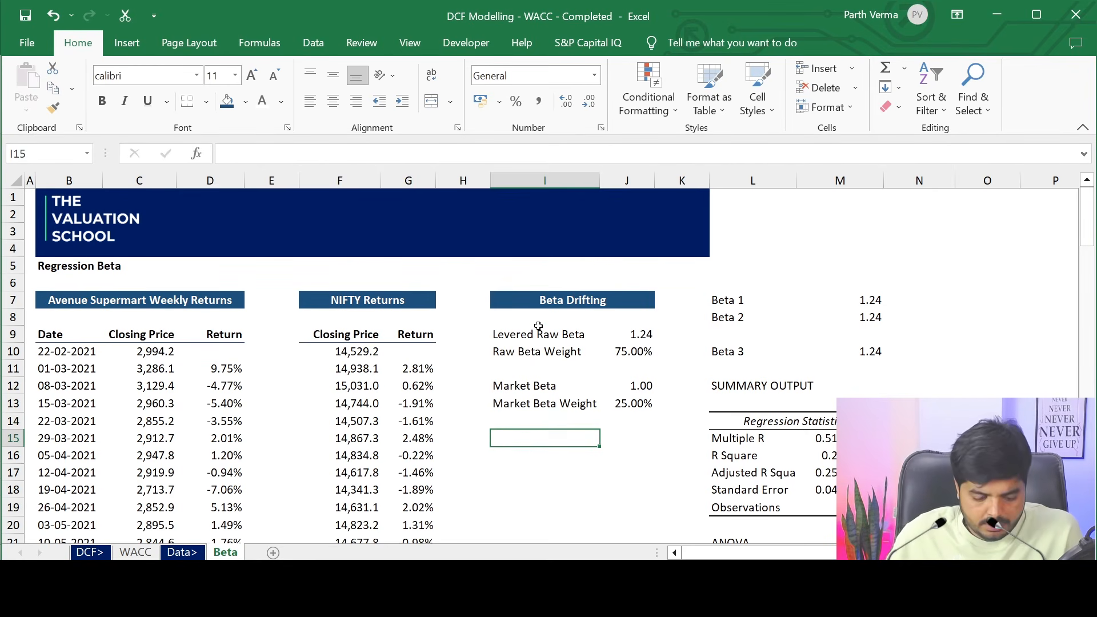
pyautogui.write('Adjusted Be')
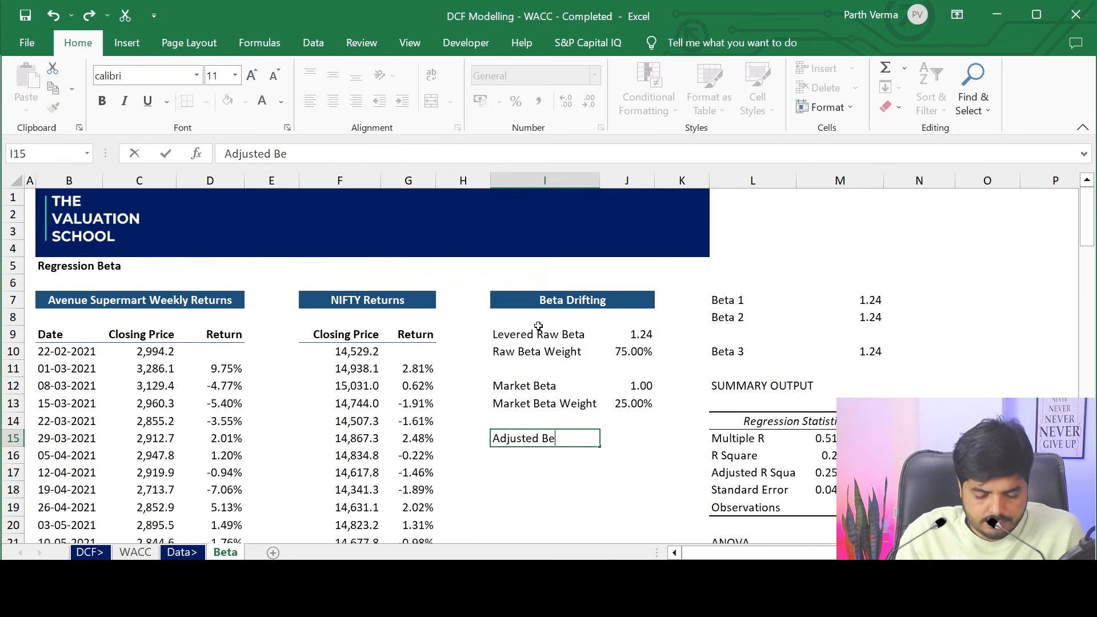
pyautogui.write('ta')
pyautogui.press('Return')
# Start the Adjusted Beta formula in J15 with the bracketed product of Levered Raw Beta and its weight, =(J9*J10).
pyautogui.press('Up')
pyautogui.press('Right')
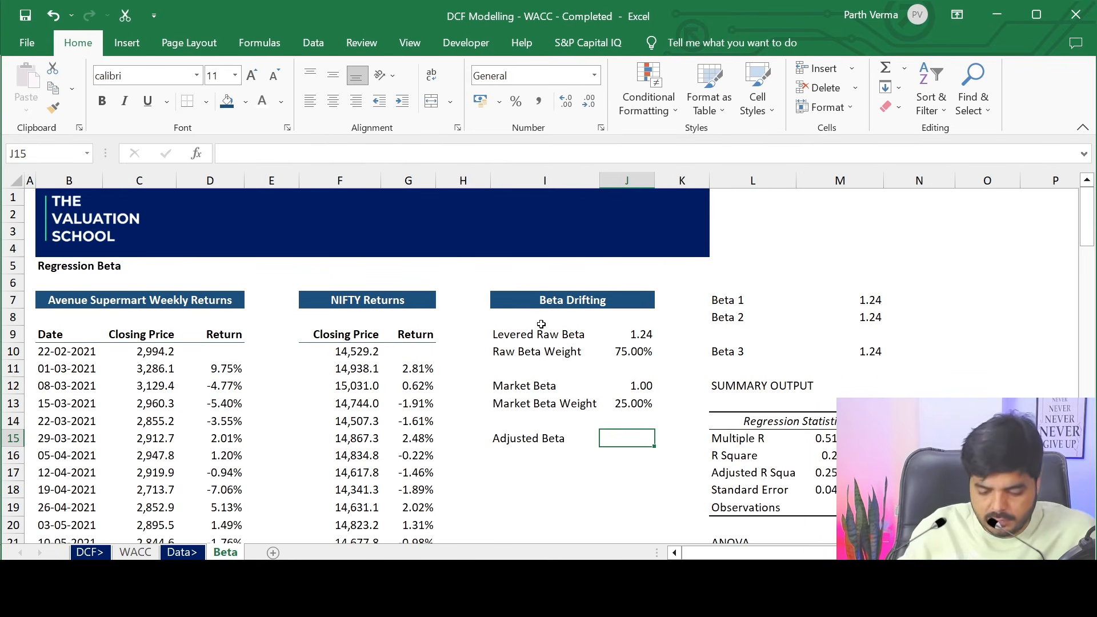
pyautogui.write('=')
pyautogui.press('Up')
pyautogui.press('Up')
pyautogui.press('Up')
pyautogui.press('Up')
pyautogui.press('Up')
pyautogui.press('Up')
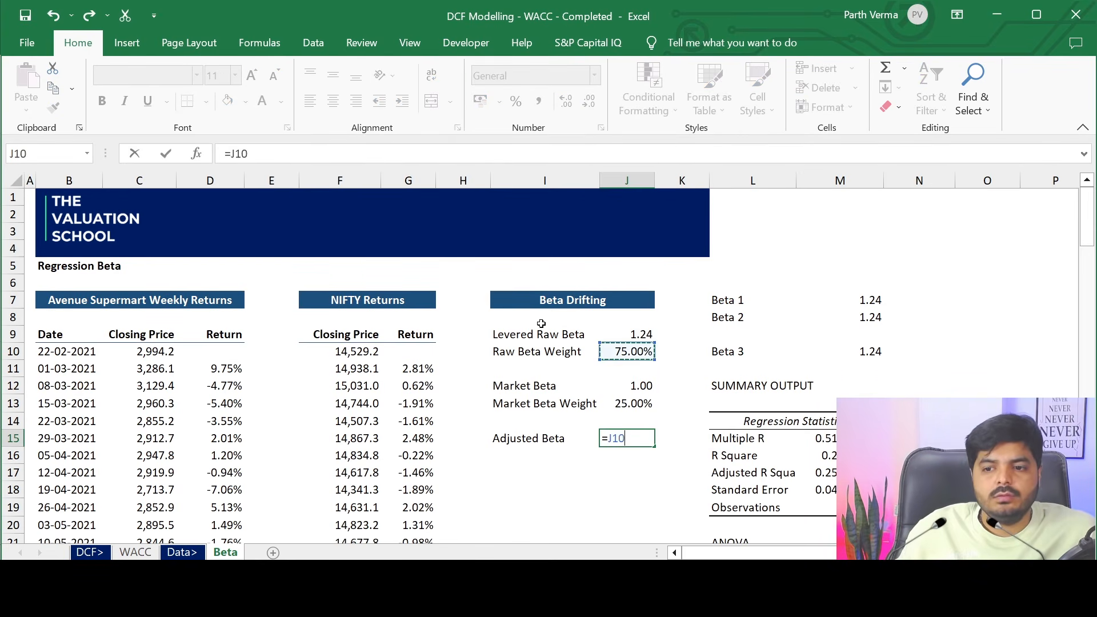
pyautogui.write('*')
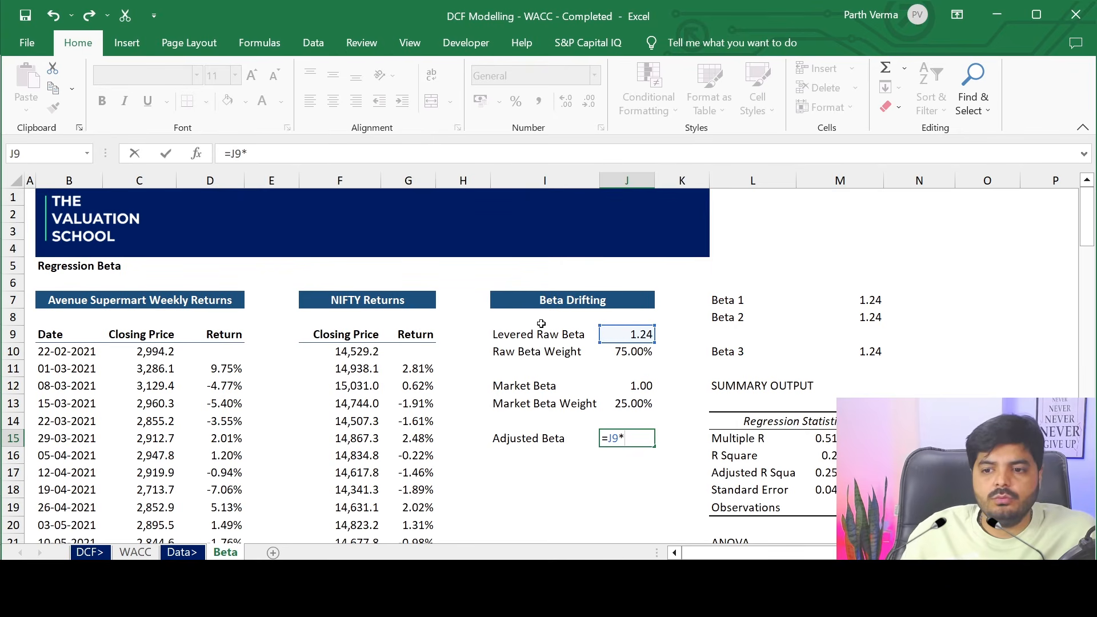
pyautogui.press('Up')
pyautogui.press('Up')
pyautogui.press('Up')
pyautogui.press('Up')
pyautogui.press('Up')
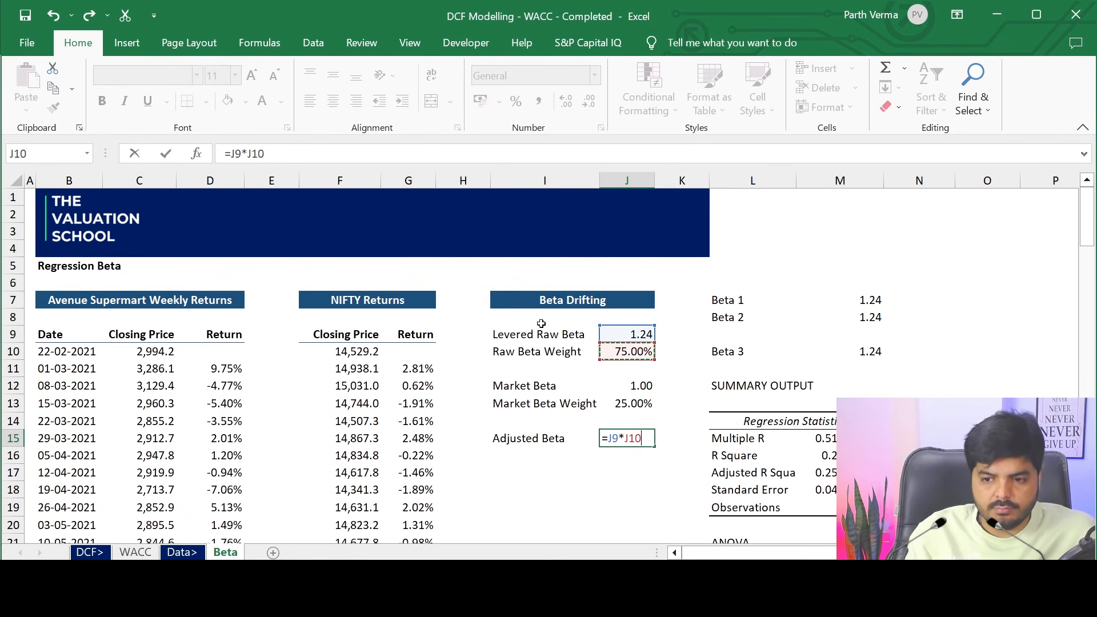
pyautogui.write(')')
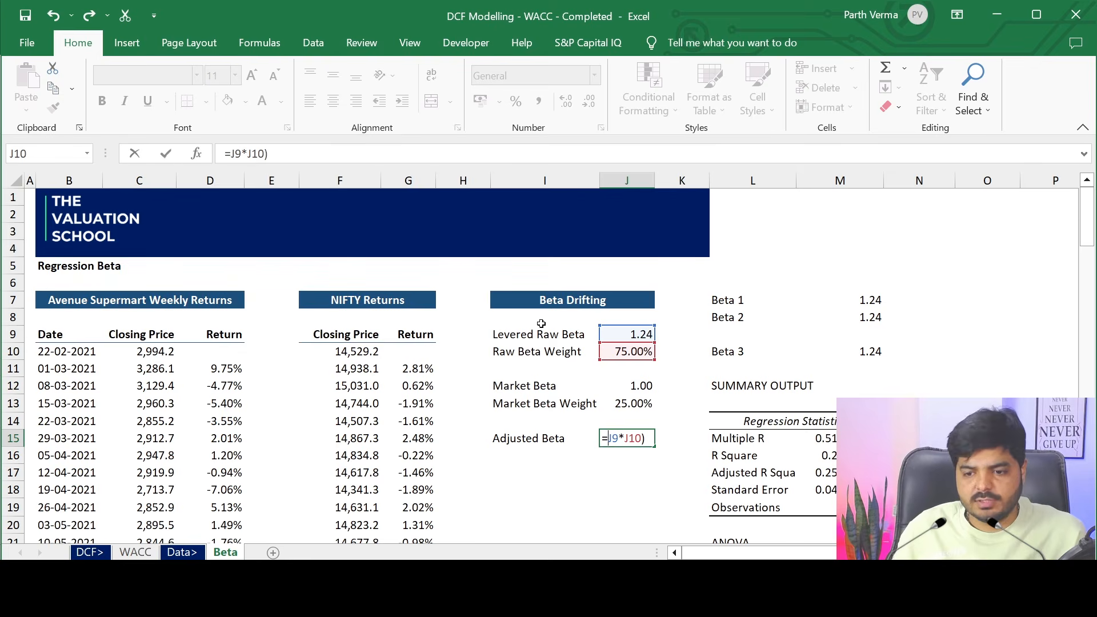
pyautogui.write('(')
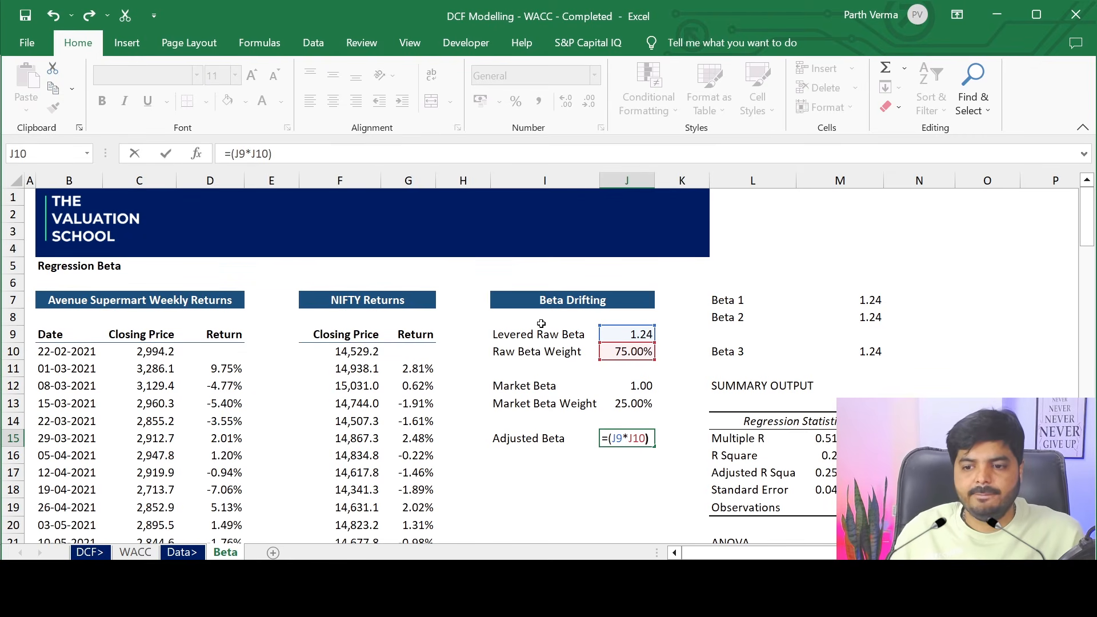
# Complete the J15 formula by adding the product of Market Beta and its weight: =(J9*J10)+(J12*J13).
pyautogui.press('End')
pyautogui.write('+(')
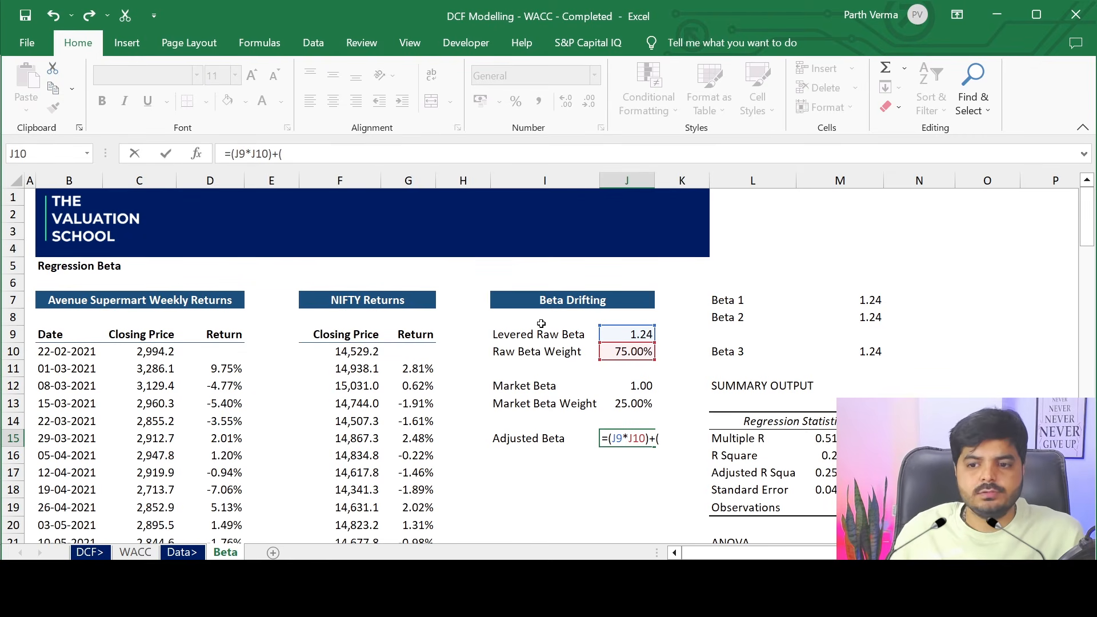
pyautogui.press('Right')
pyautogui.press('Right')
pyautogui.press('Right')
pyautogui.press('Right')
pyautogui.press('Right')
pyautogui.press('Right')
pyautogui.press('Right')
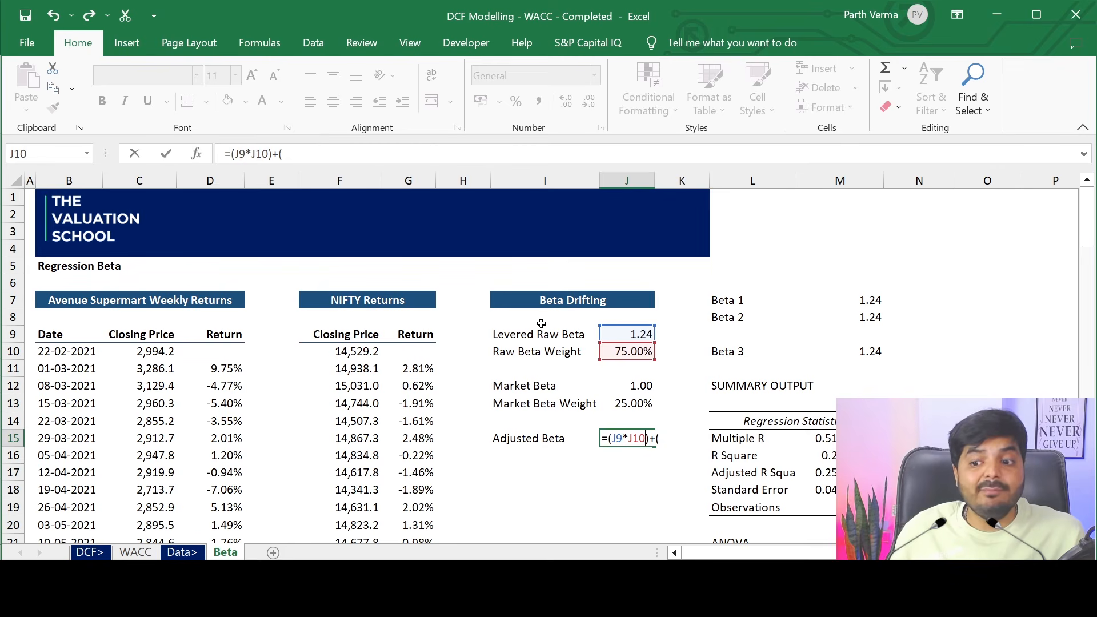
pyautogui.click(641, 384)
pyautogui.write('*')
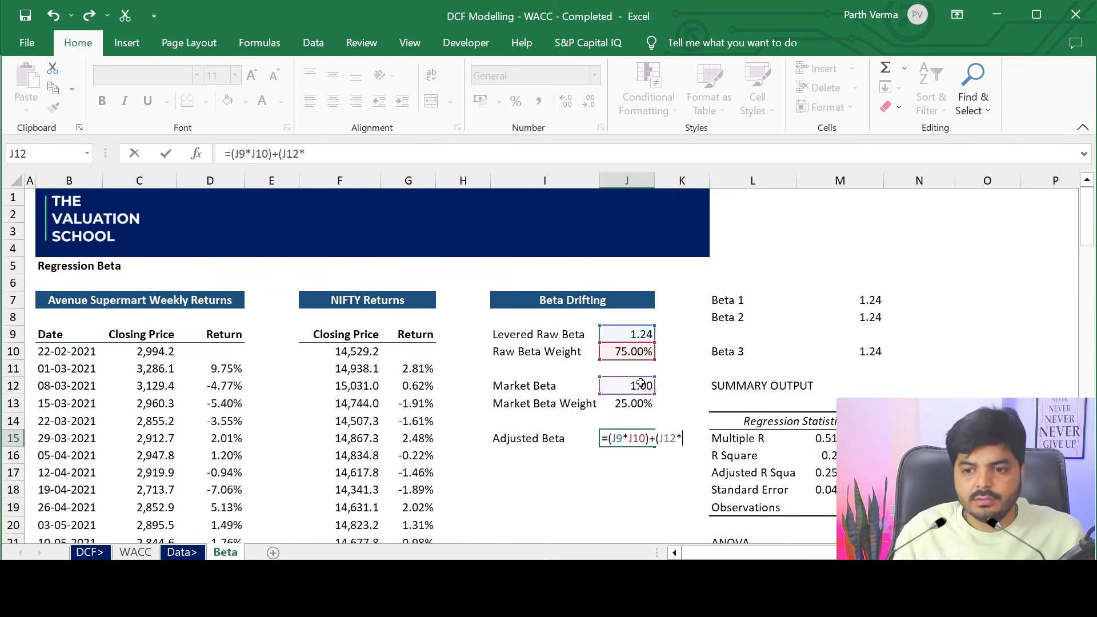
pyautogui.press('Up')
pyautogui.press('Up')
pyautogui.write('))')
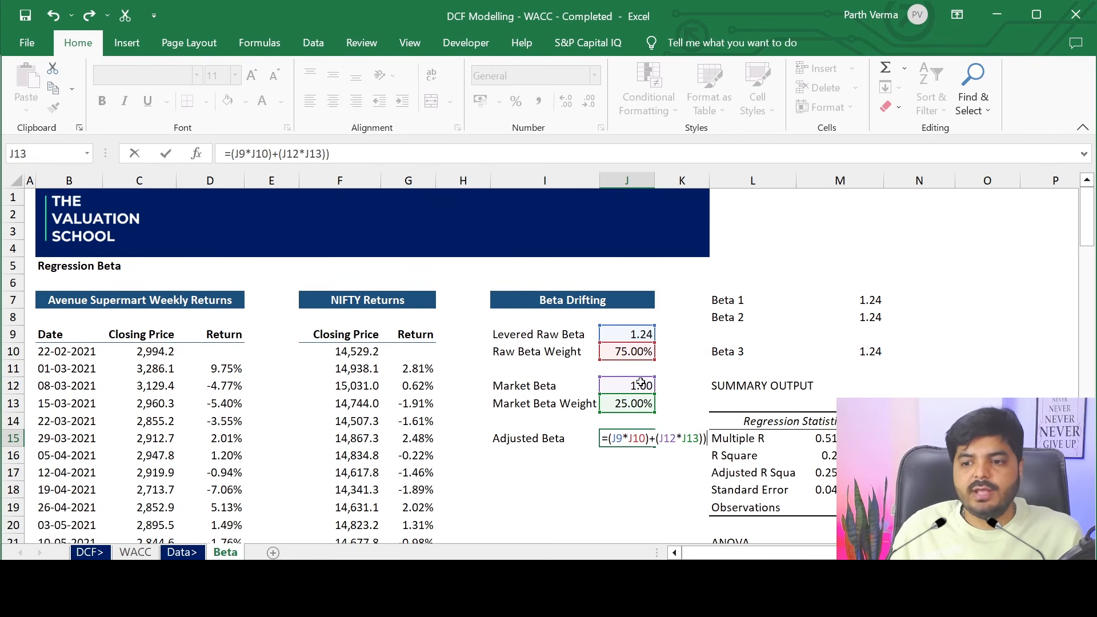
pyautogui.press('Return')
pyautogui.press('Return')
pyautogui.press('Up')
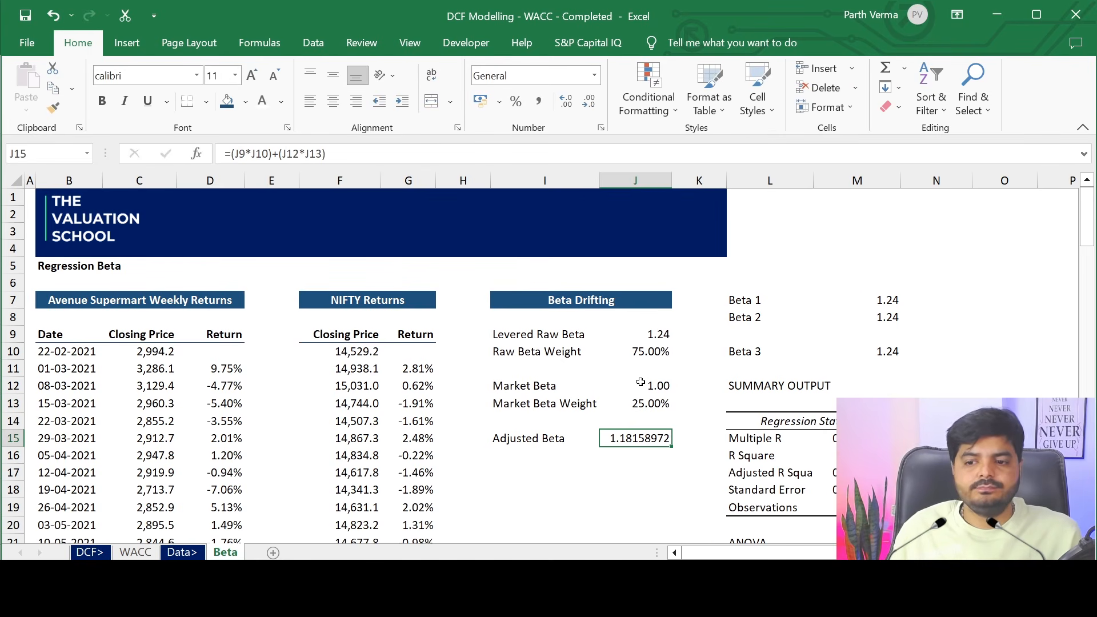
# Copy the Market Beta cell J12 and paste only its formatting onto the Adjusted Beta value in J15.
pyautogui.press('Up')
pyautogui.press('Up')
pyautogui.press('Up')
pyautogui.hotkey('ctrl', 'c')
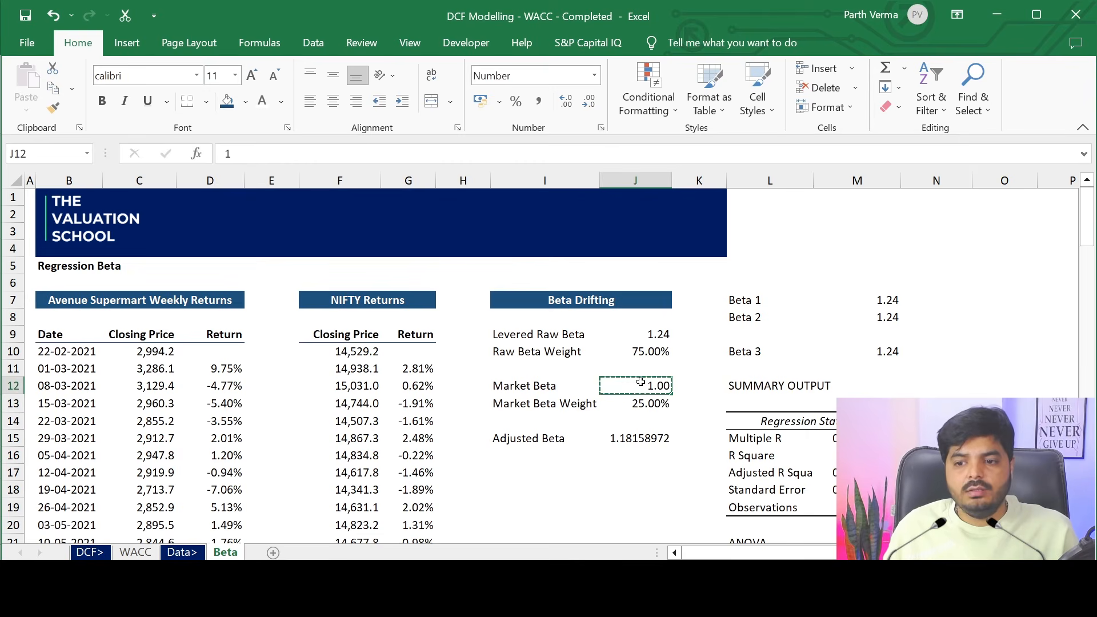
pyautogui.press('Down')
pyautogui.press('Down')
pyautogui.press('Down')
pyautogui.hotkey('ctrl', 'alt', 'v')
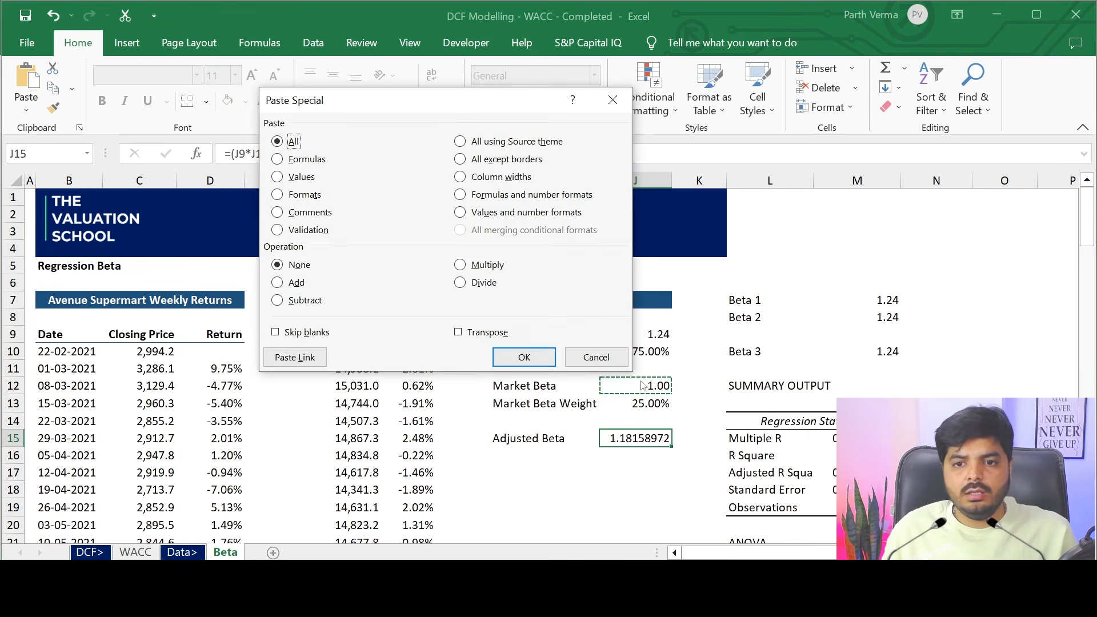
pyautogui.press('t')
pyautogui.press('Return')
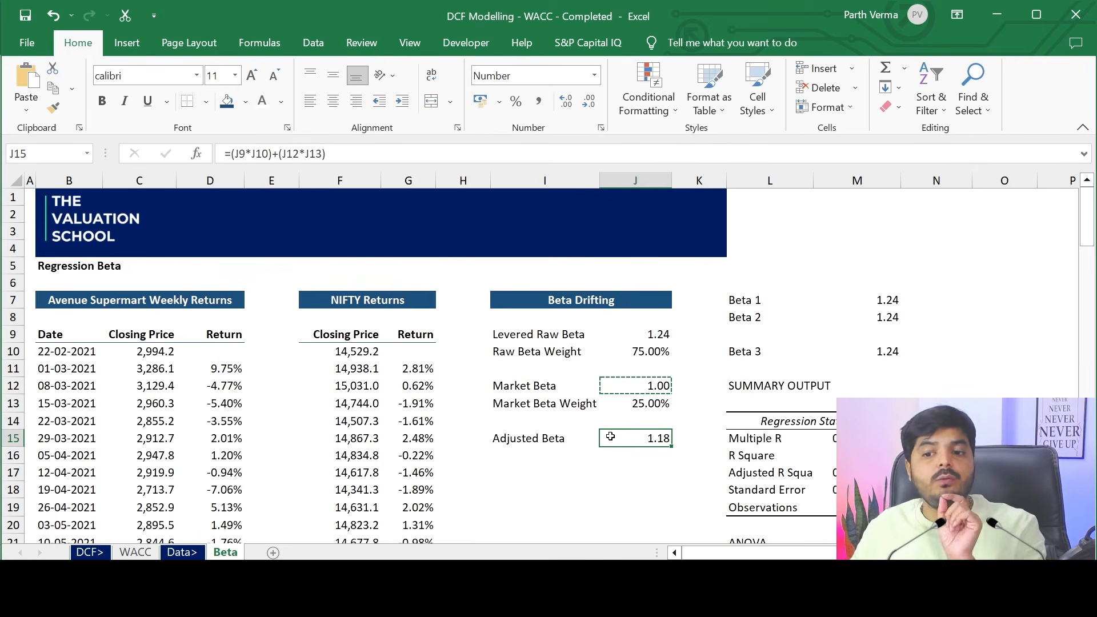
# Highlight the Adjusted Beta row, I15:J15, with a light grey fill.
pyautogui.moveTo(530, 438); pyautogui.dragTo(627, 436)
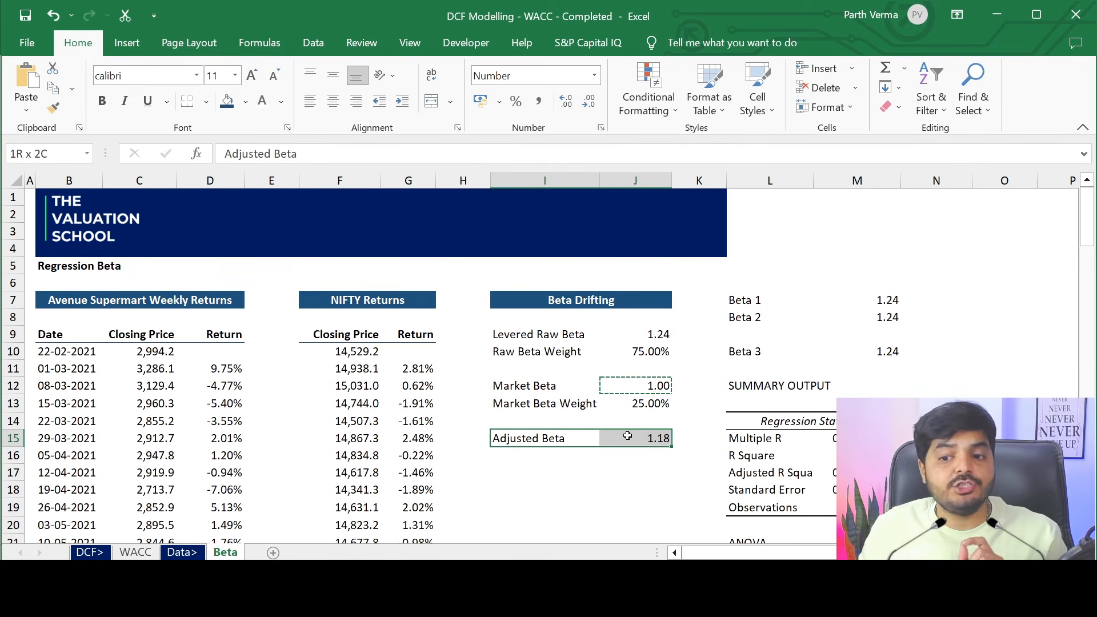
pyautogui.click(246, 103)
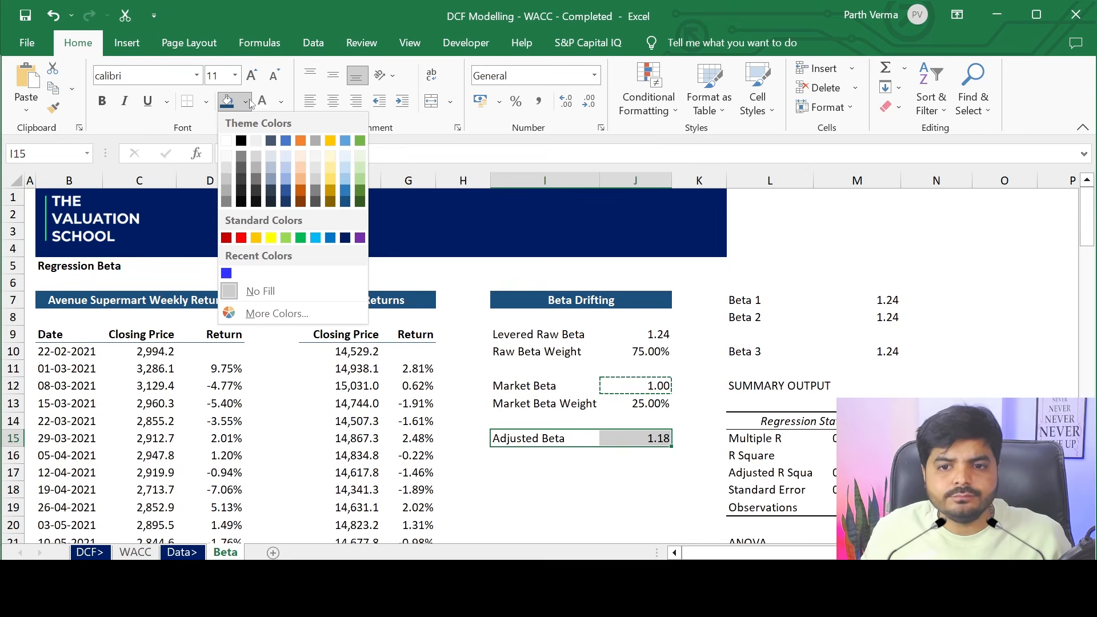
pyautogui.click(227, 154)
pyautogui.click(537, 454)
pyautogui.click(544, 500)
pyautogui.click(498, 484)
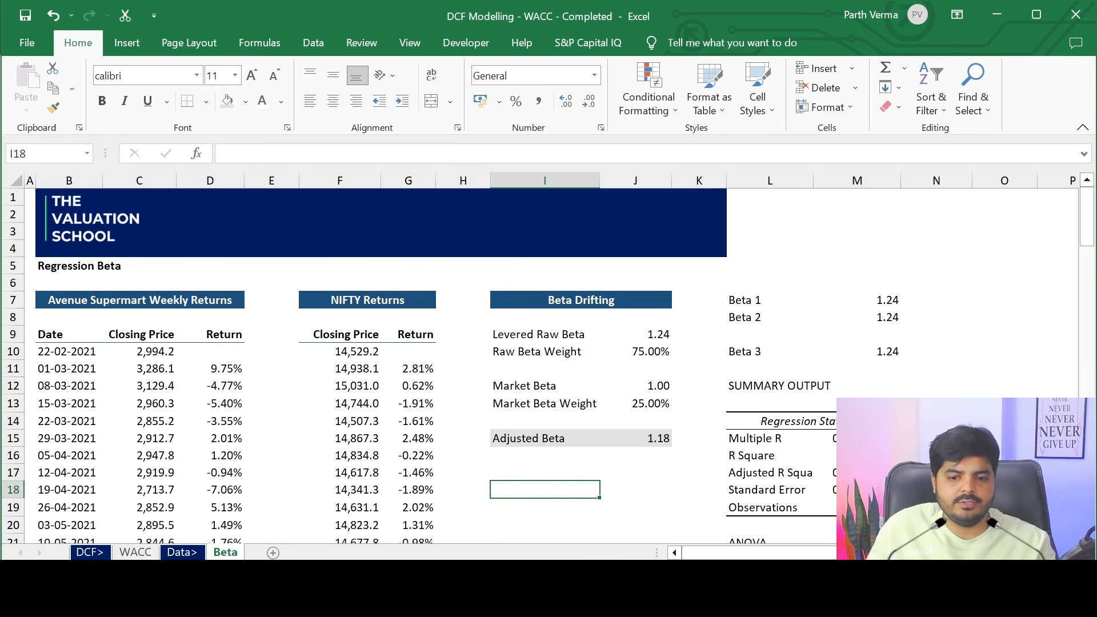
# Rename the Beta sheet to "Beta - Regression".
pyautogui.doubleClick(234, 554)
pyautogui.click(240, 555)
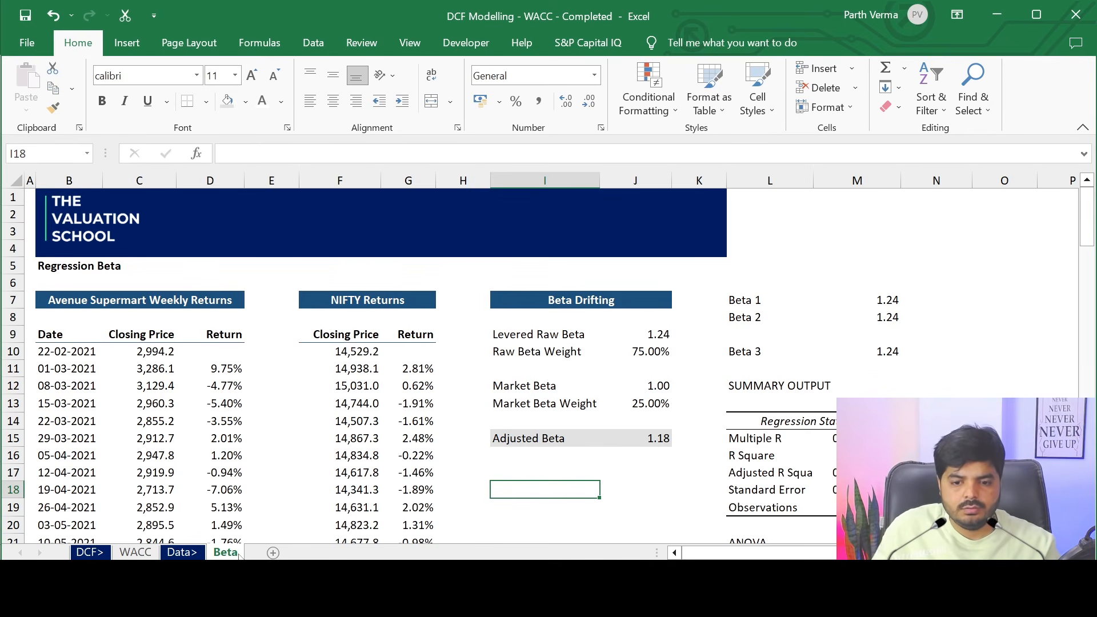
pyautogui.doubleClick(240, 554)
pyautogui.click(242, 554)
pyautogui.write('Regr')
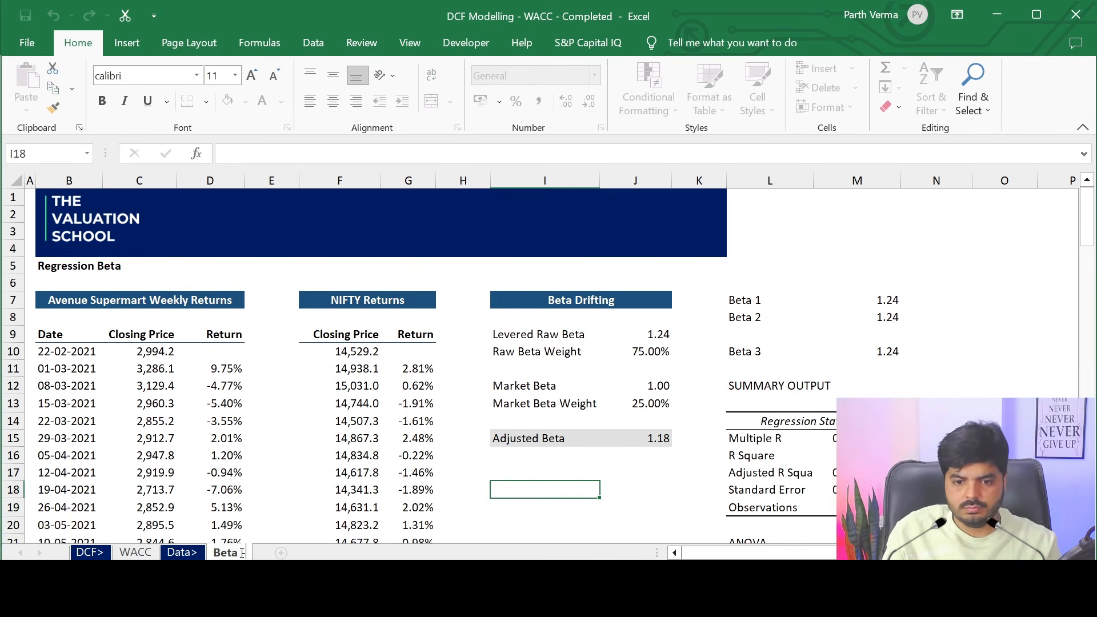
pyautogui.write('ession')
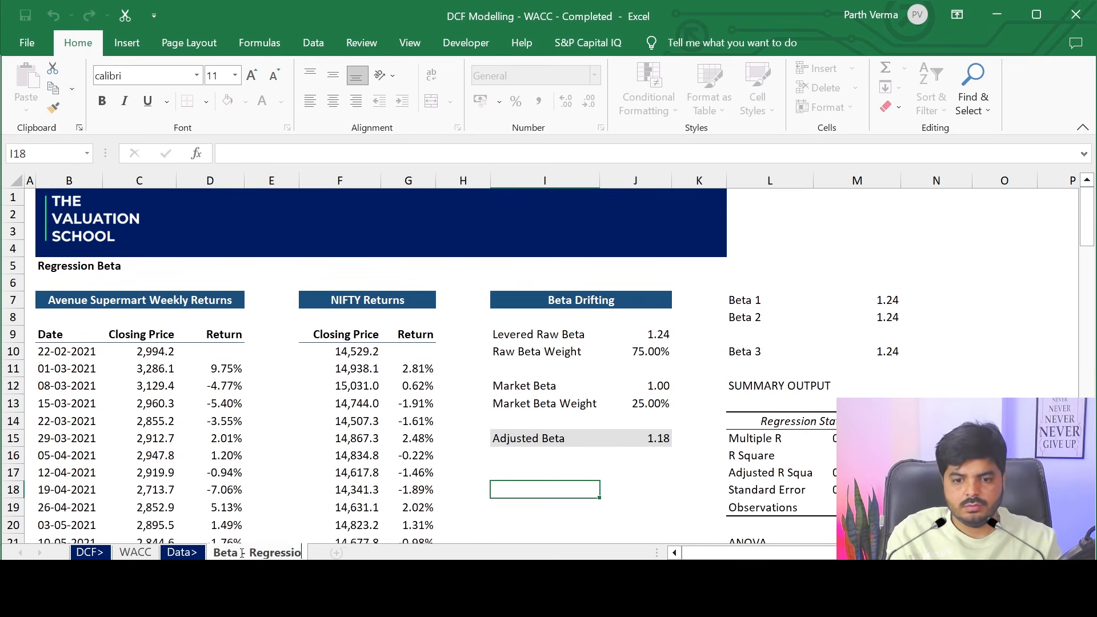
pyautogui.press('Return')
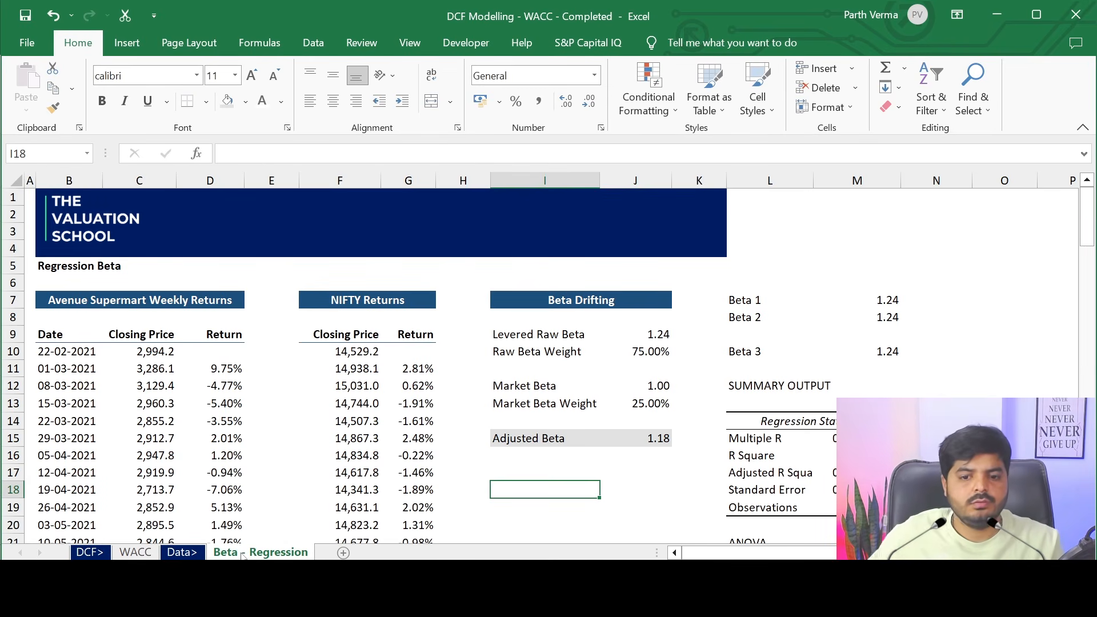
pyautogui.click(330, 513)
pyautogui.click(268, 491)
pyautogui.click(208, 474)
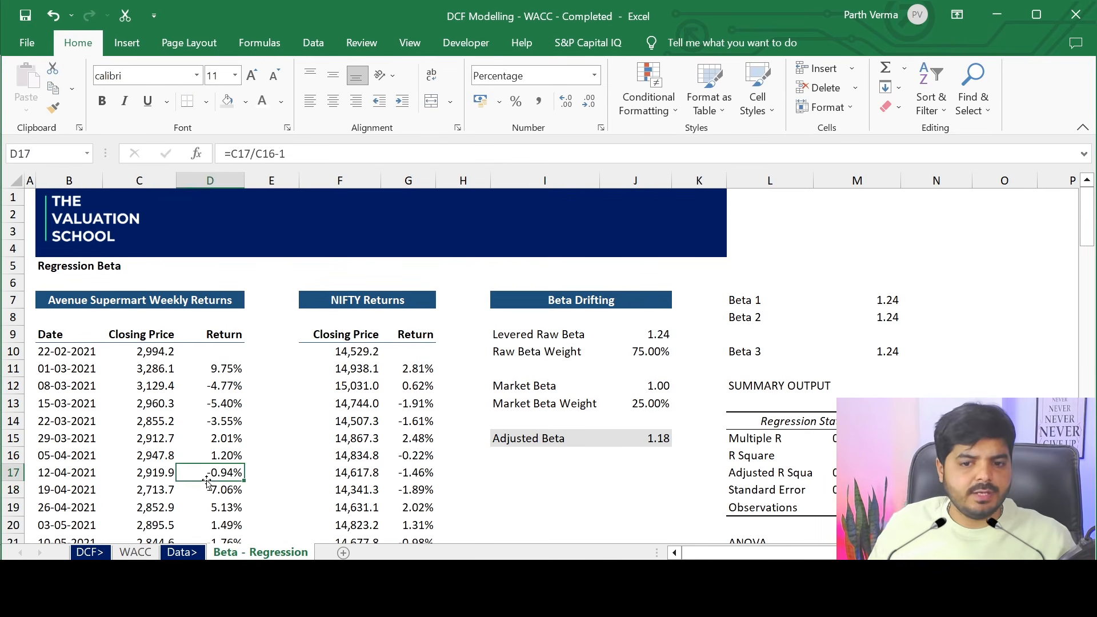
pyautogui.click(168, 458)
pyautogui.click(337, 404)
pyautogui.click(677, 438)
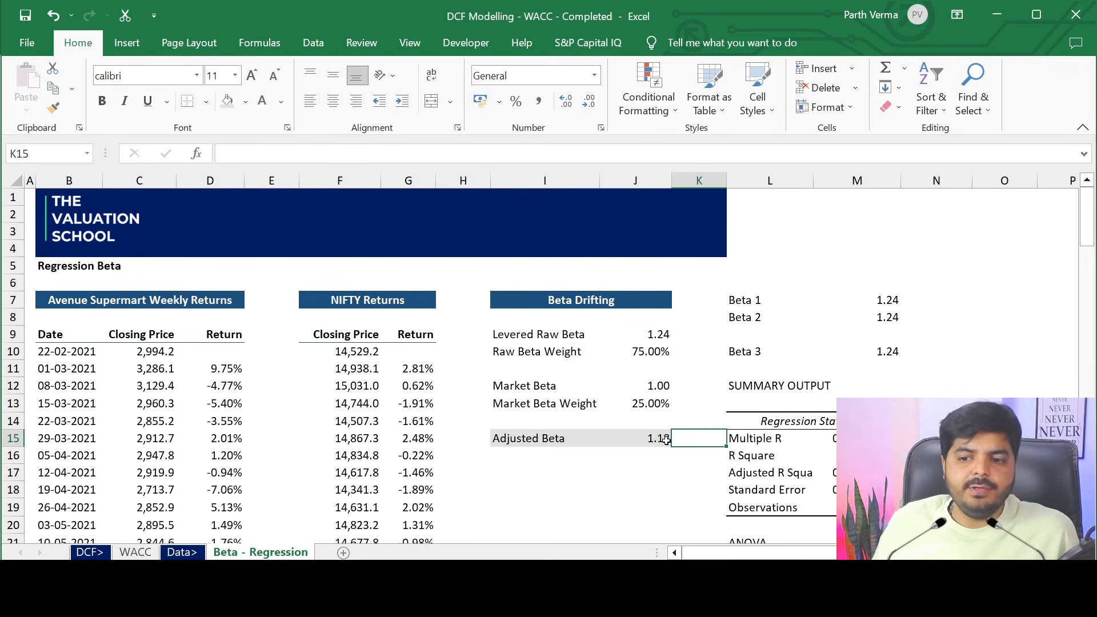
# Review the WACC sheet's Cost of Equity and Levered Beta sections and the peer comps betas.
pyautogui.click(147, 552)
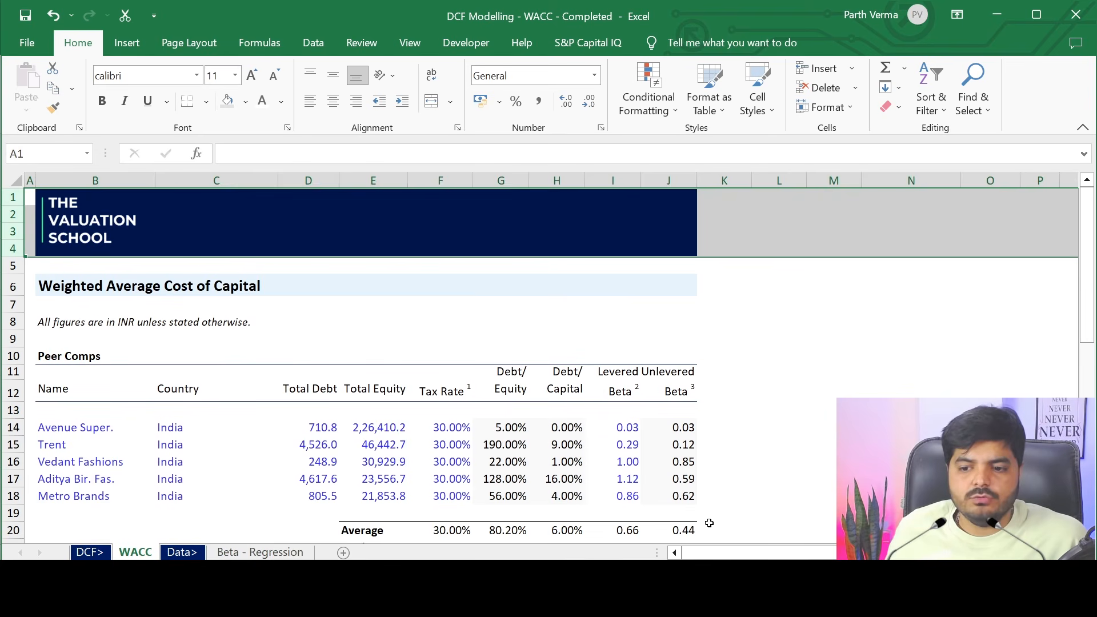
pyautogui.scroll(-1, 709, 523)
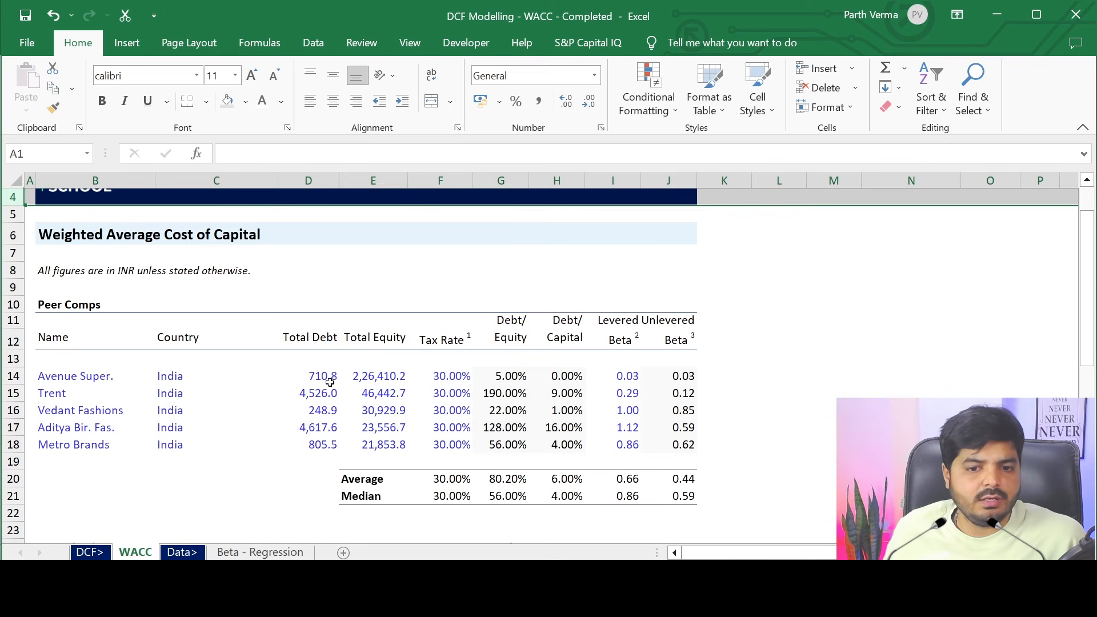
pyautogui.moveTo(1087, 278); pyautogui.dragTo(1087, 389)
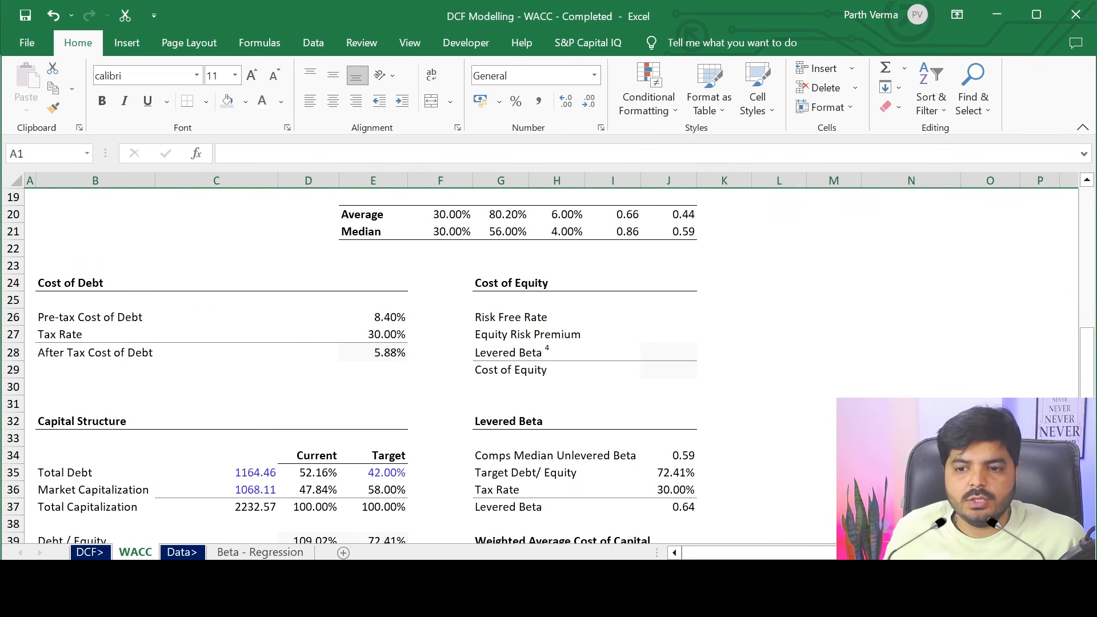
pyautogui.click(662, 348)
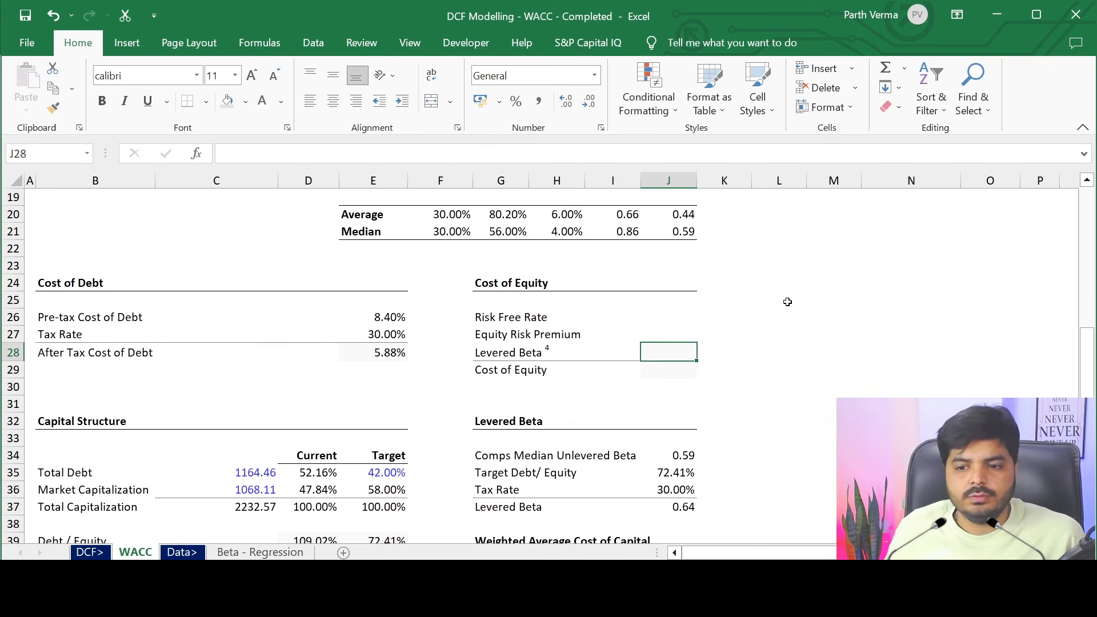
pyautogui.moveTo(1090, 385); pyautogui.dragTo(1090, 401)
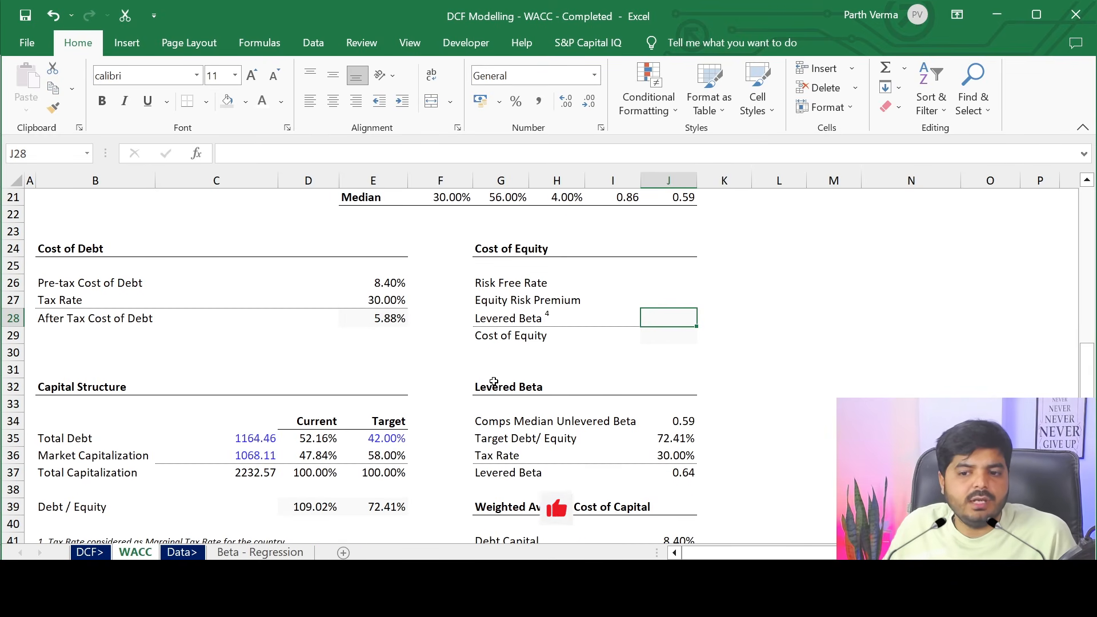
pyautogui.moveTo(532, 421); pyautogui.dragTo(677, 421)
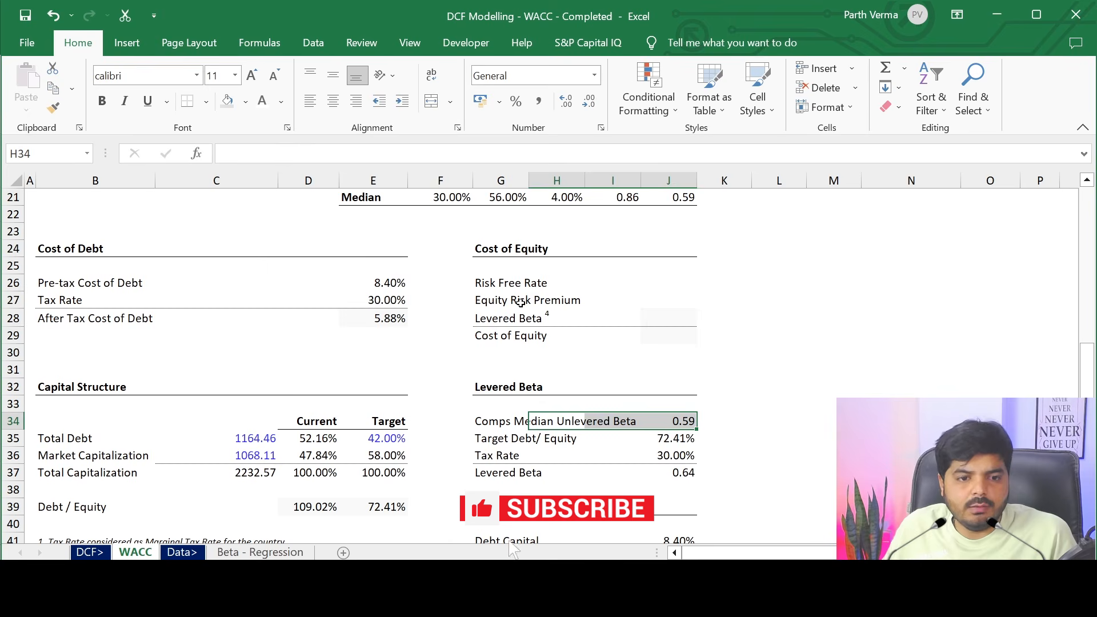
pyautogui.scroll(6, 565, 518)
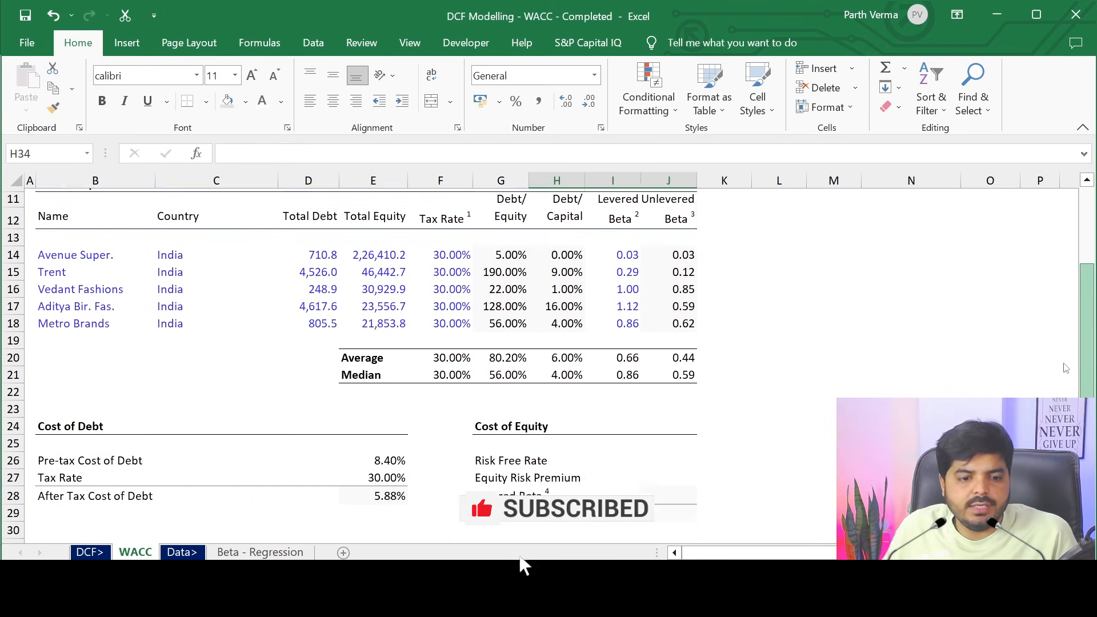
pyautogui.moveTo(1087, 318); pyautogui.dragTo(1078, 279)
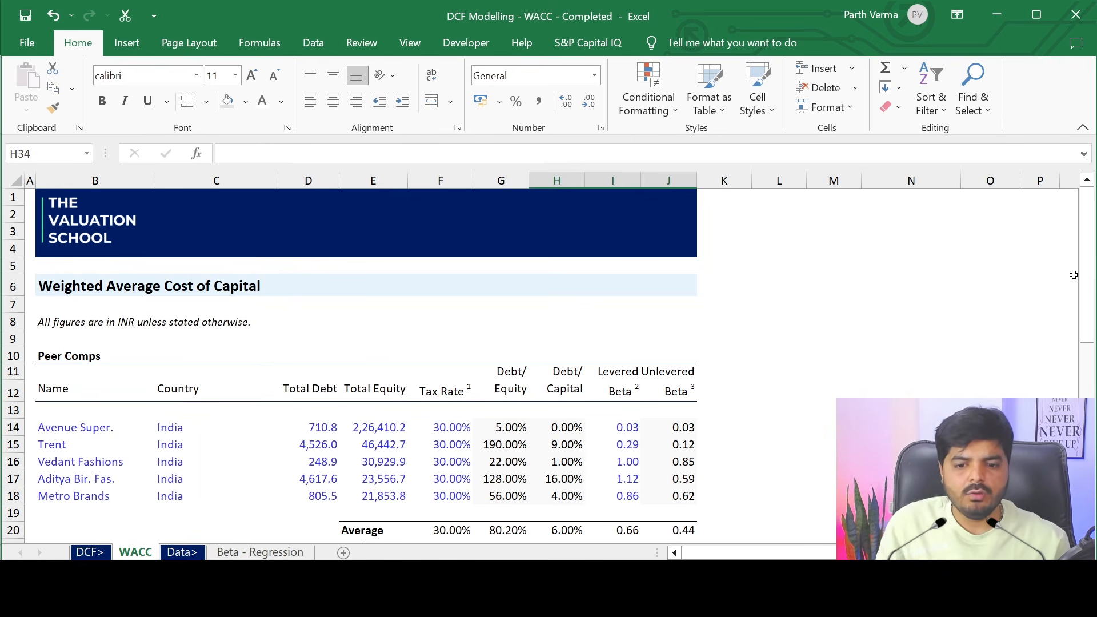
# On the Beta - Regression sheet, extend the title in B5 to read "Regression Beta - 2 Years Weekly".
pyautogui.click(302, 553)
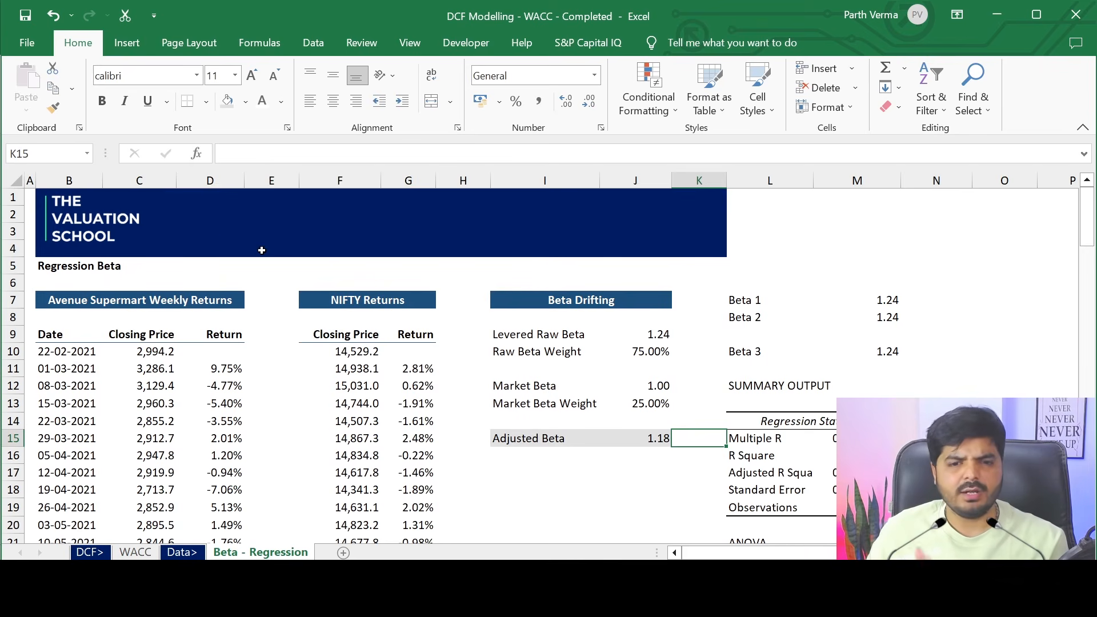
pyautogui.click(121, 305)
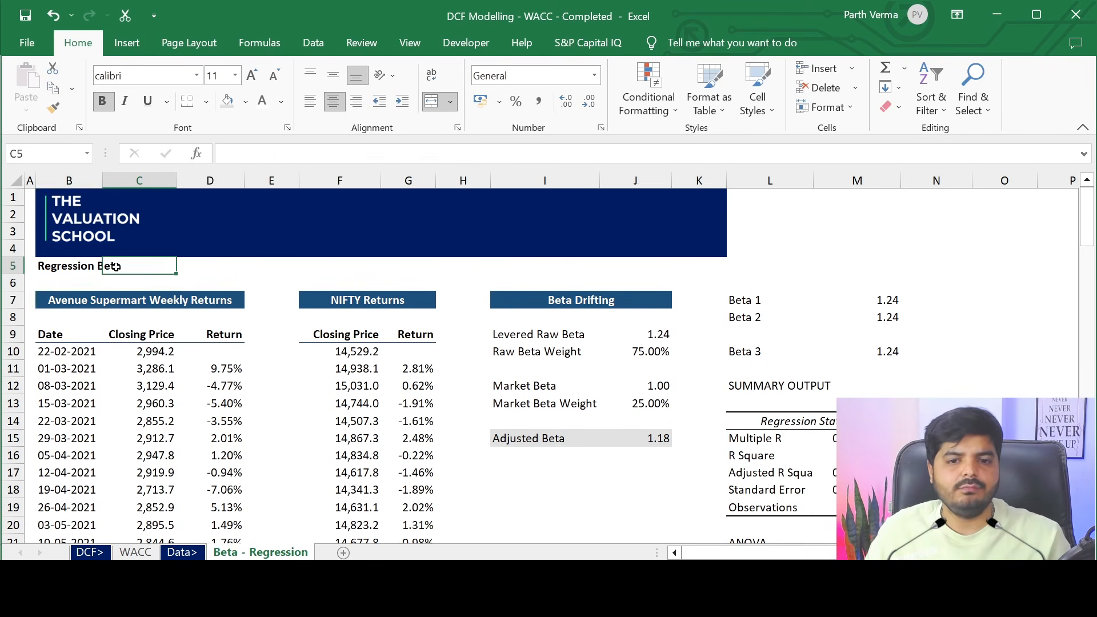
pyautogui.click(80, 267)
pyautogui.click(779, 160)
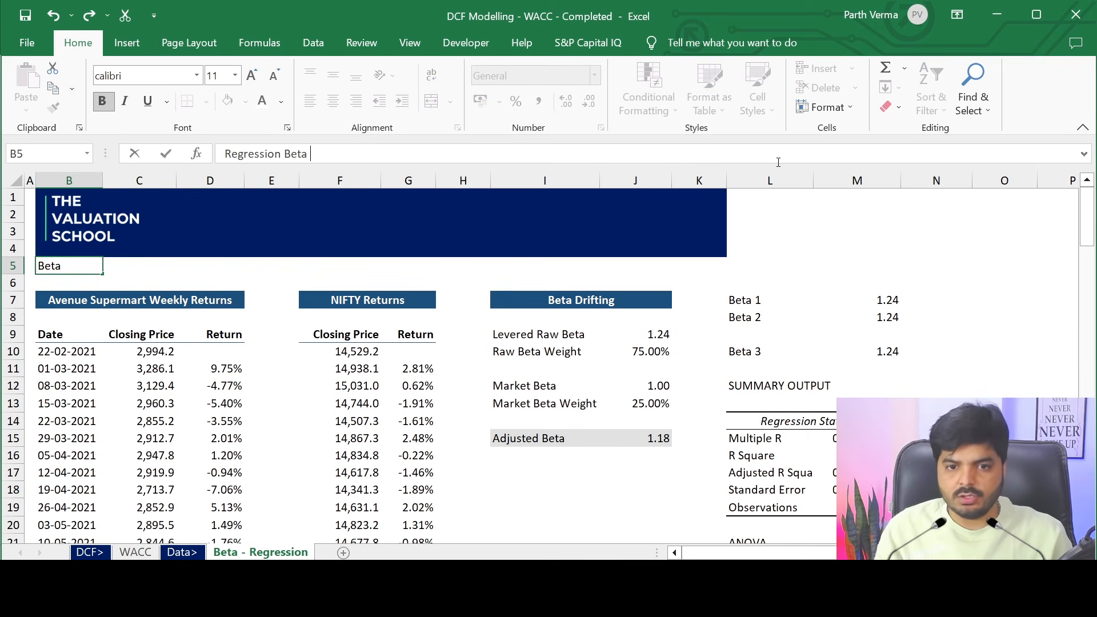
pyautogui.write('- 2 Y')
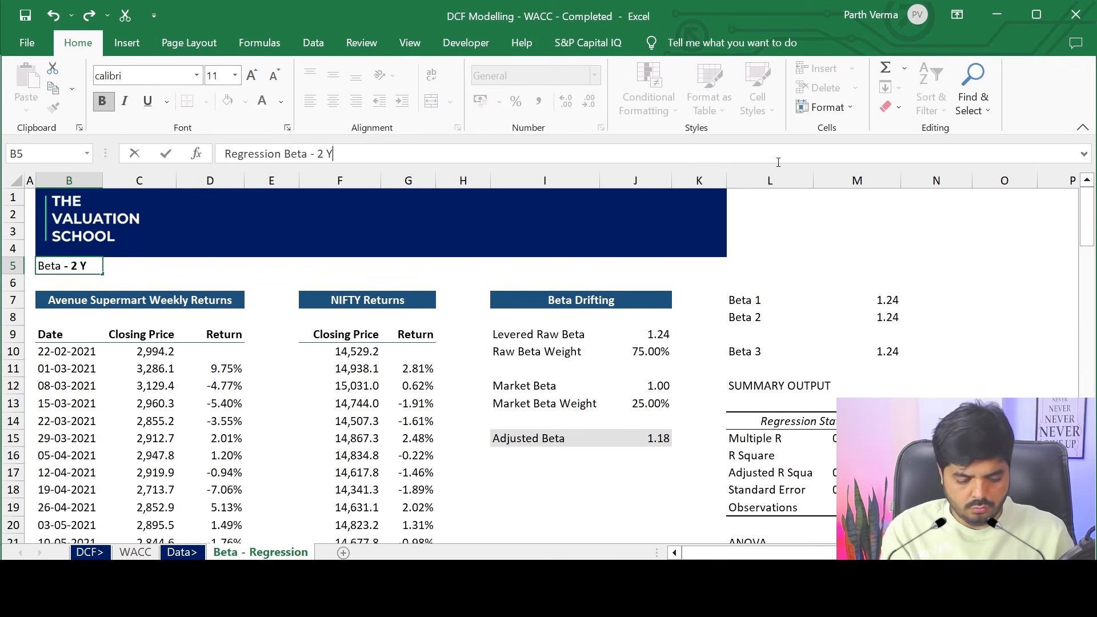
pyautogui.write('eats')
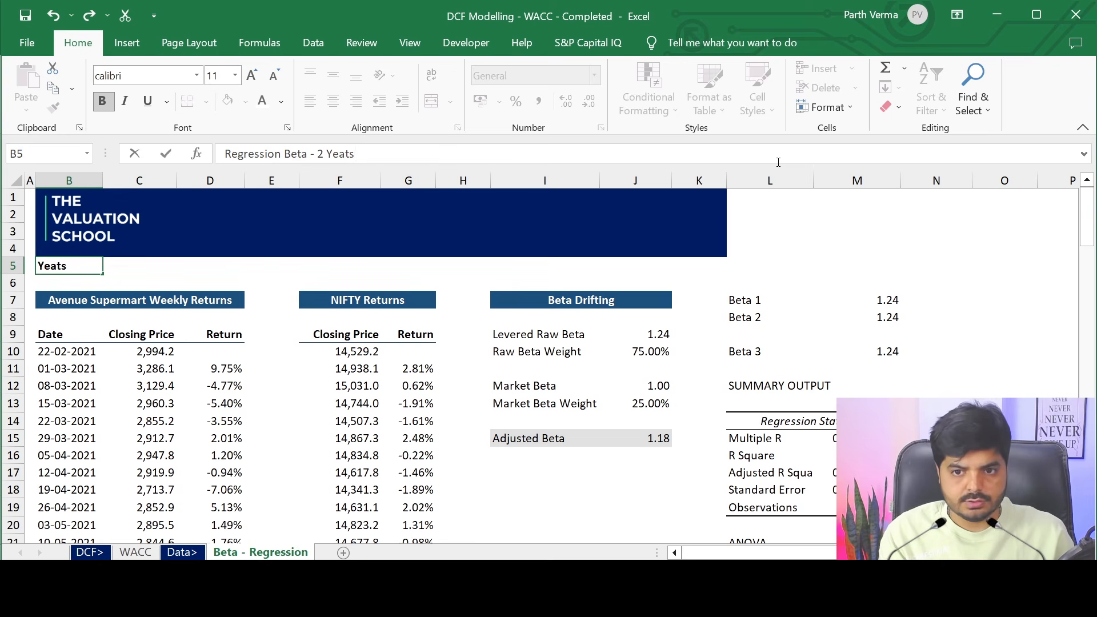
pyautogui.press('BackSpace')
pyautogui.press('BackSpace')
pyautogui.write('rs W')
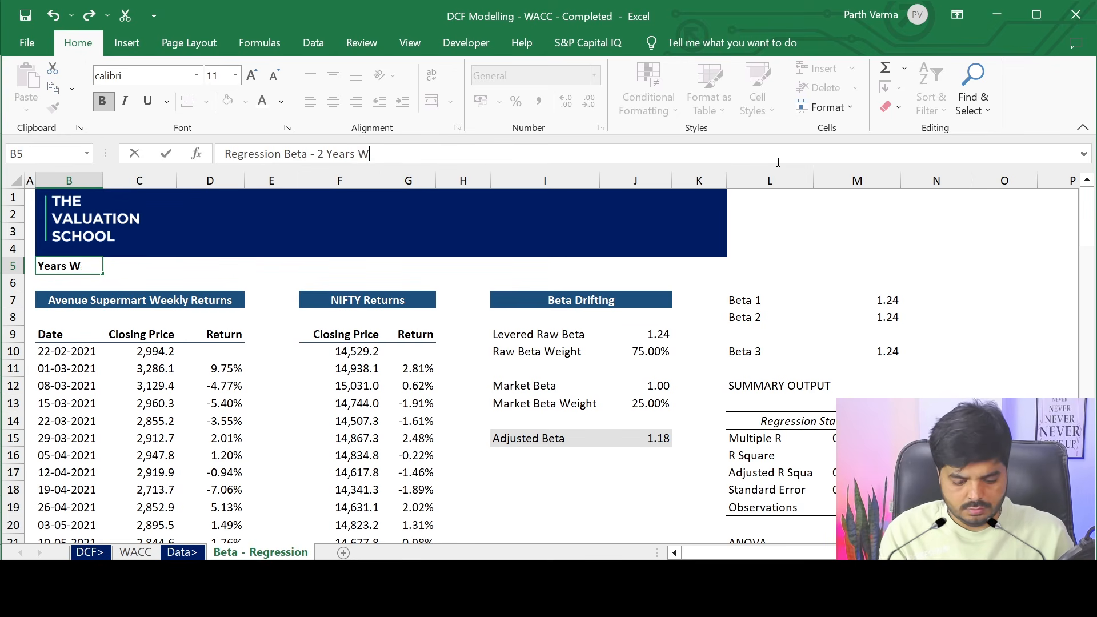
pyautogui.write('eekly')
pyautogui.hotkey('ctrl', 'Return')
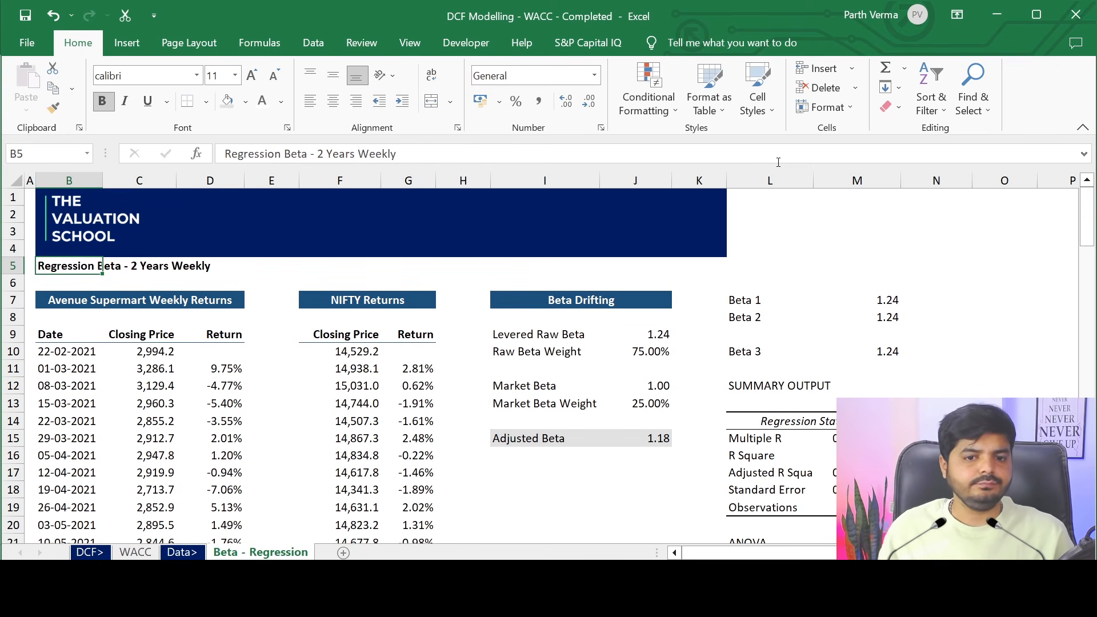
# Insert a blank row above the Regression Beta title and remove its fill colour.
pyautogui.hotkey('shift', 'space')
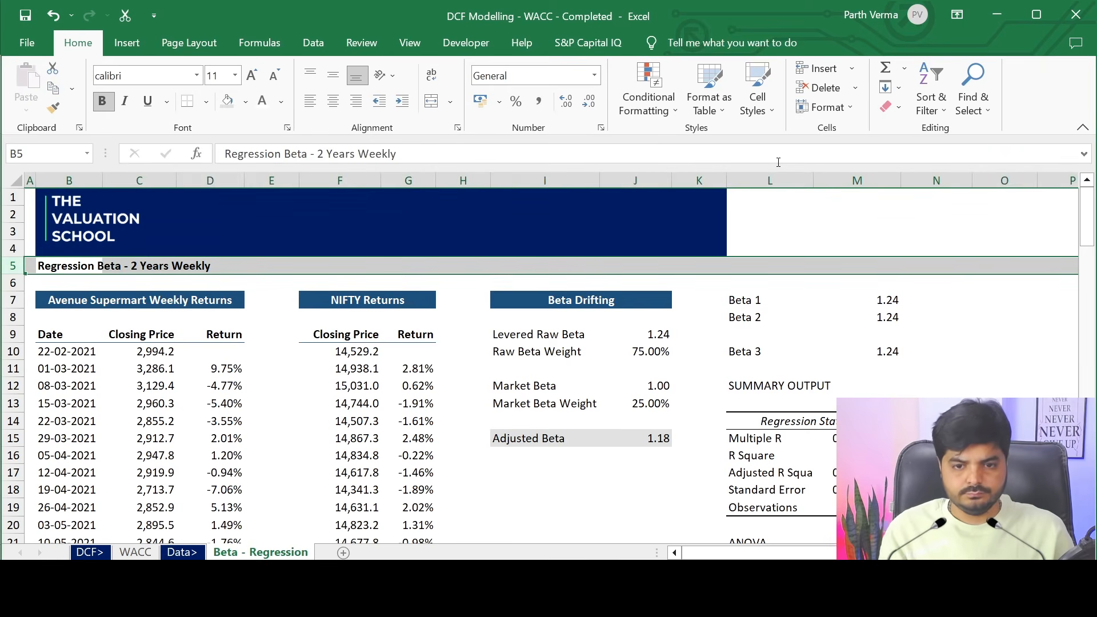
pyautogui.hotkey('ctrl', 'shift', '+')
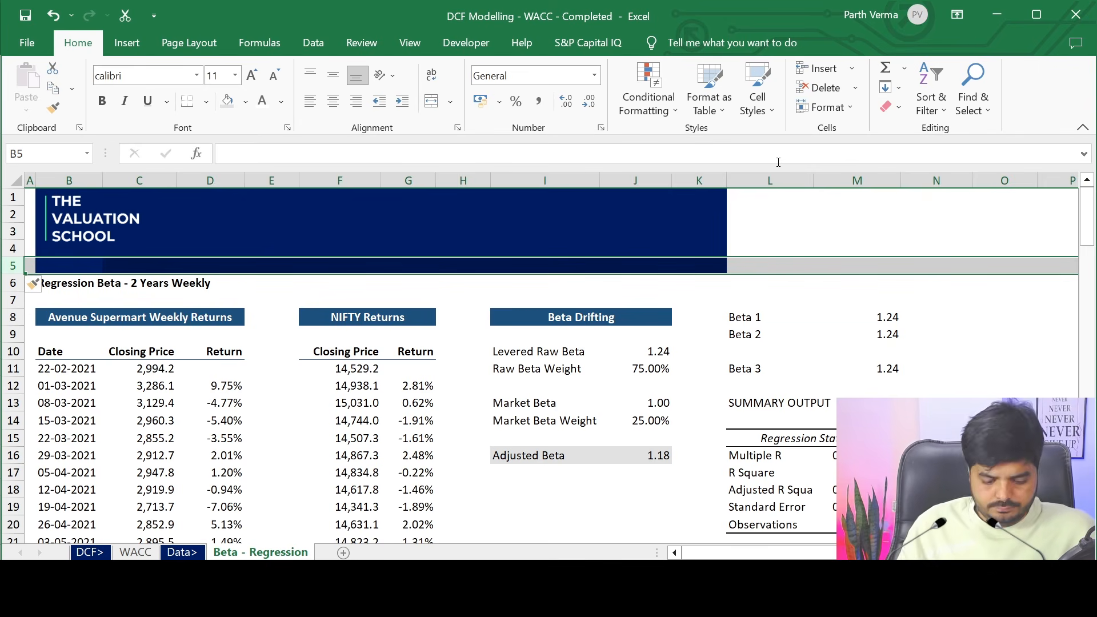
pyautogui.hotkey('alt', 'h')
pyautogui.press('h')
pyautogui.press('n')
pyautogui.hotkey('shift', 'BackSpace')
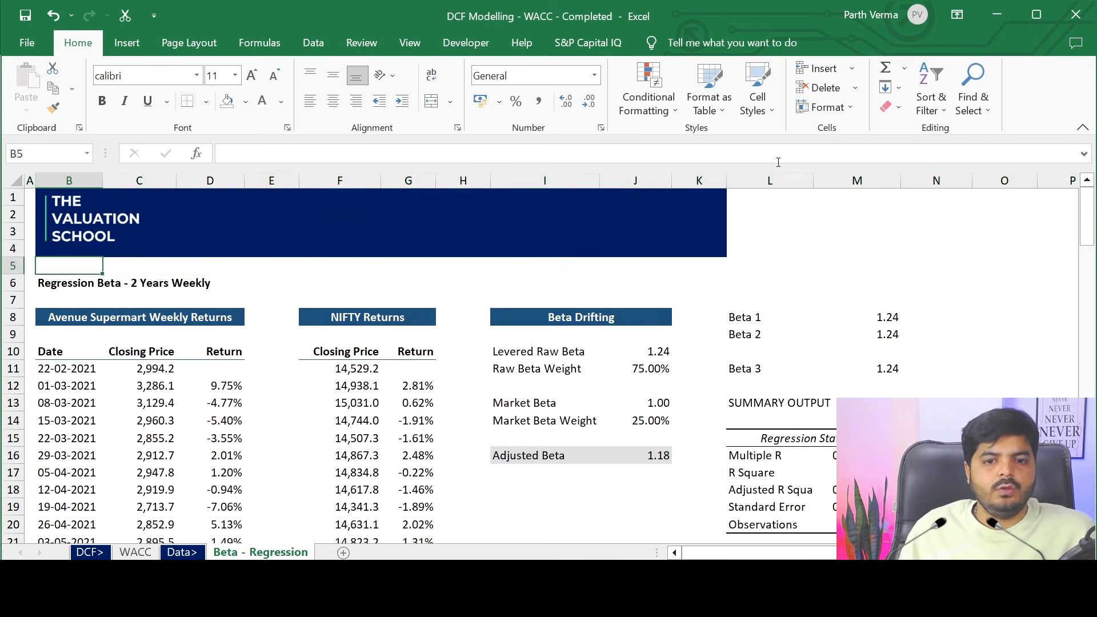
pyautogui.press('Down')
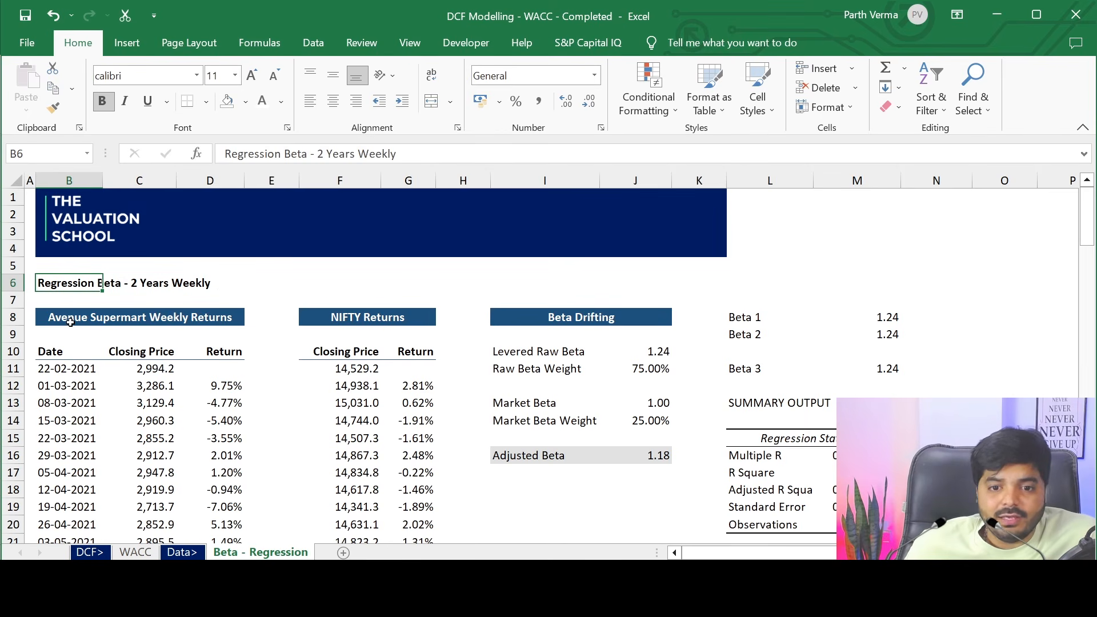
# Review the peer company names on the WACC sheet, then the Adjusted Beta, Levered Raw Beta and Beta 1 to 3 cells on Beta - Regression.
pyautogui.click(171, 323)
pyautogui.click(157, 554)
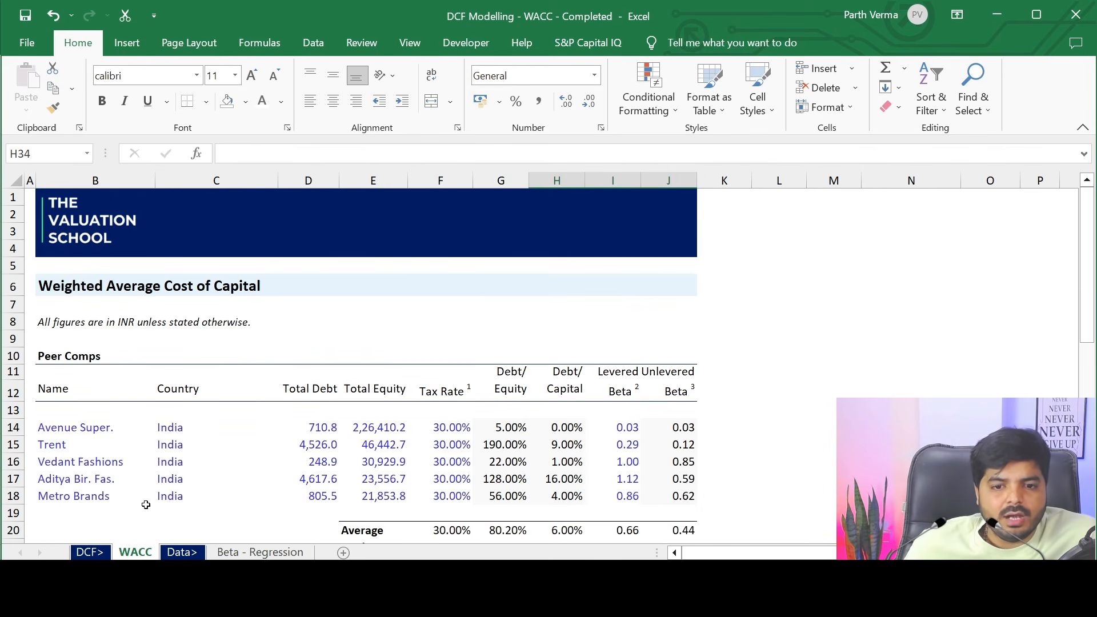
pyautogui.moveTo(46, 445); pyautogui.dragTo(53, 500)
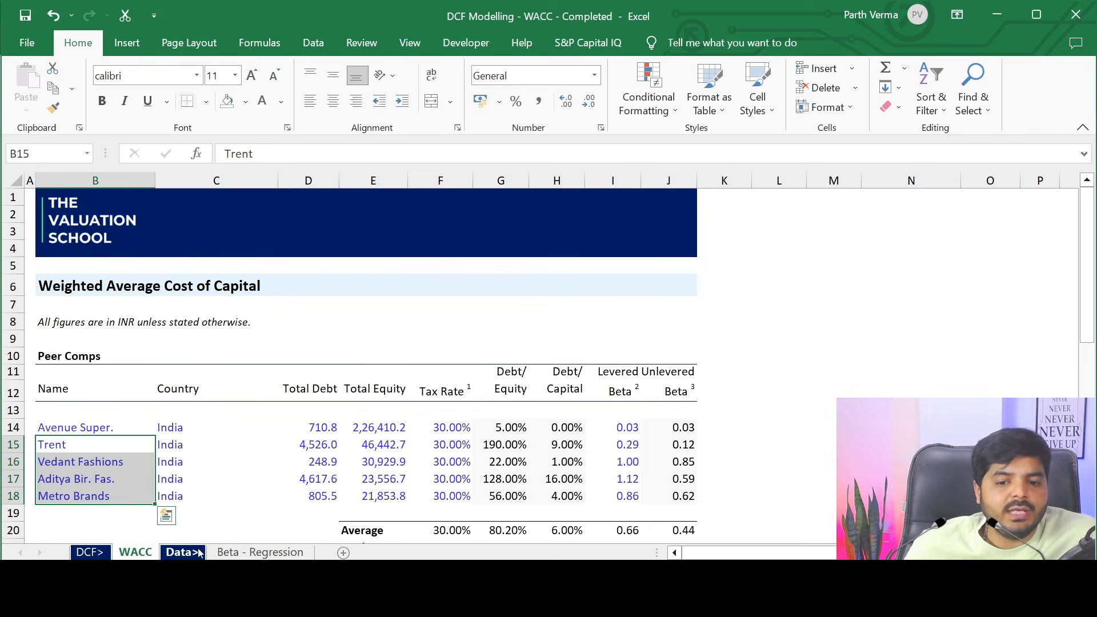
pyautogui.click(251, 552)
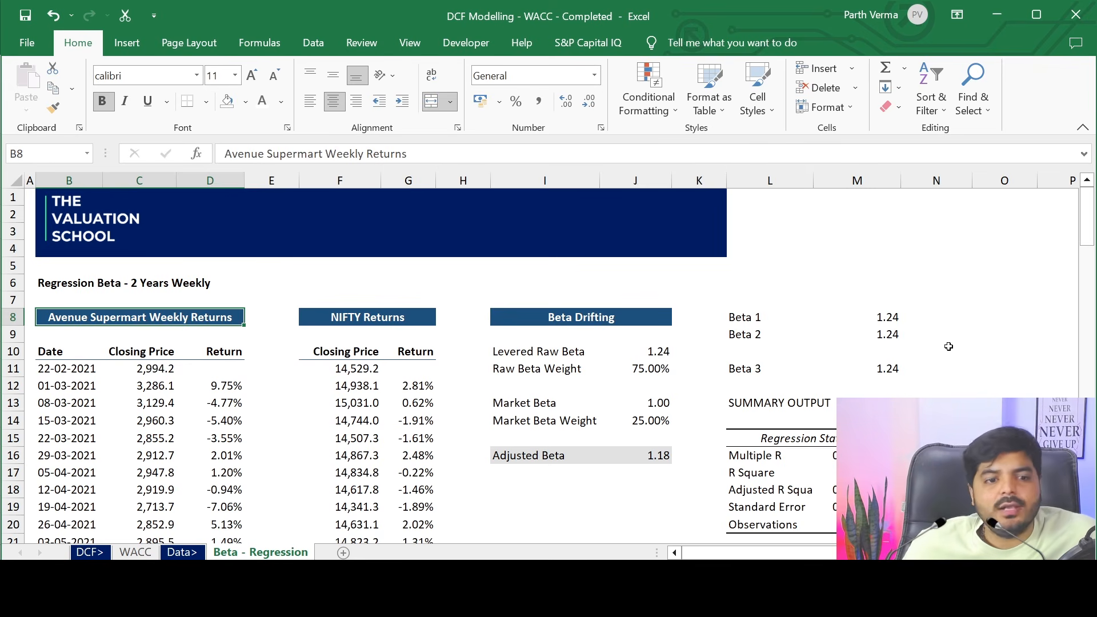
pyautogui.click(658, 457)
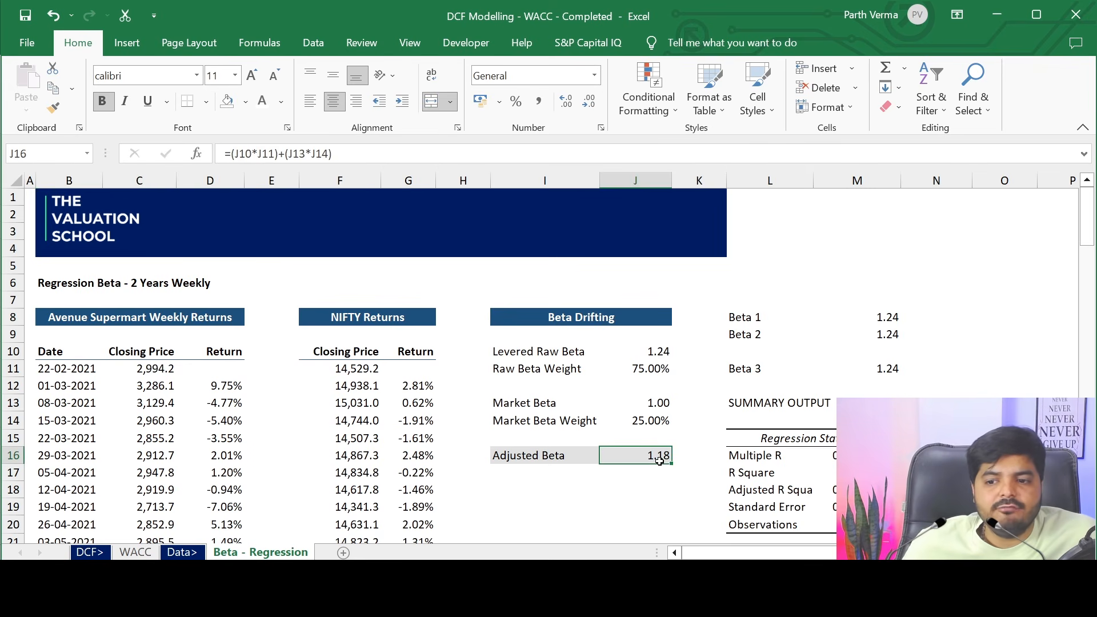
pyautogui.click(659, 353)
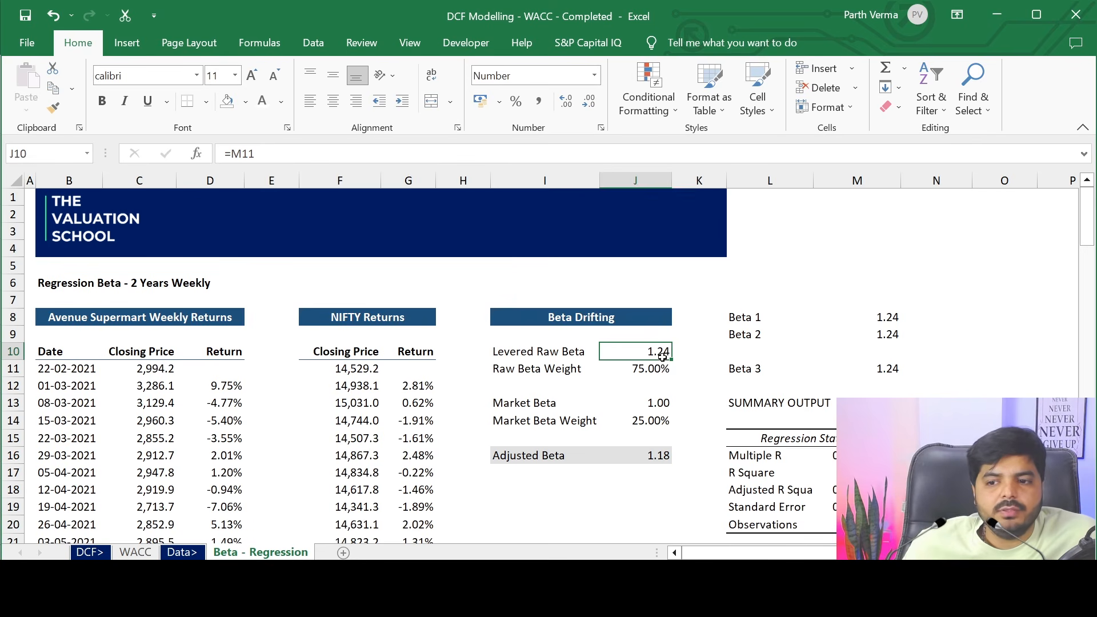
pyautogui.click(891, 366)
pyautogui.moveTo(888, 313); pyautogui.dragTo(887, 374)
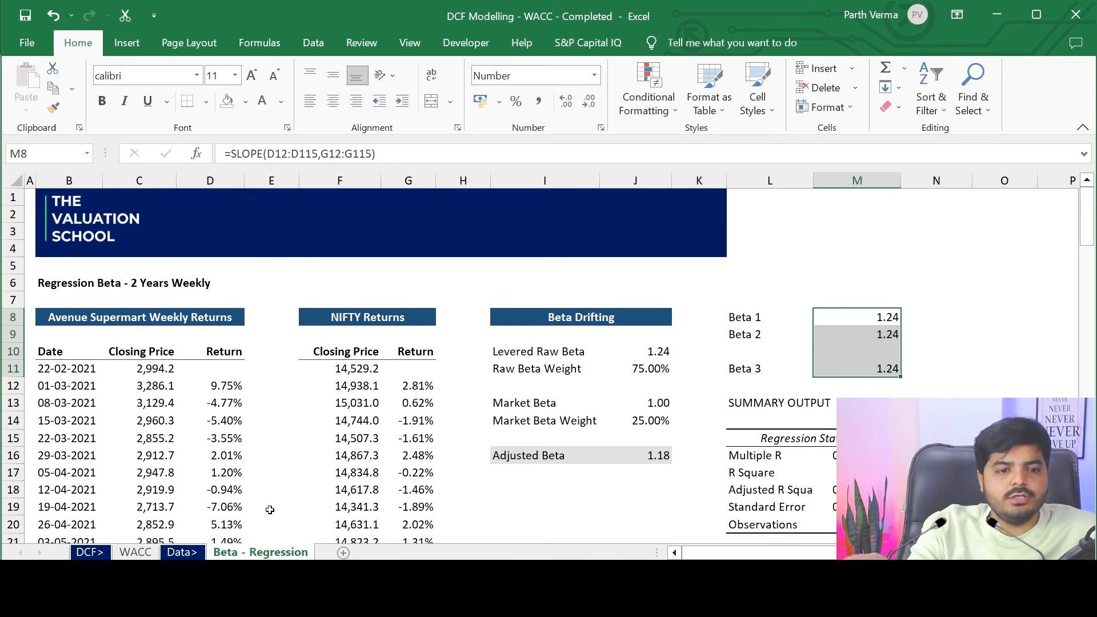
# Compare the levered and unlevered betas in the WACC sheet's Peer Comps table with the Beta - Regression sheet.
pyautogui.click(152, 552)
pyautogui.moveTo(618, 426); pyautogui.dragTo(625, 496)
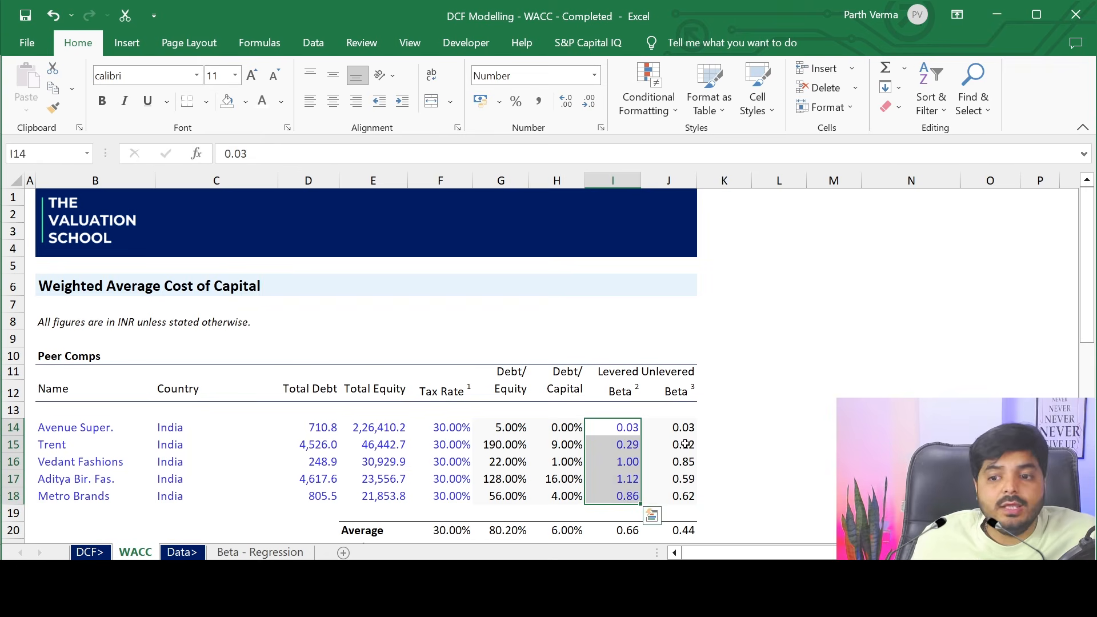
pyautogui.click(685, 444)
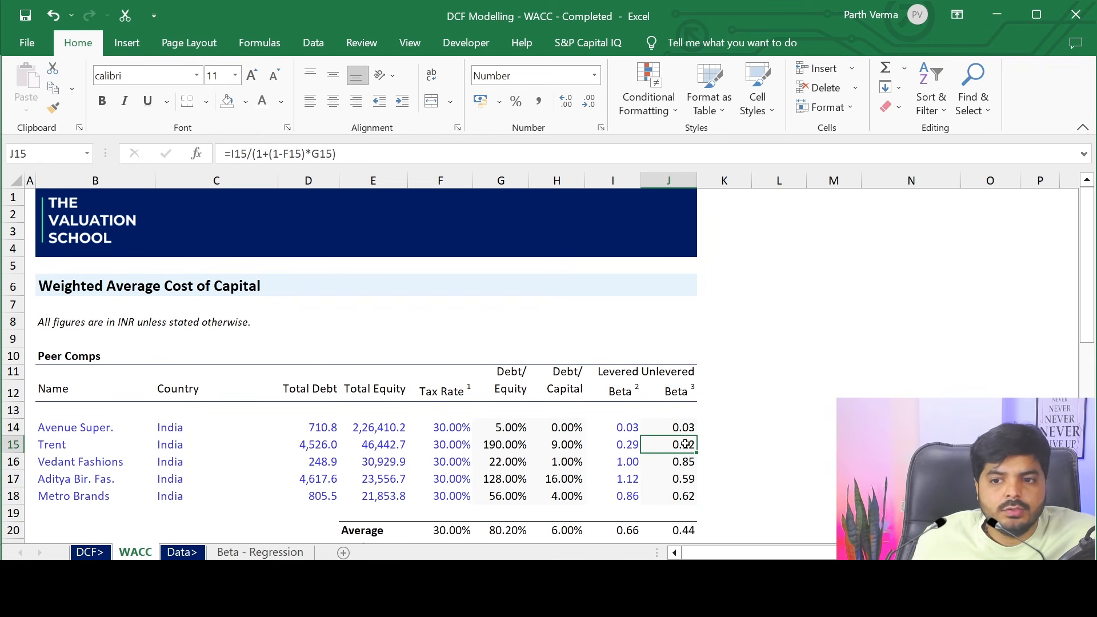
pyautogui.click(685, 461)
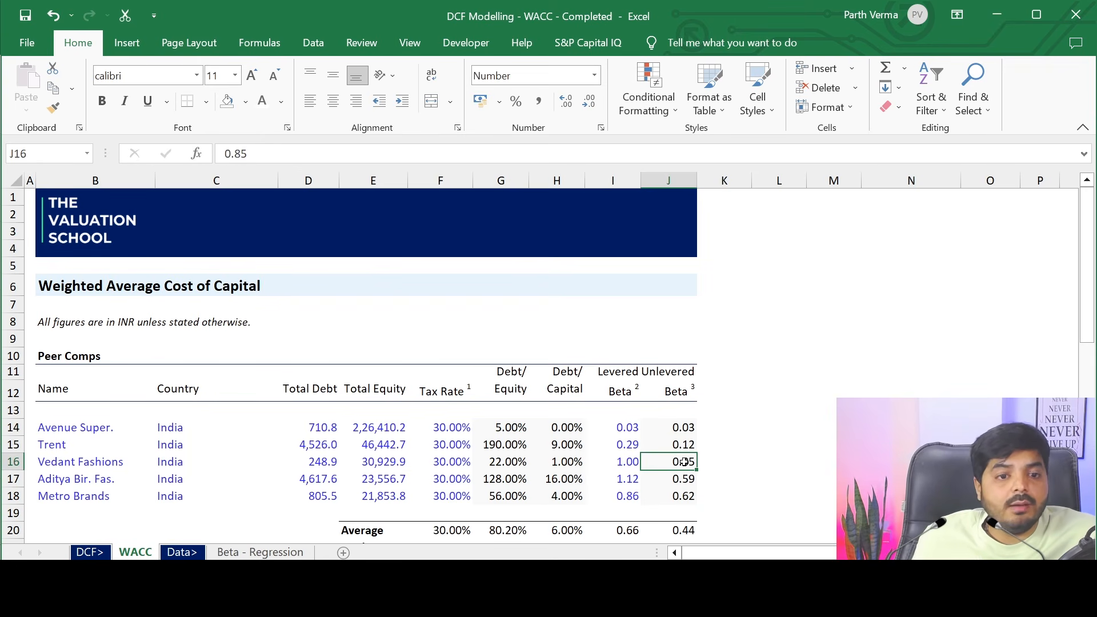
pyautogui.click(257, 553)
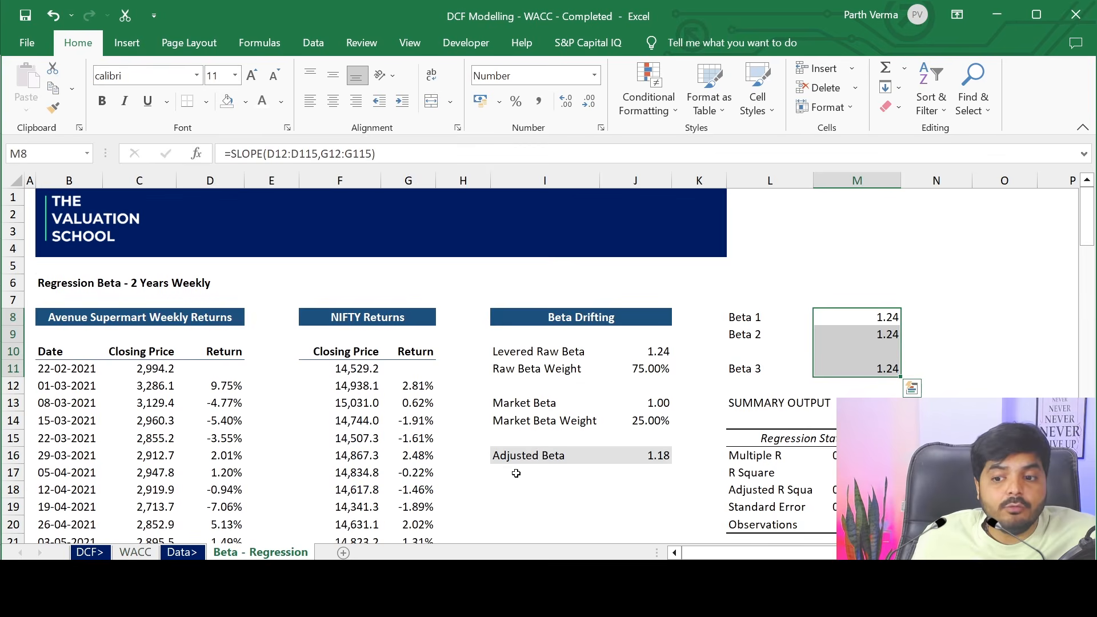
pyautogui.click(136, 553)
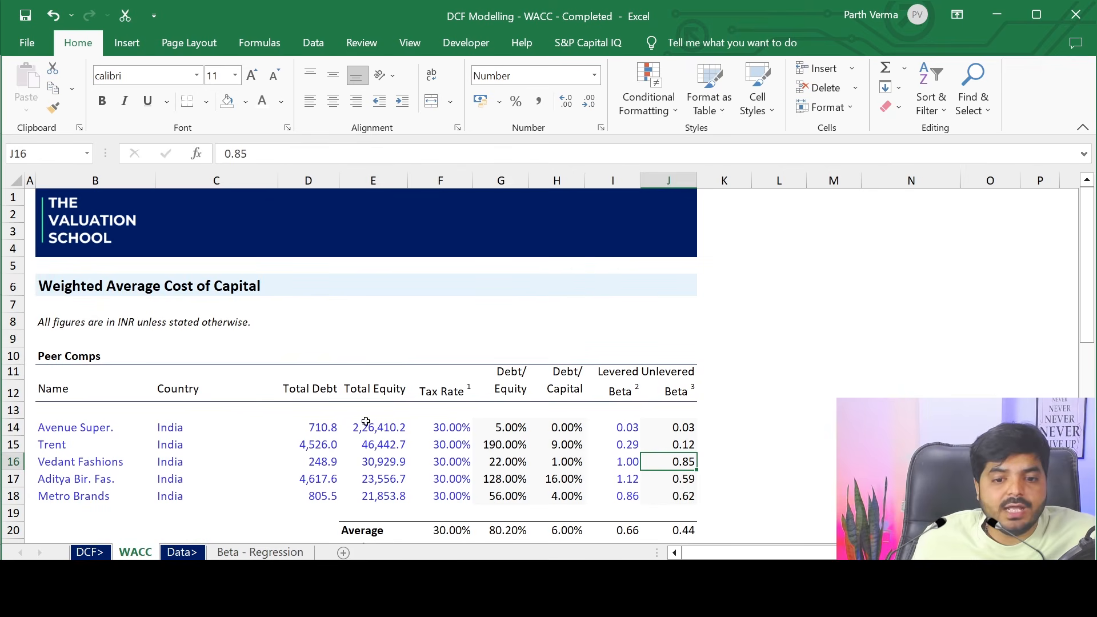
pyautogui.click(634, 444)
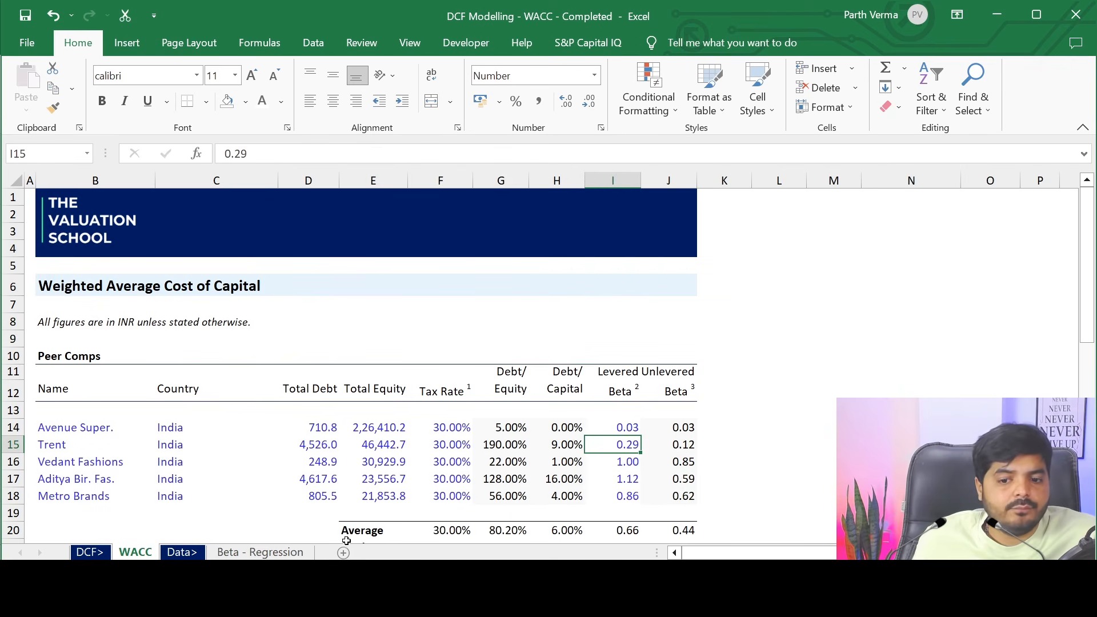
pyautogui.click(257, 552)
pyautogui.click(310, 282)
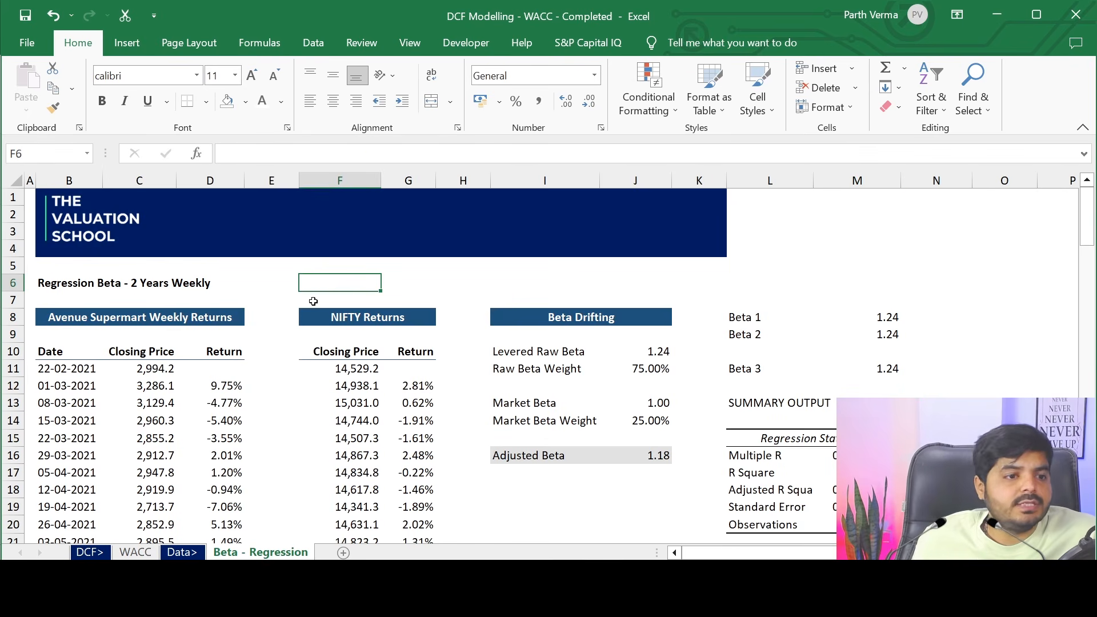